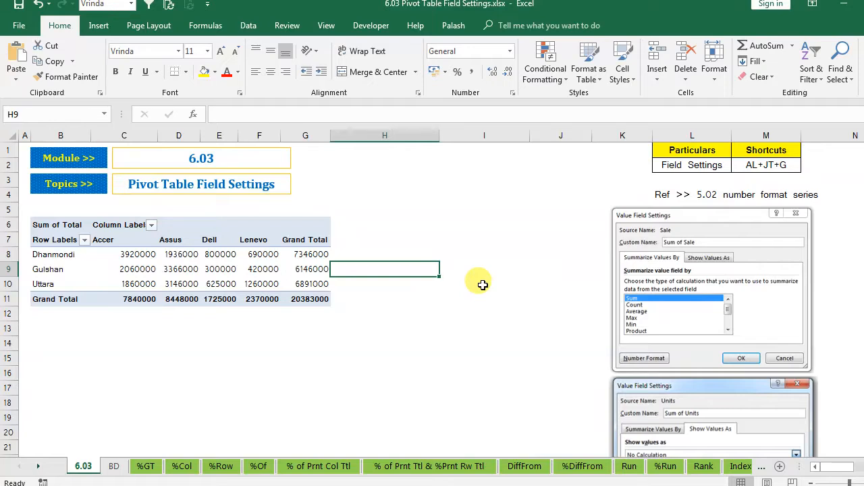
click(487, 339)
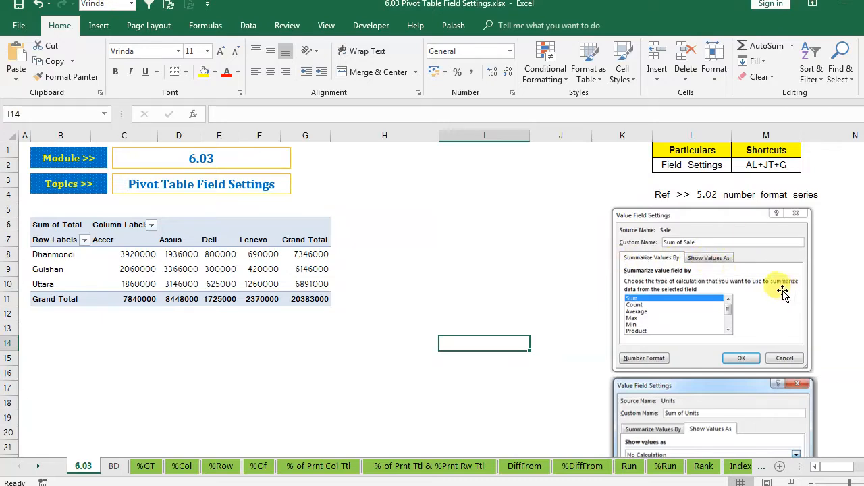
scroll(776, 294, down, 2)
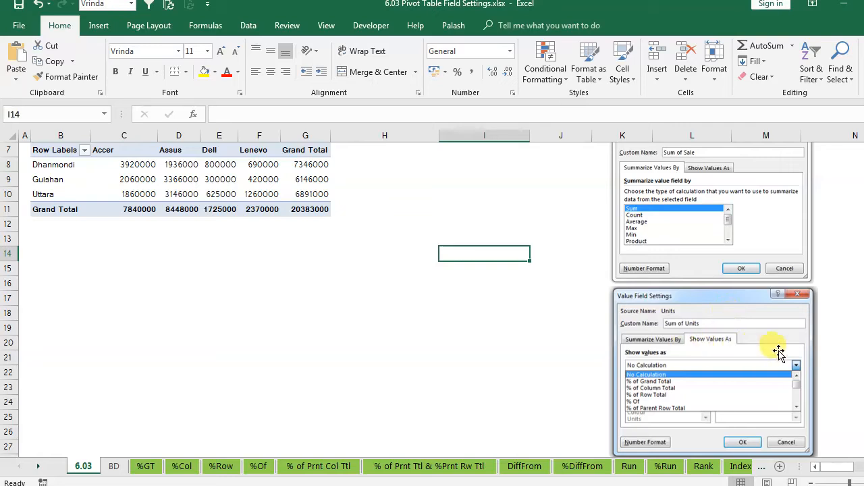
scroll(505, 362, up, 2)
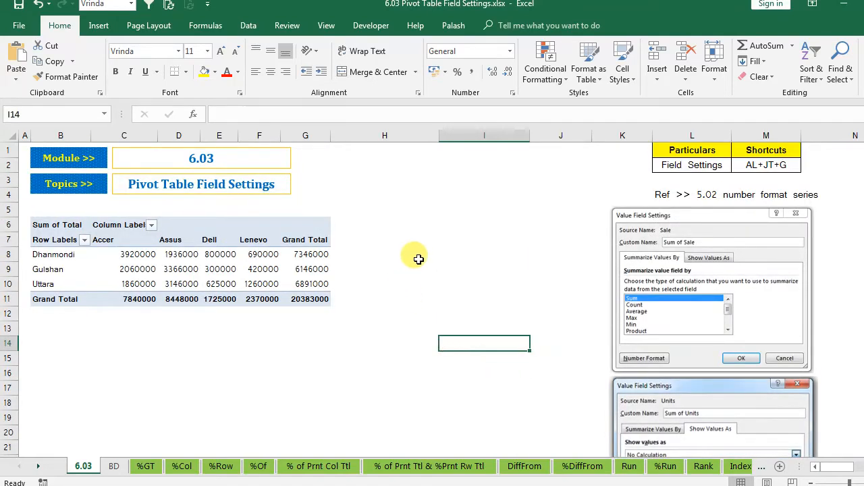
click(458, 259)
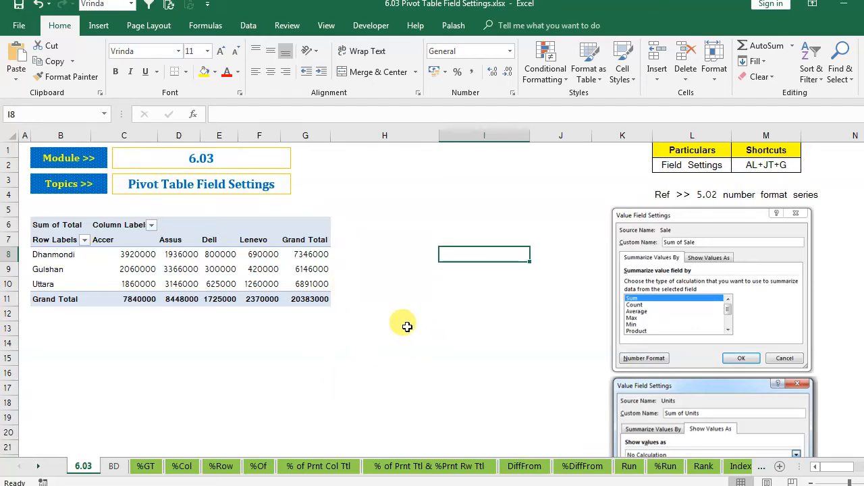
- On the BD sheet, review the available filter values of the Region, Date and Item columns without applying a filter
click(114, 467)
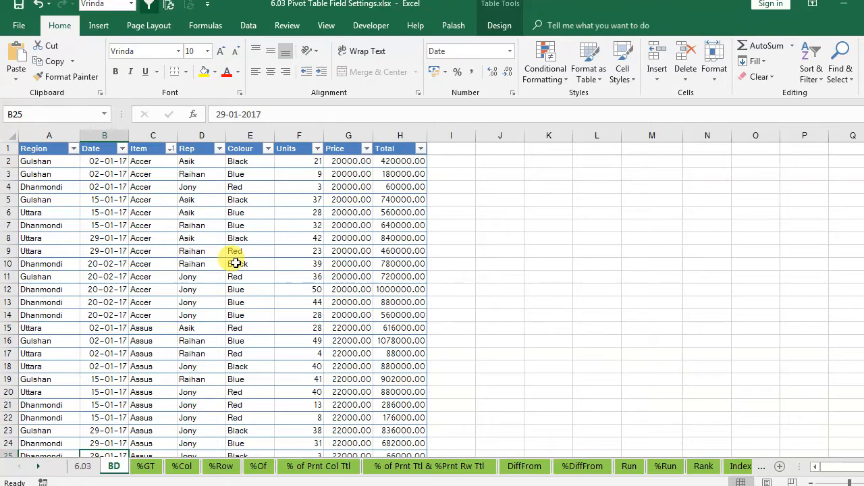
click(72, 149)
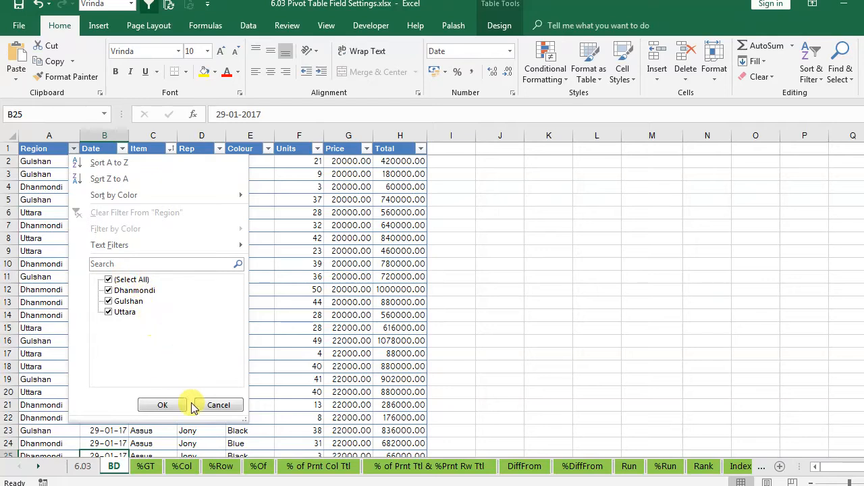
click(214, 405)
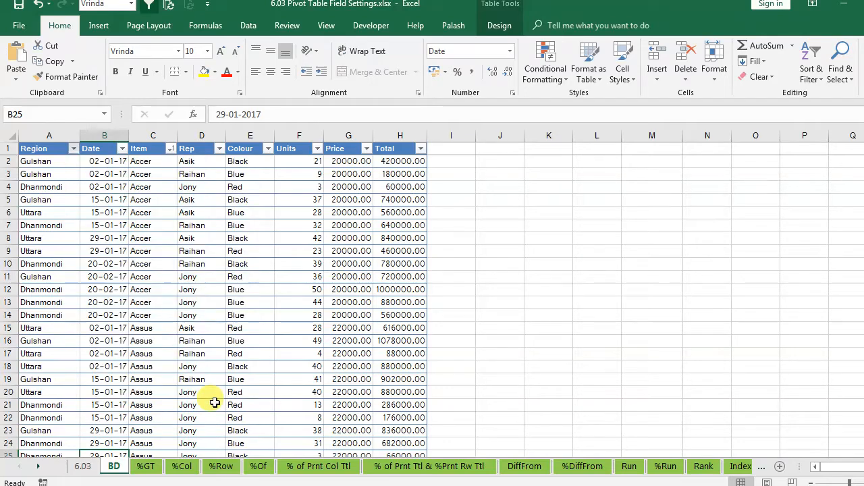
click(121, 149)
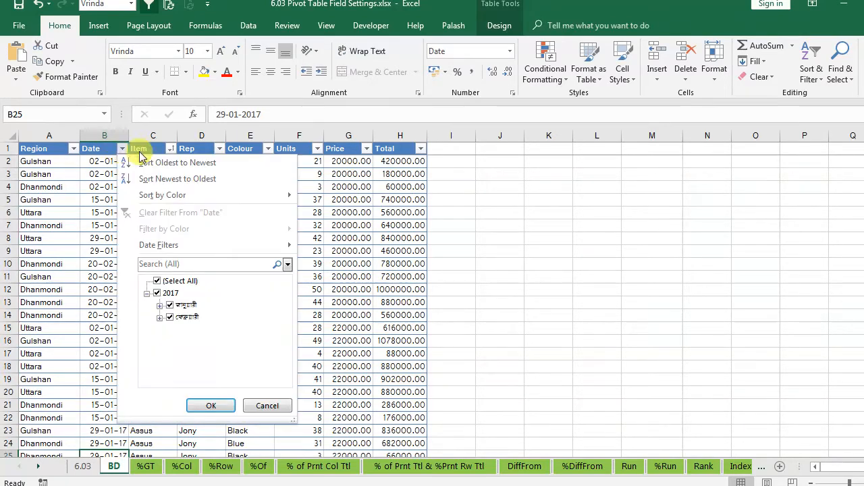
click(270, 405)
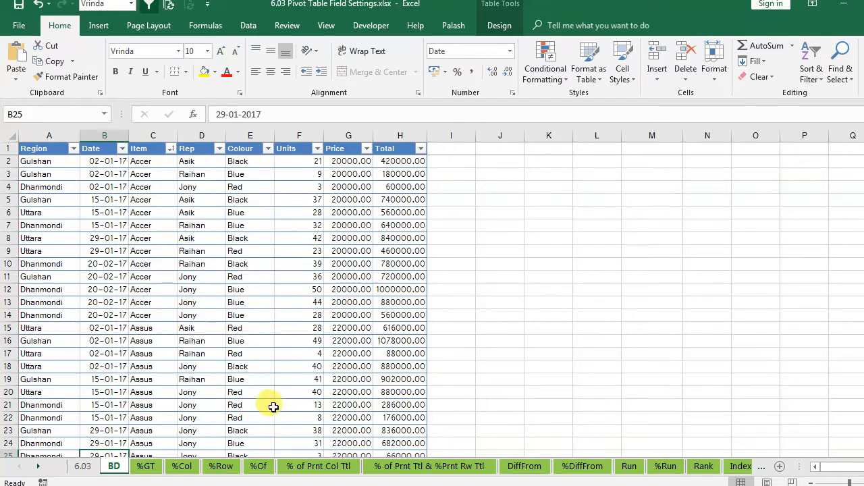
click(171, 149)
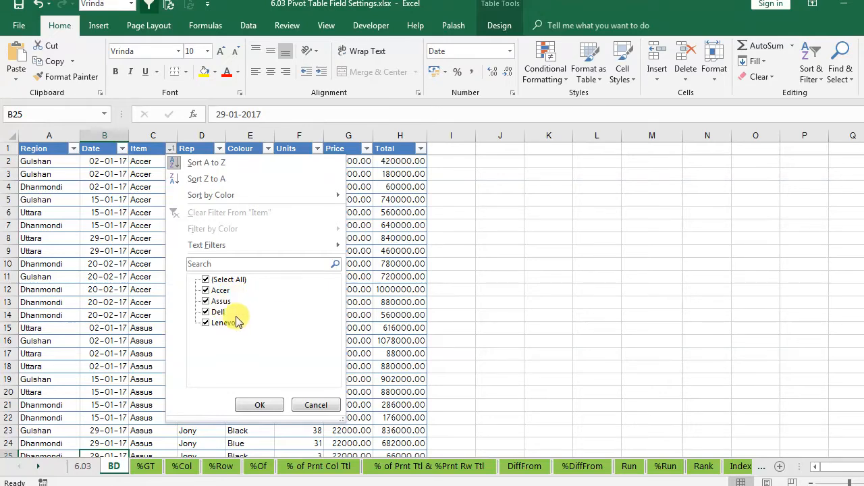
click(315, 405)
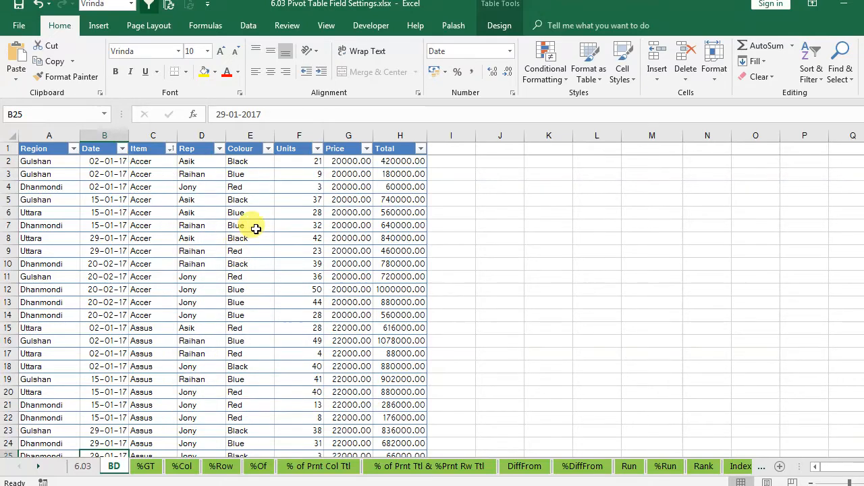
- Review the filter values of the Rep and Colour columns in the data table, leaving both unfiltered
click(256, 229)
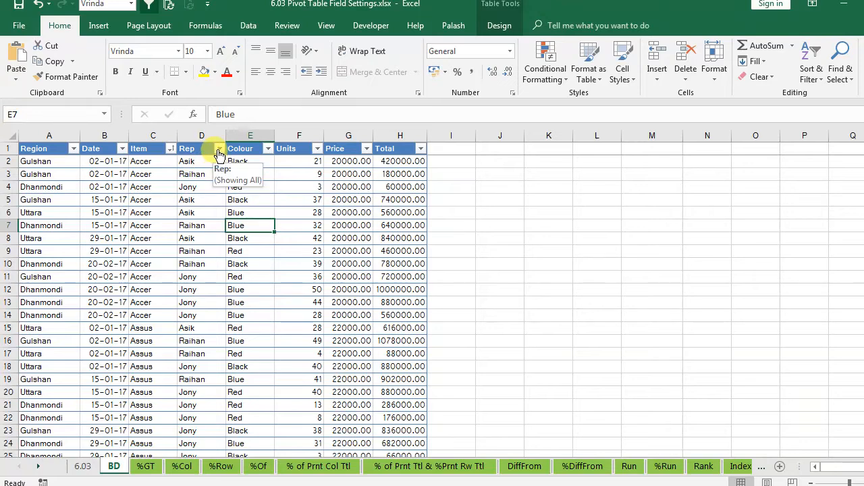
click(218, 149)
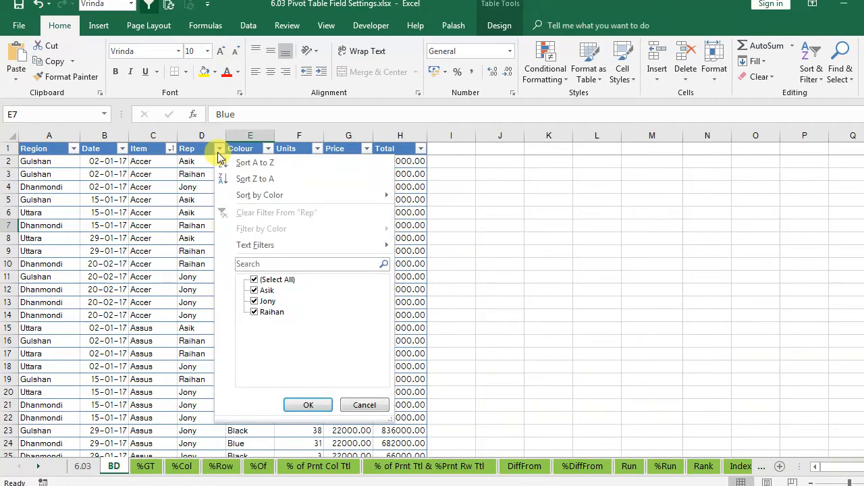
click(365, 404)
click(307, 314)
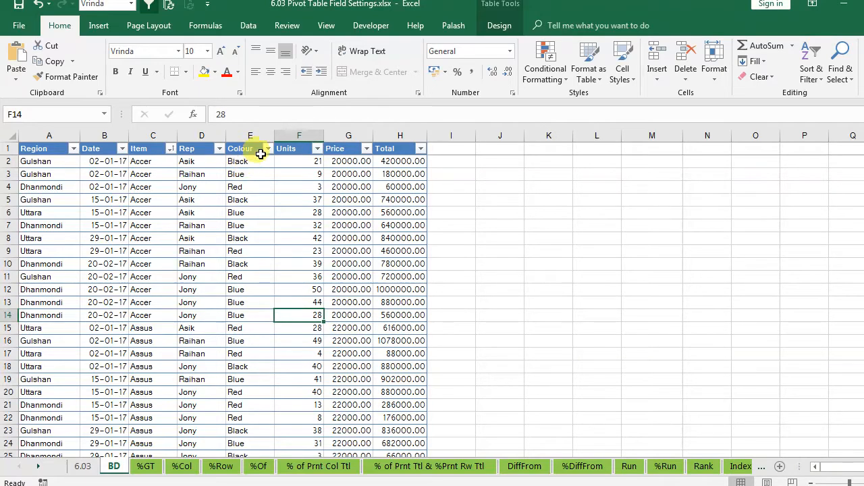
click(267, 148)
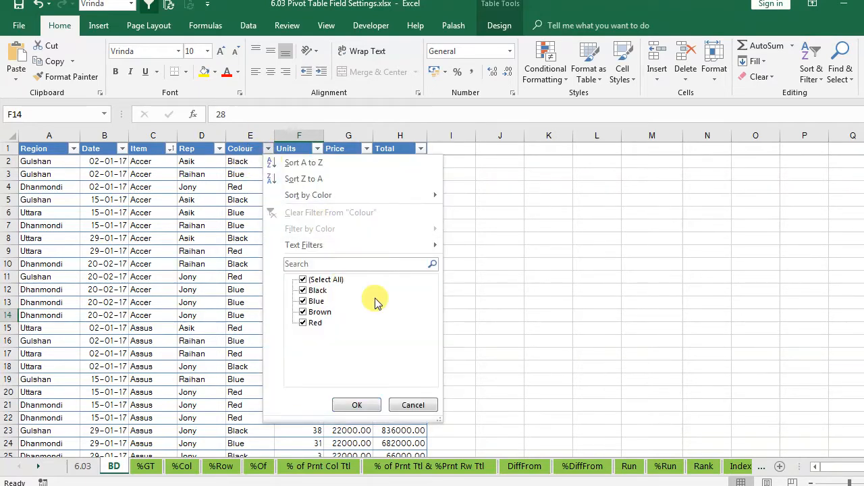
click(403, 405)
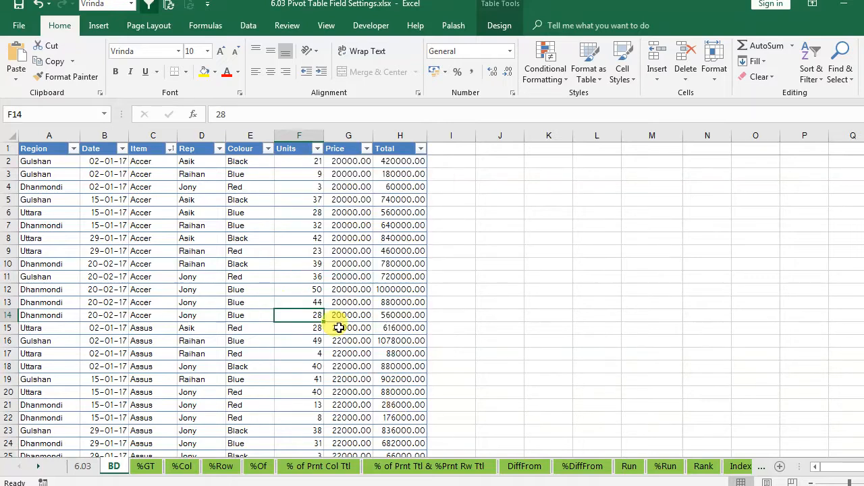
- Inspect the first record's Units value and Total formula, and look over the data rows from row 3 to 18 across all columns
click(251, 263)
click(314, 162)
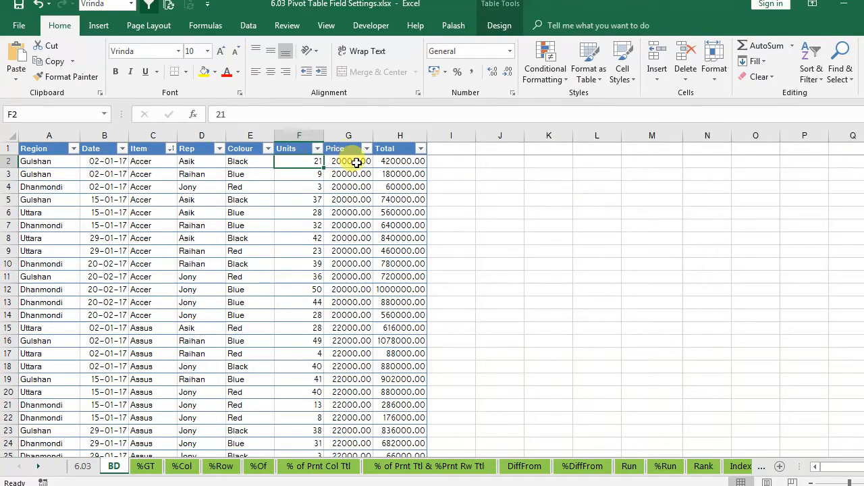
click(400, 161)
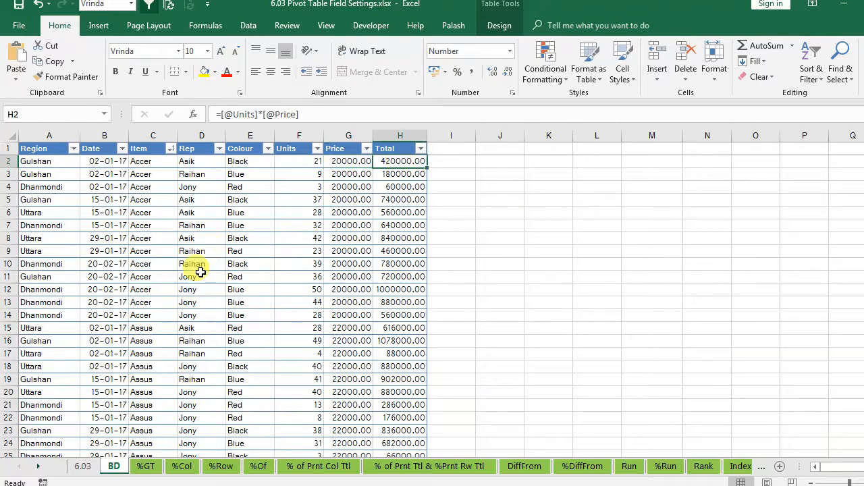
drag(44, 174, 359, 384)
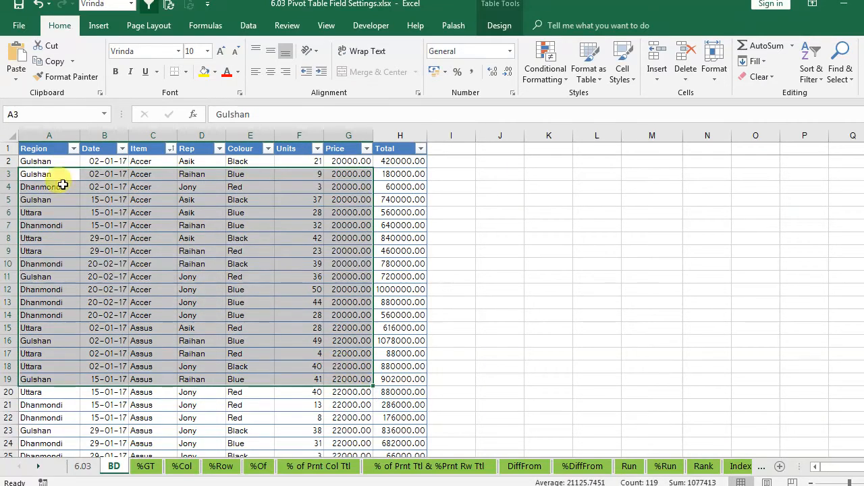
drag(60, 174, 409, 342)
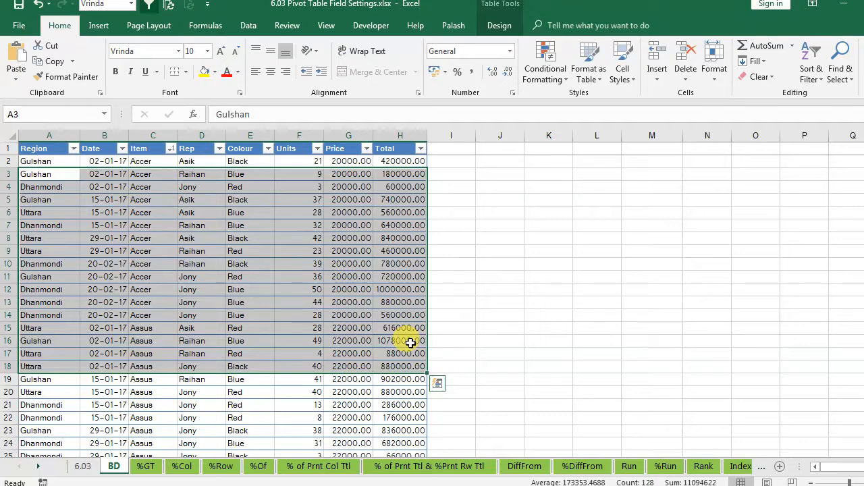
click(226, 262)
- Return to sheet 6.03 and view the Value Field Settings for Dhanmondi's Dell value in the pivot table, leaving them unchanged
click(83, 466)
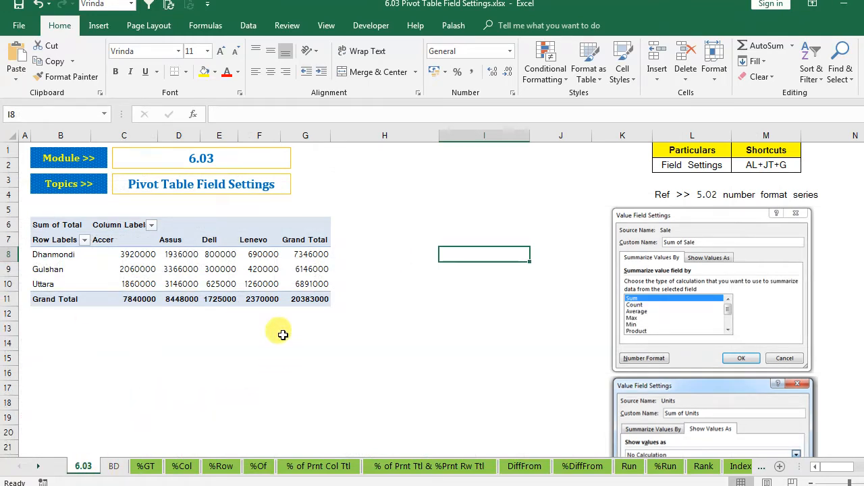
click(167, 258)
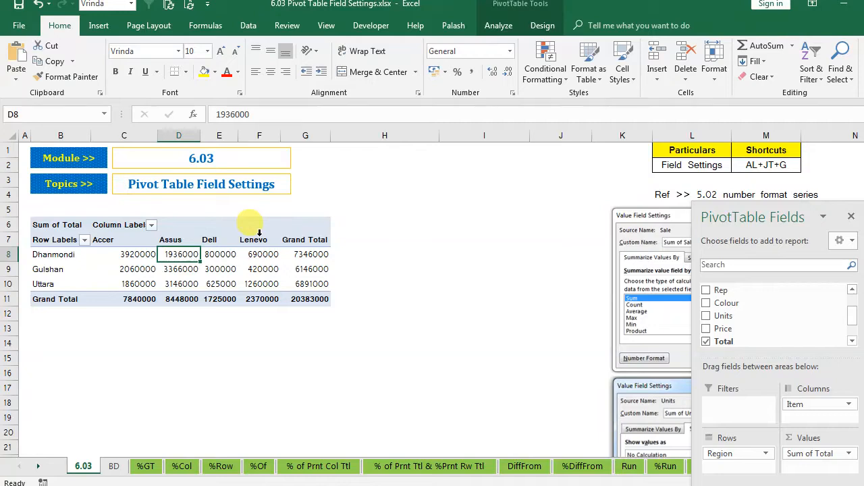
right_click(216, 257)
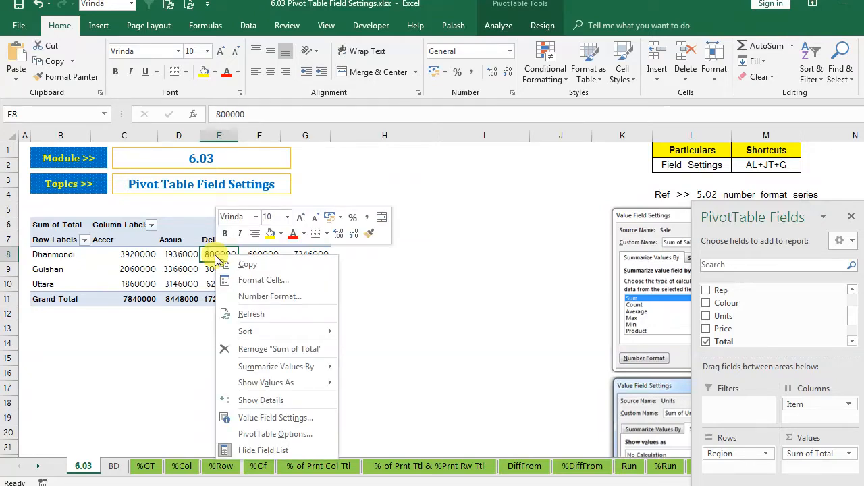
click(279, 421)
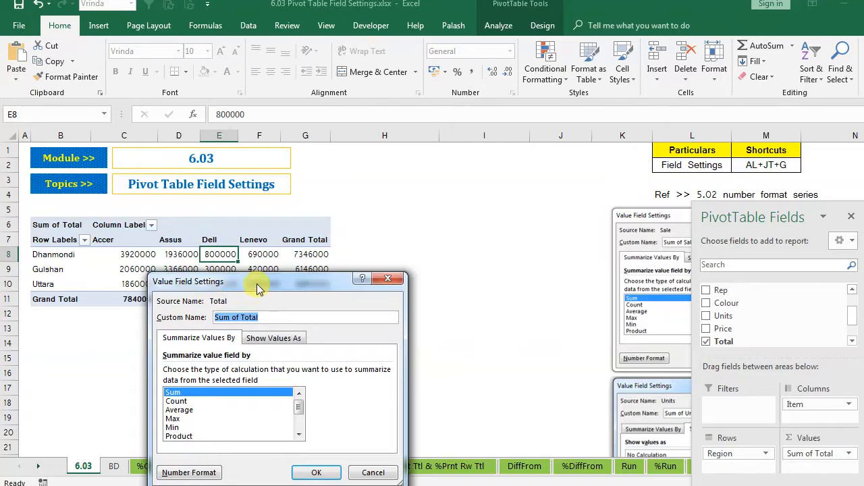
drag(251, 286, 292, 149)
click(408, 331)
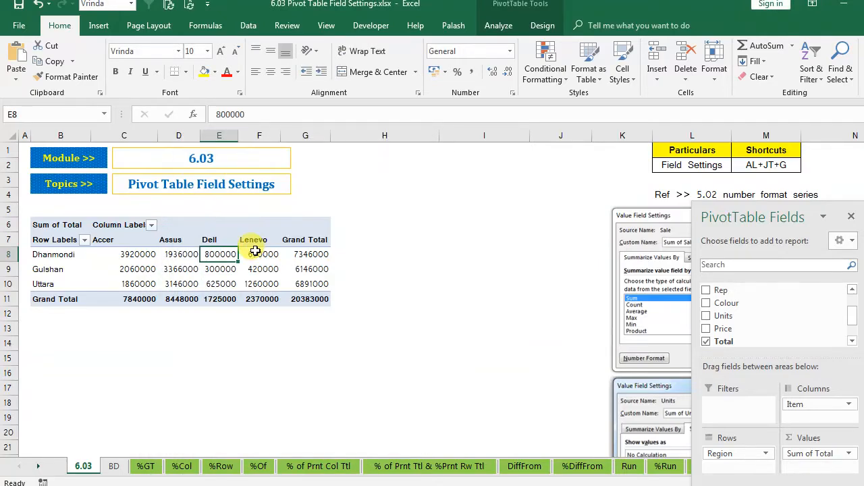
- View the pivot table's Value Field Settings for Uttara's Lenevo value and cancel without changes
click(251, 278)
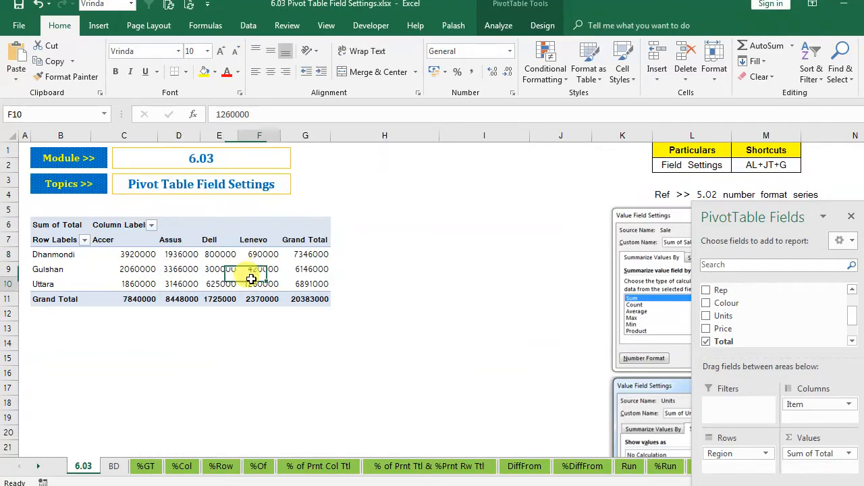
click(508, 33)
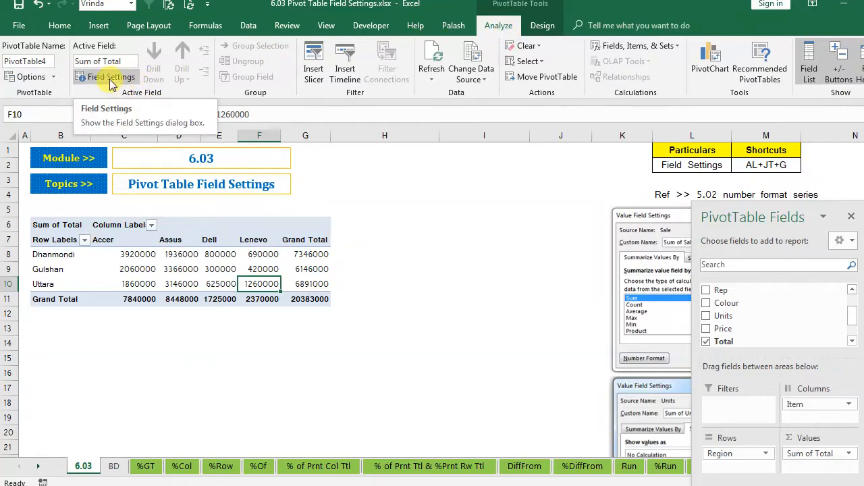
click(108, 78)
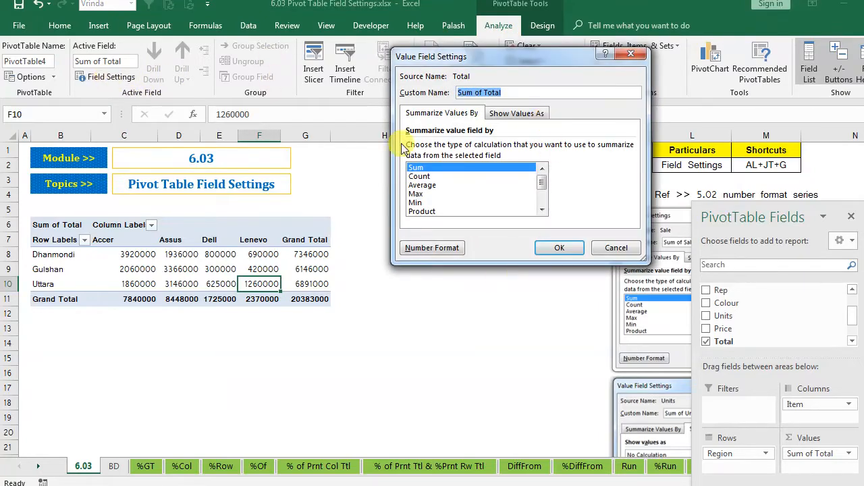
click(616, 248)
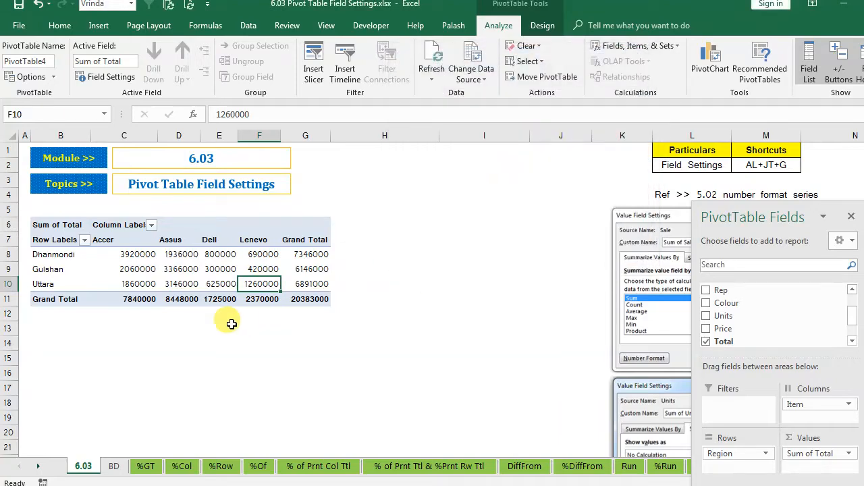
- View the Value Field Settings for Gulshan's Dell value in the pivot table, move the dialog beside the data, and cancel it
click(217, 269)
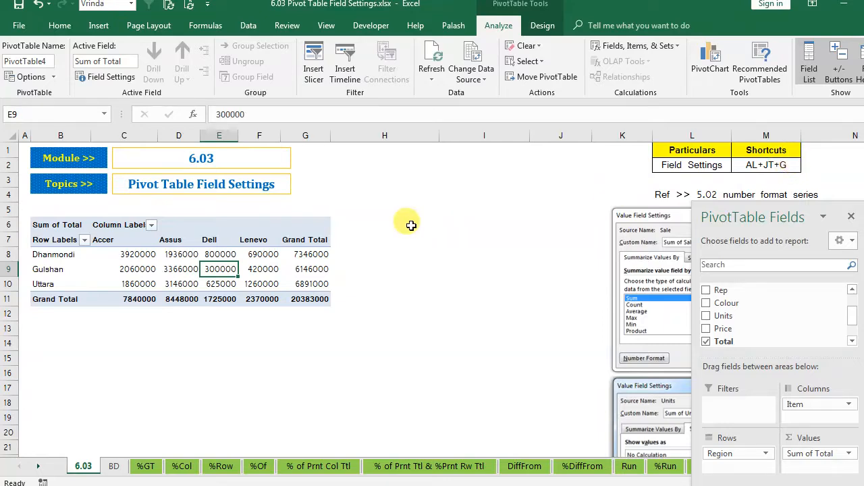
key(alt)
key(j)
key(t)
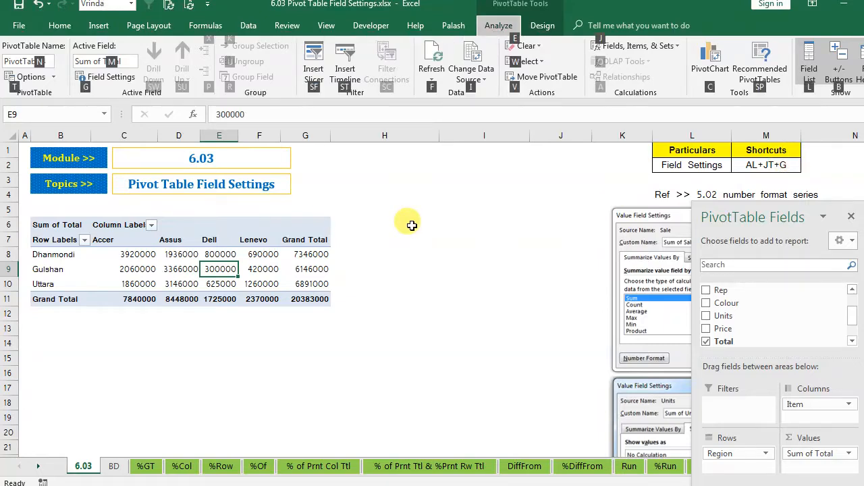
key(g)
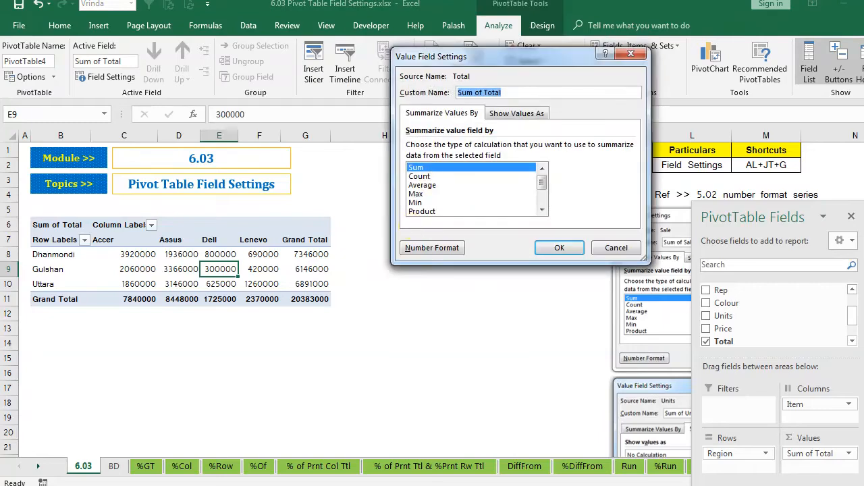
drag(513, 61, 407, 117)
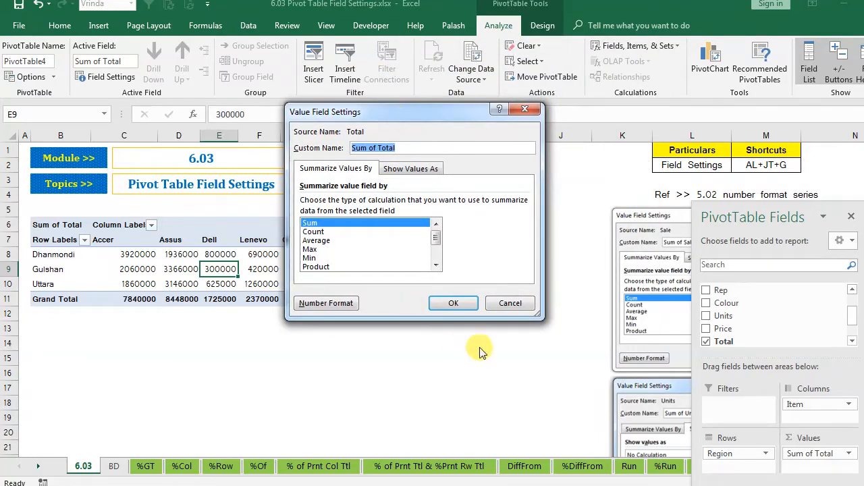
click(511, 305)
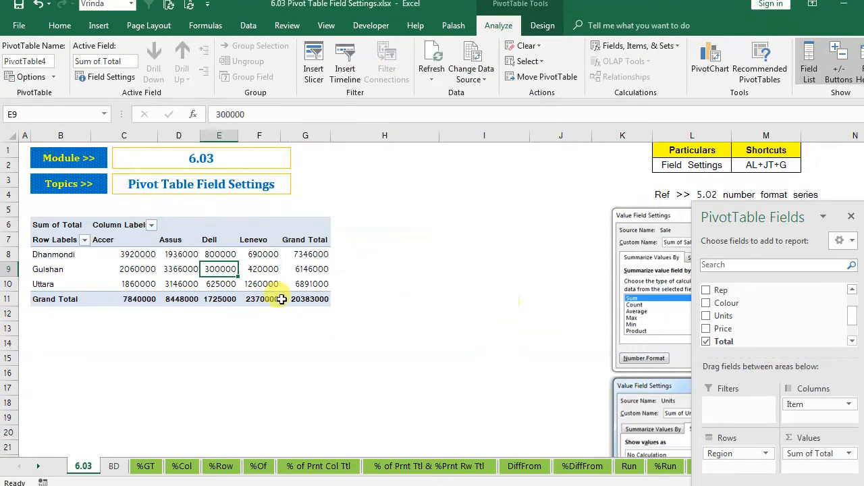
right_click(254, 269)
key(Escape)
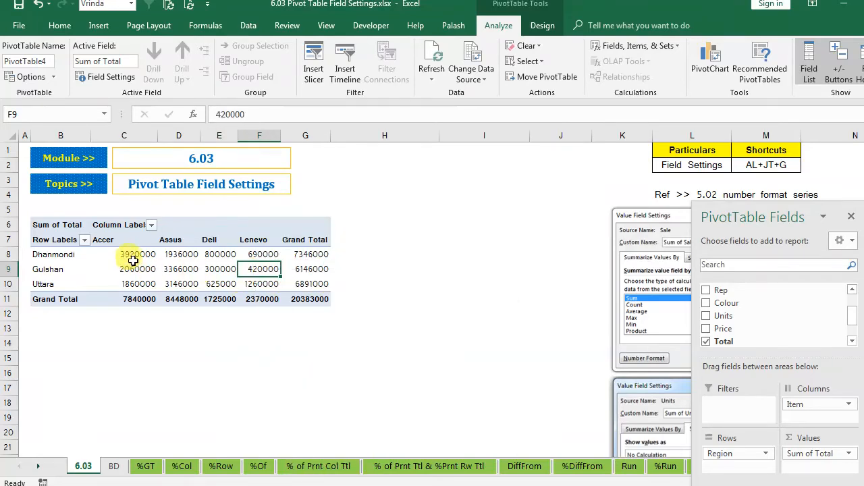
- Select the pivot table's regional values and view the Summarize Values By options for Gulshan's Assus value
drag(135, 253, 311, 284)
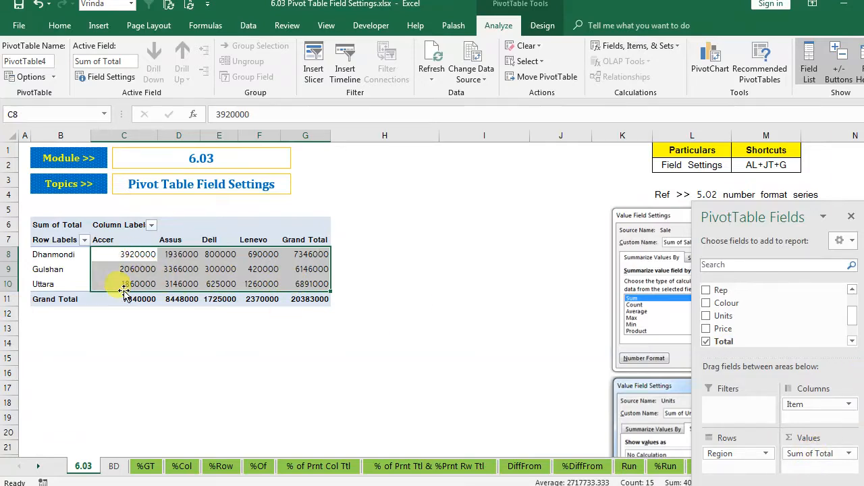
right_click(186, 272)
key(Escape)
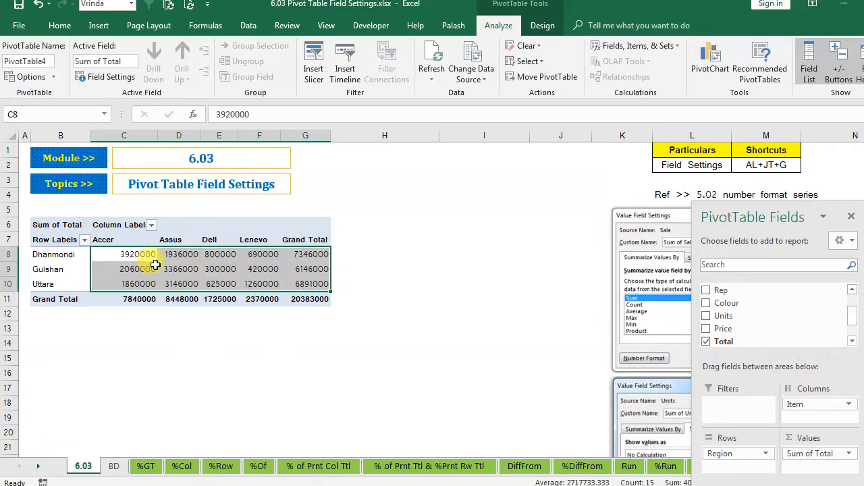
click(222, 279)
right_click(177, 270)
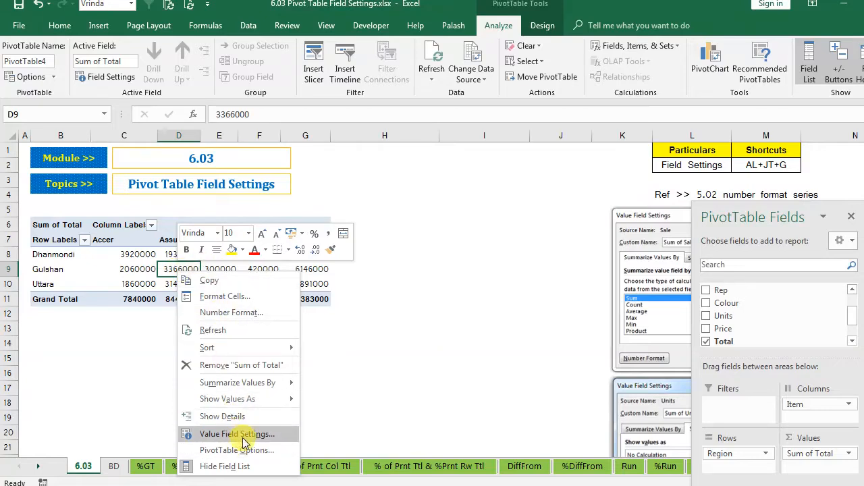
mouse_move(236, 384)
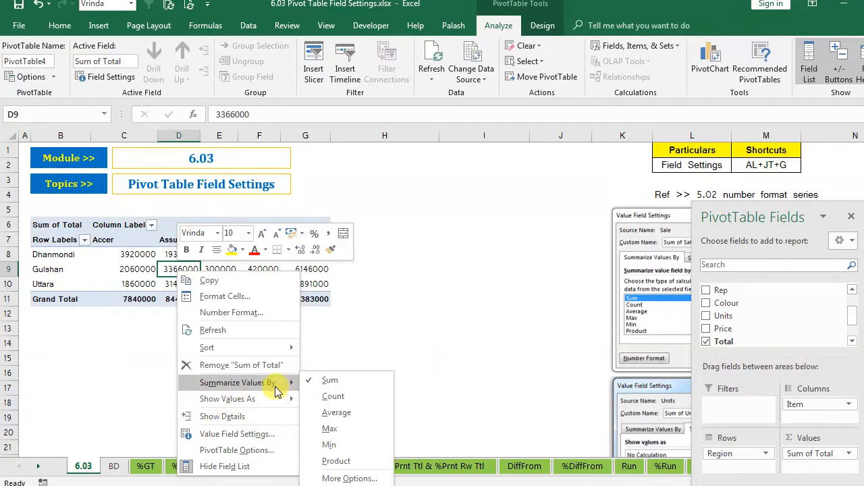
- Move the two Value Field Settings pictures closer to the pivot table, stacked one above the other
click(665, 216)
drag(648, 216, 505, 217)
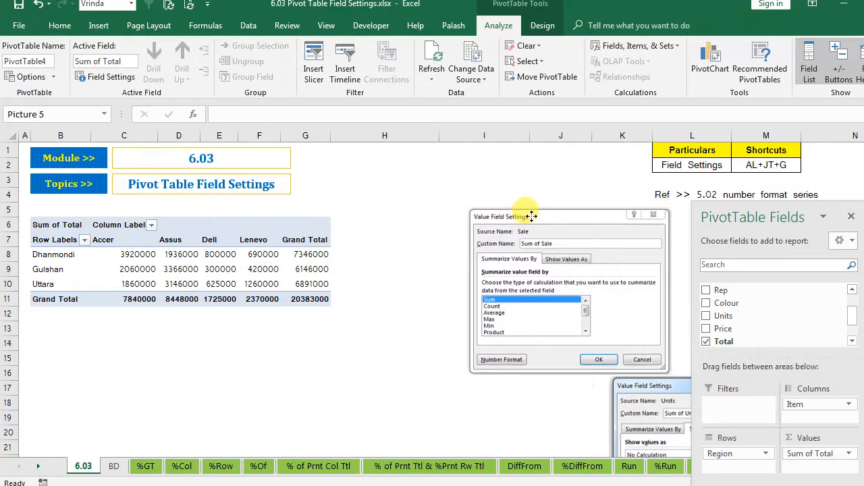
click(675, 388)
drag(521, 391, 536, 383)
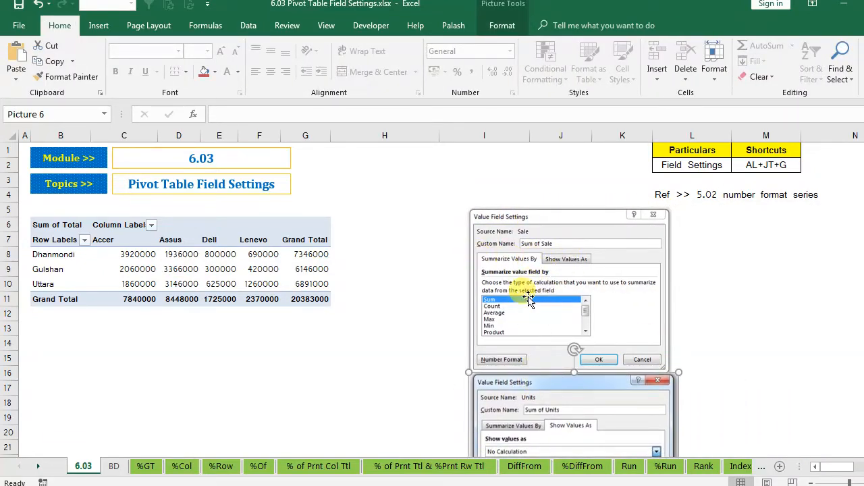
- View the Show Values As and Summarize Values By options for Gulshan's Dell value without choosing any
right_click(221, 274)
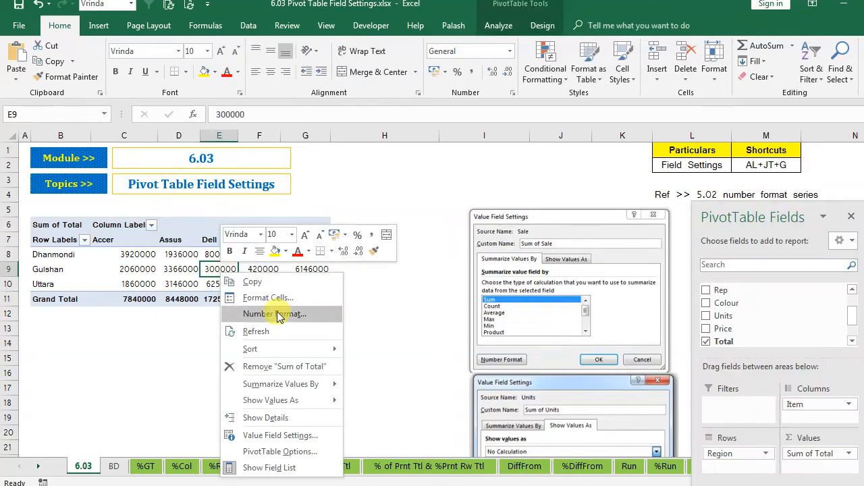
mouse_move(311, 401)
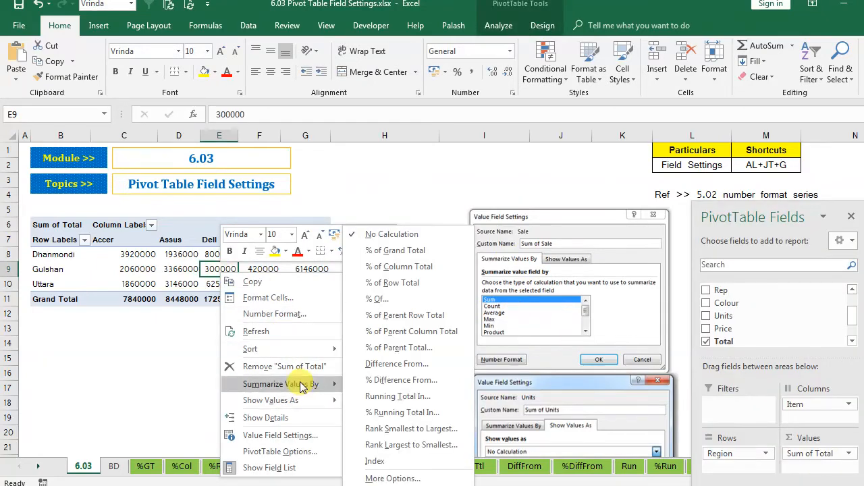
mouse_move(303, 385)
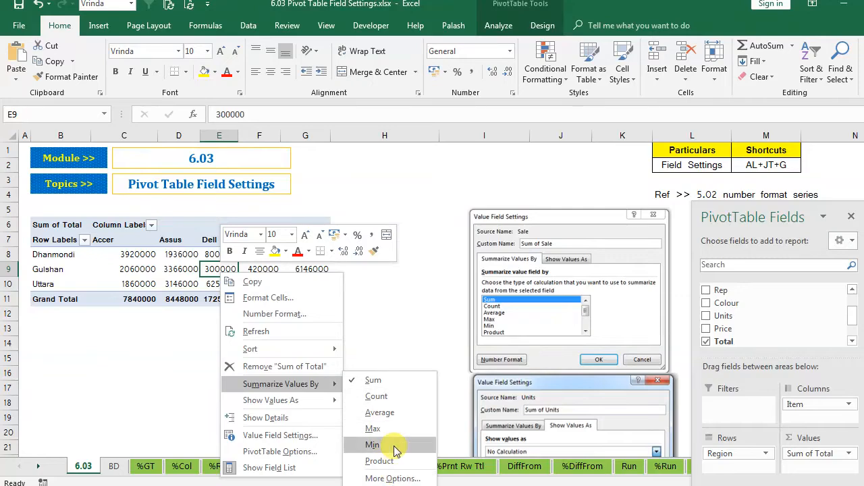
click(517, 385)
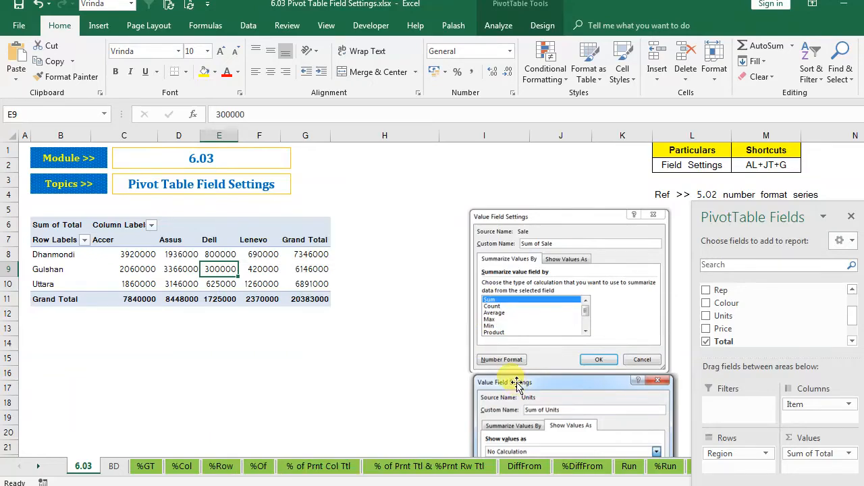
- Place the Show Values As picture over the Summarize Values By picture and compare it with the Show Values As options for Gulshan's Dell value
drag(558, 388, 543, 221)
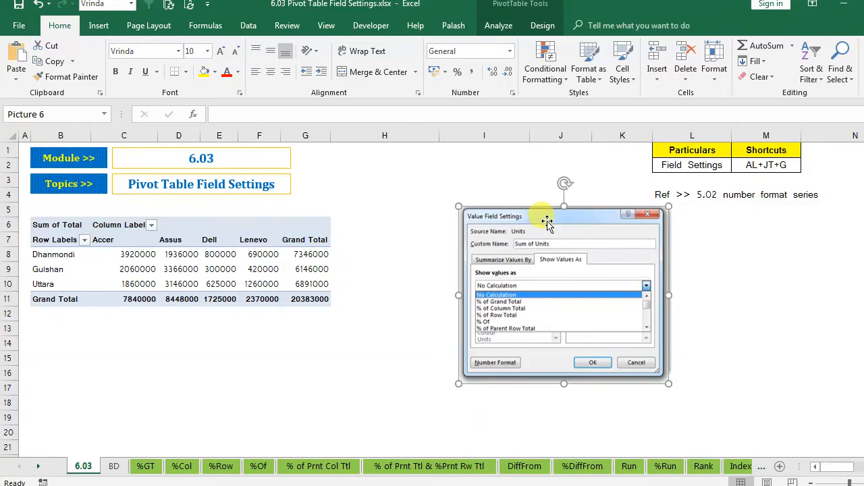
click(211, 272)
right_click(213, 271)
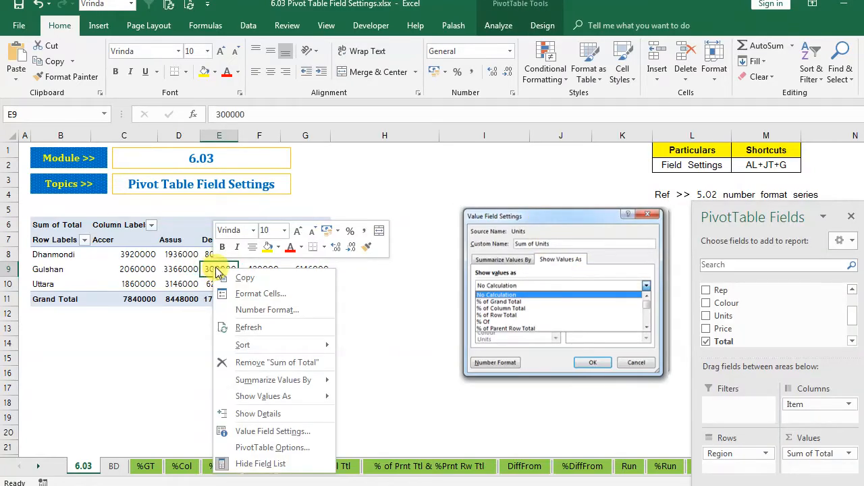
mouse_move(266, 397)
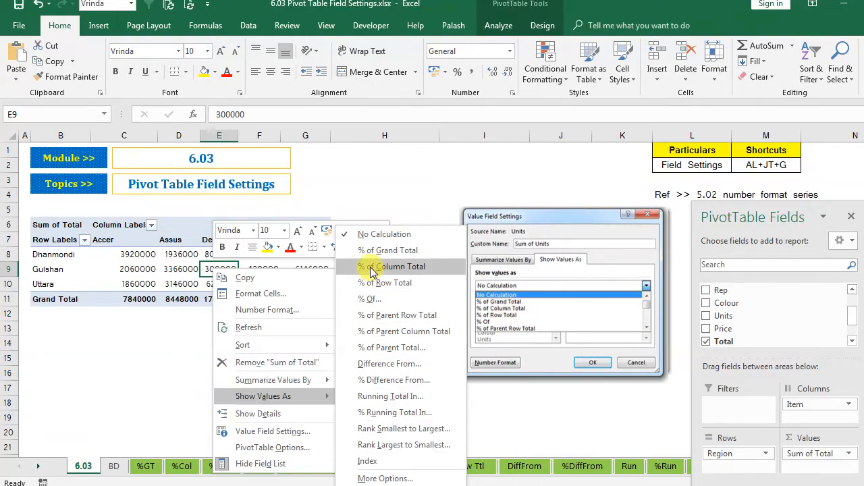
click(76, 360)
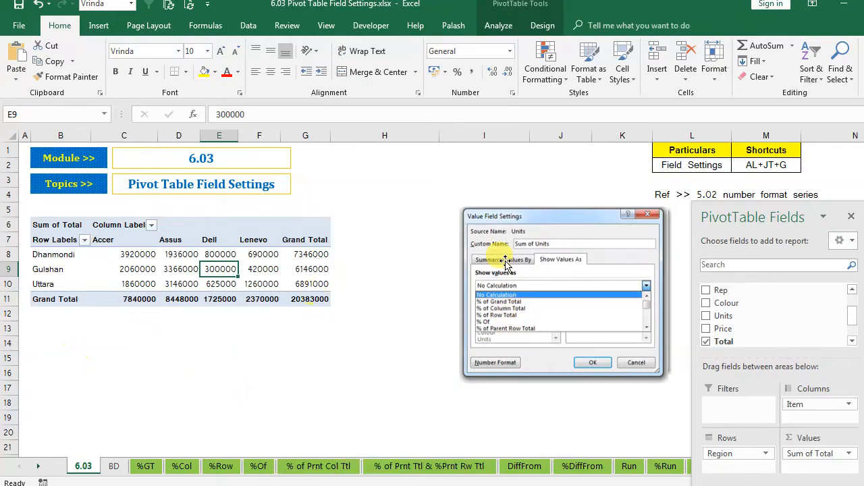
- Move the Show Values As picture back beneath the Summarize Values By picture and nudge the upper picture slightly
click(514, 234)
drag(525, 218, 536, 388)
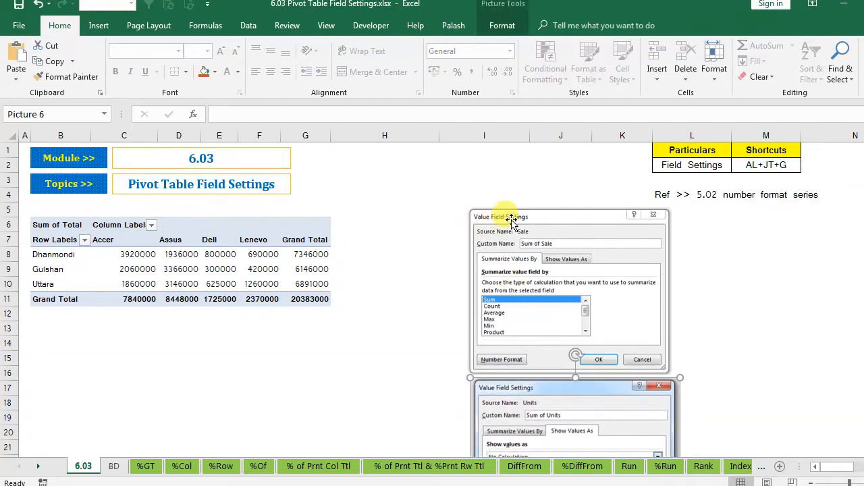
click(516, 218)
drag(515, 218, 518, 216)
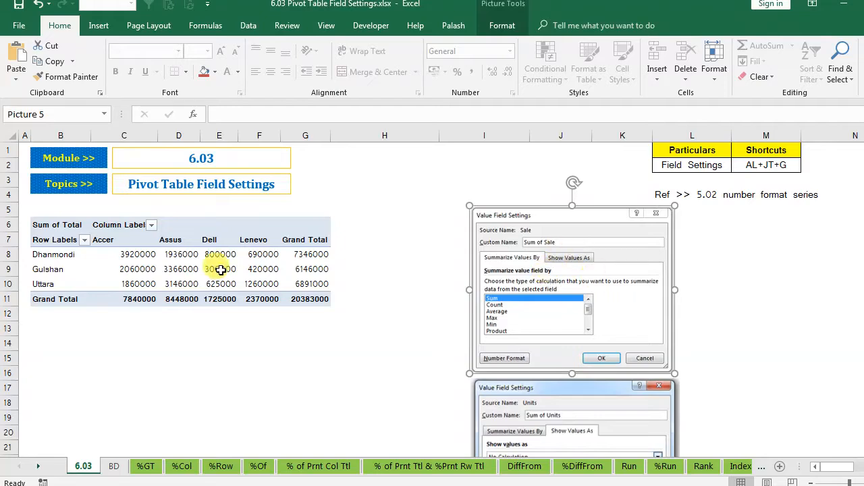
- Change the pivot table's Total value field to summarize by Average through the Value Field Settings
click(297, 268)
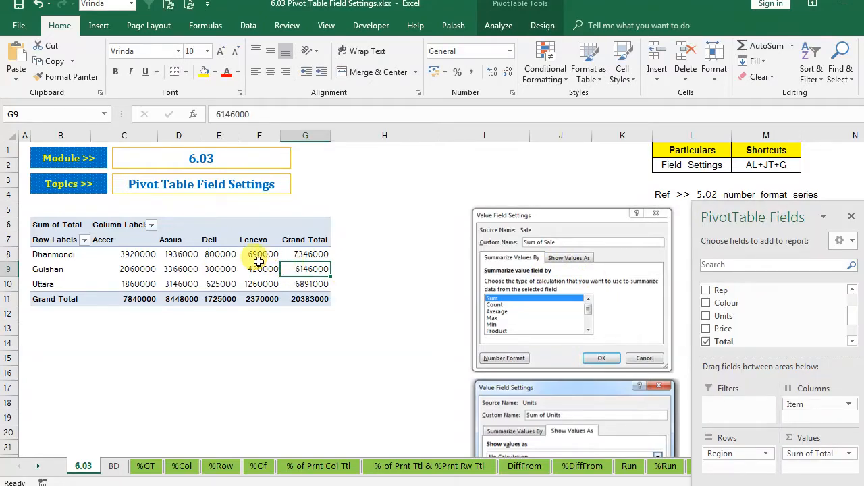
right_click(188, 268)
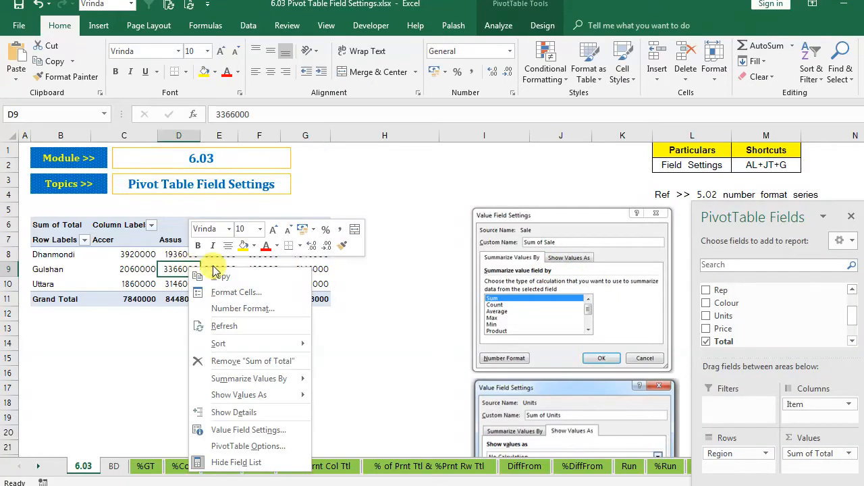
click(263, 435)
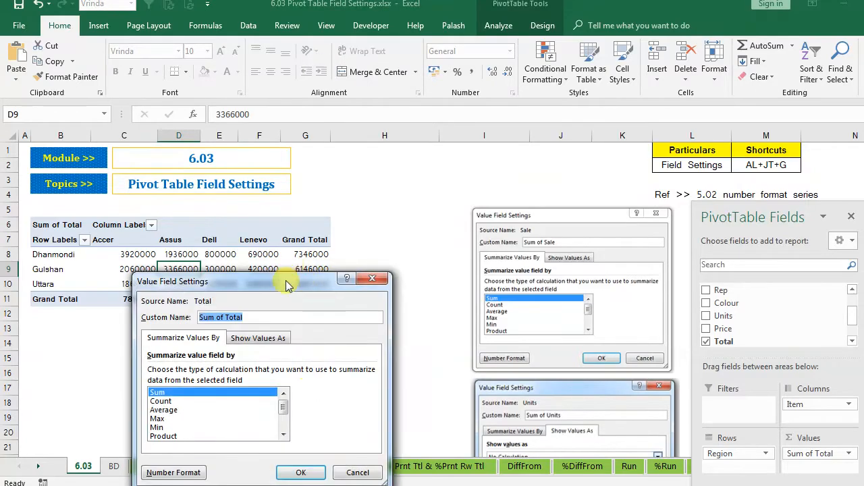
drag(287, 284, 547, 127)
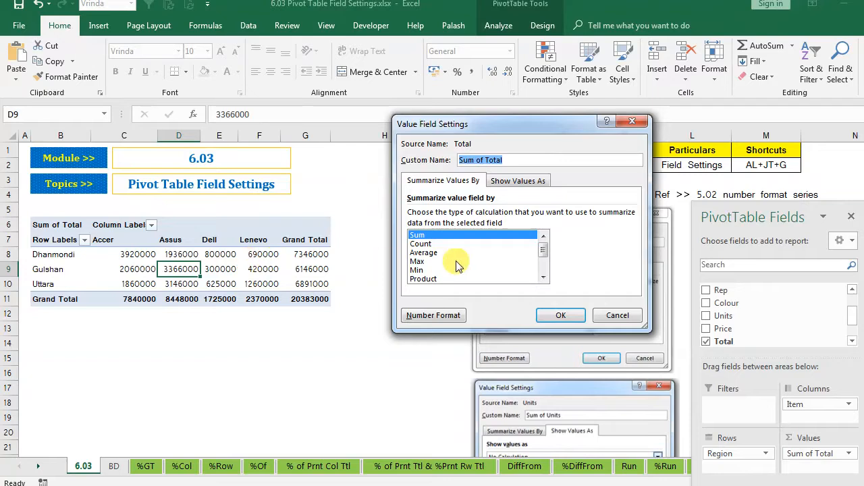
click(426, 253)
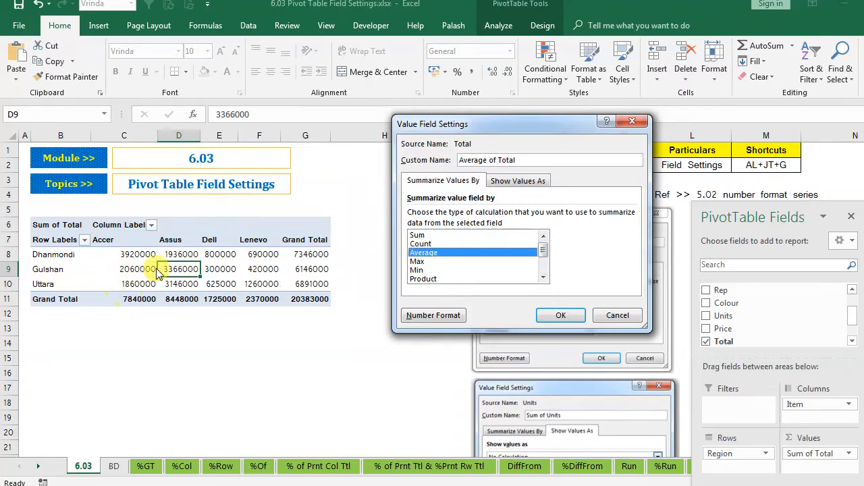
click(559, 319)
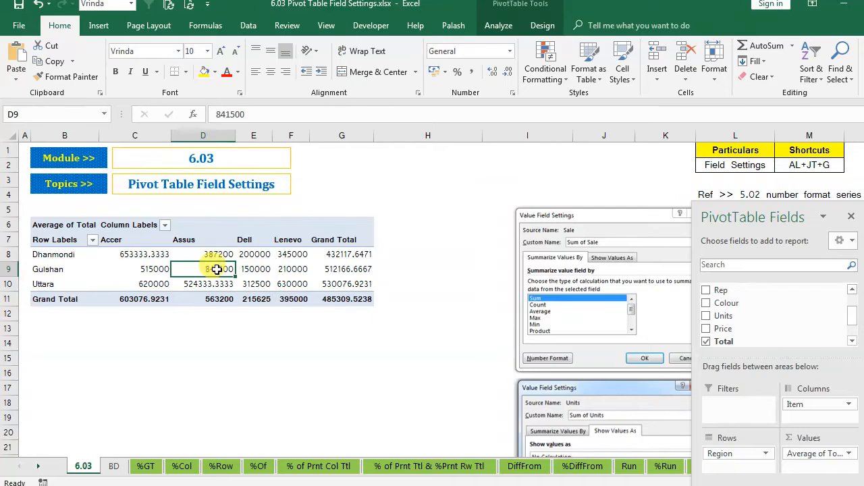
- Format the Average of Total field as Number with 0 decimal places and a 1000 separator through its Value Field Settings
right_click(217, 269)
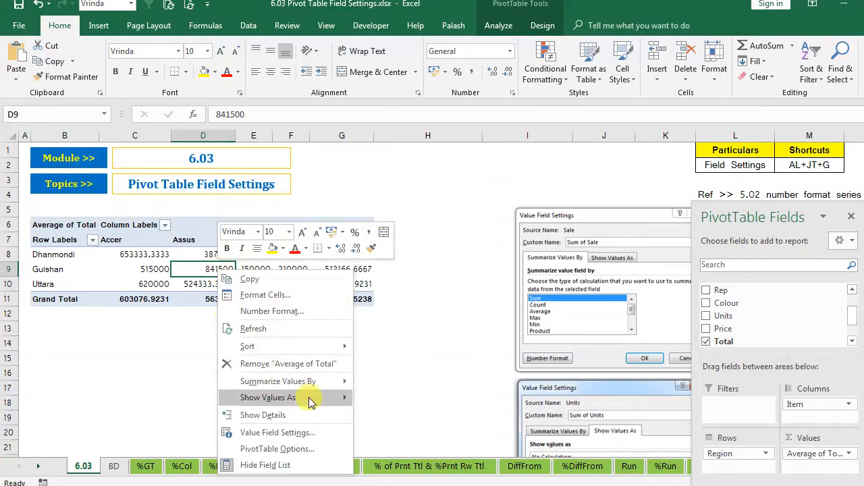
click(289, 433)
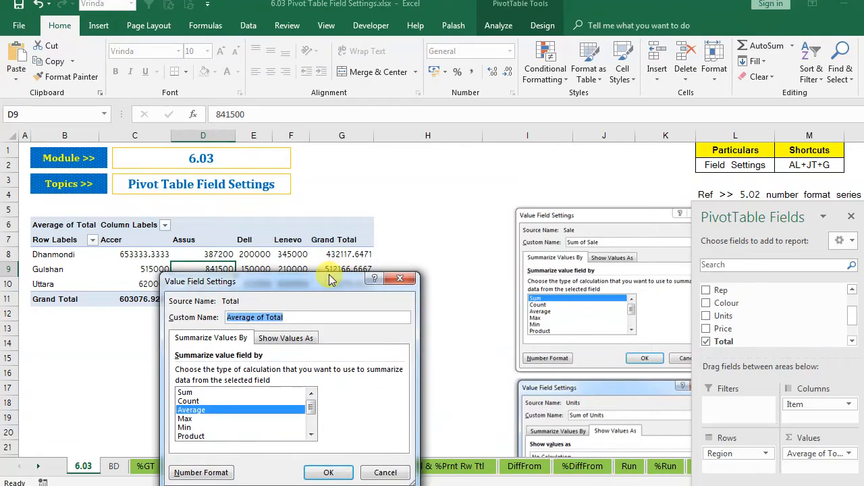
drag(331, 281, 400, 113)
click(270, 307)
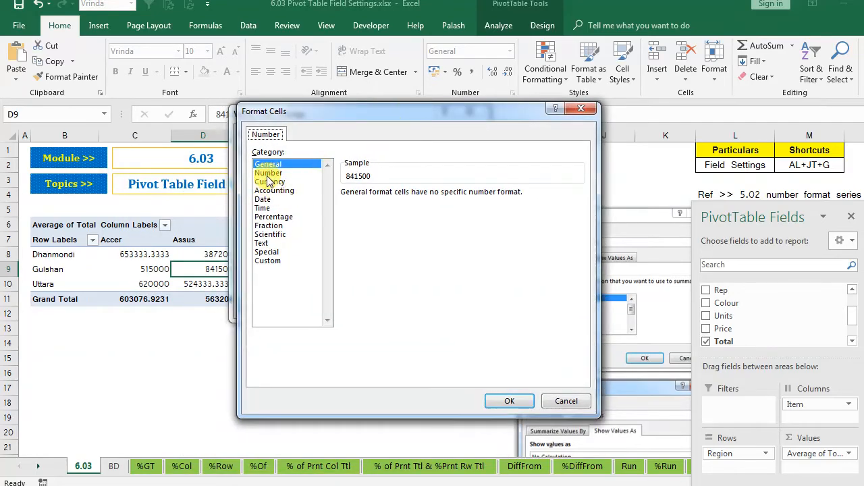
click(268, 173)
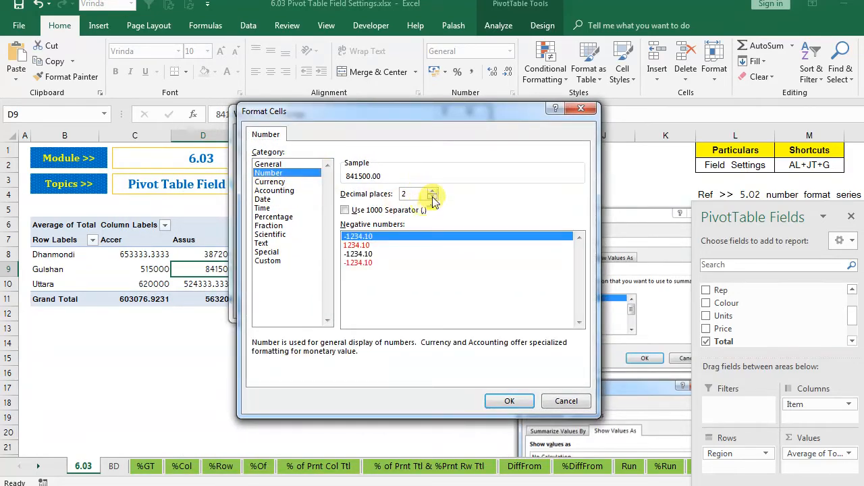
click(345, 212)
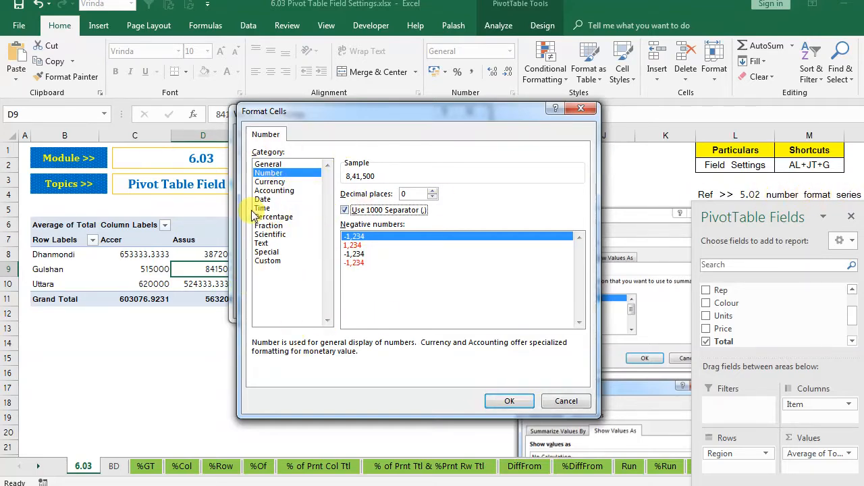
click(509, 402)
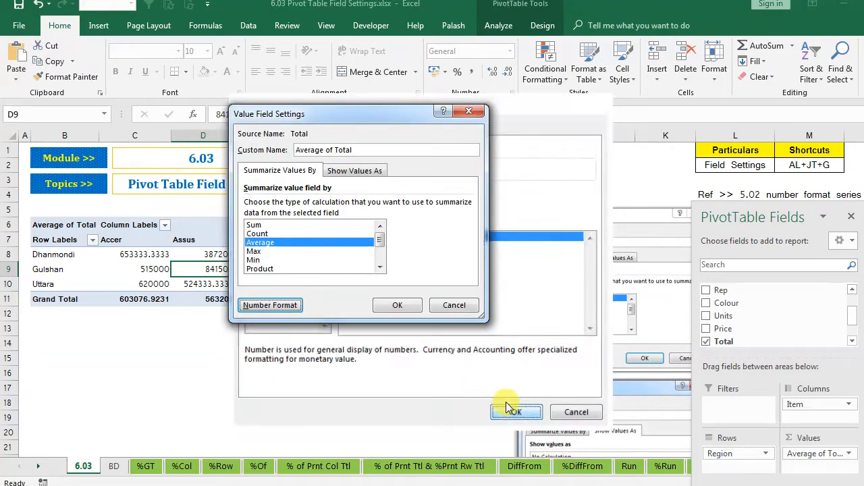
click(407, 310)
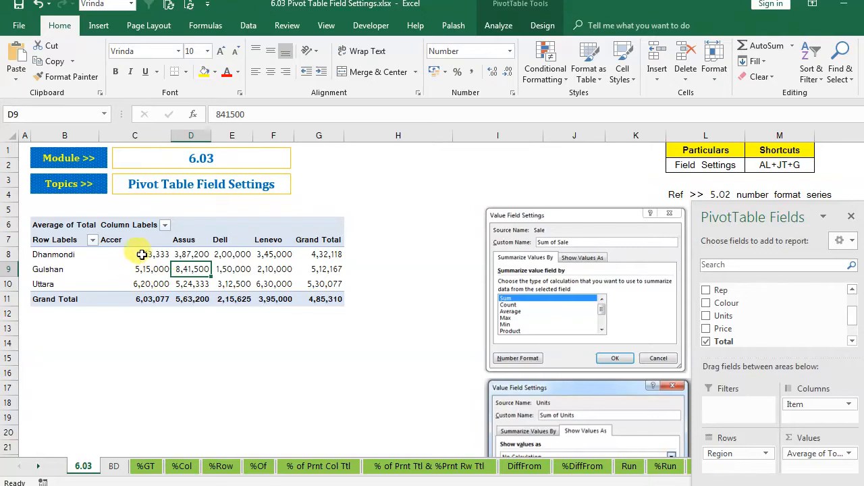
- Change the pivot table's Total value field to summarize by Max and check the resulting Accer and Lenevo values
drag(143, 255, 154, 269)
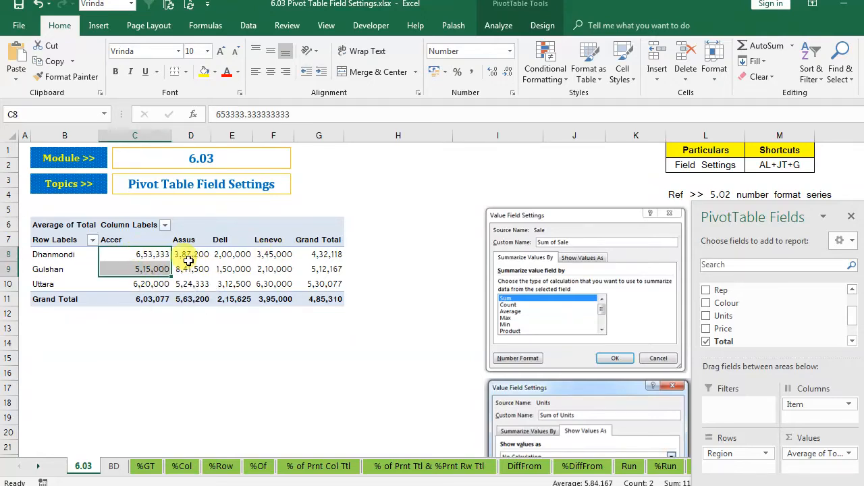
mouse_move(189, 260)
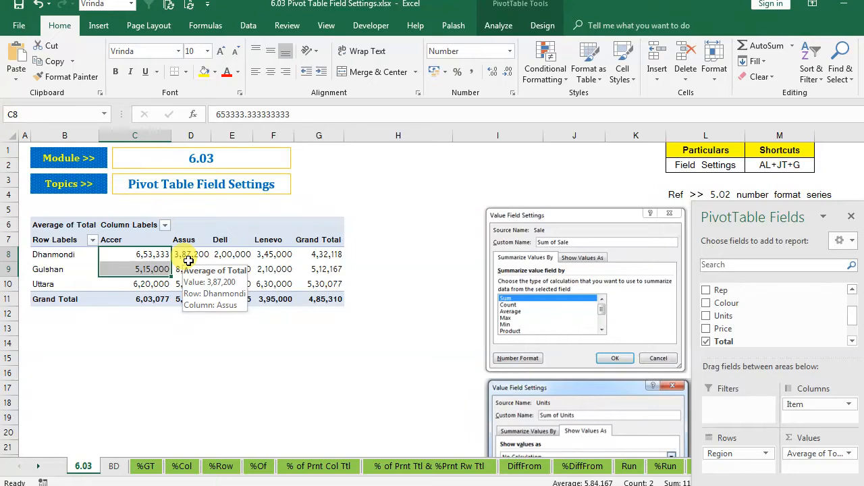
click(188, 254)
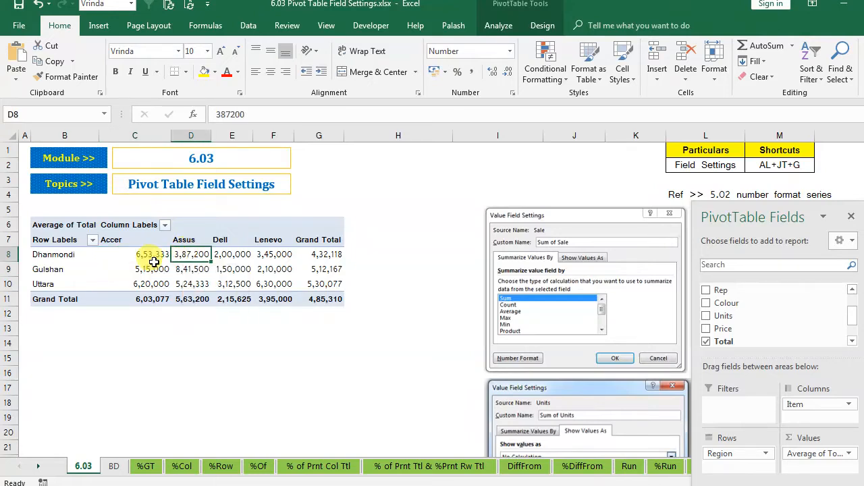
right_click(186, 259)
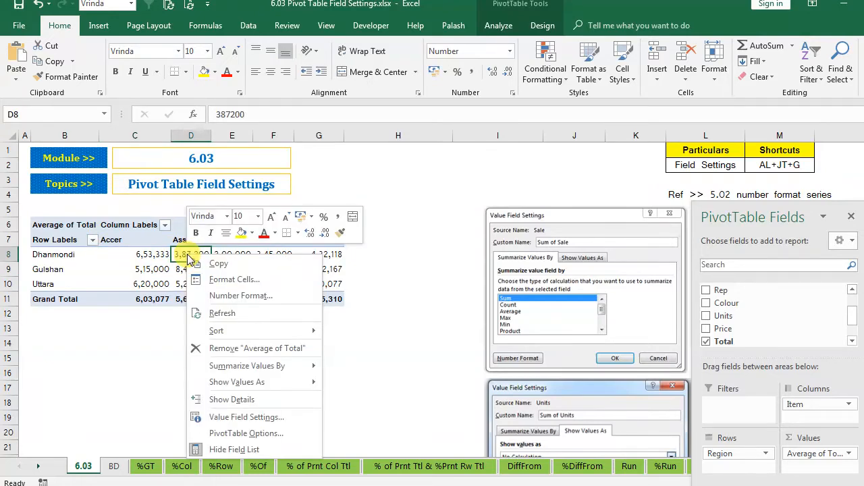
click(259, 418)
drag(307, 280, 402, 143)
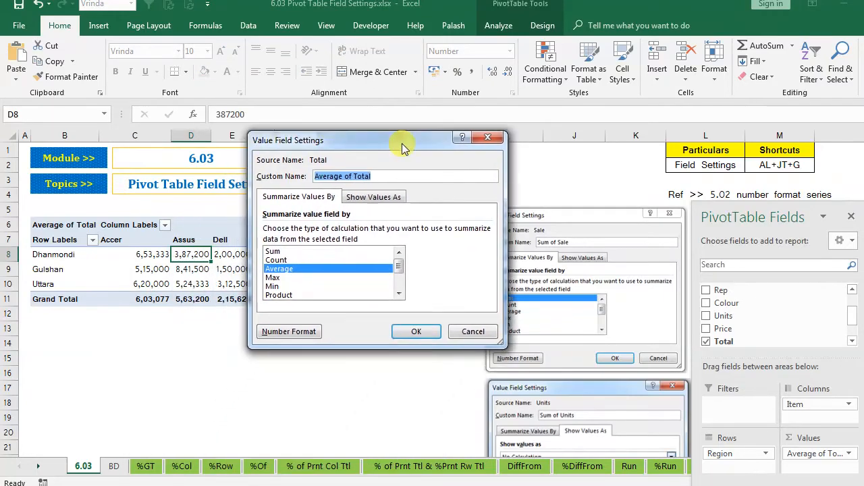
click(273, 277)
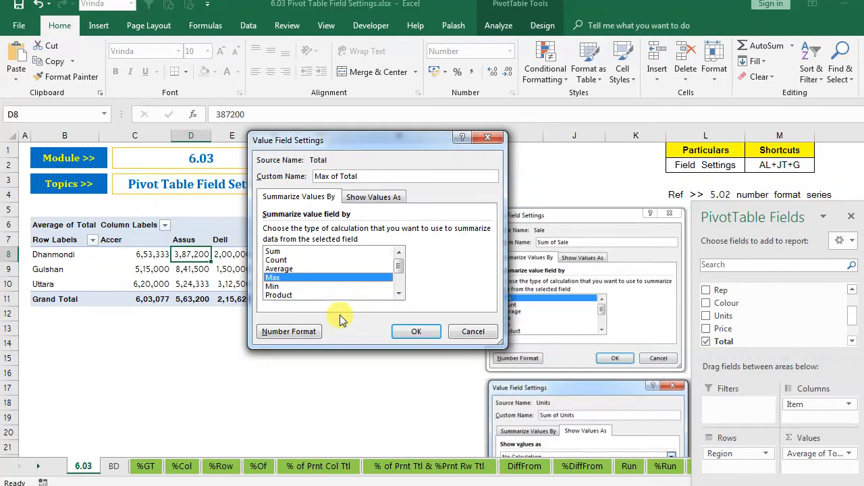
click(416, 336)
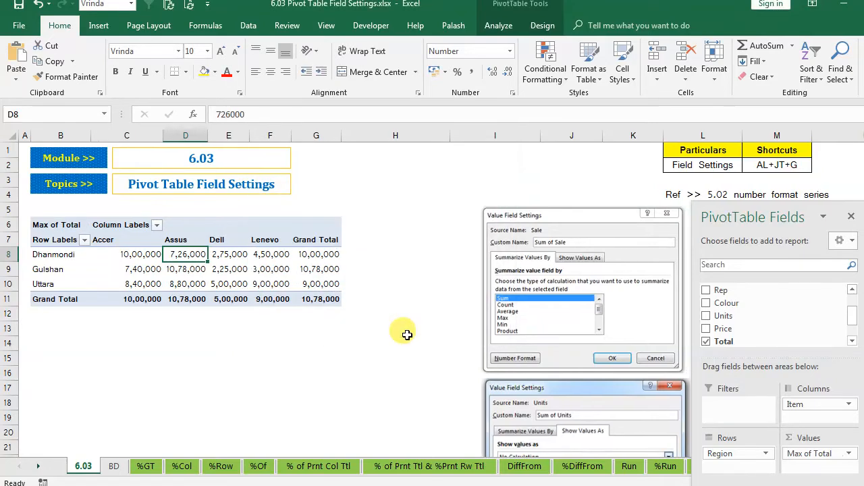
click(125, 254)
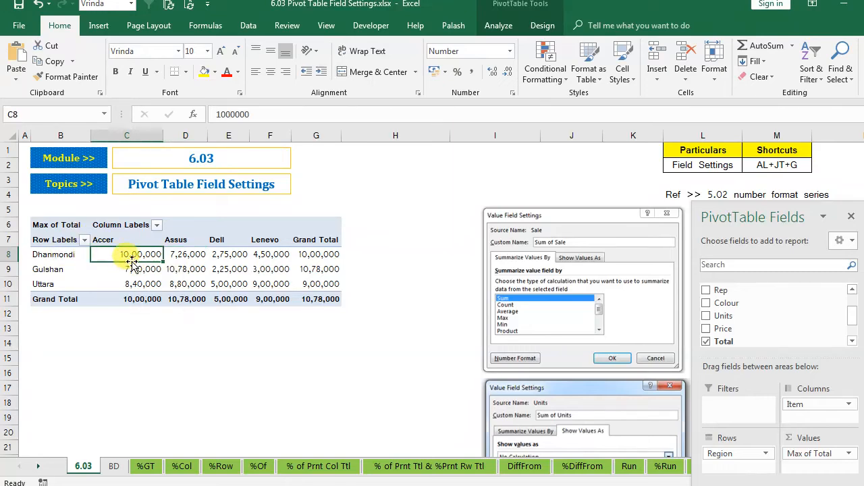
click(67, 275)
click(277, 269)
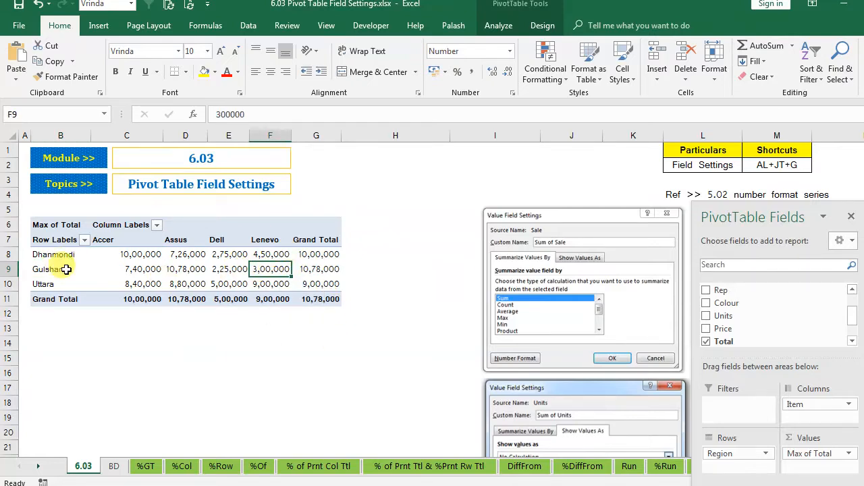
- Examine the full list of Summarize Values By calculations in the Value Field Settings for Max of Total
right_click(181, 270)
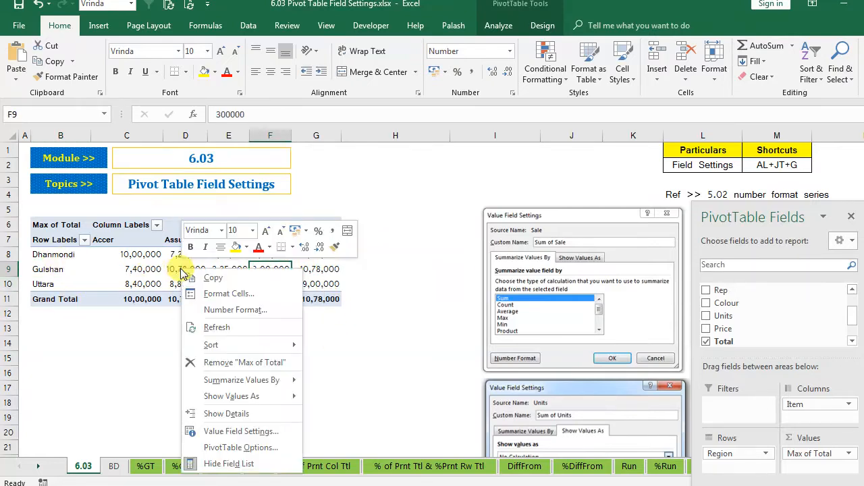
click(247, 432)
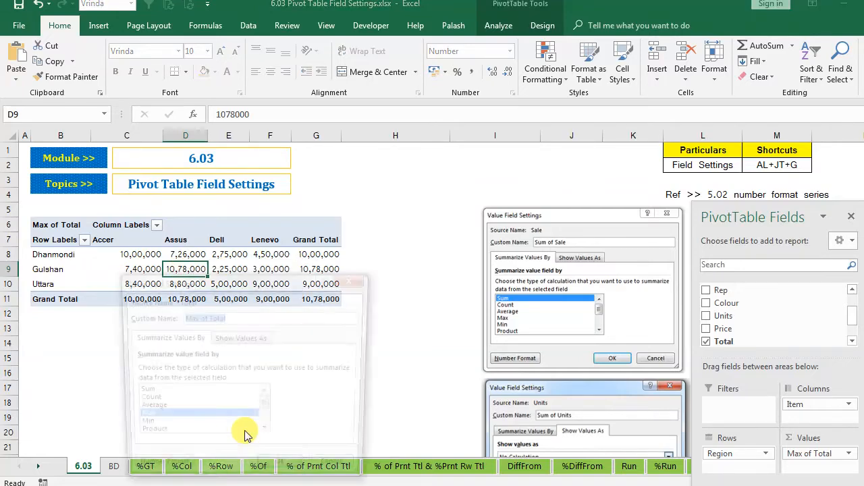
drag(227, 291, 337, 133)
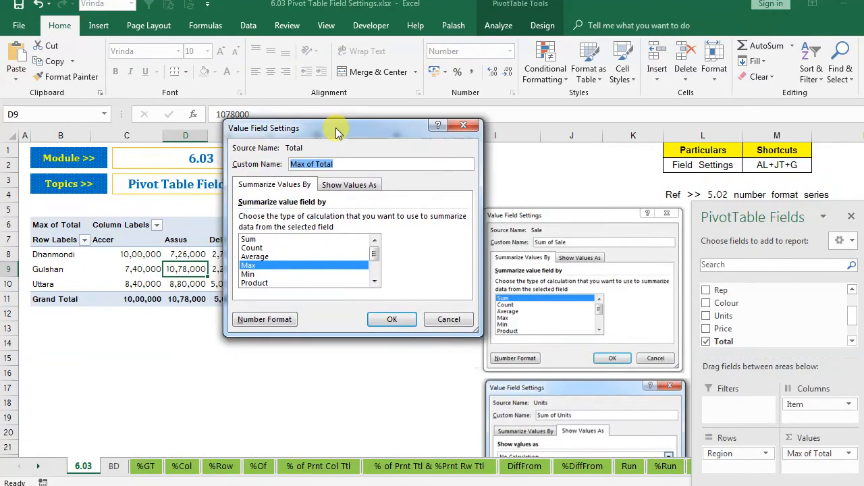
click(375, 282)
click(375, 283)
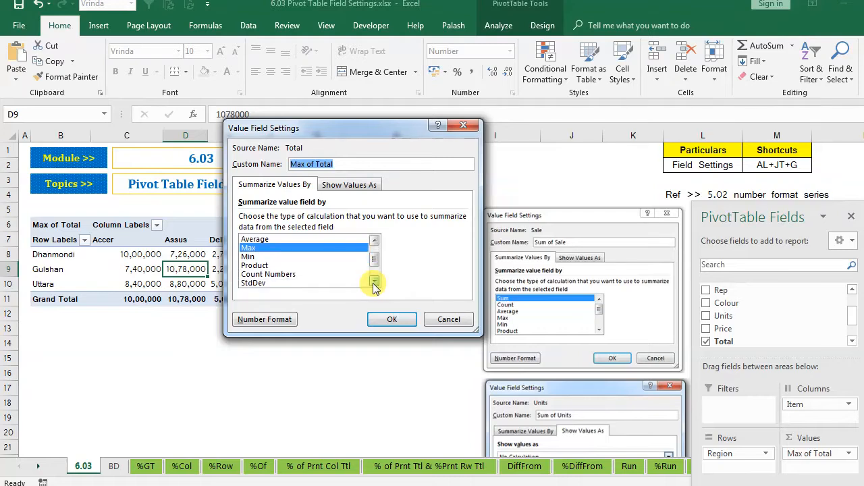
click(374, 282)
click(375, 283)
click(375, 283)
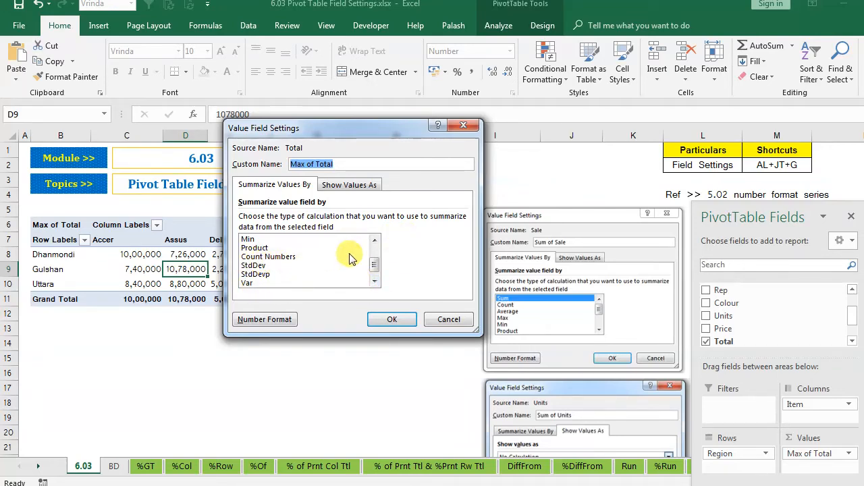
click(375, 242)
click(375, 242)
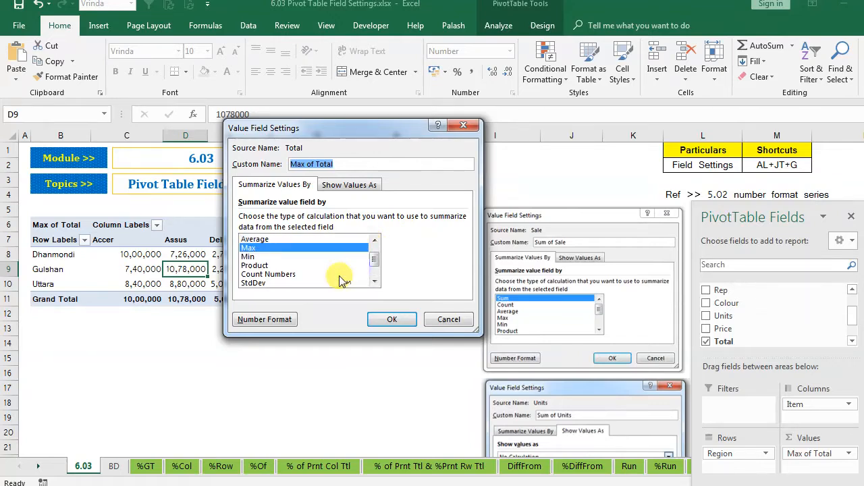
click(375, 282)
click(375, 281)
click(374, 282)
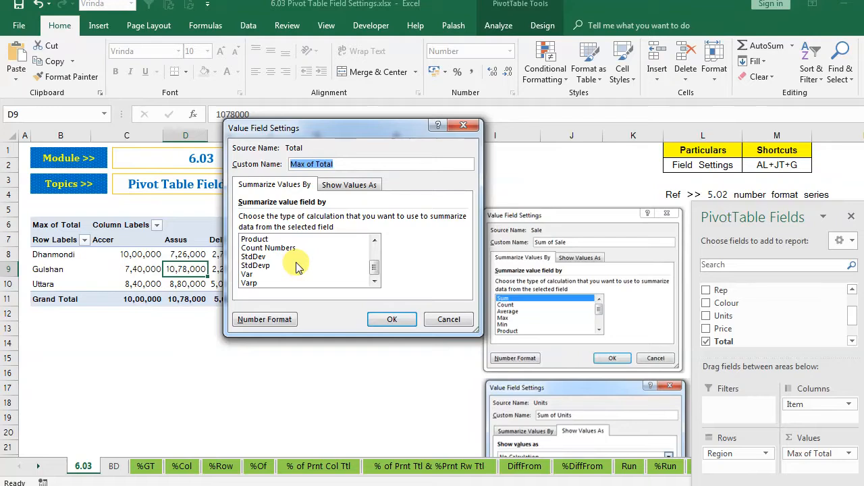
- Examine all the Show Values As calculation options for Max of Total, leaving the settings without applying any
click(350, 186)
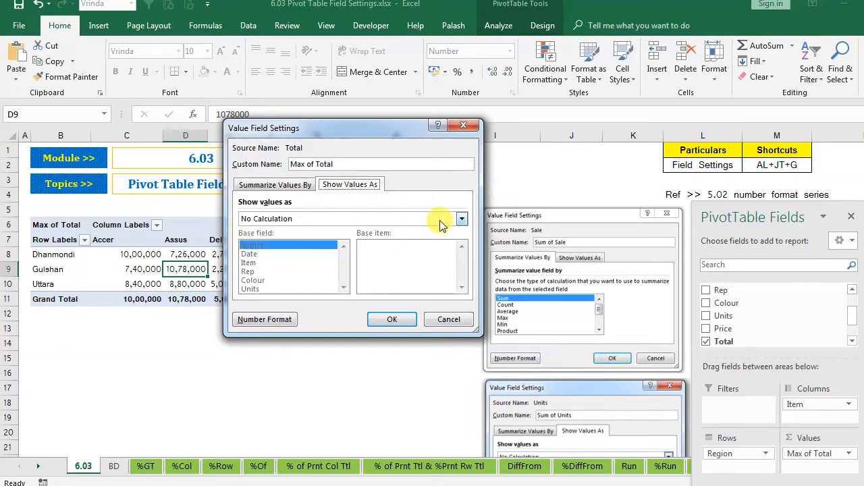
click(461, 218)
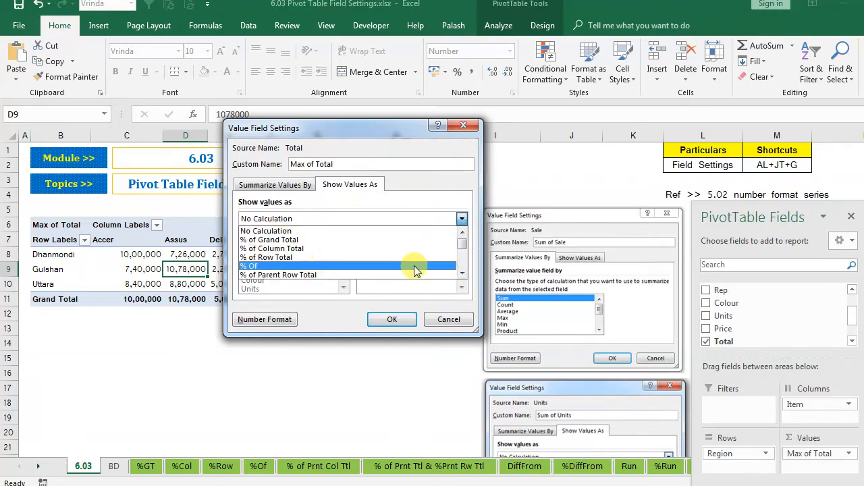
click(463, 274)
click(462, 273)
click(462, 274)
click(462, 273)
click(463, 273)
click(462, 273)
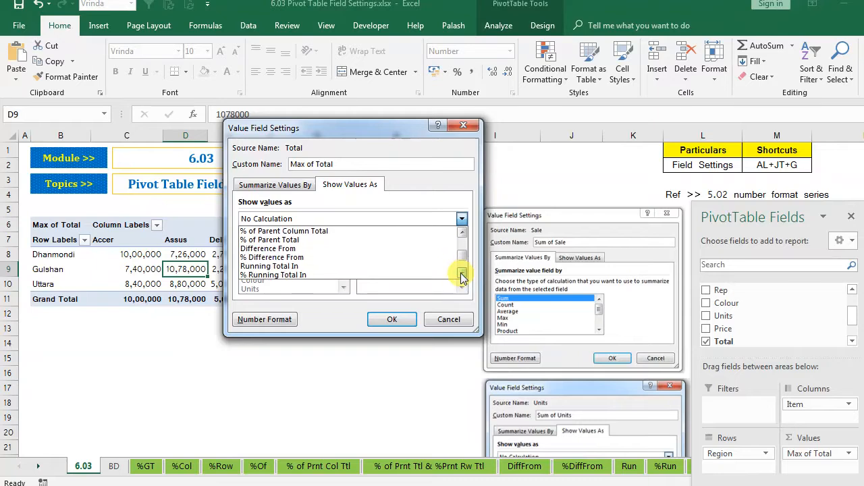
click(462, 274)
click(462, 274)
click(462, 273)
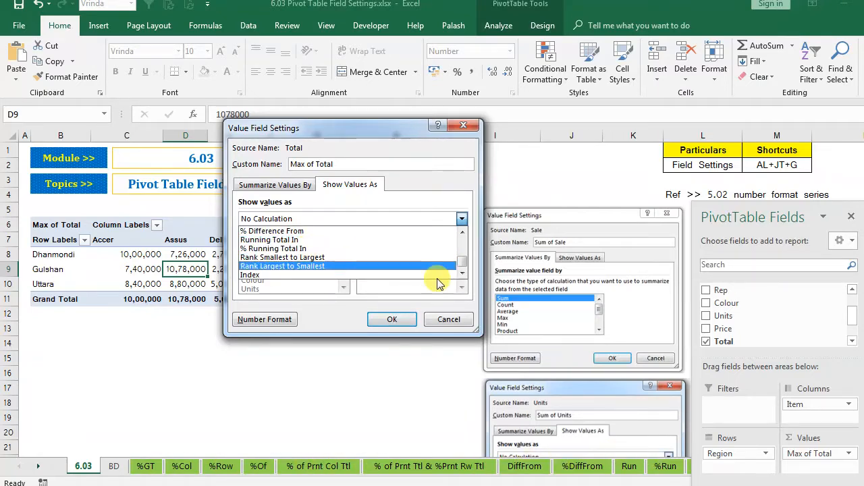
click(445, 320)
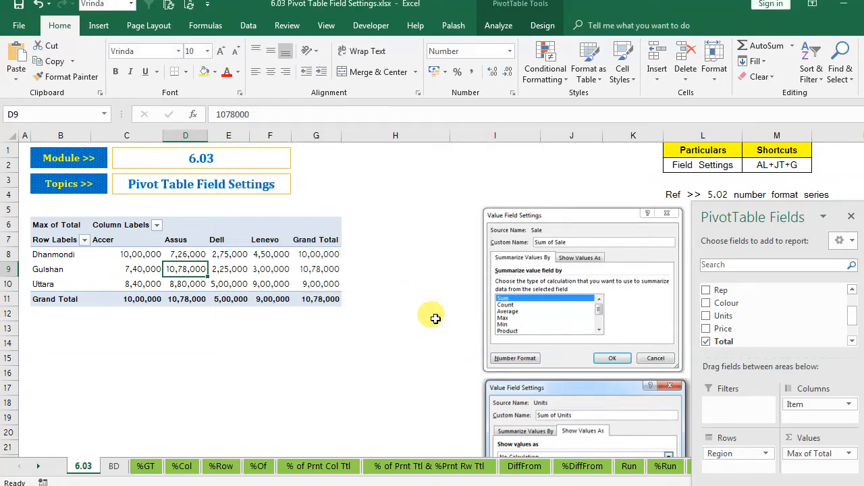
- Go to the %GT sheet and compare the original pivot table with the result pivot table
click(187, 432)
click(146, 466)
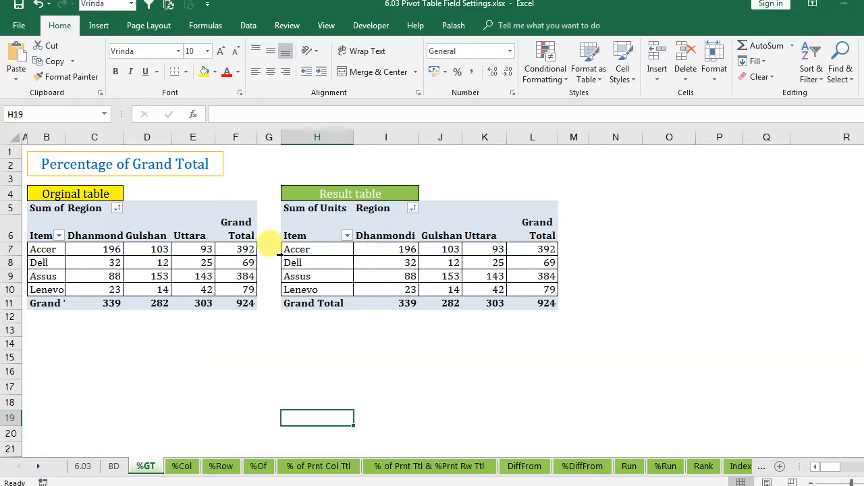
click(144, 249)
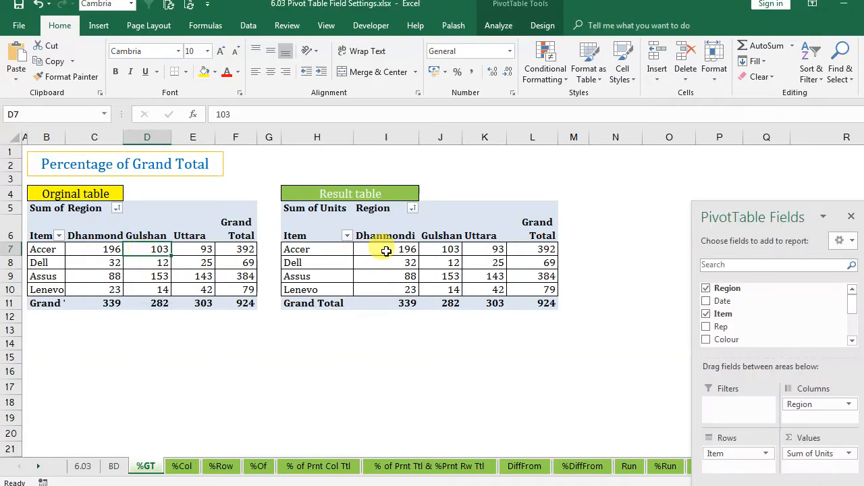
click(340, 264)
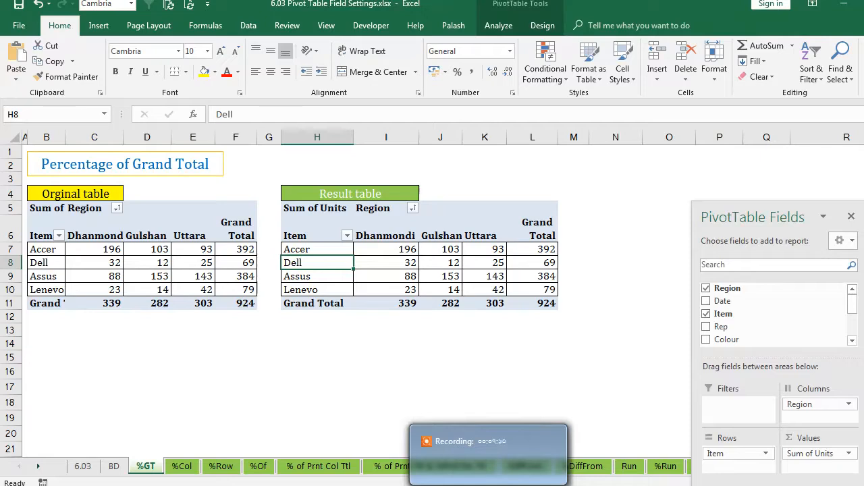
click(139, 250)
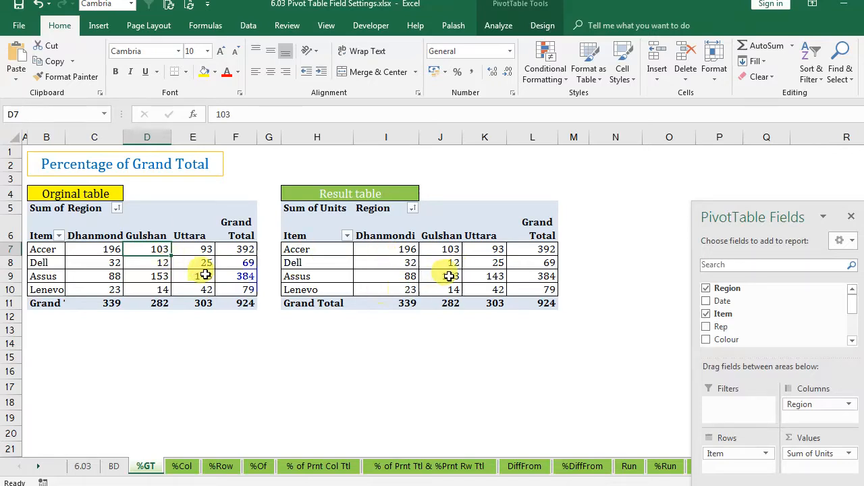
- Show the result table's Sum of Units as % of Grand Total and check its overall grand total cell
click(382, 264)
right_click(383, 264)
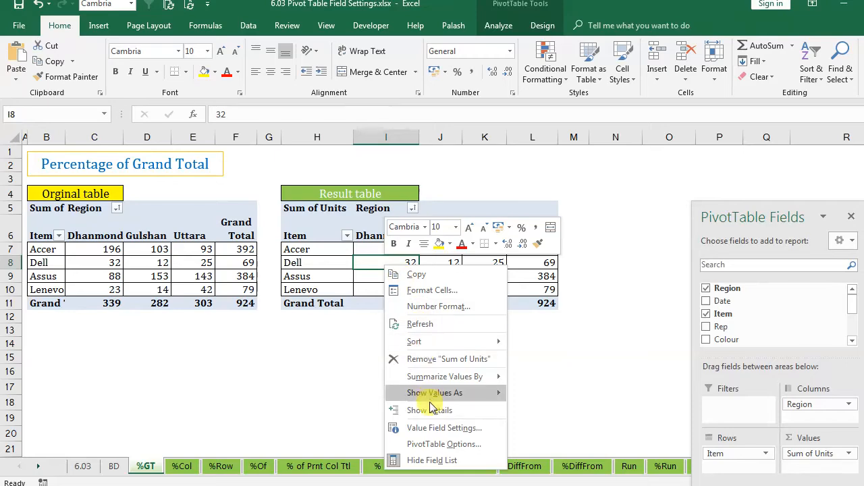
mouse_move(437, 399)
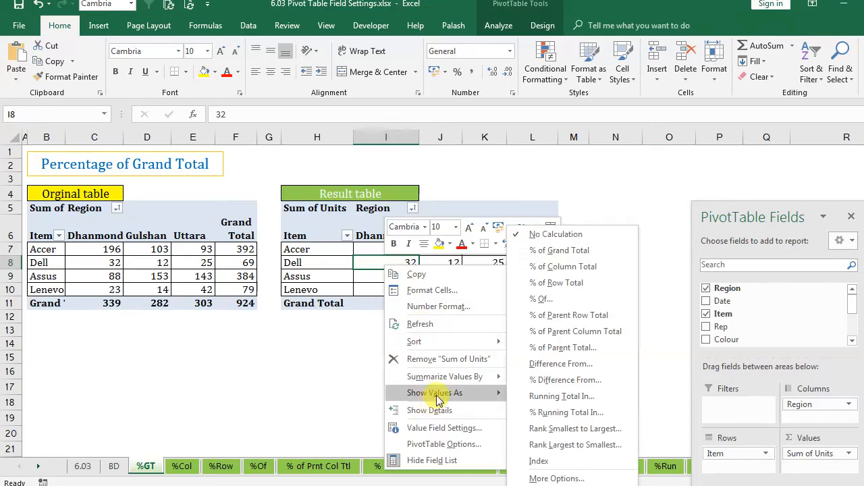
click(450, 428)
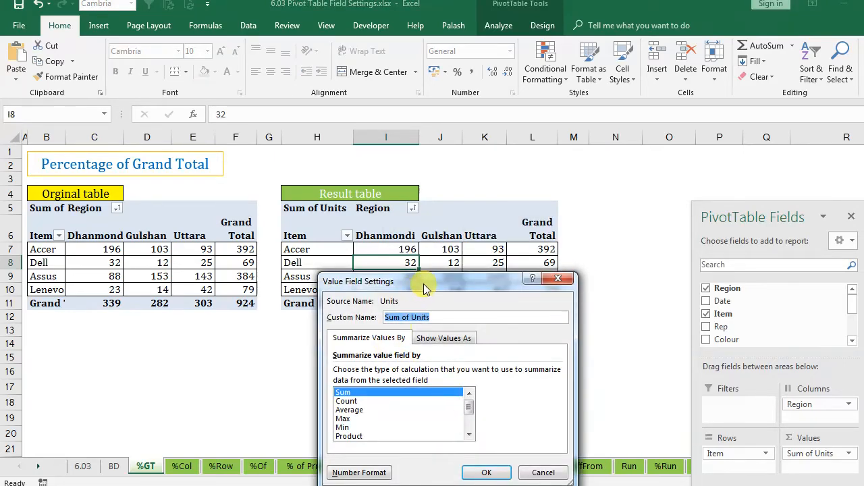
drag(420, 282, 479, 58)
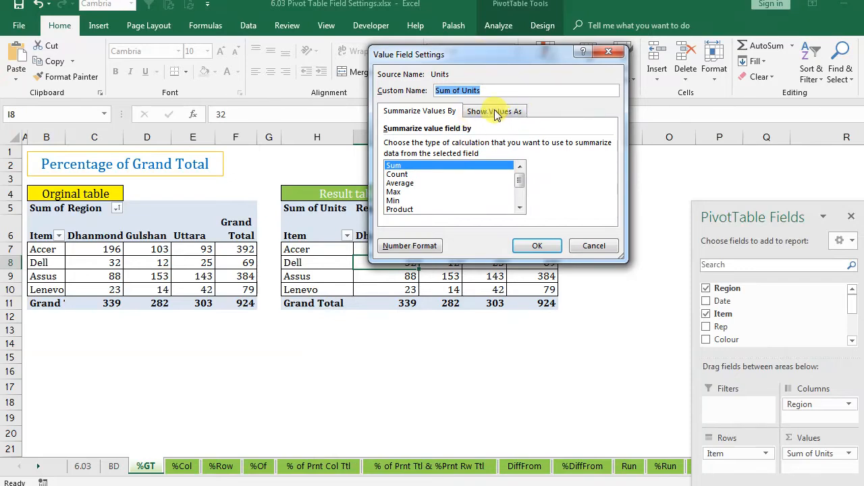
click(496, 111)
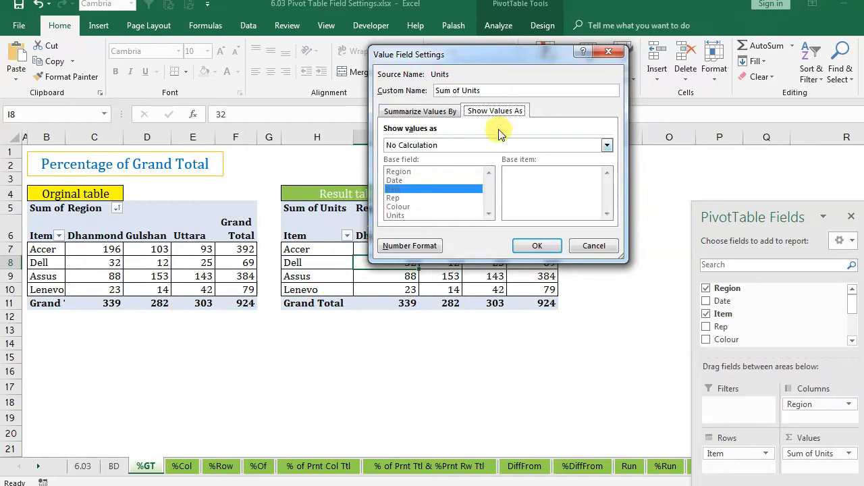
click(607, 147)
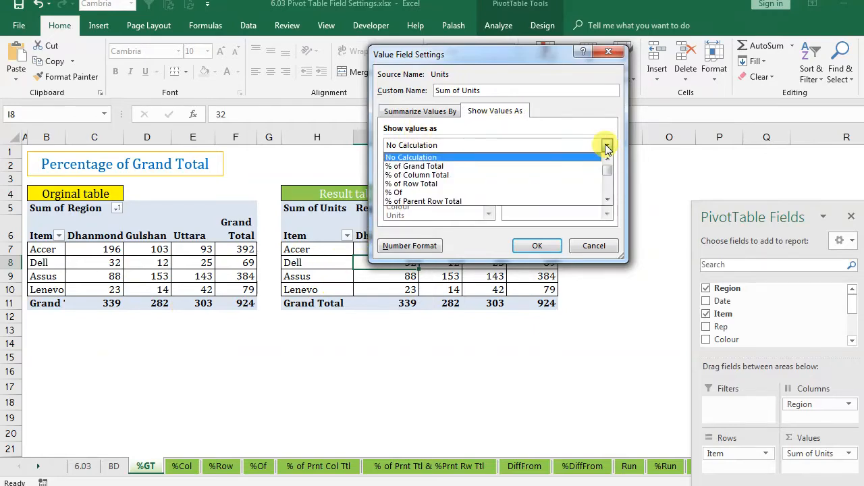
click(432, 166)
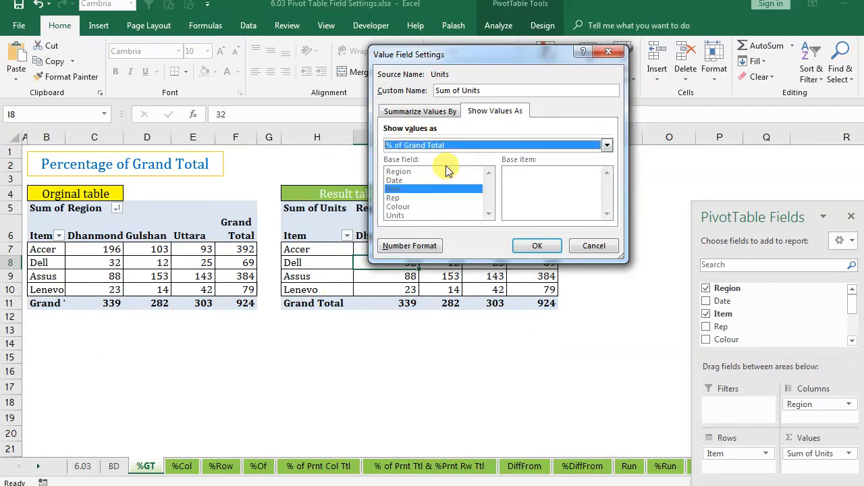
click(540, 246)
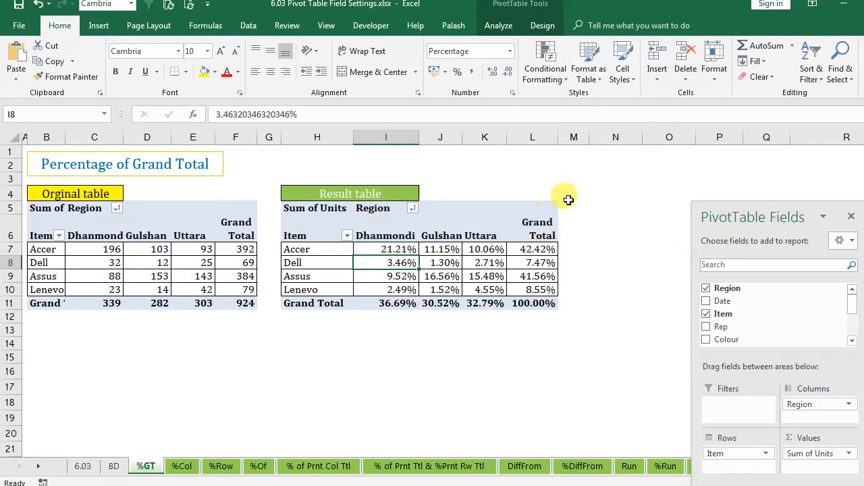
click(571, 316)
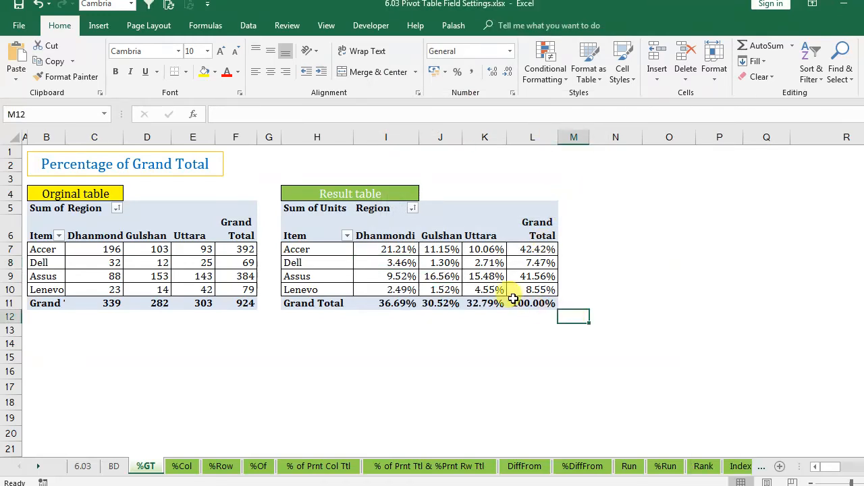
click(523, 304)
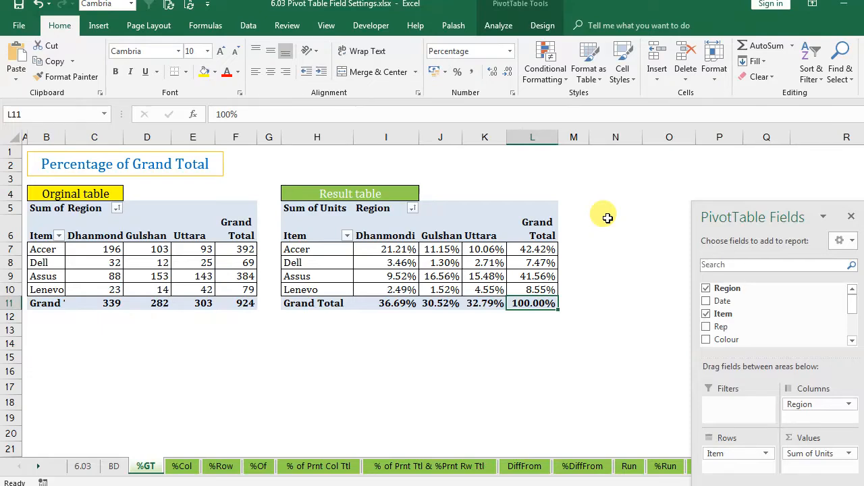
- Highlight the Dell–Dhanmondi cell in yellow in both the original and result tables, comparing each with its overall grand total
click(241, 304)
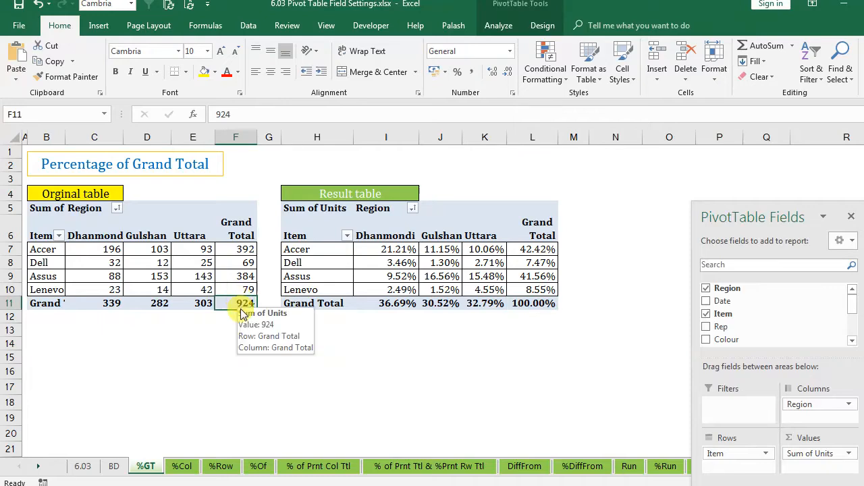
click(112, 264)
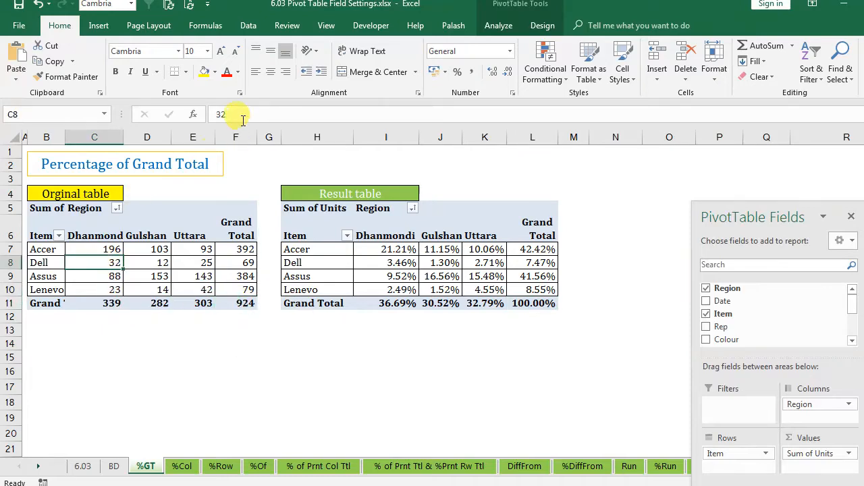
click(203, 71)
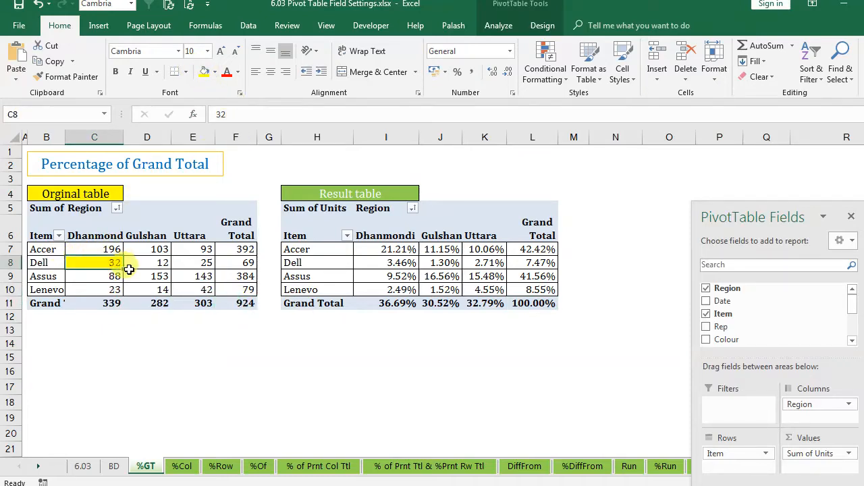
click(240, 305)
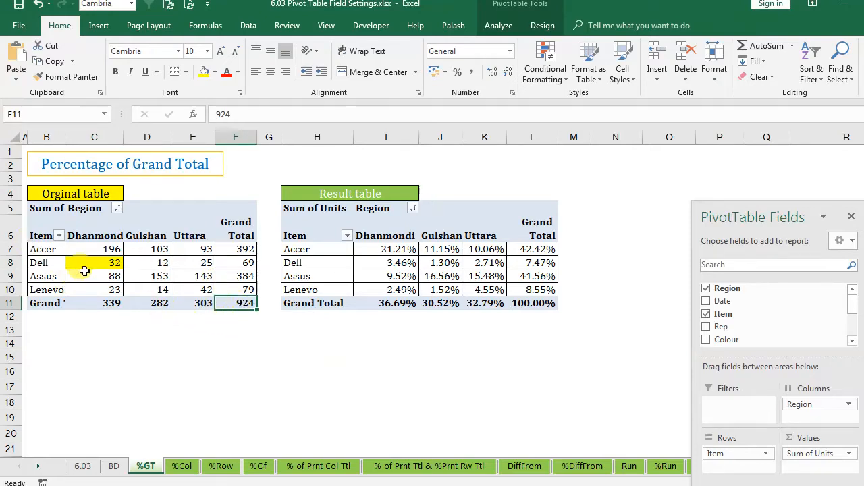
mouse_move(106, 262)
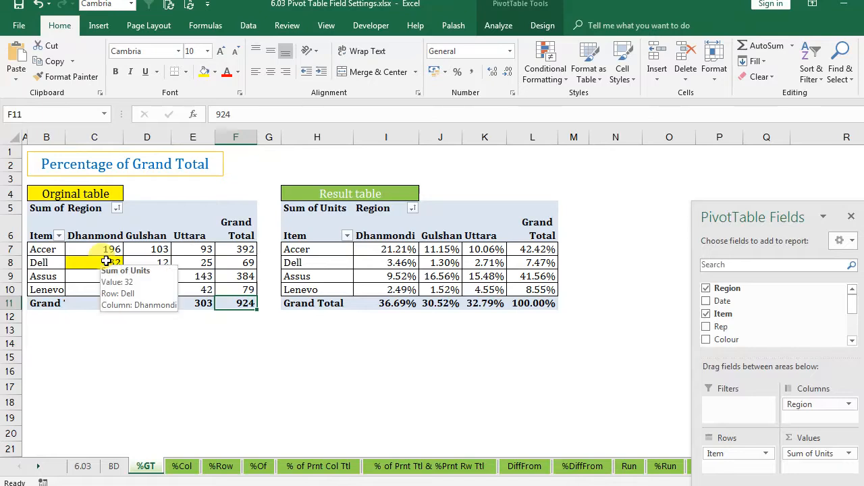
click(395, 265)
click(203, 71)
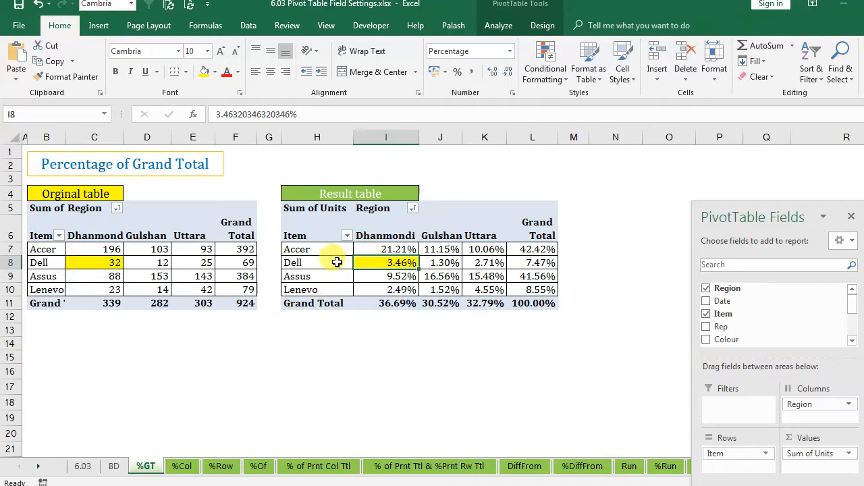
mouse_move(555, 301)
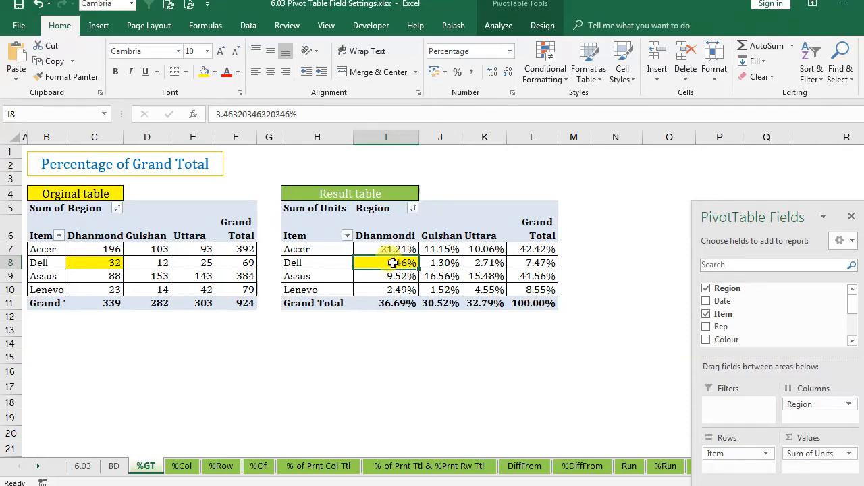
mouse_move(393, 263)
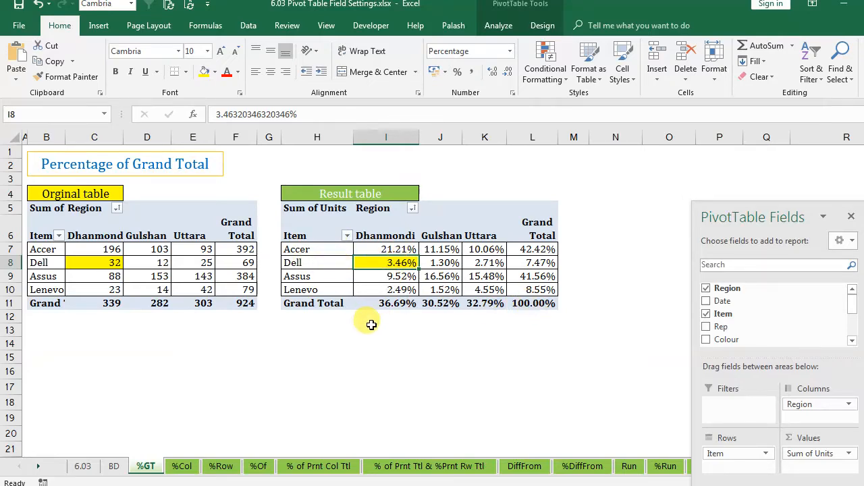
click(435, 278)
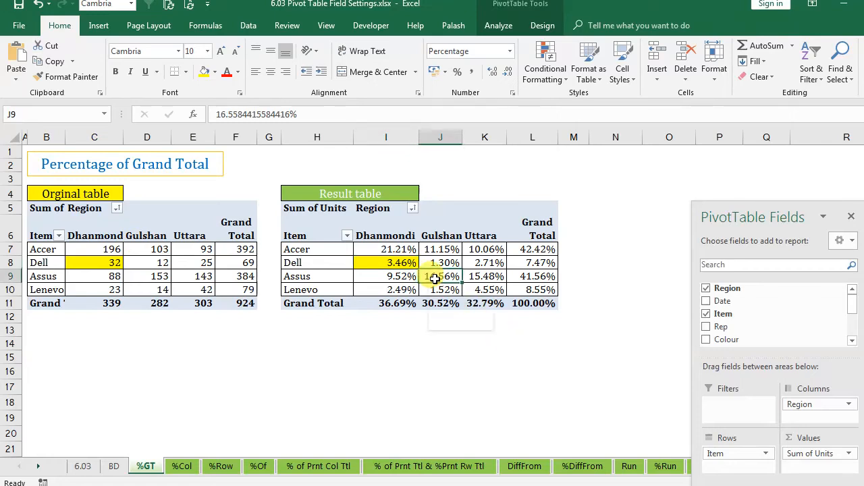
- Go to the %Col sheet and examine the original table's Gulshan, Uttara and Dhanmondi columns with their grand totals
click(179, 470)
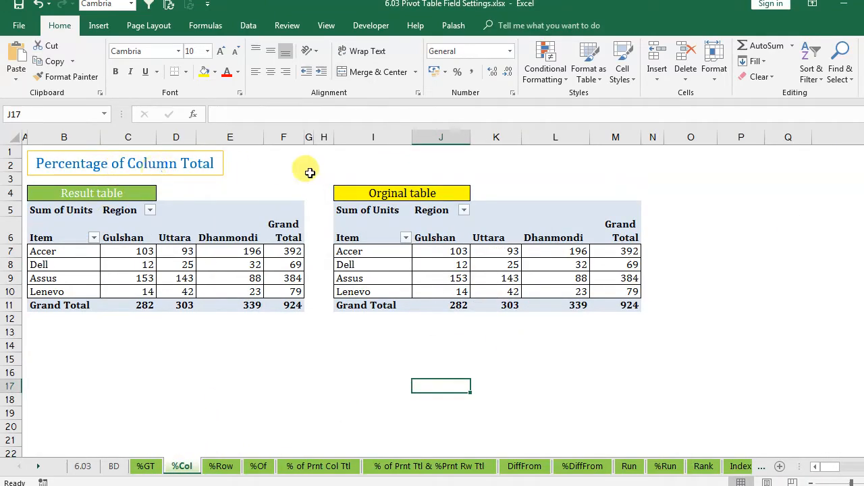
click(486, 266)
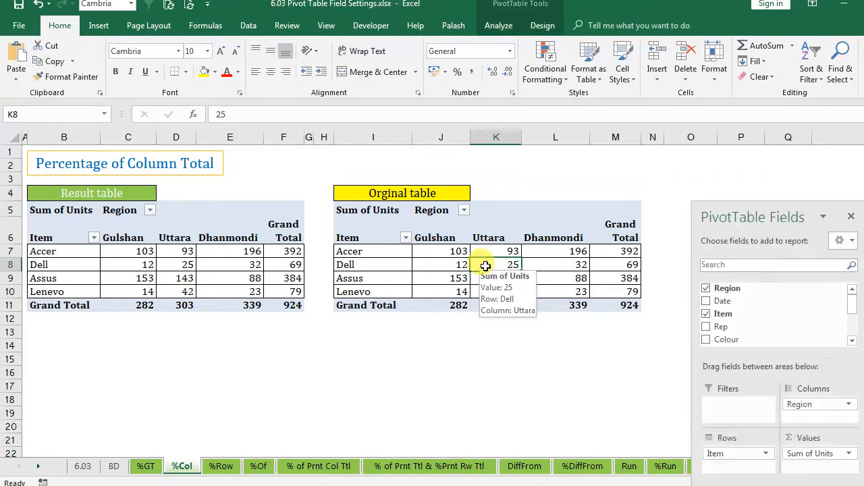
click(428, 356)
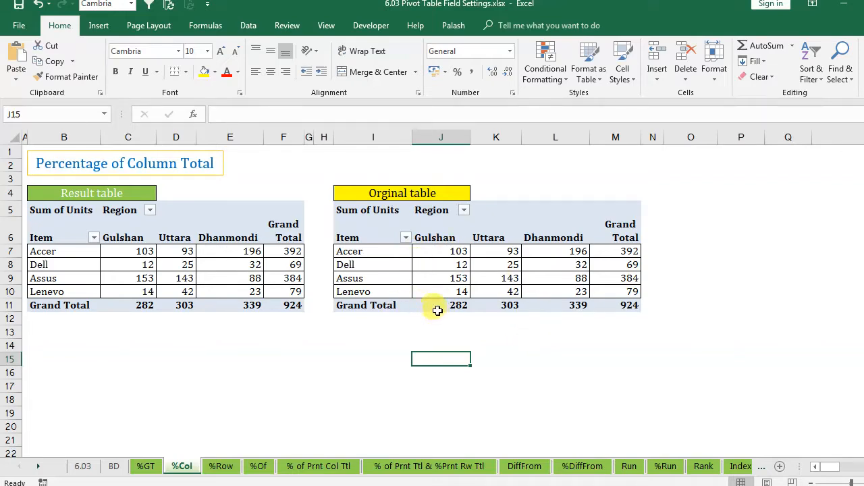
mouse_move(425, 305)
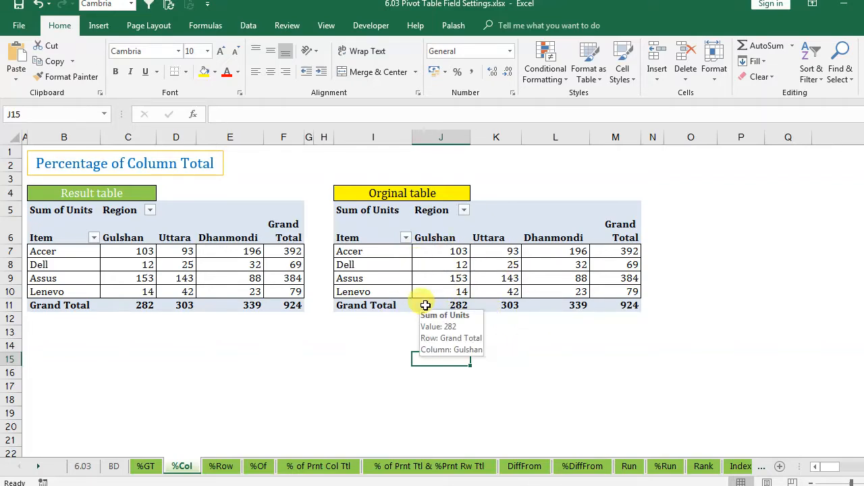
click(442, 137)
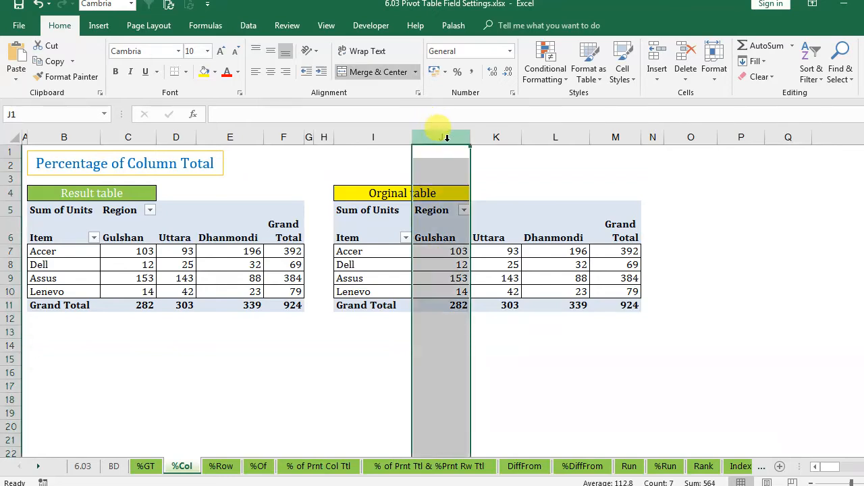
click(501, 137)
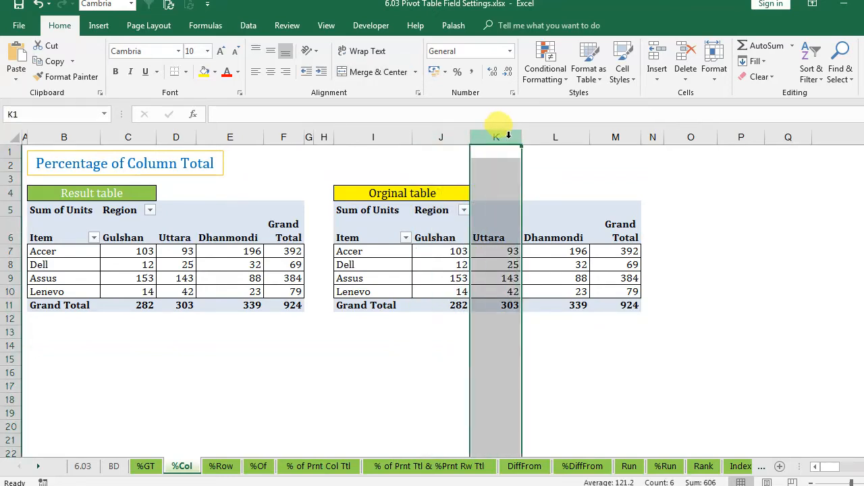
click(556, 135)
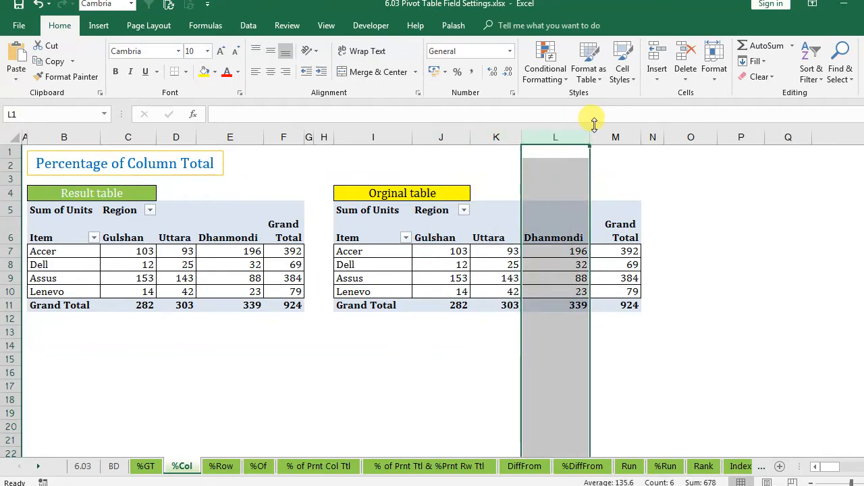
- Glance at the %Row sheet, return to %Col, and review the result table's region columns and Grand Total row
click(221, 466)
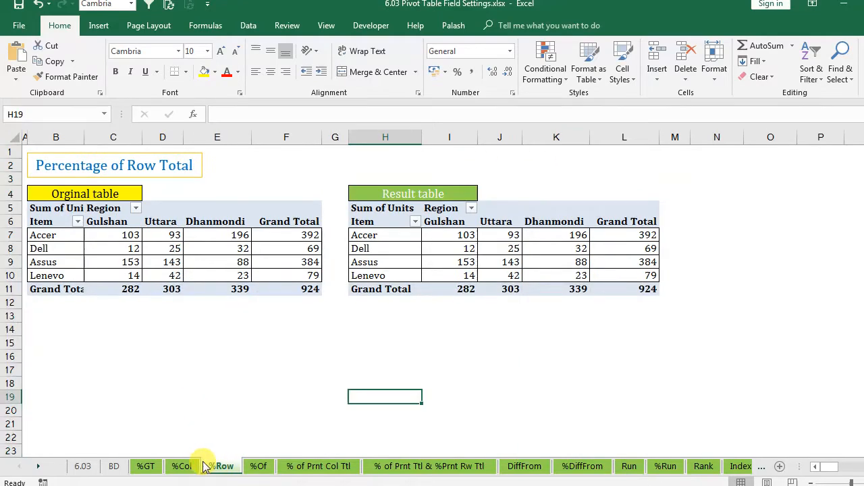
click(189, 466)
click(359, 346)
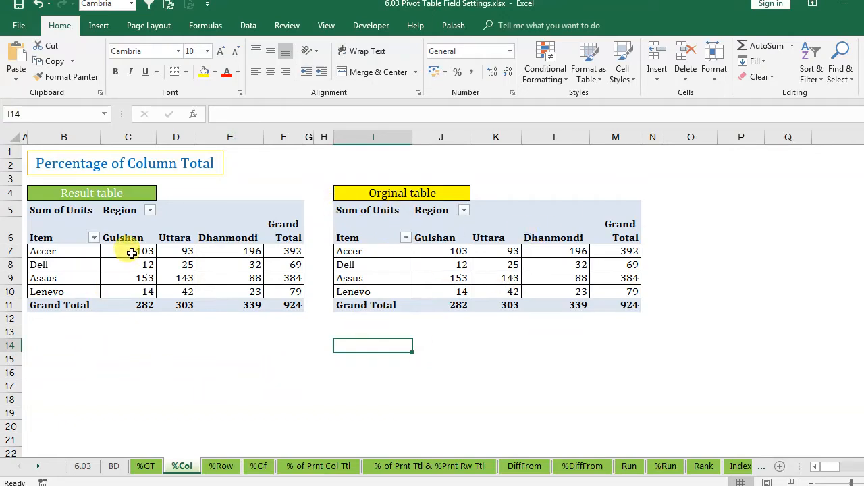
click(128, 137)
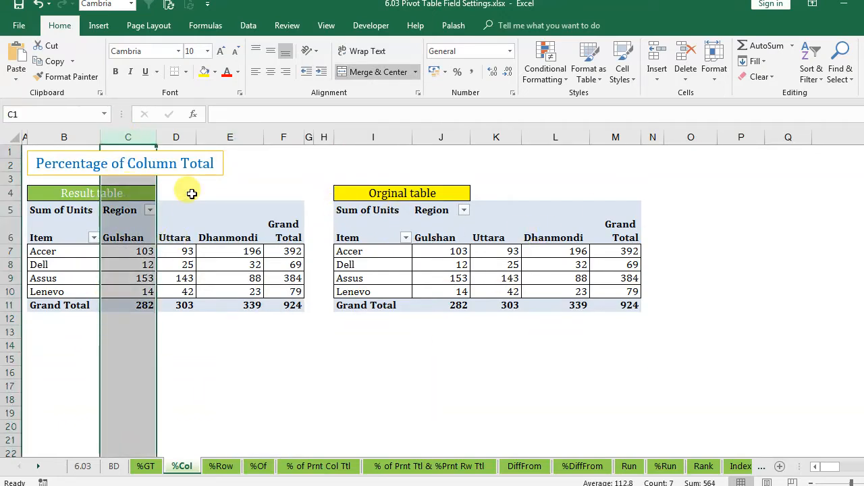
click(176, 128)
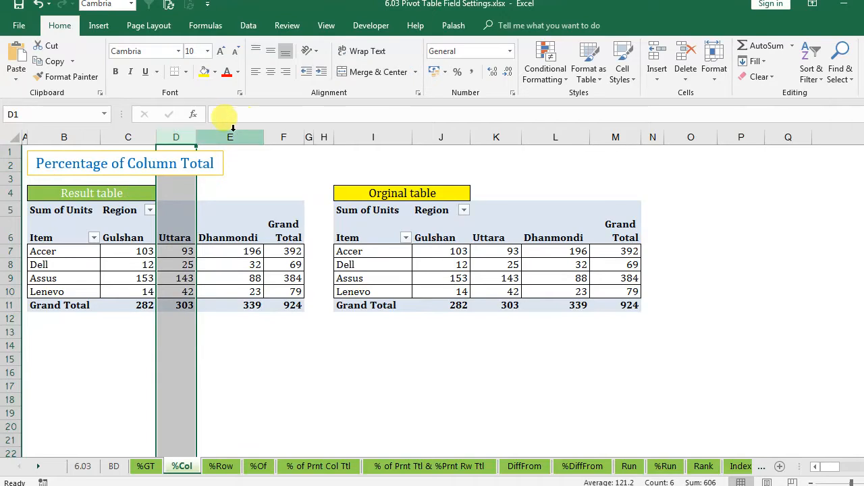
click(233, 129)
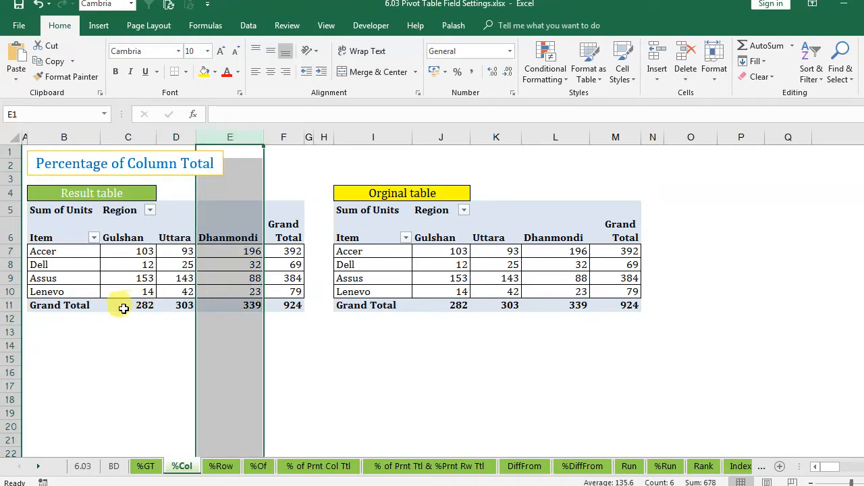
mouse_move(115, 308)
drag(115, 308, 232, 305)
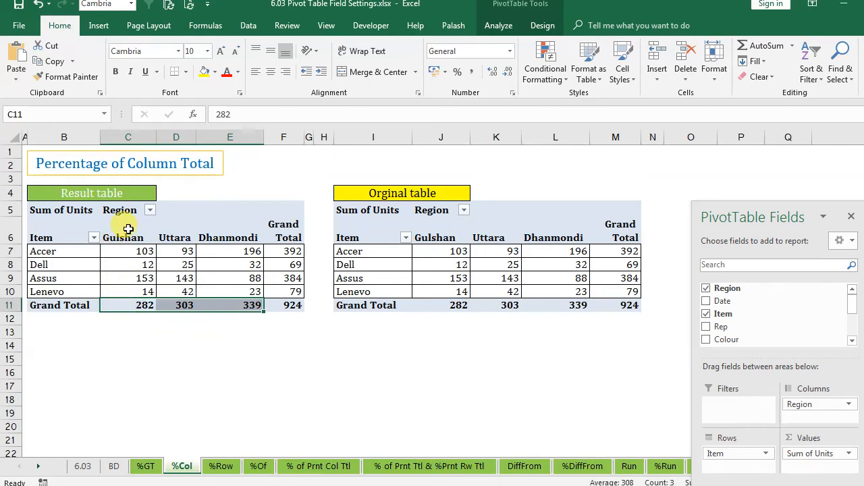
- Recheck each region column in the result table, focusing on Gulshan's grand total and the item values above it
click(125, 137)
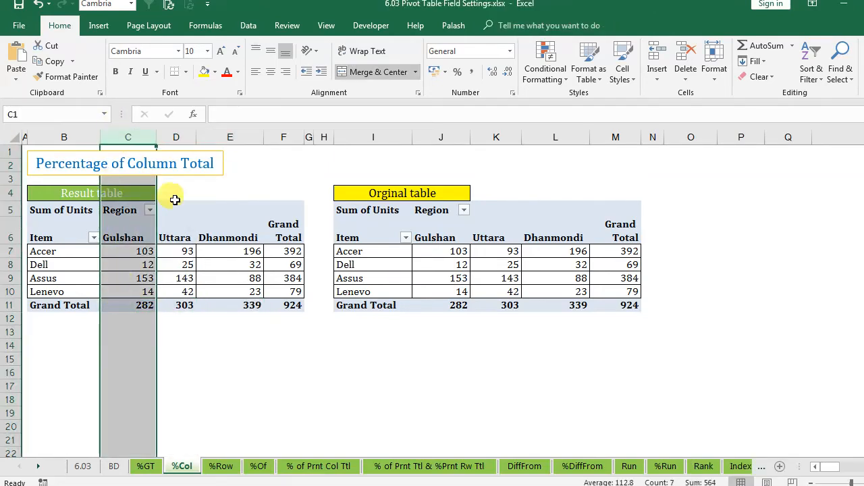
click(176, 137)
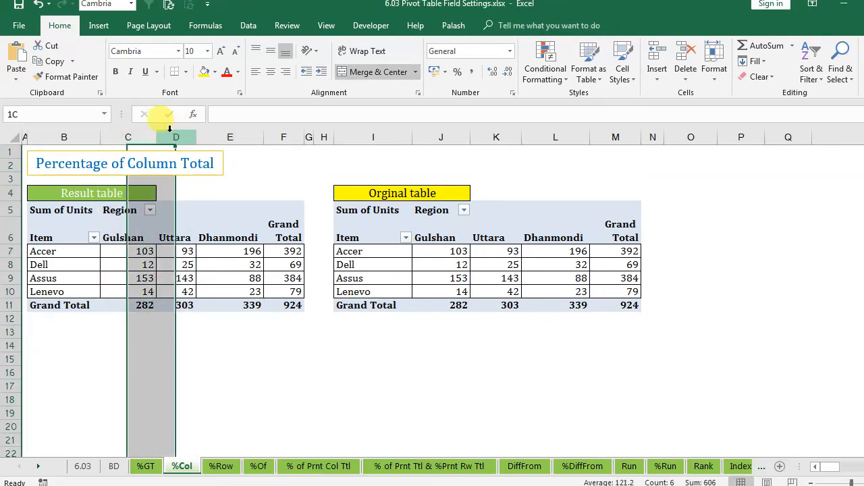
click(231, 140)
click(149, 346)
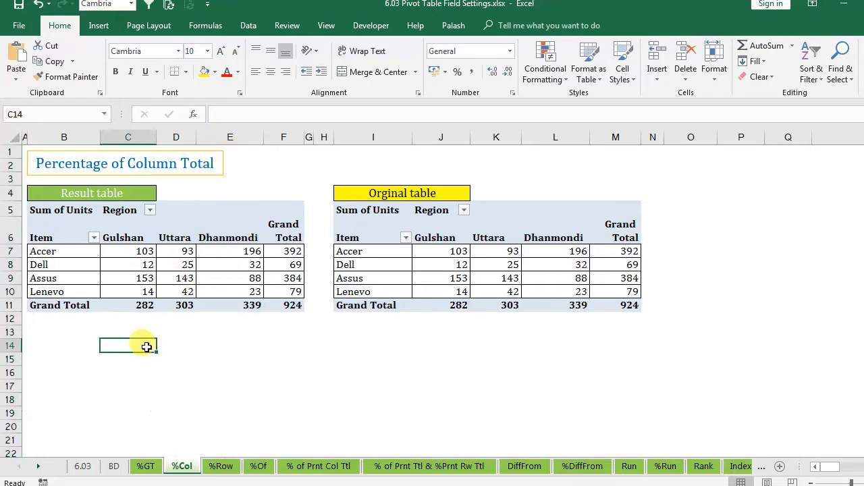
click(123, 305)
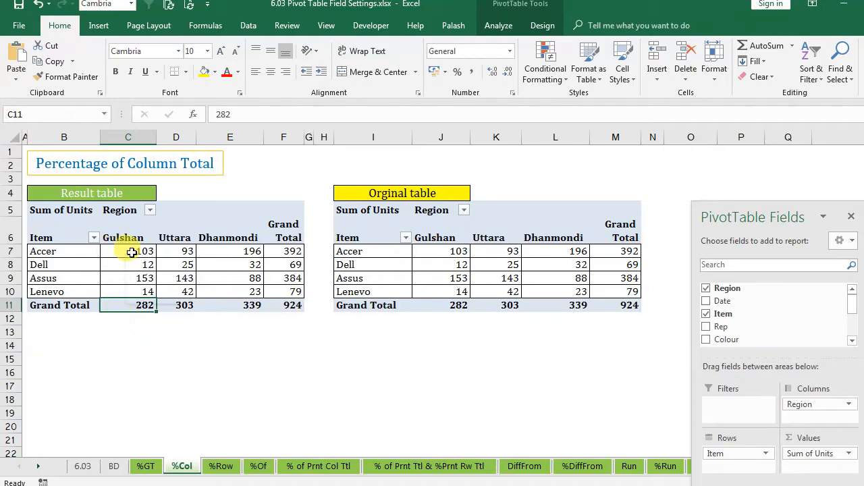
mouse_move(132, 252)
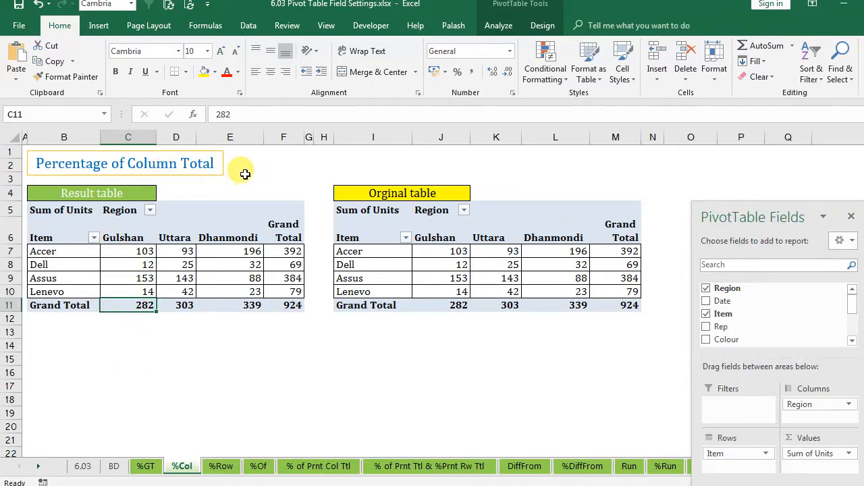
- Show the result table's Sum of Units as % of Column Total
click(131, 265)
right_click(130, 265)
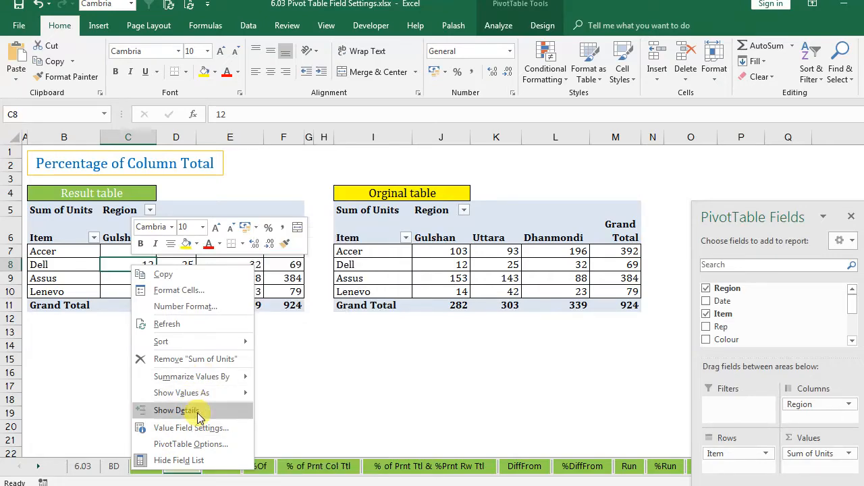
mouse_move(200, 398)
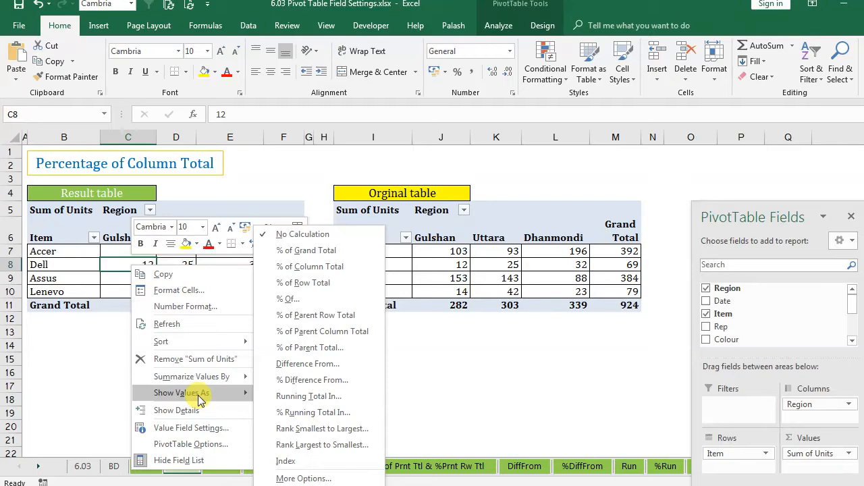
click(317, 272)
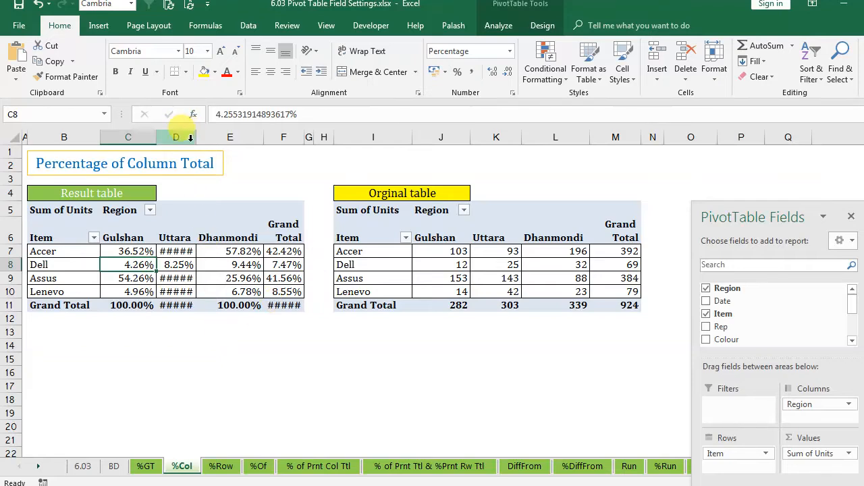
- AutoFit the widths of the result table's Uttara and Grand Total columns
drag(197, 142, 198, 143)
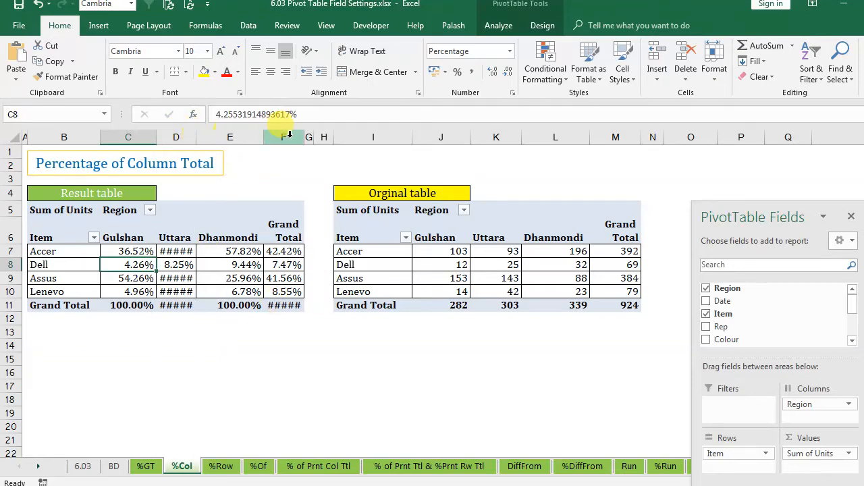
double_click(195, 137)
double_click(315, 135)
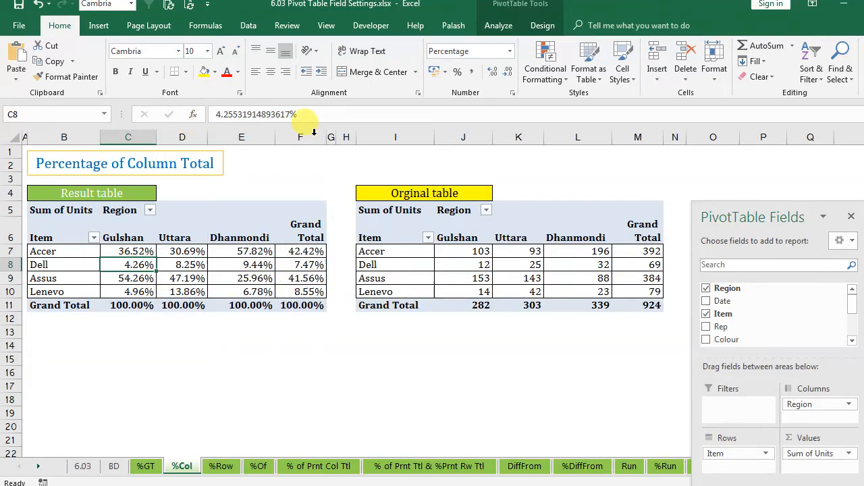
- Compare the Gulshan column percentages with the original Gulshan units, and check the original Uttara units and column total
drag(132, 252, 135, 263)
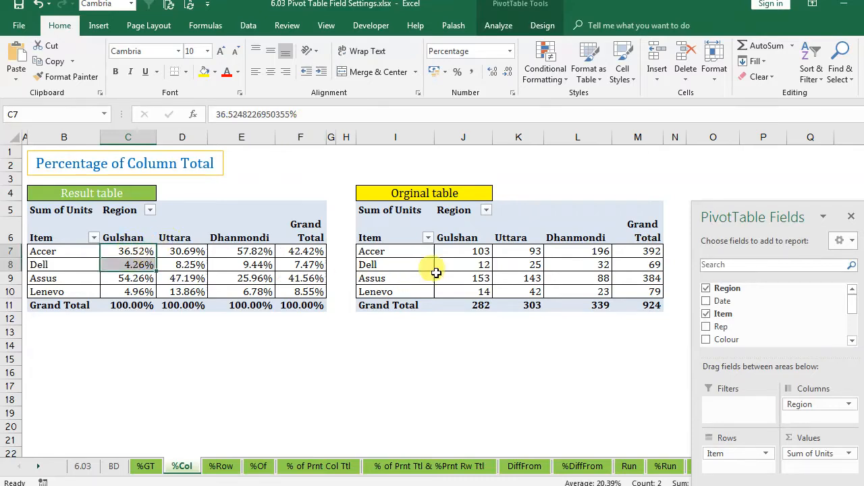
drag(480, 251, 480, 304)
click(480, 304)
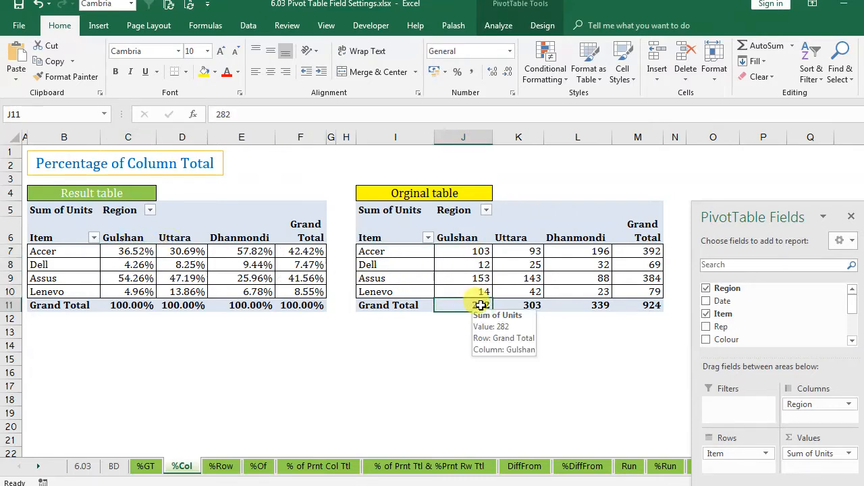
click(120, 303)
drag(534, 251, 526, 292)
click(529, 307)
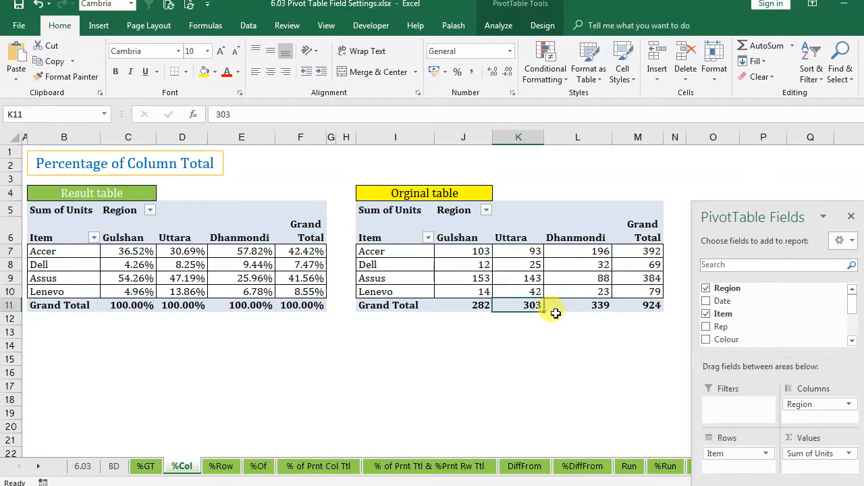
- Compare the Uttara percentages in the result table with the original Uttara units and column total, focusing on Accer
click(185, 316)
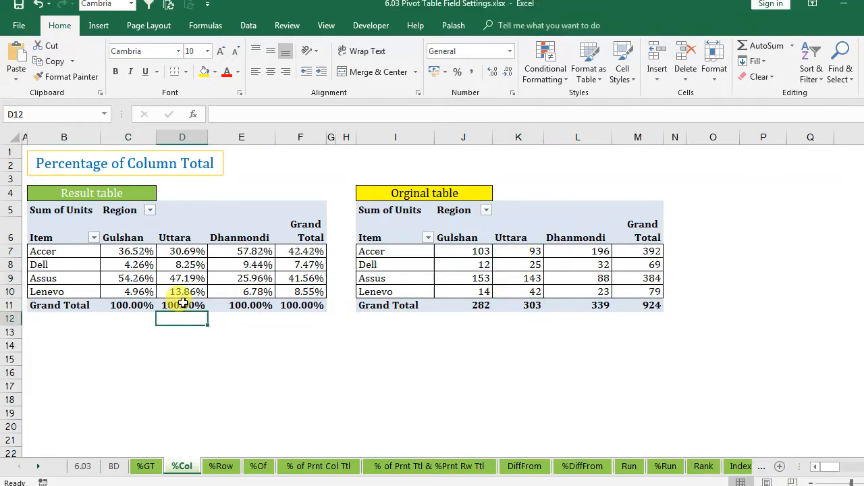
click(182, 304)
click(530, 305)
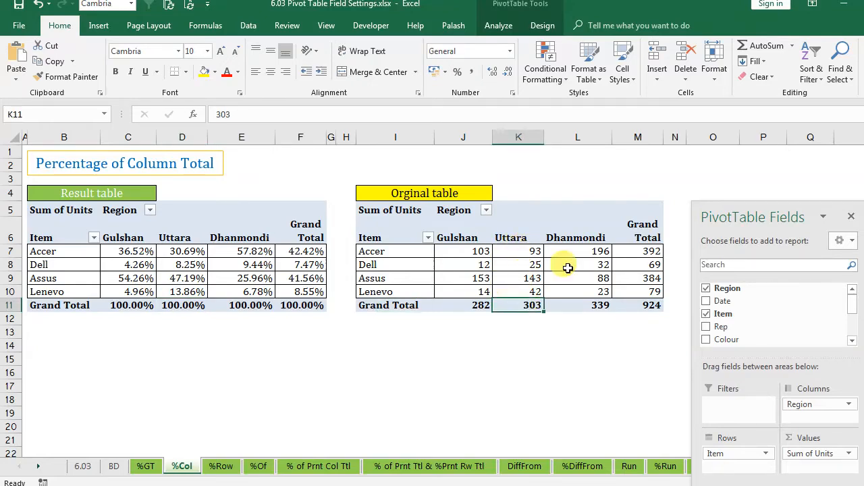
click(514, 251)
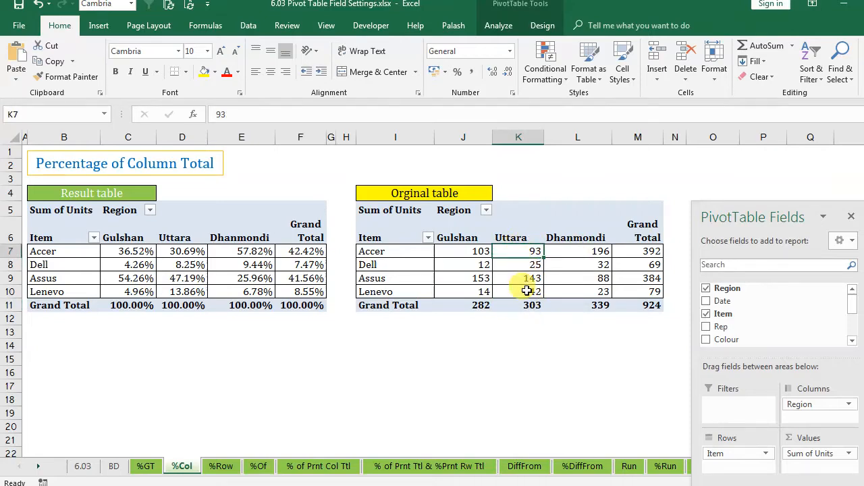
mouse_move(521, 253)
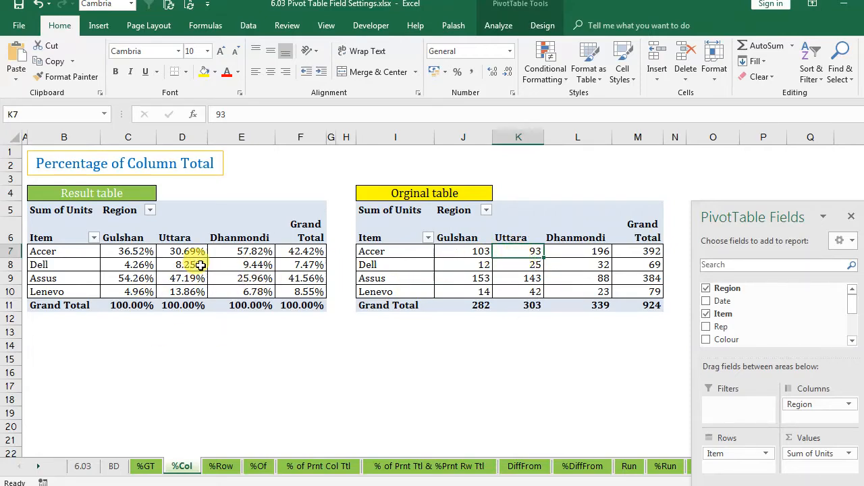
mouse_move(200, 266)
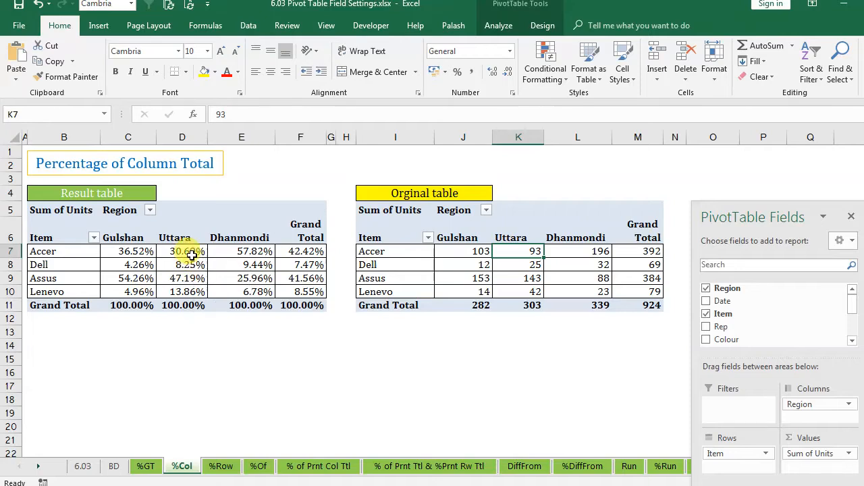
click(188, 252)
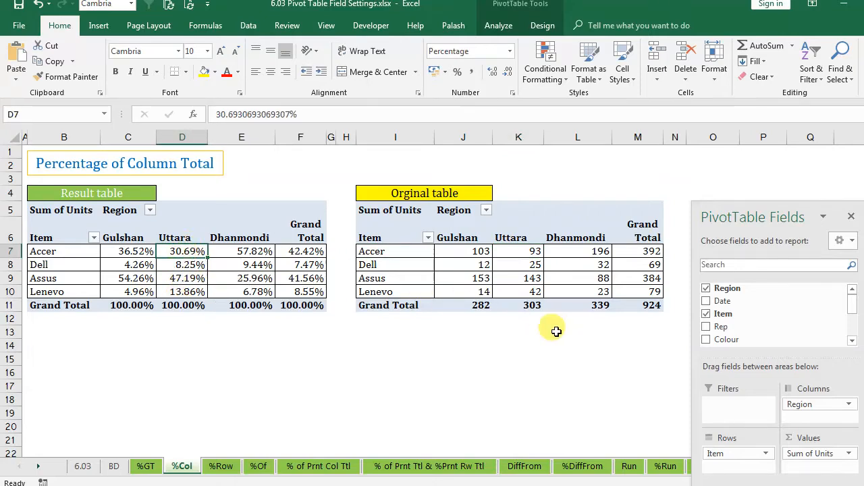
click(526, 309)
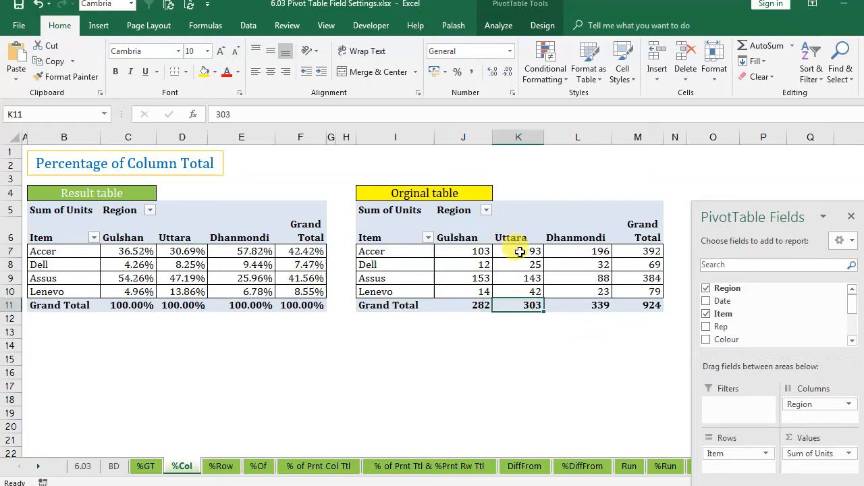
click(183, 252)
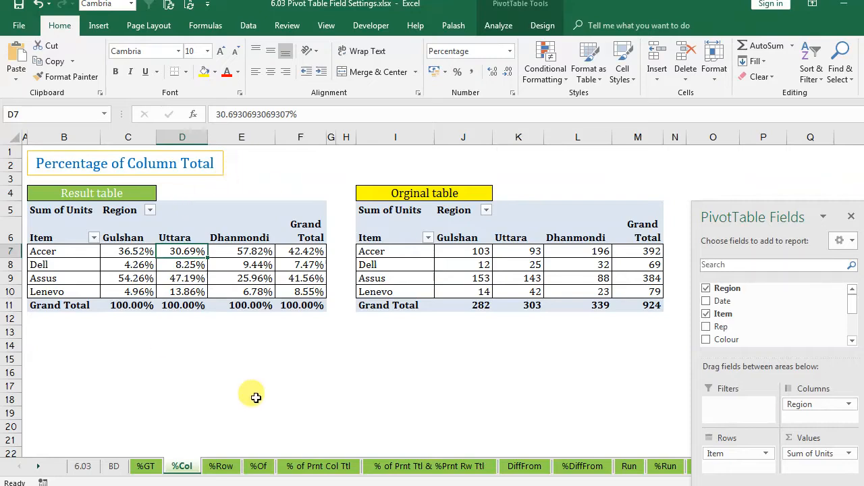
- Open the %Row sheet and examine each item's row grand total and Accer's Gulshan units in the result table
click(221, 466)
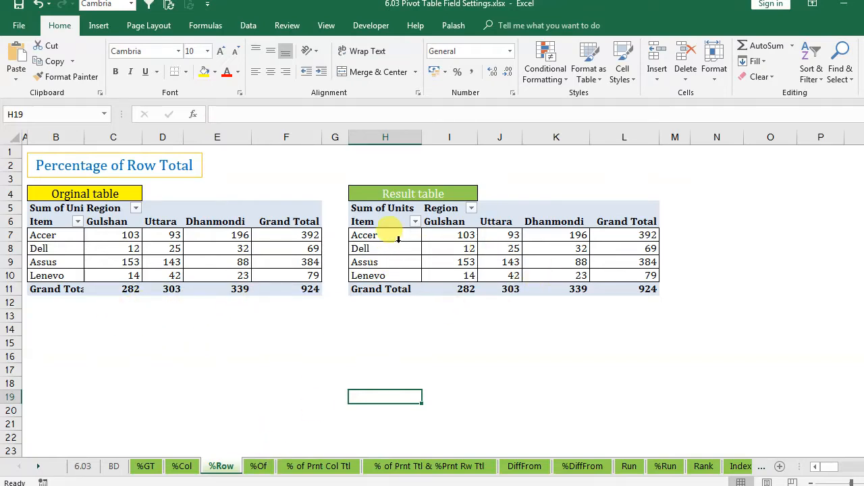
click(358, 235)
click(640, 234)
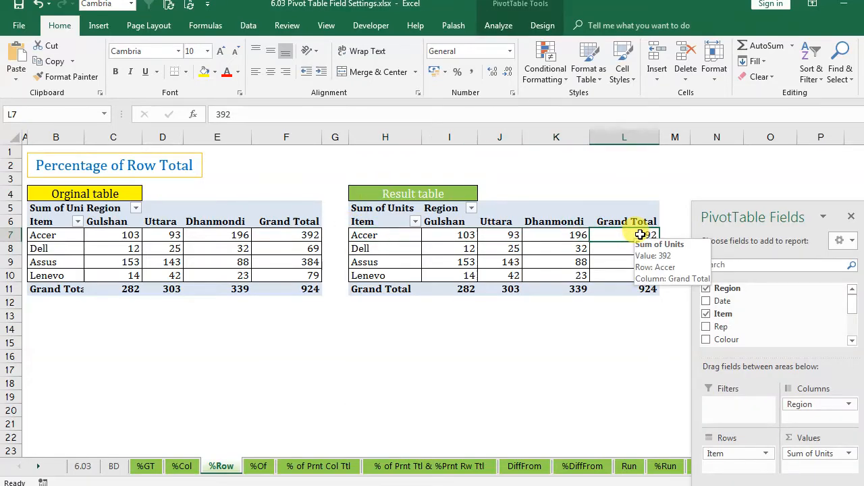
click(627, 247)
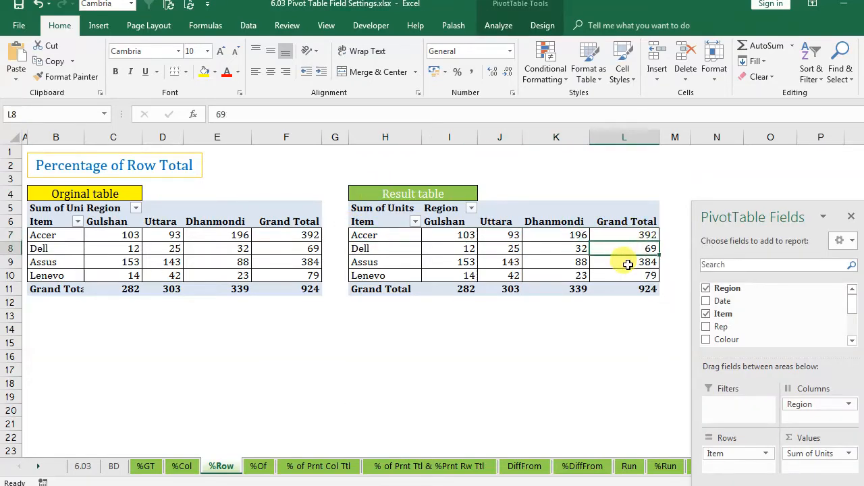
click(617, 264)
click(613, 277)
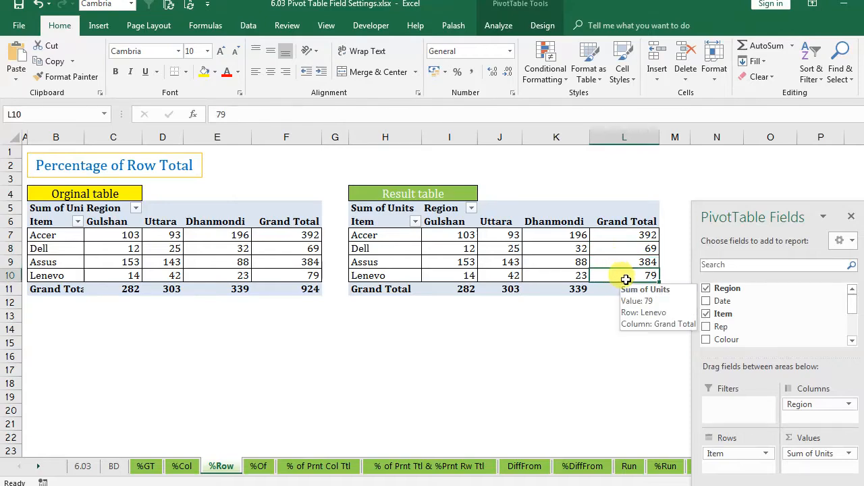
click(443, 234)
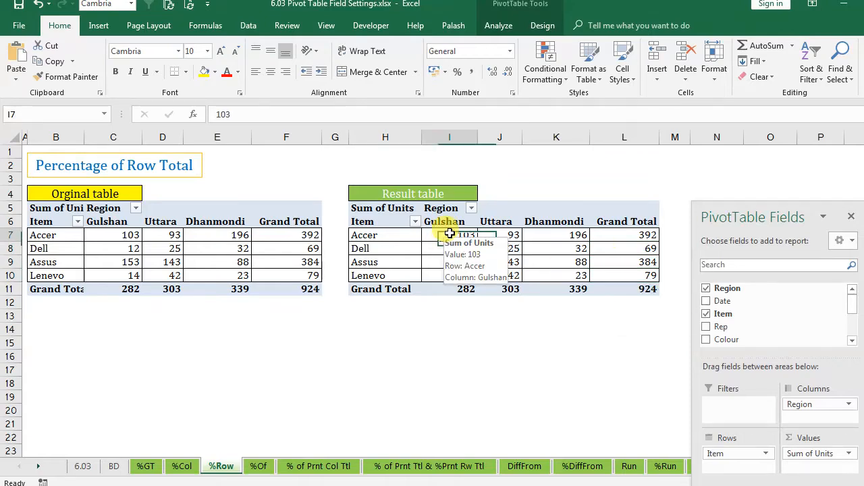
click(635, 237)
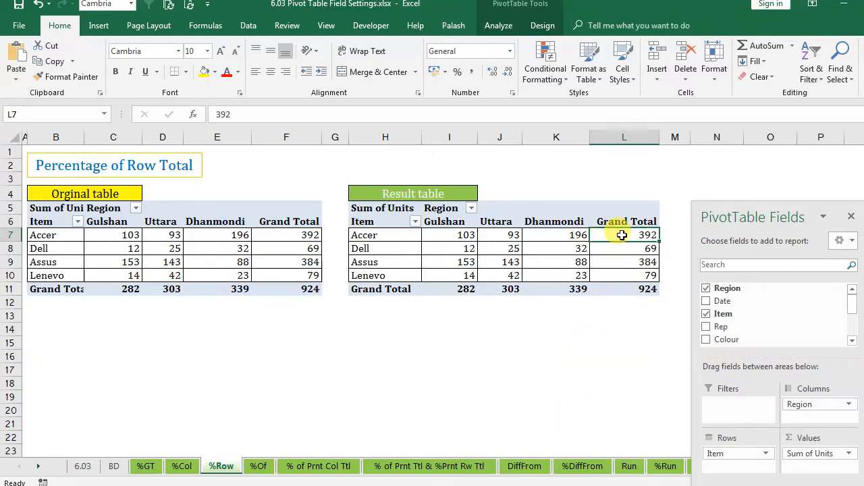
mouse_move(621, 235)
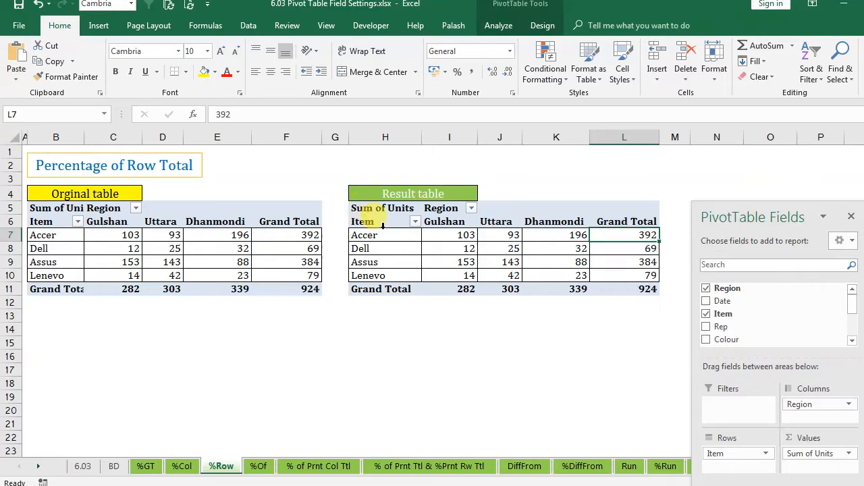
mouse_move(458, 235)
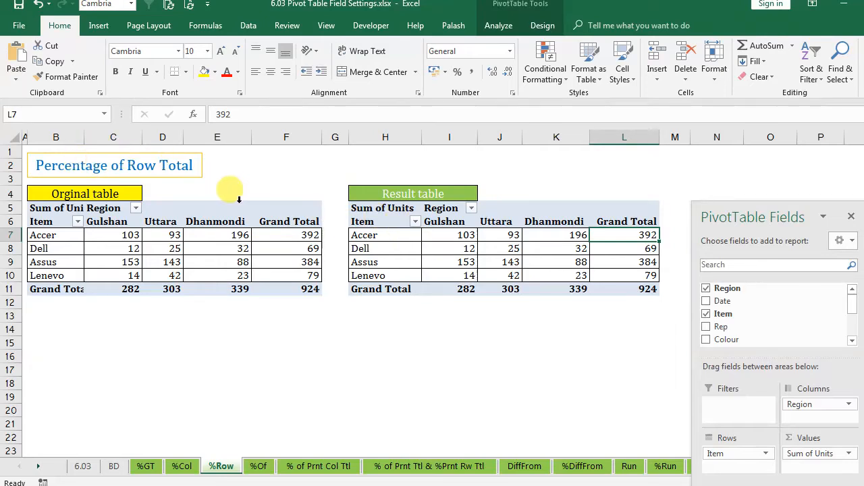
- Show the result table's Sum of Units as % of Row Total
right_click(459, 249)
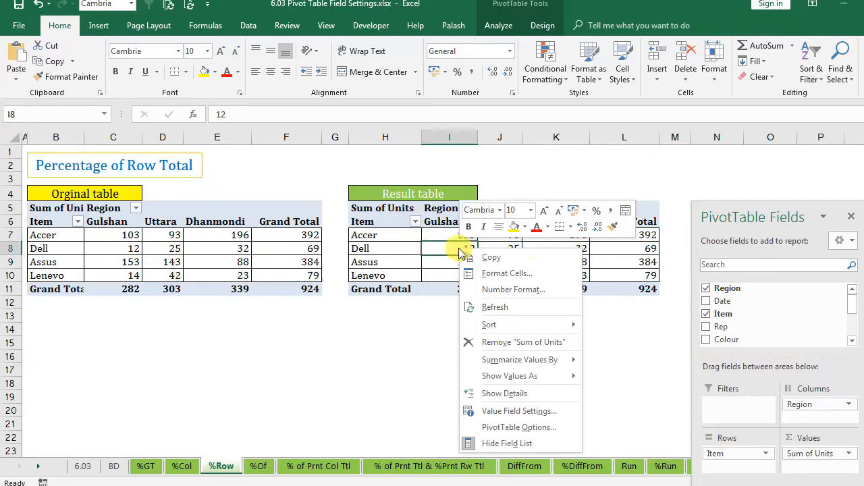
mouse_move(538, 380)
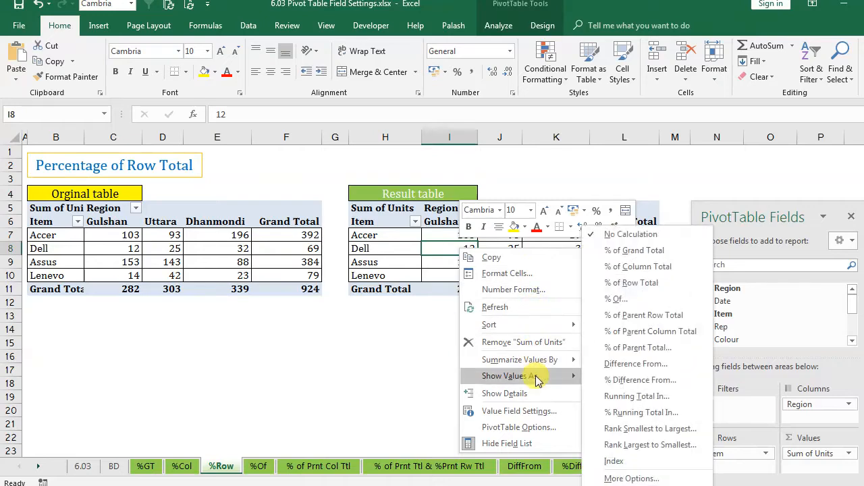
click(631, 283)
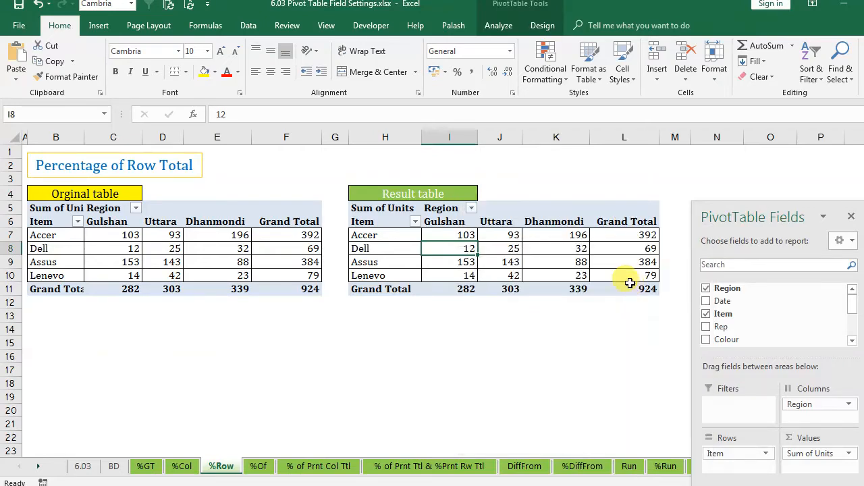
click(500, 317)
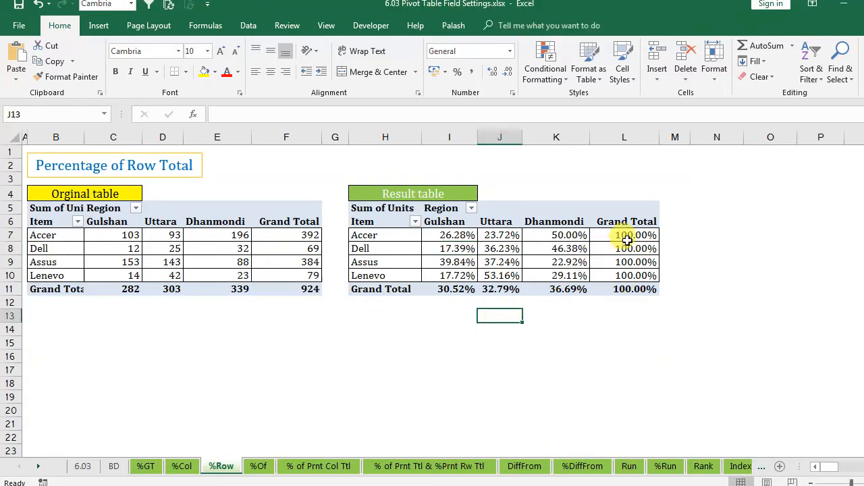
- Examine the row percentages against their row grand totals, focusing on Dell in Gulshan and Assus in Uttara
drag(625, 235, 378, 249)
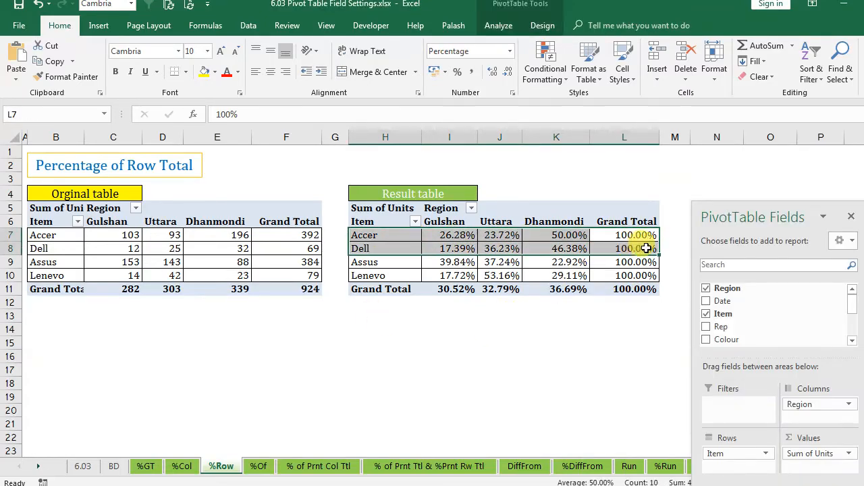
click(612, 246)
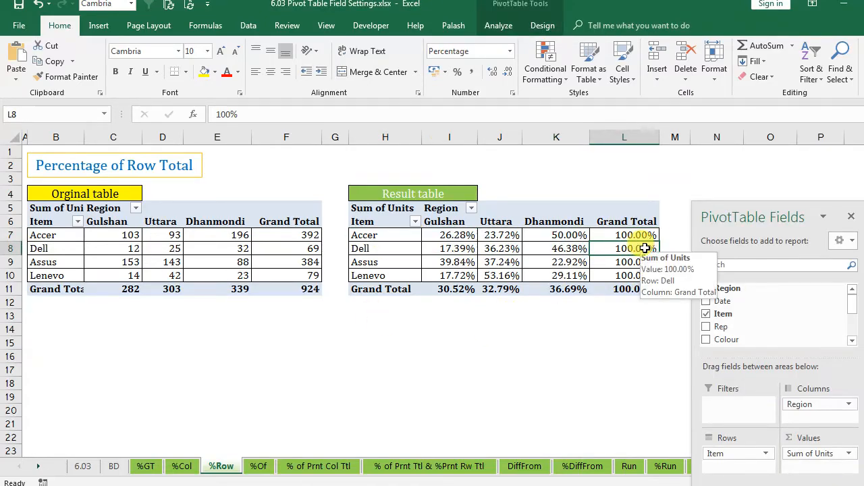
click(446, 249)
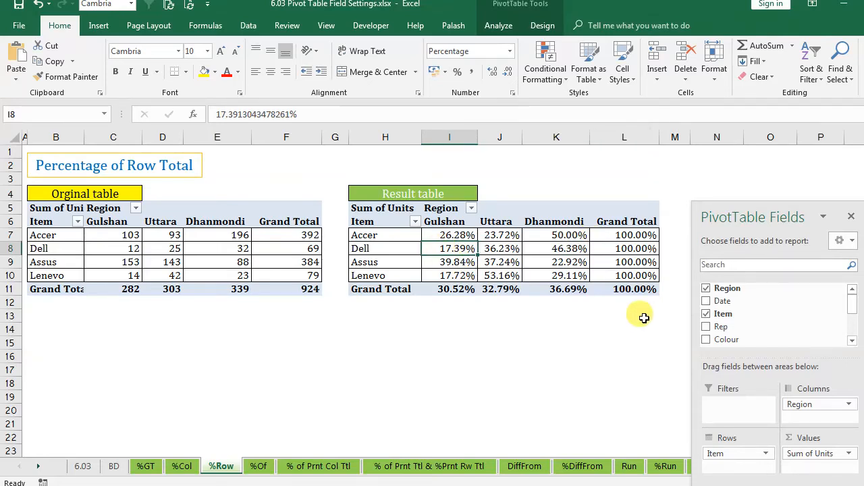
click(630, 247)
click(458, 250)
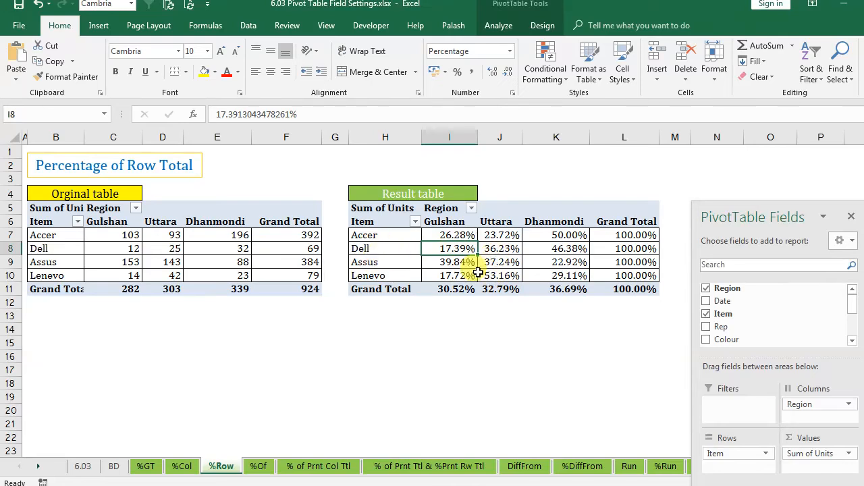
click(501, 262)
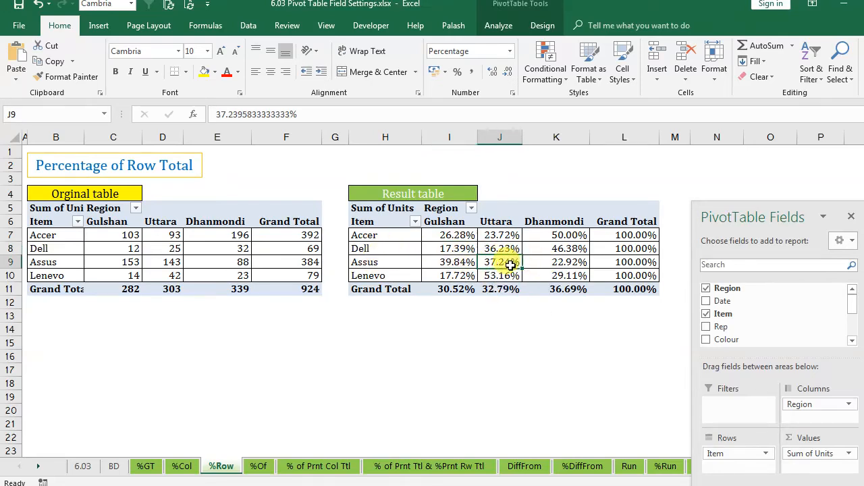
click(634, 262)
click(500, 264)
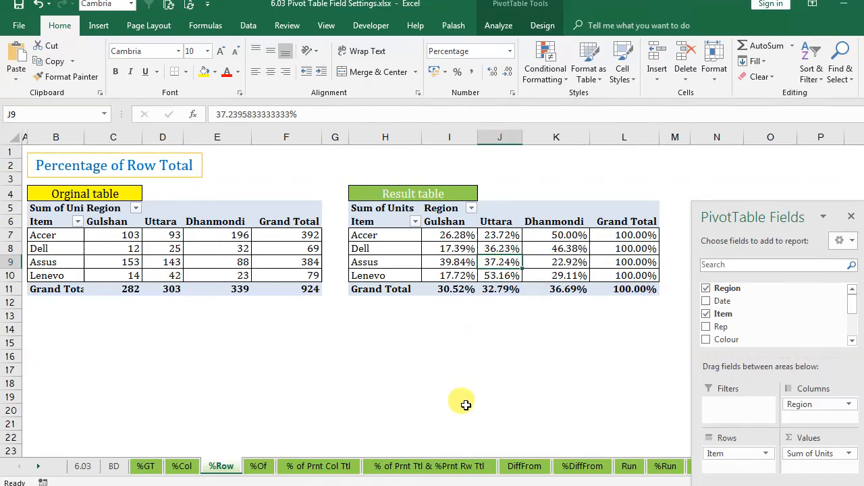
click(441, 382)
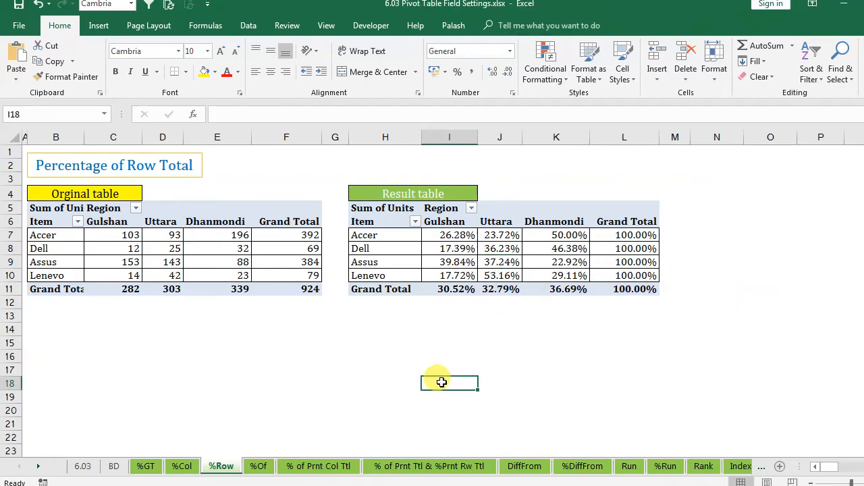
- Open the %Of sheet and examine the region columns of the % Of Gulshan Region Units Sold table
click(259, 466)
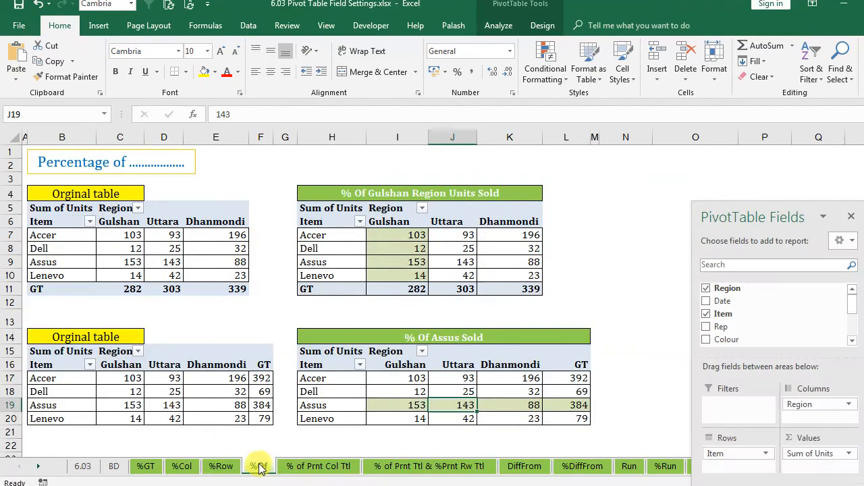
click(391, 250)
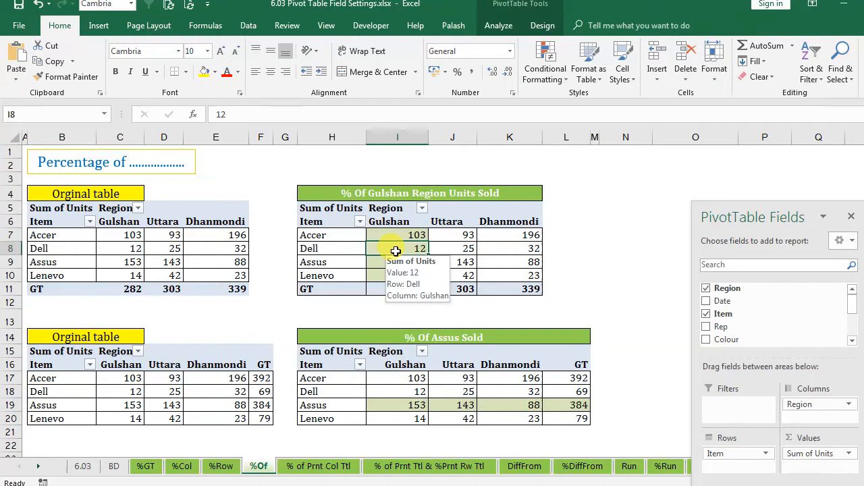
click(494, 262)
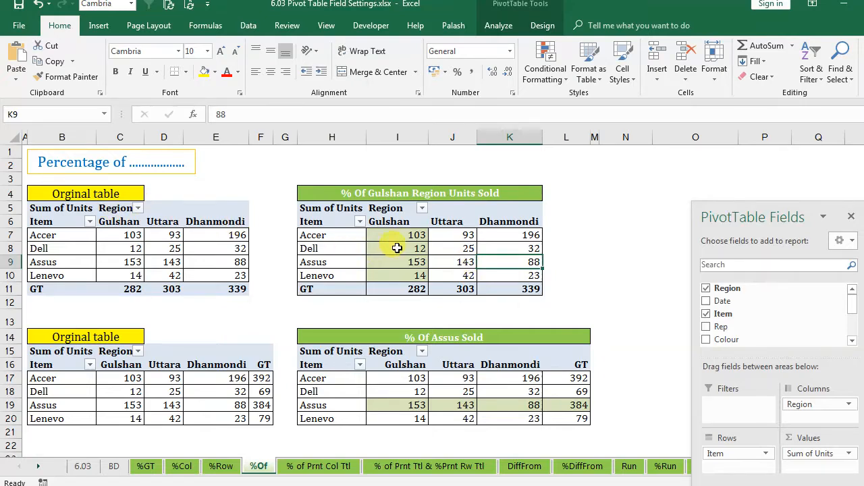
mouse_move(398, 248)
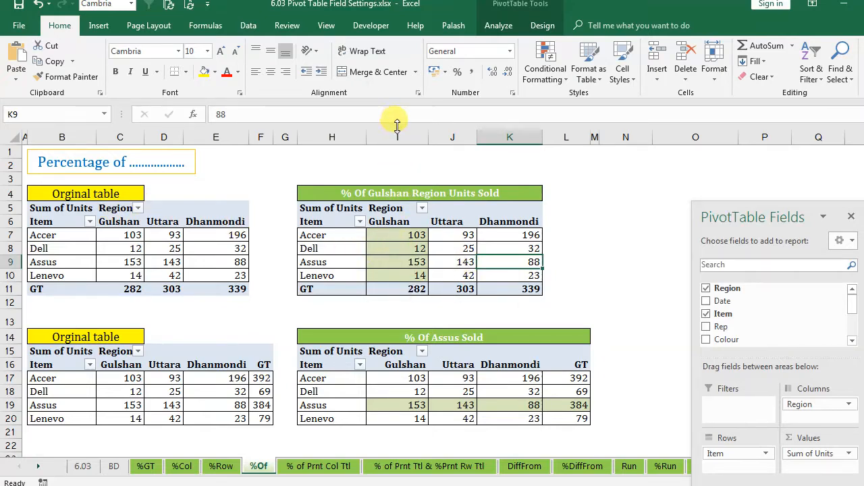
drag(400, 132, 490, 134)
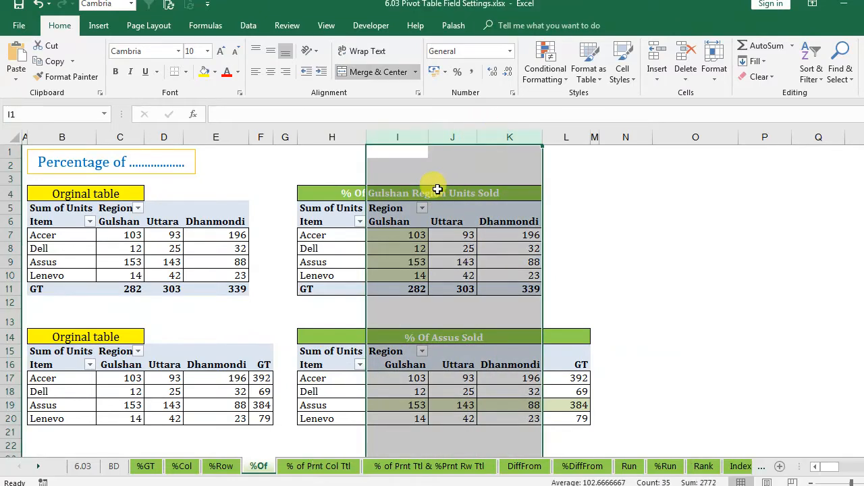
- Show the % Of Gulshan Region Units Sold table's Sum of Units as % Of, with base field Region and base item Gulshan
click(404, 238)
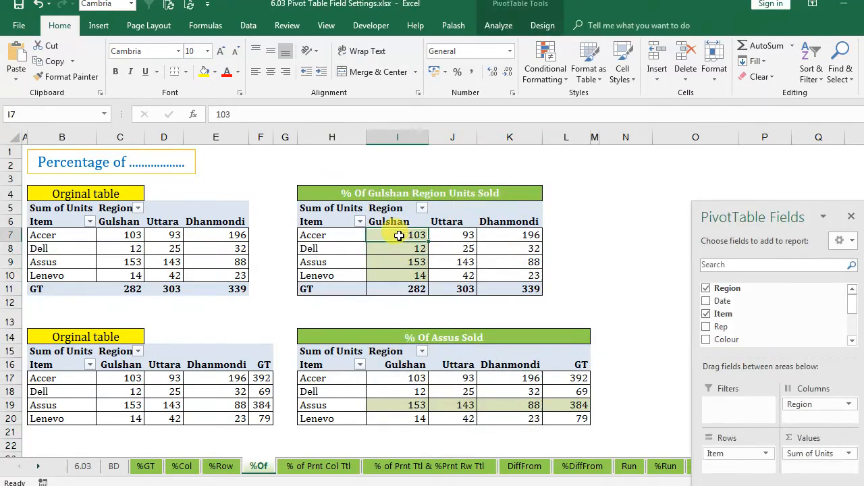
right_click(399, 236)
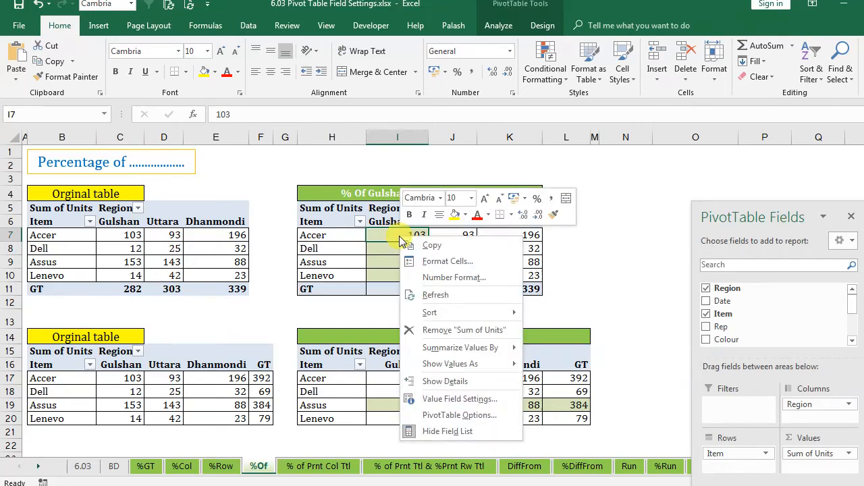
mouse_move(482, 365)
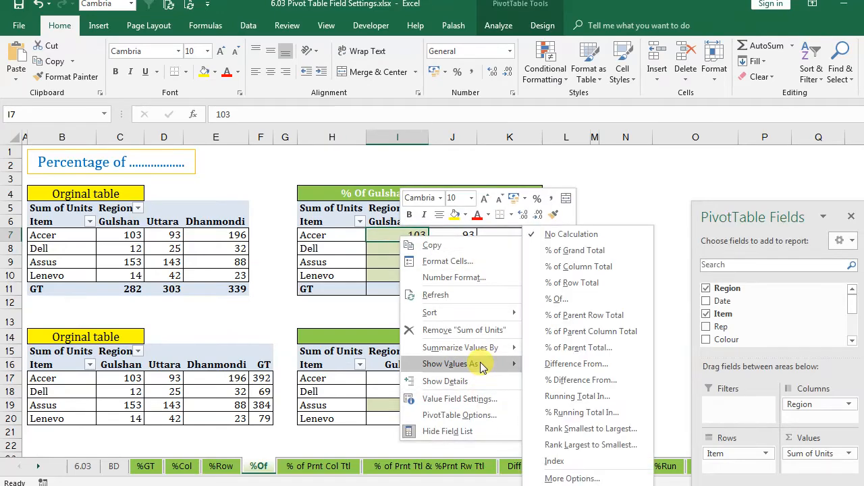
click(567, 299)
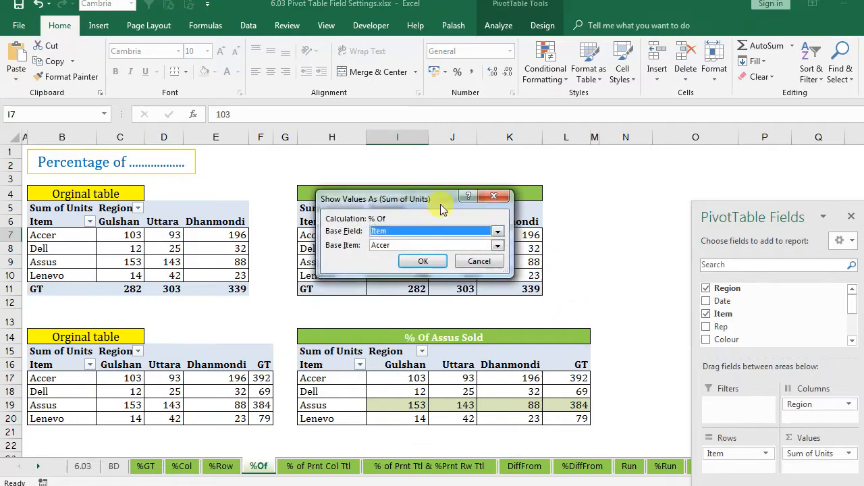
drag(413, 199, 662, 127)
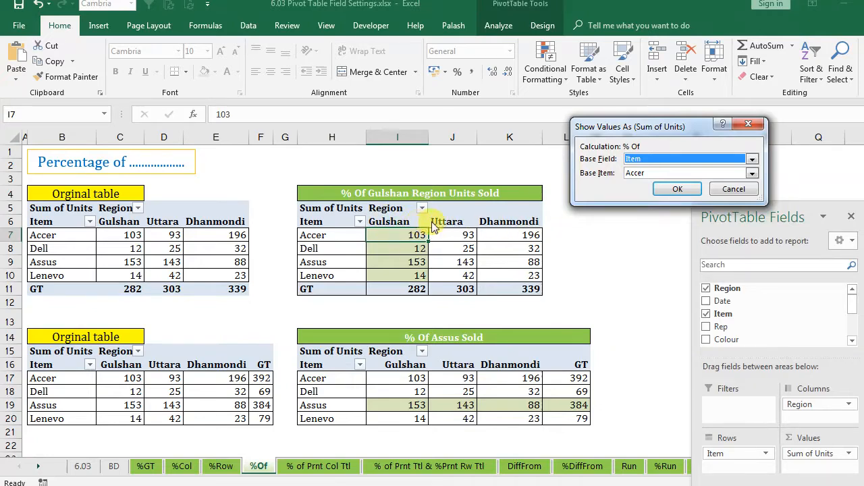
click(752, 160)
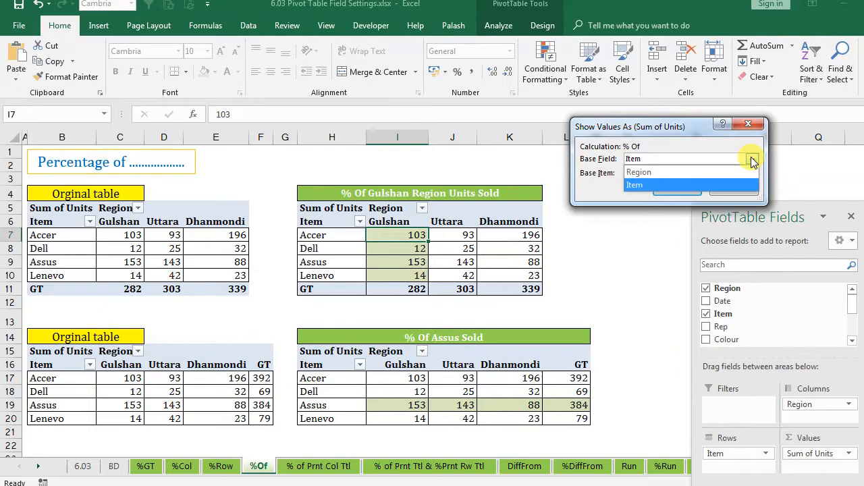
click(648, 173)
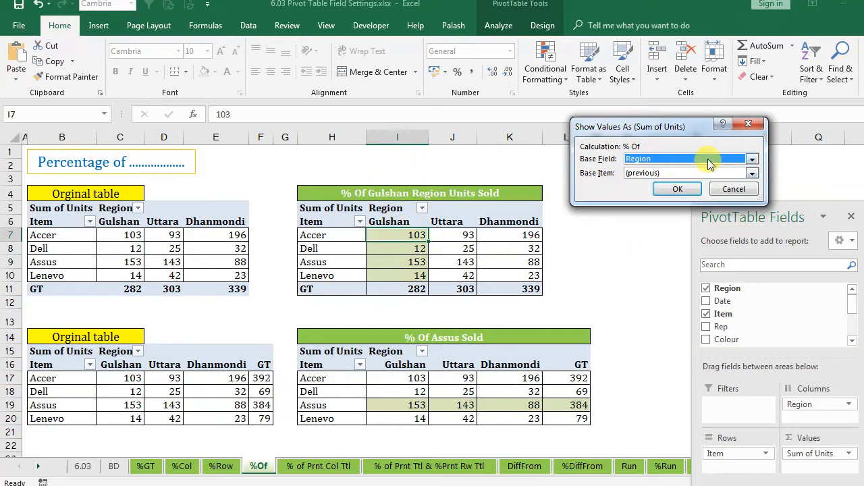
click(750, 173)
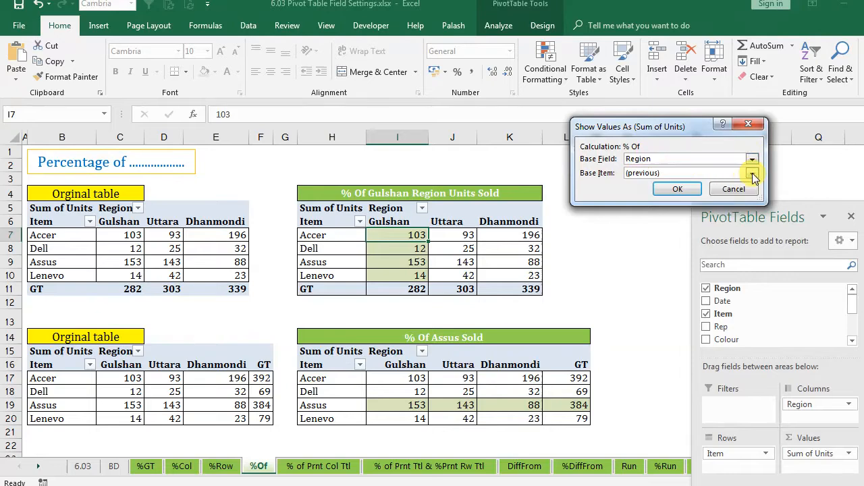
click(657, 211)
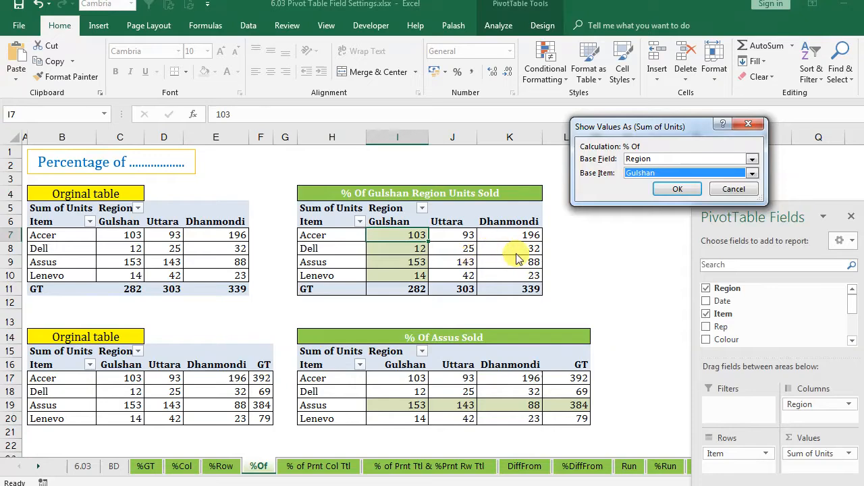
click(677, 189)
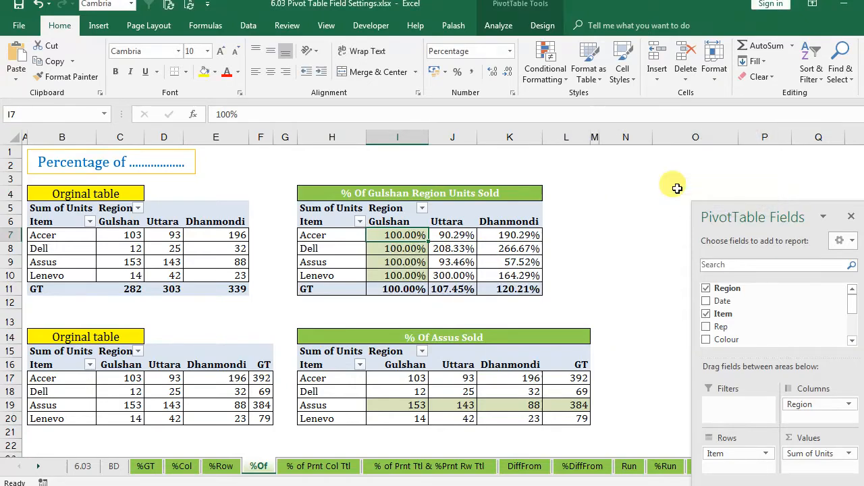
- Examine the Gulshan-based percentages, comparing Dell's Gulshan and Uttara results with its units in the original table
drag(403, 235, 405, 290)
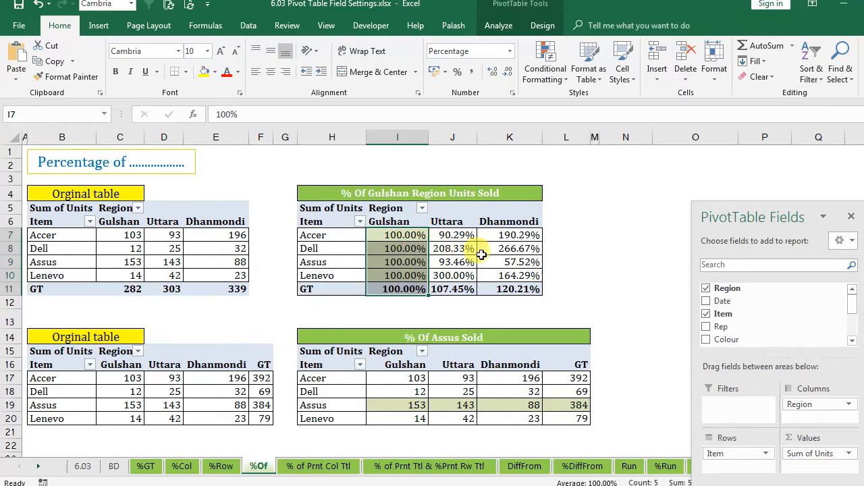
mouse_move(514, 248)
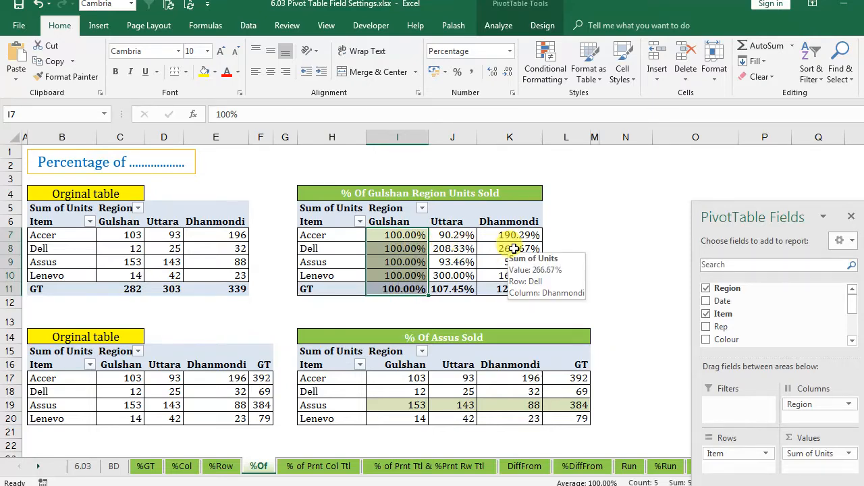
click(392, 249)
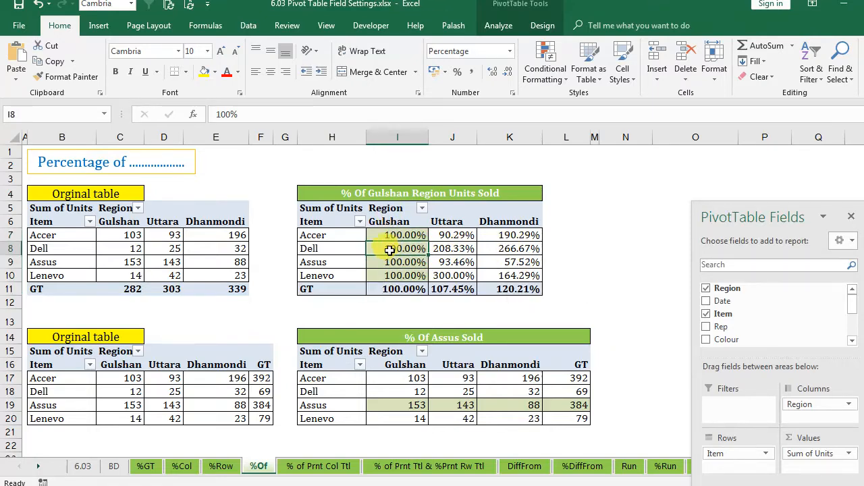
click(127, 250)
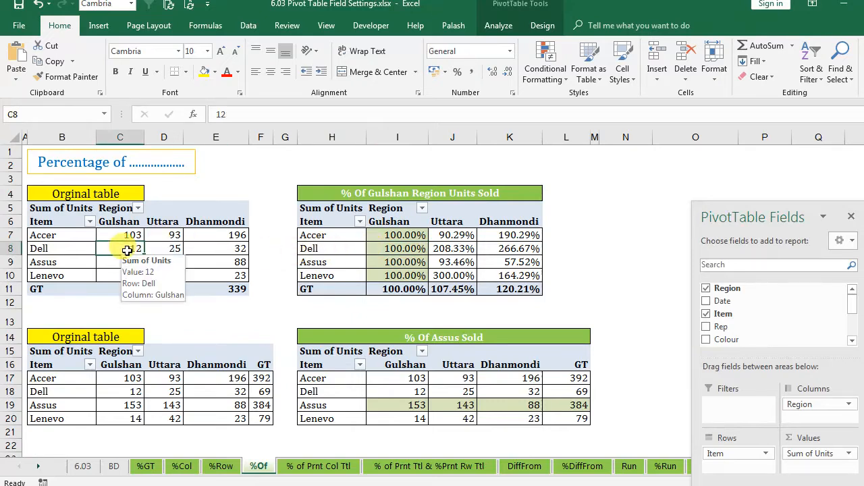
click(392, 249)
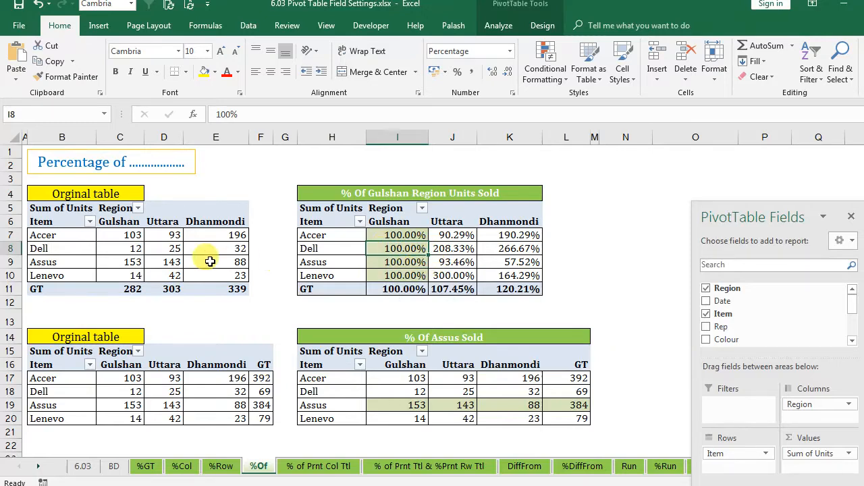
click(451, 249)
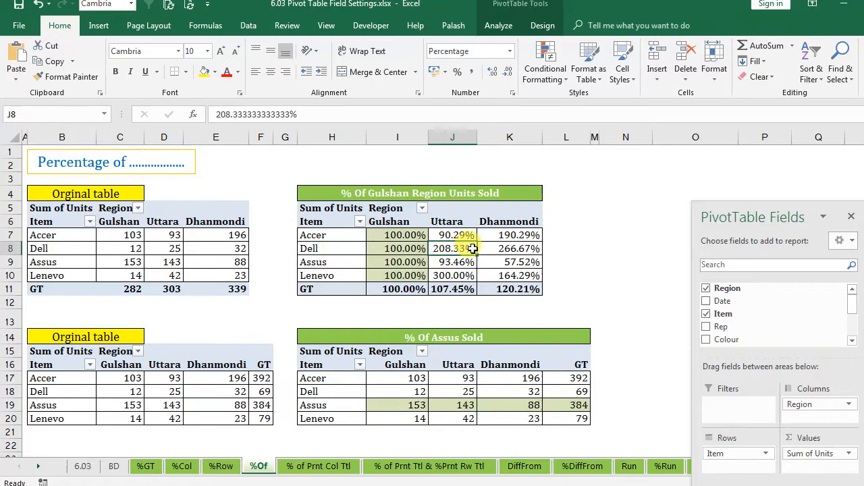
mouse_move(473, 248)
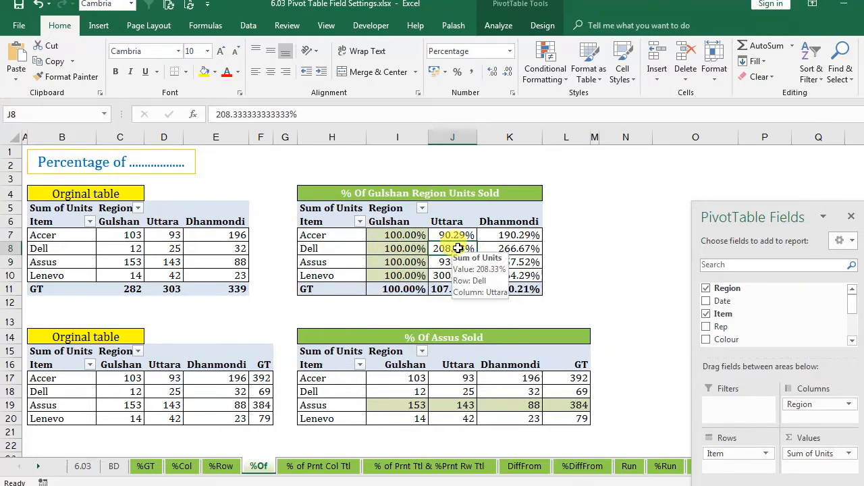
click(135, 249)
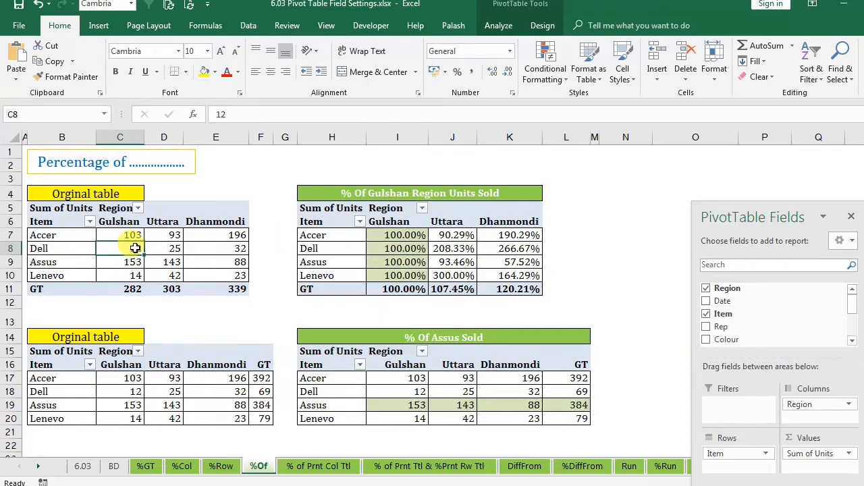
click(170, 248)
click(449, 250)
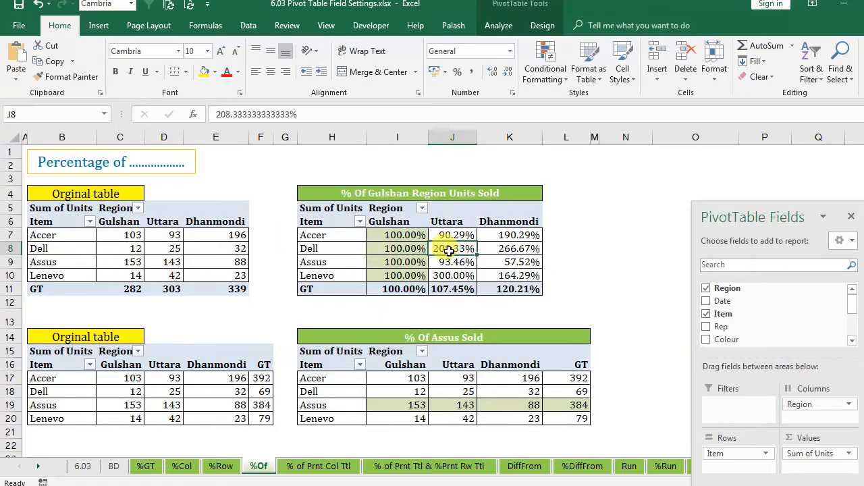
mouse_move(453, 250)
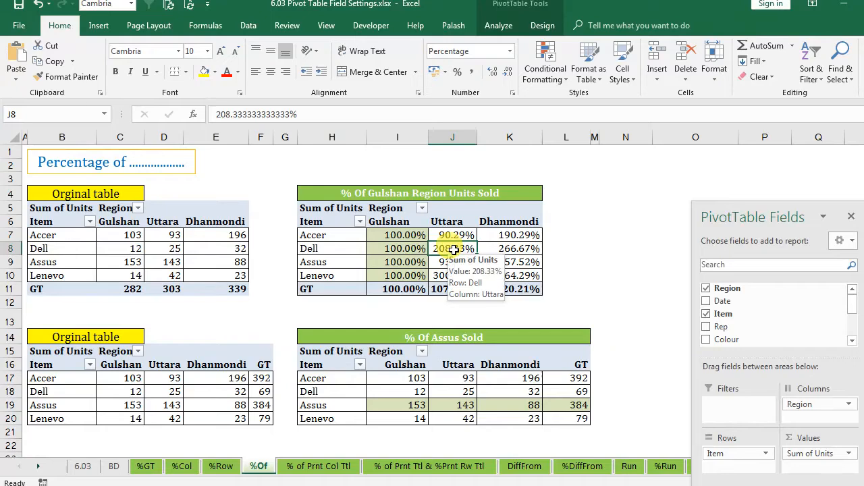
scroll(600, 292, down, 1)
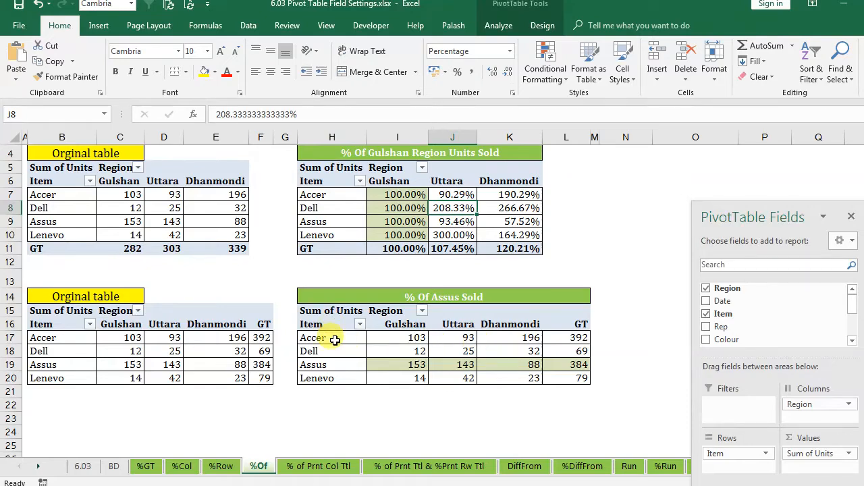
click(473, 485)
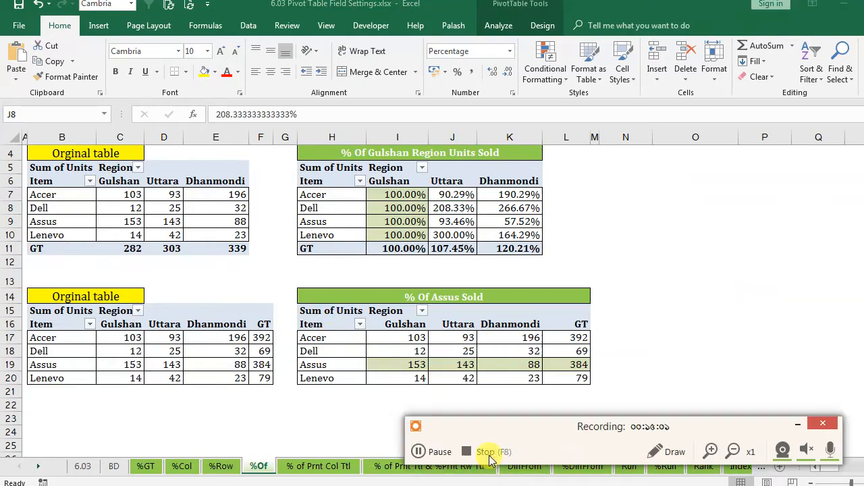
click(437, 453)
click(436, 455)
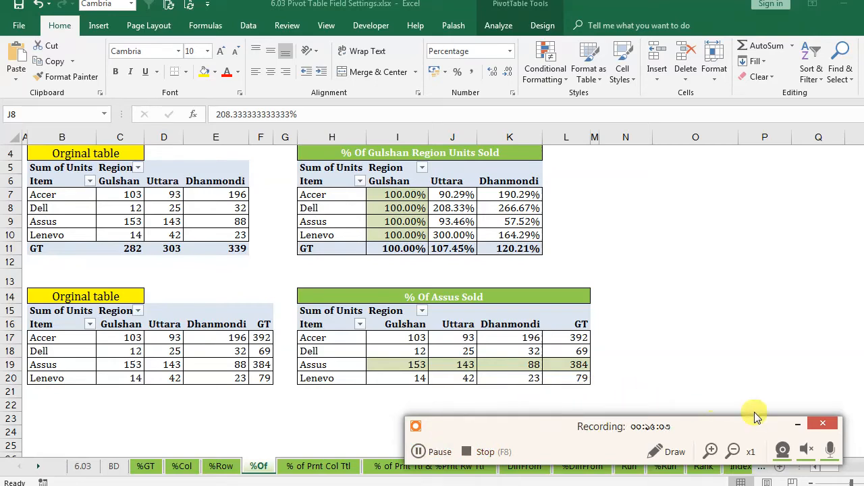
click(800, 427)
click(481, 417)
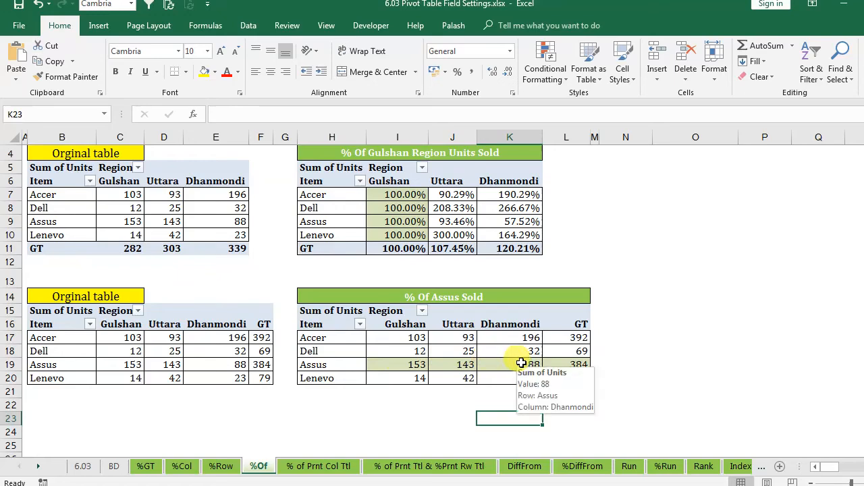
mouse_move(383, 367)
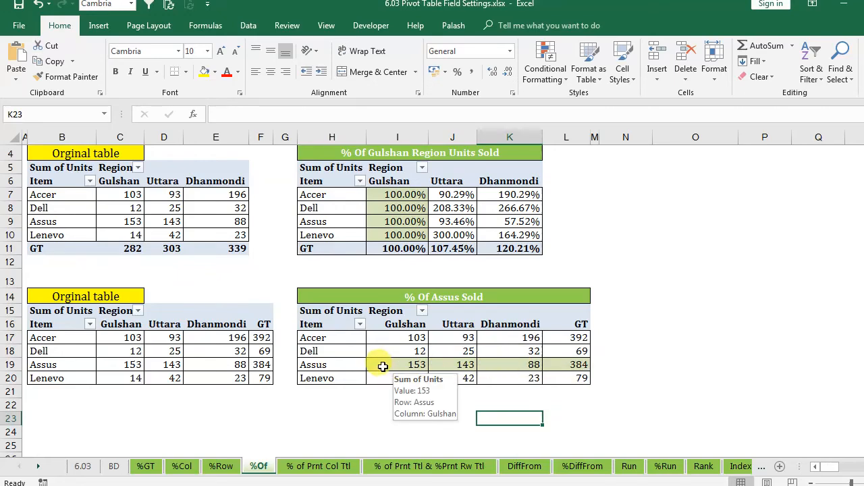
click(383, 367)
right_click(383, 366)
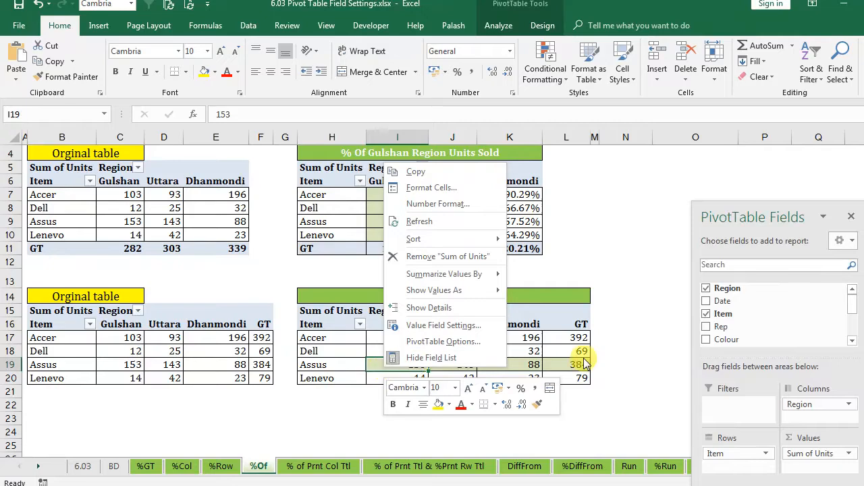
click(564, 352)
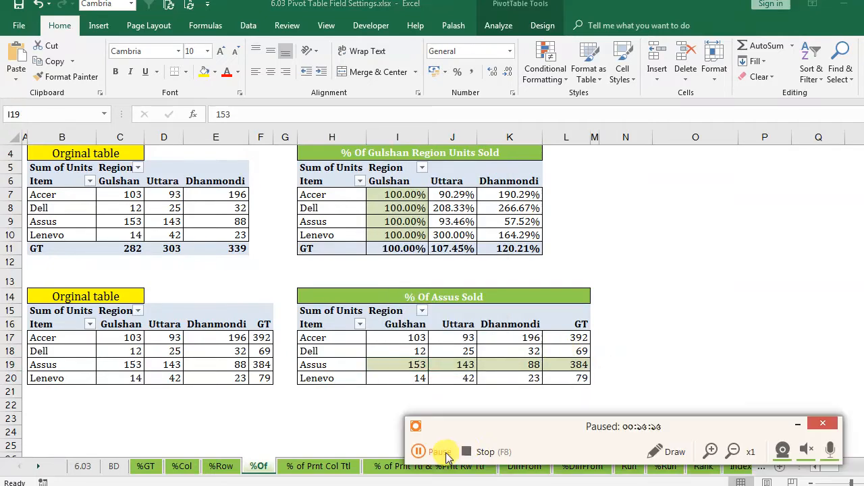
click(426, 449)
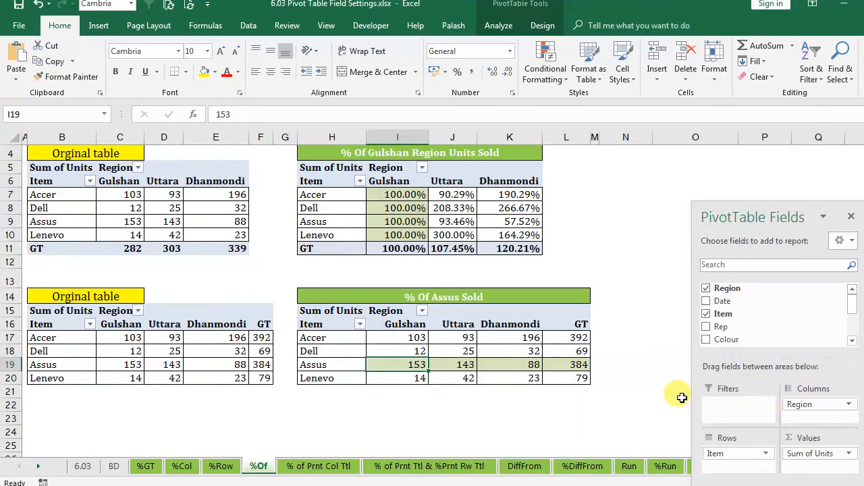
click(478, 397)
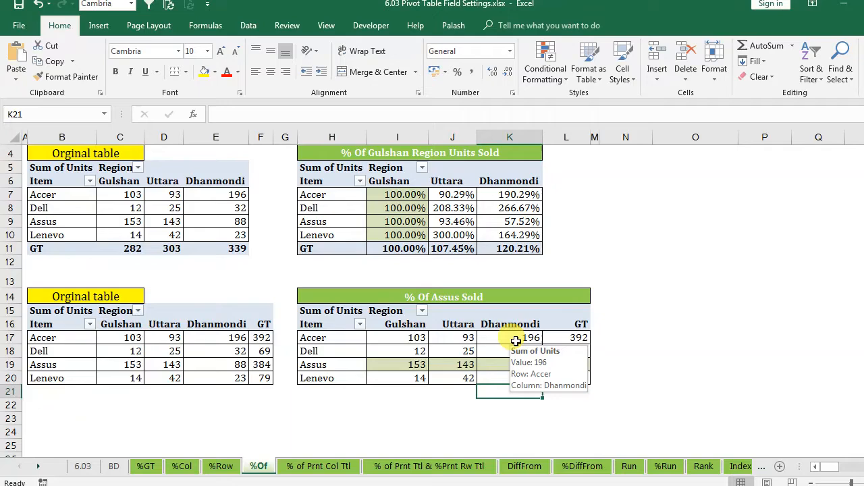
- Show the % Of Assus Sold table's Sum of Units as % Of, with base field Item and base item Assus
click(307, 365)
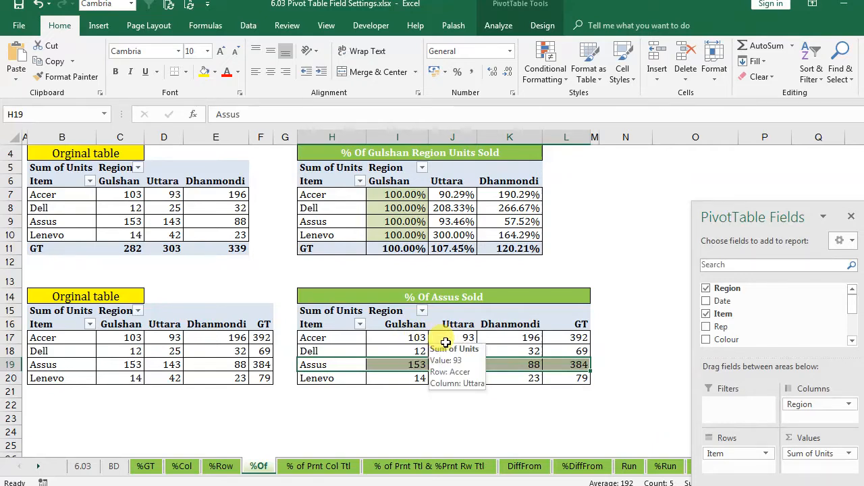
mouse_move(450, 338)
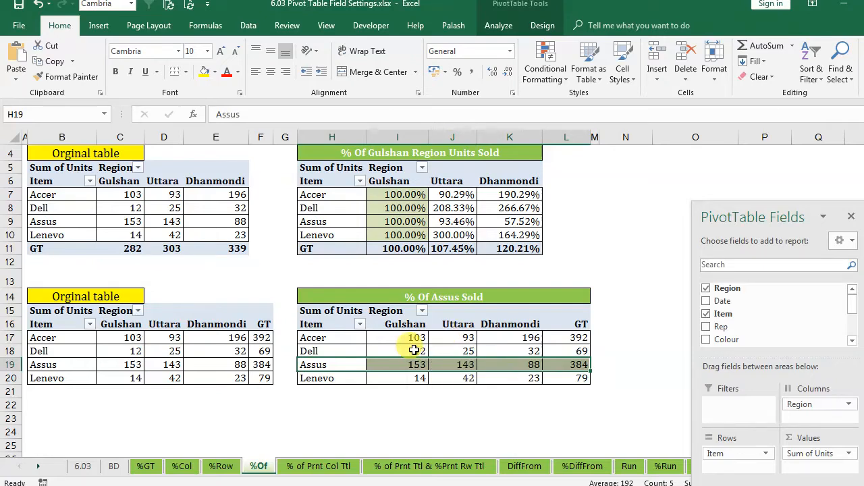
mouse_move(414, 350)
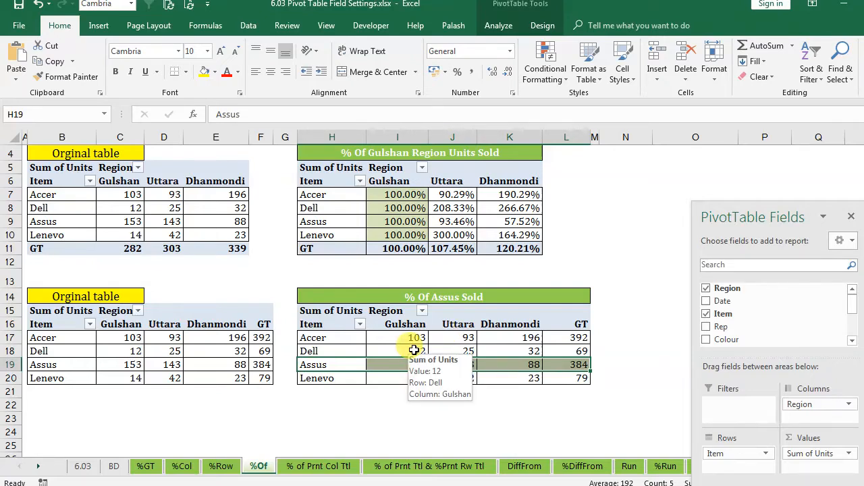
right_click(413, 350)
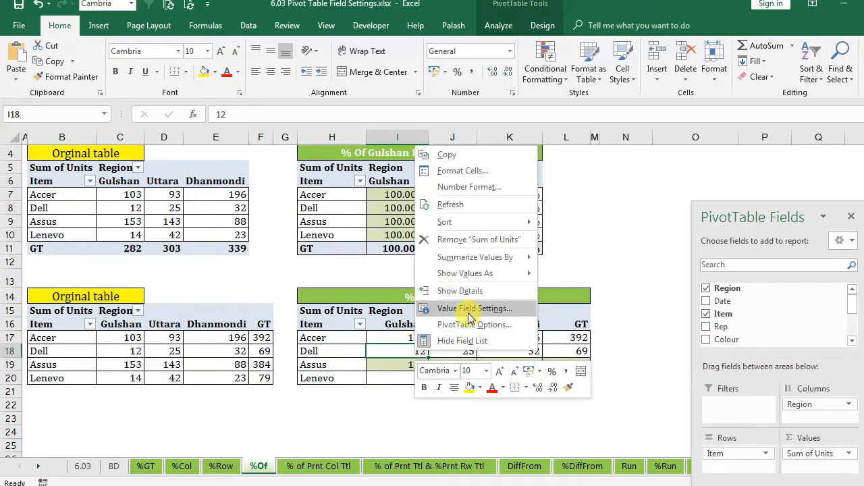
click(503, 315)
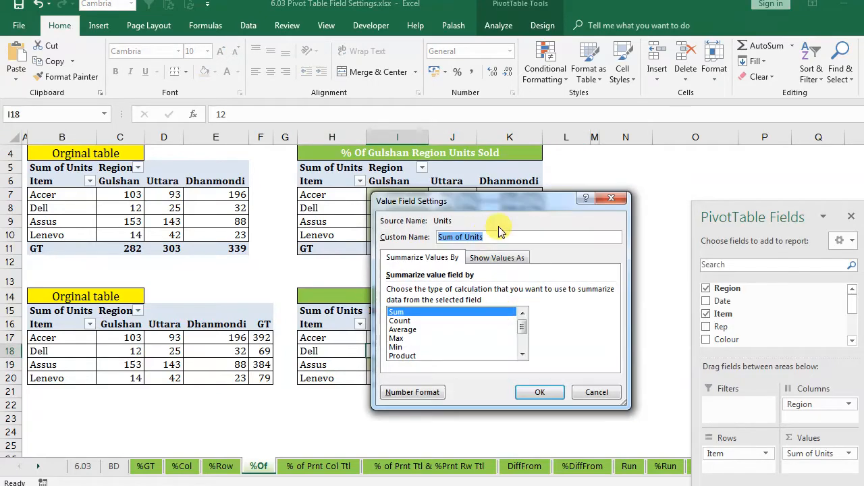
drag(504, 215, 638, 193)
click(630, 242)
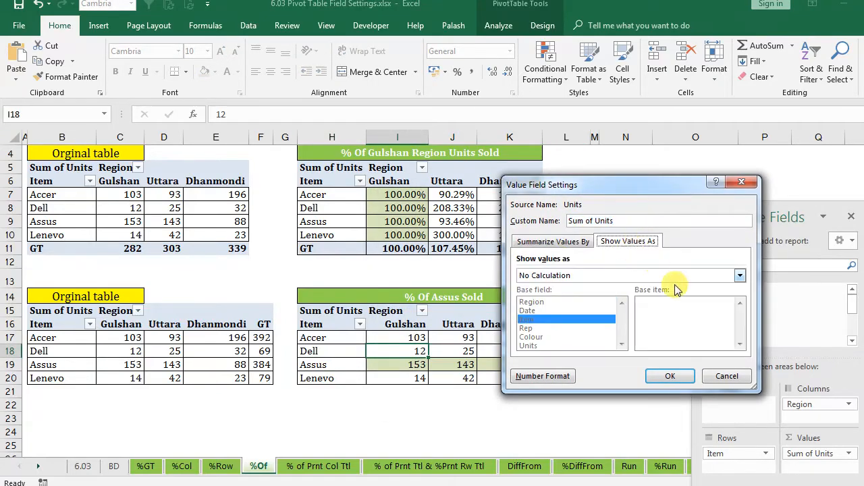
click(741, 274)
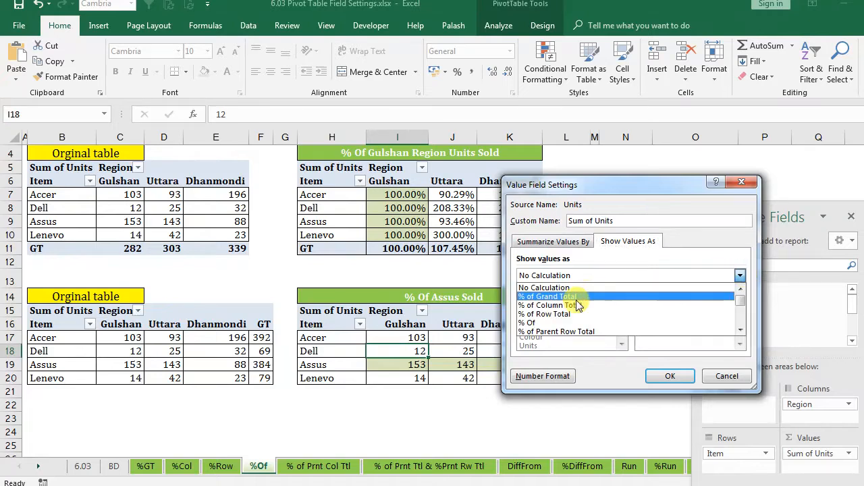
click(553, 327)
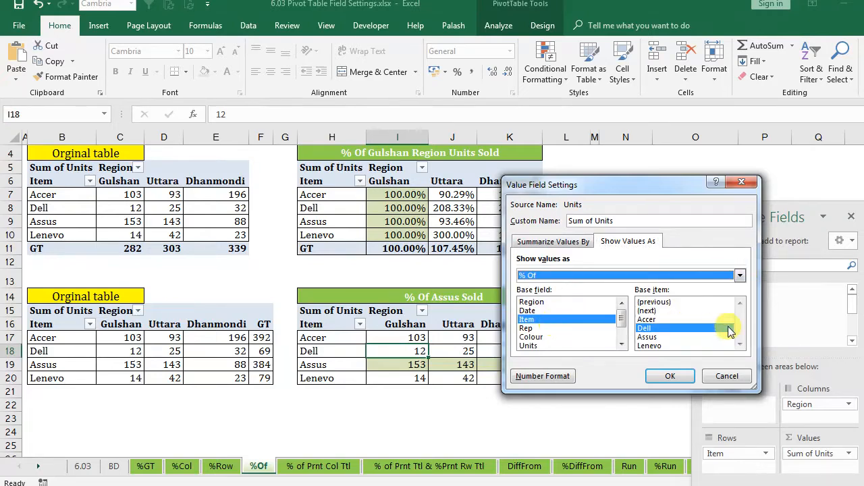
drag(626, 189, 673, 143)
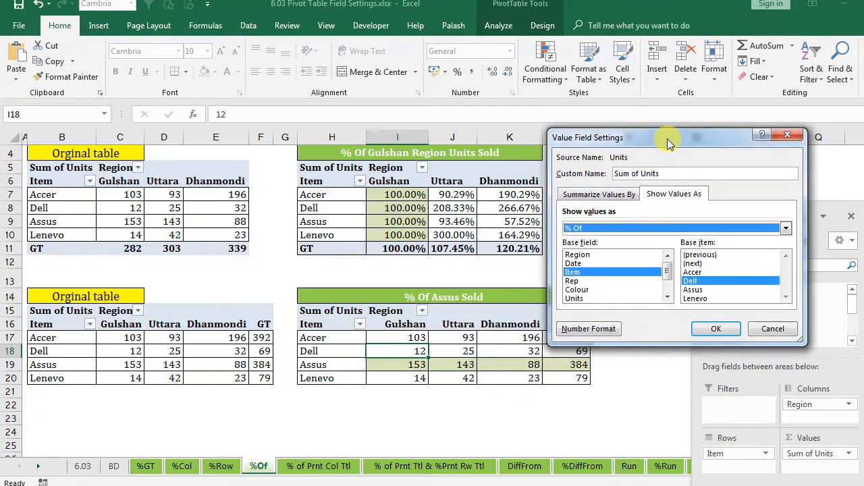
click(580, 272)
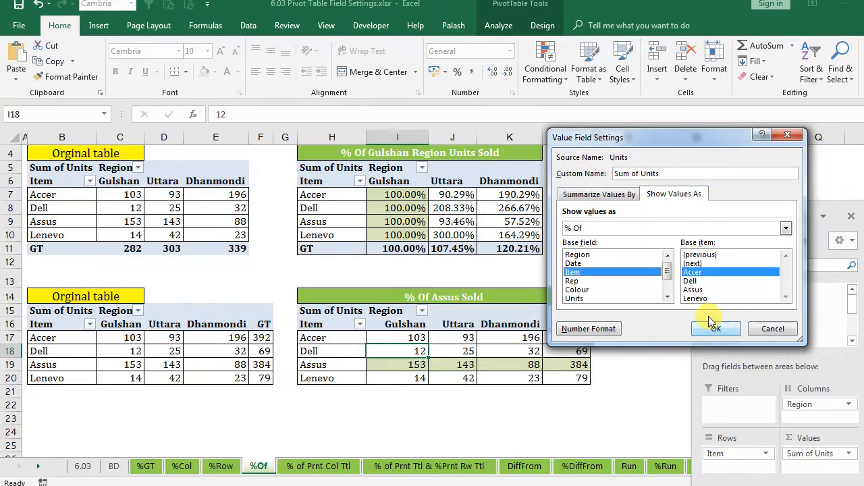
click(695, 290)
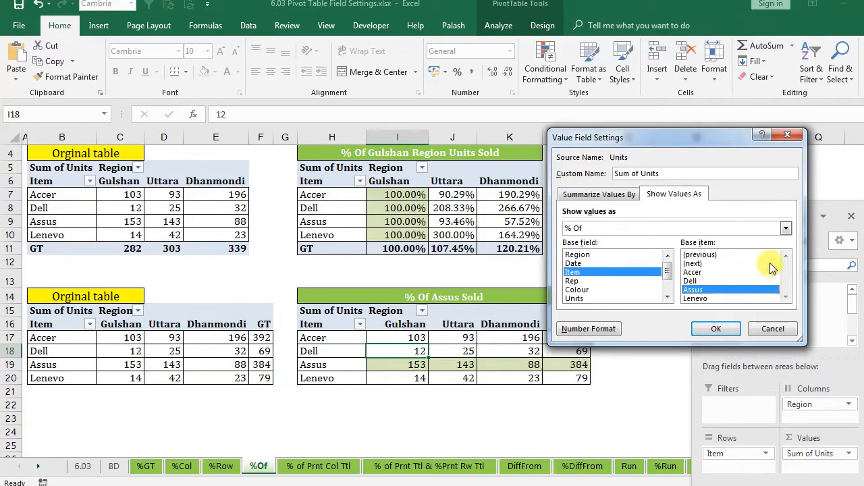
click(717, 331)
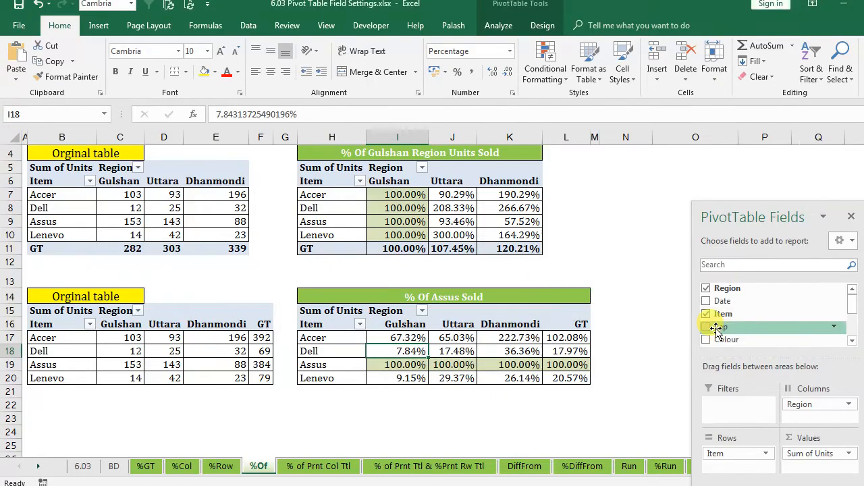
- Compare the Gulshan base column in the % Of Gulshan Region table with the Assus base row in the % Of Assus table
click(372, 377)
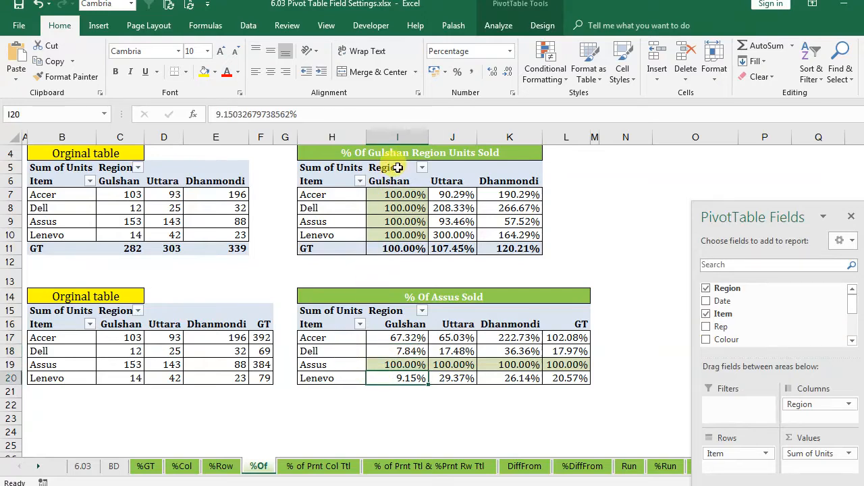
drag(397, 177, 401, 238)
drag(397, 365, 564, 363)
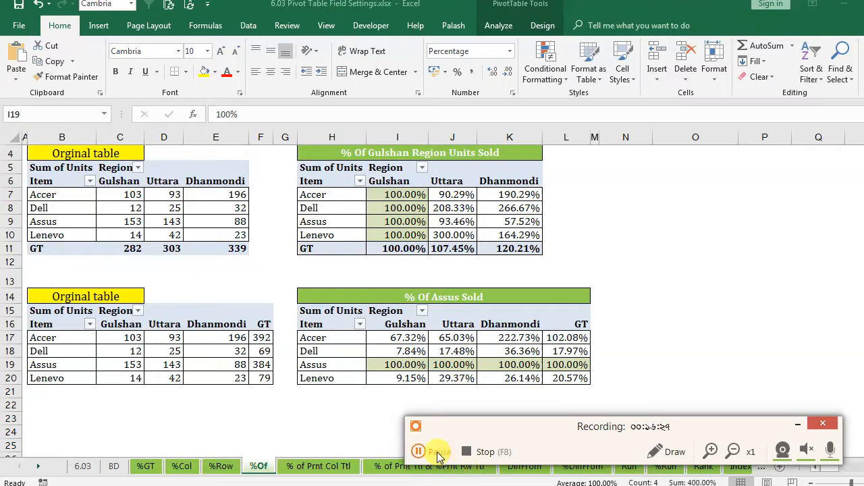
click(438, 452)
click(437, 453)
click(796, 424)
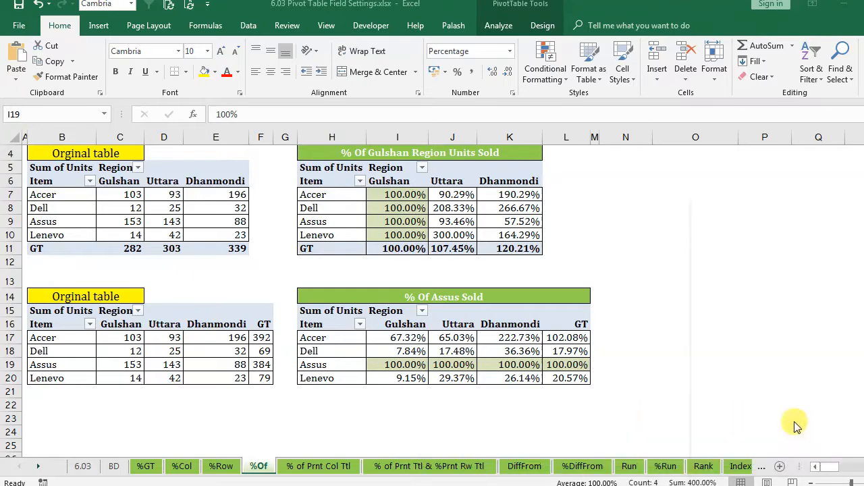
click(641, 392)
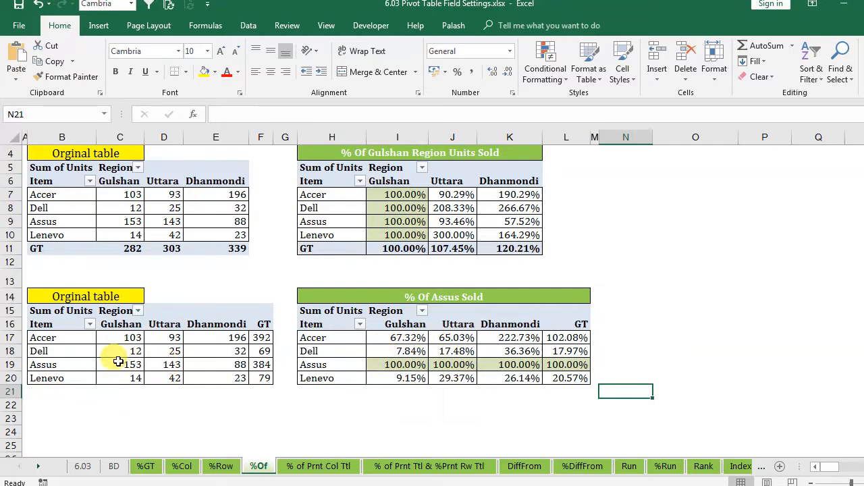
- Examine the Assus-based percentages against the original table's Assus units, focusing on Accer in Dhanmondi
drag(119, 361, 233, 364)
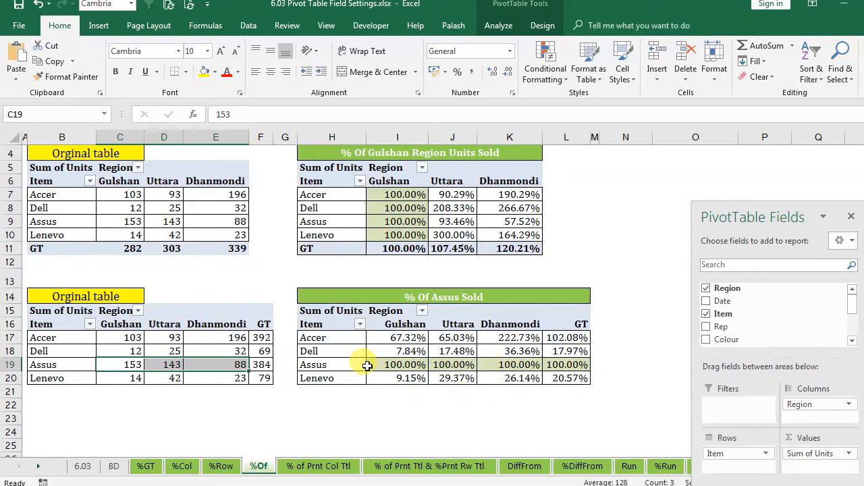
click(515, 337)
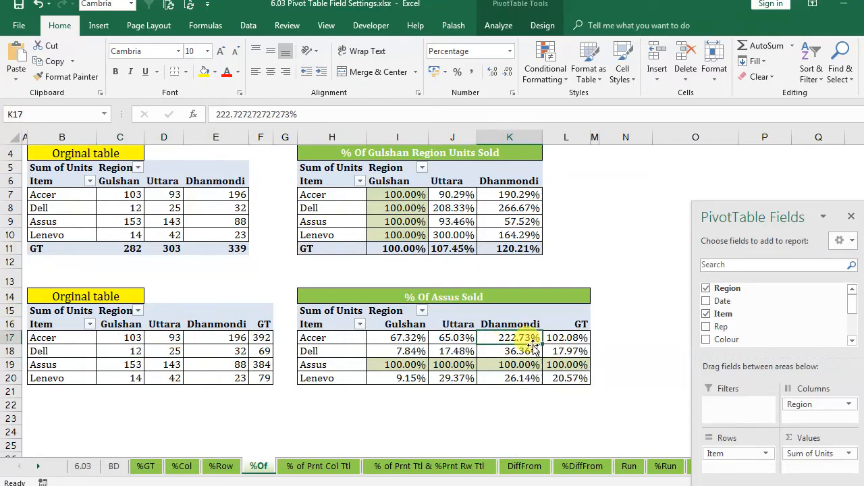
mouse_move(531, 342)
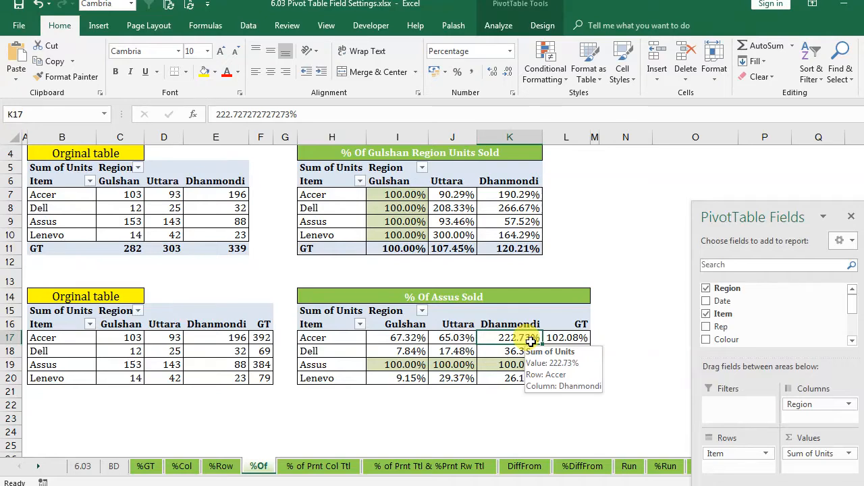
click(424, 392)
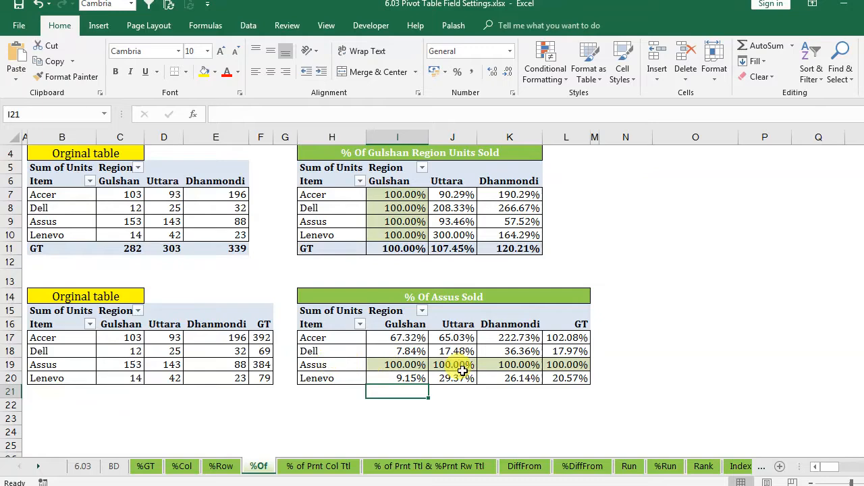
click(675, 323)
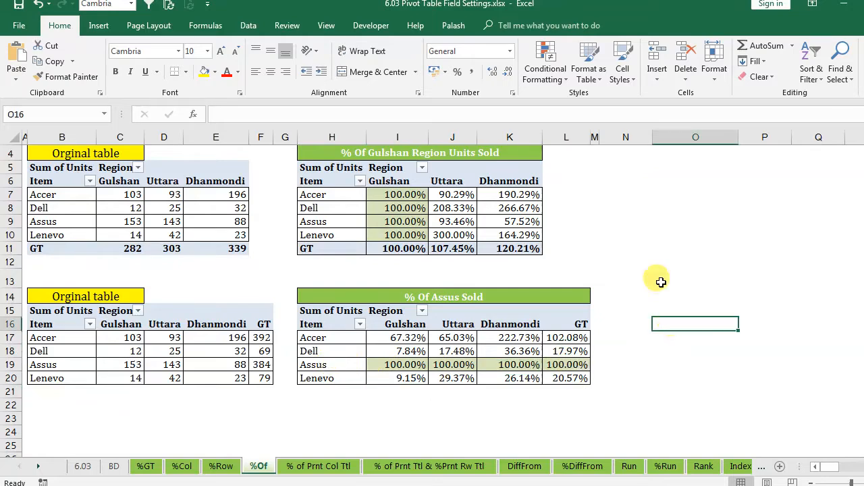
scroll(585, 304, up, 1)
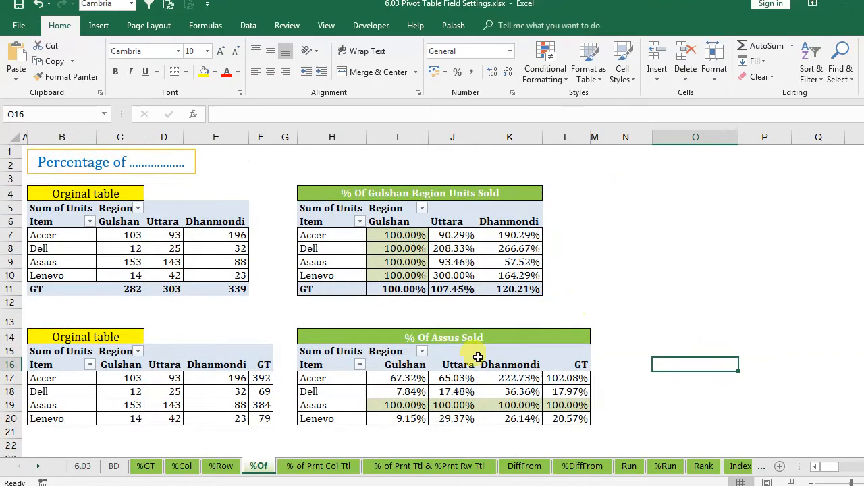
- Open the % of Prnt Col Ttl sheet and examine the Result table's colour rows and its month and item column headings
click(317, 468)
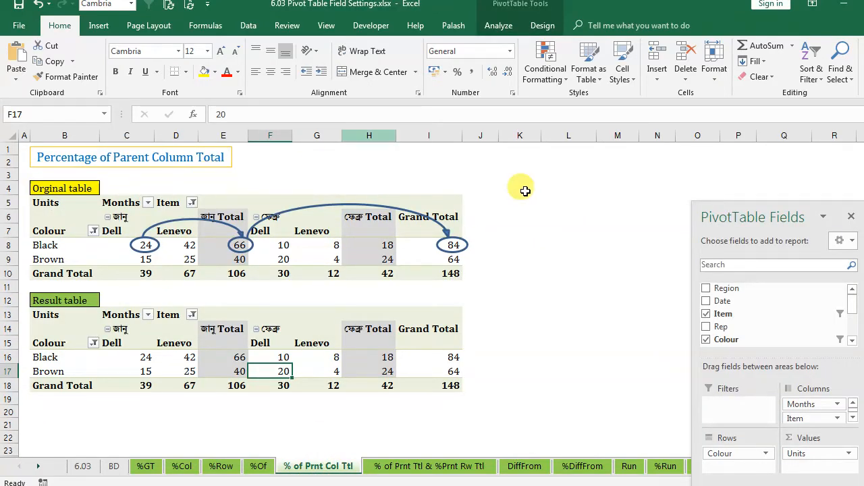
click(532, 258)
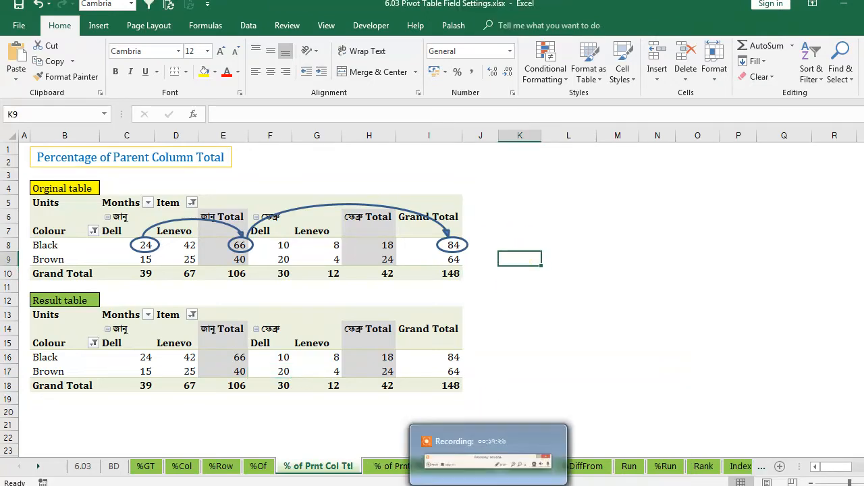
click(645, 286)
click(659, 211)
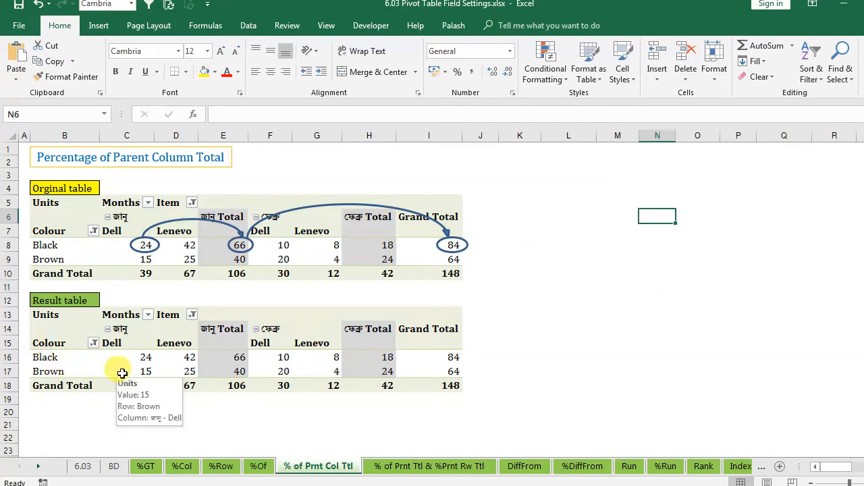
click(83, 362)
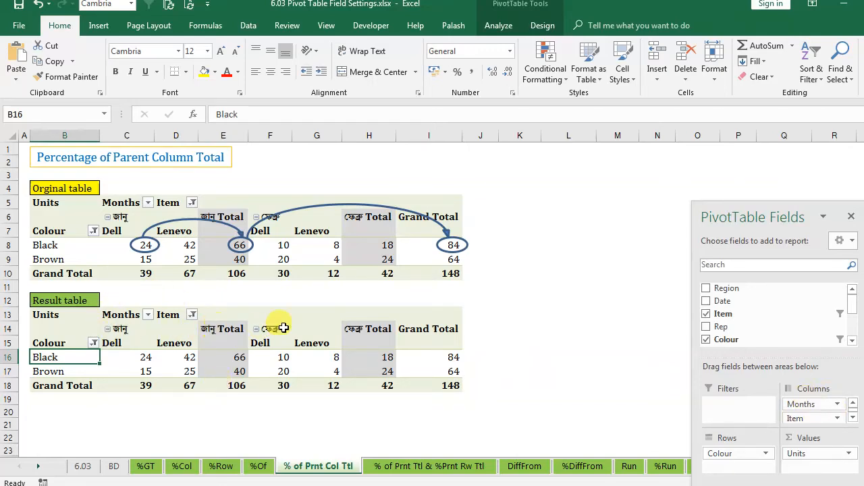
click(148, 331)
drag(149, 330, 809, 404)
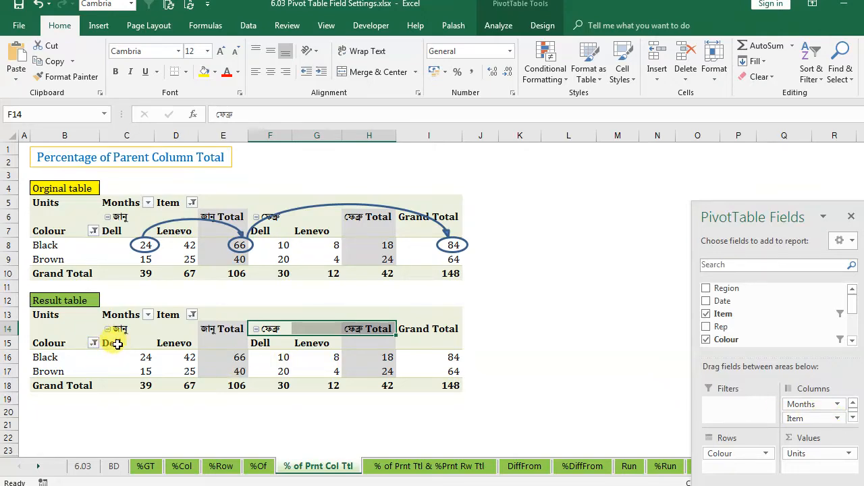
drag(116, 344, 196, 346)
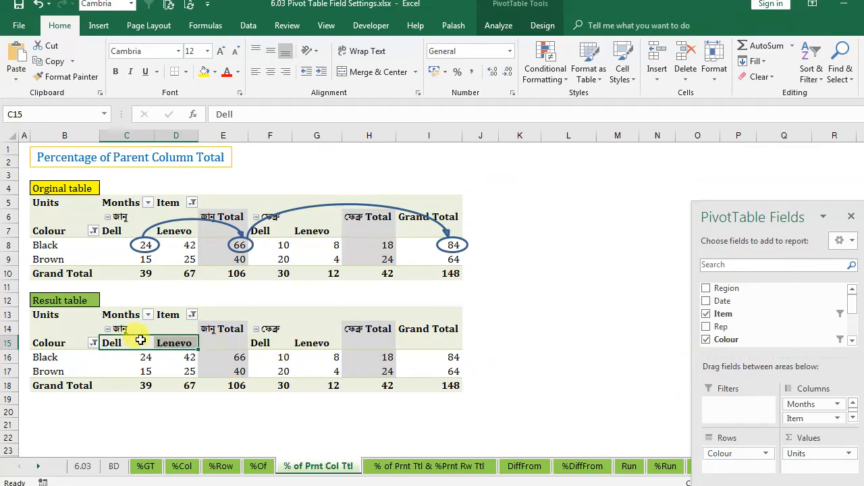
click(267, 344)
drag(267, 344, 331, 345)
click(421, 341)
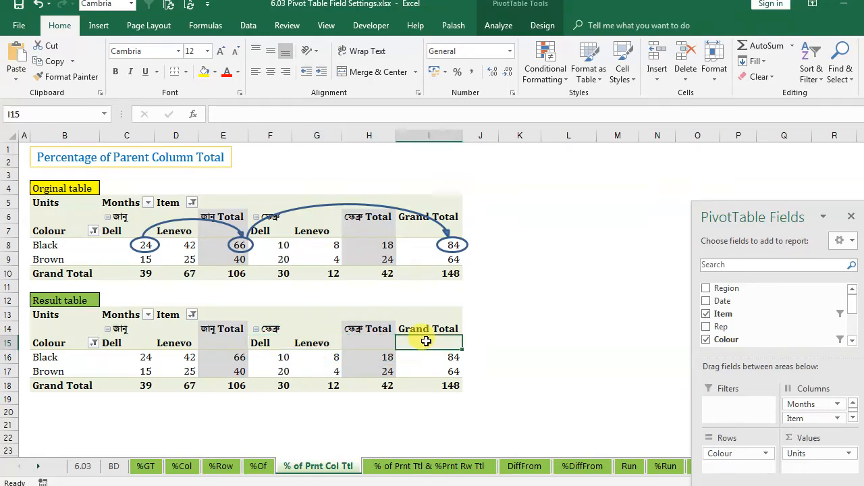
- Examine the Result table's Dell units for Black under জানু in relation to the জানু Total column
click(145, 366)
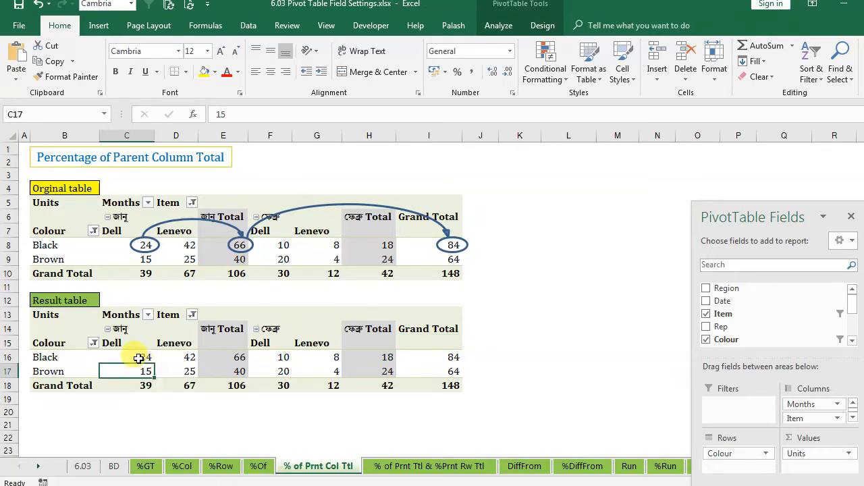
click(137, 358)
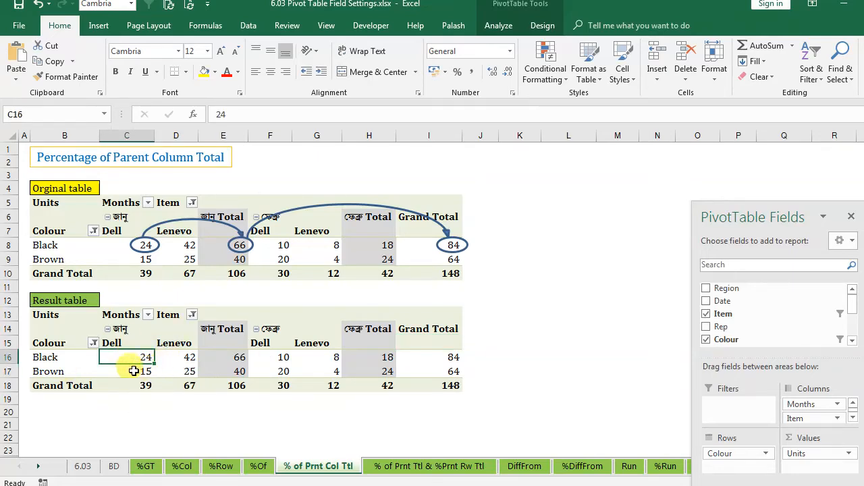
mouse_move(124, 354)
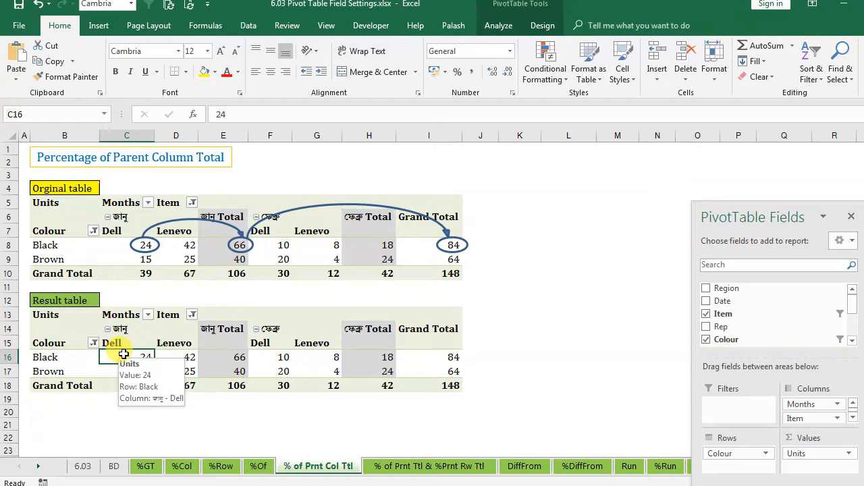
mouse_move(198, 357)
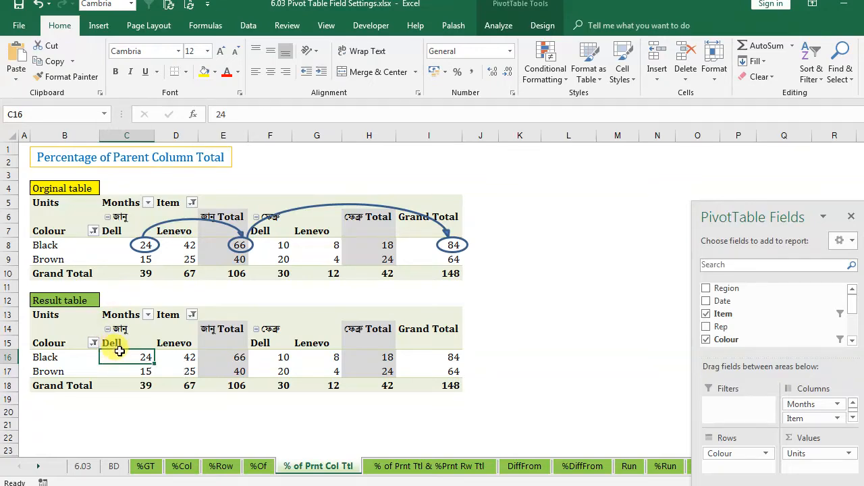
click(128, 329)
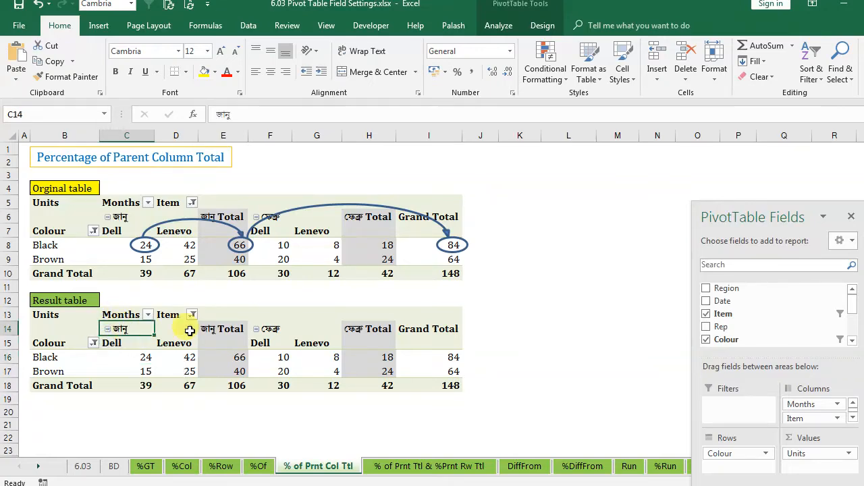
drag(190, 331, 228, 323)
click(229, 355)
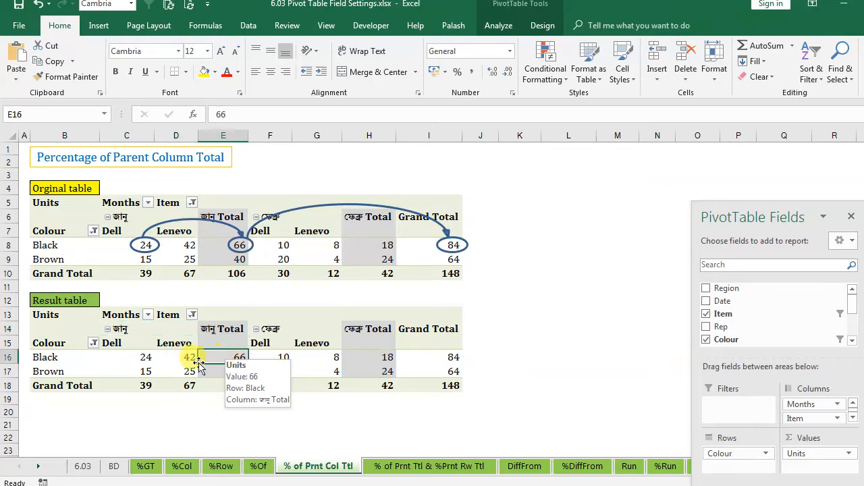
- Compare the Result table's Black units for Dell and Lenevo with the জানু Total, and both month totals with the Grand Total
drag(123, 353, 192, 356)
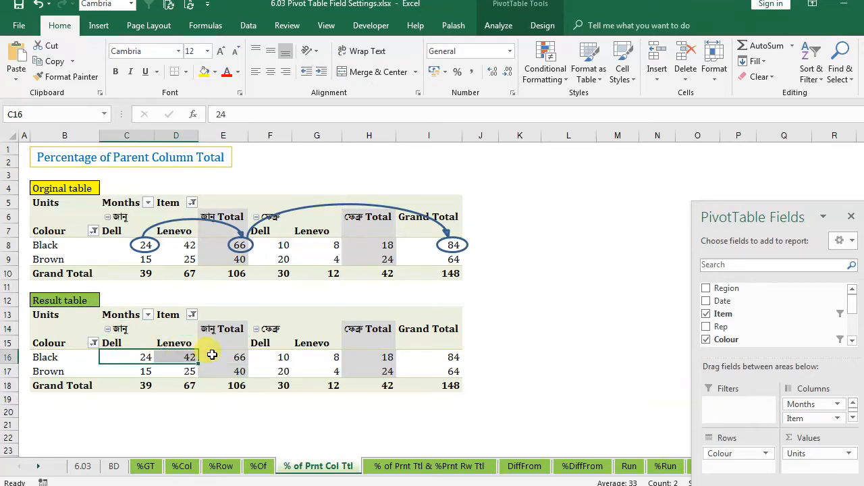
click(228, 358)
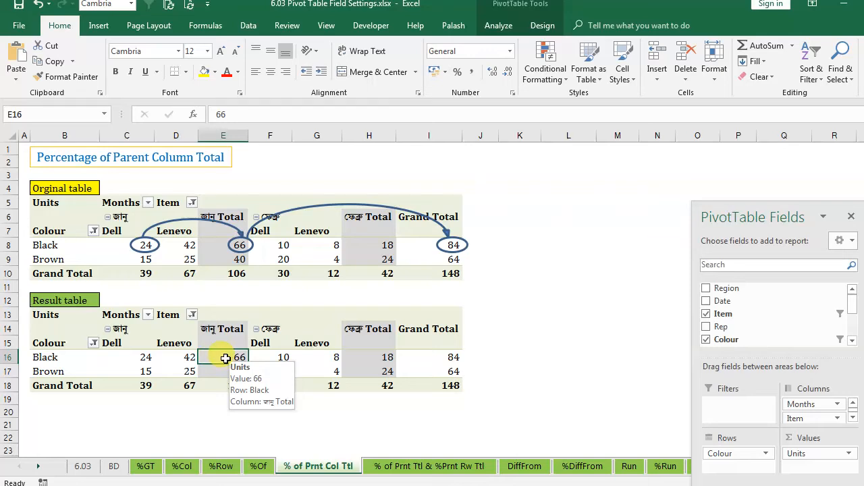
drag(126, 356, 190, 358)
click(230, 356)
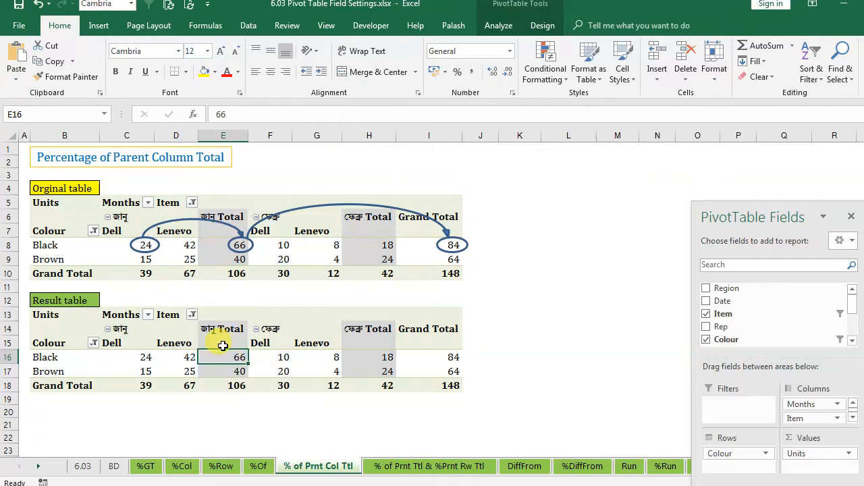
click(434, 357)
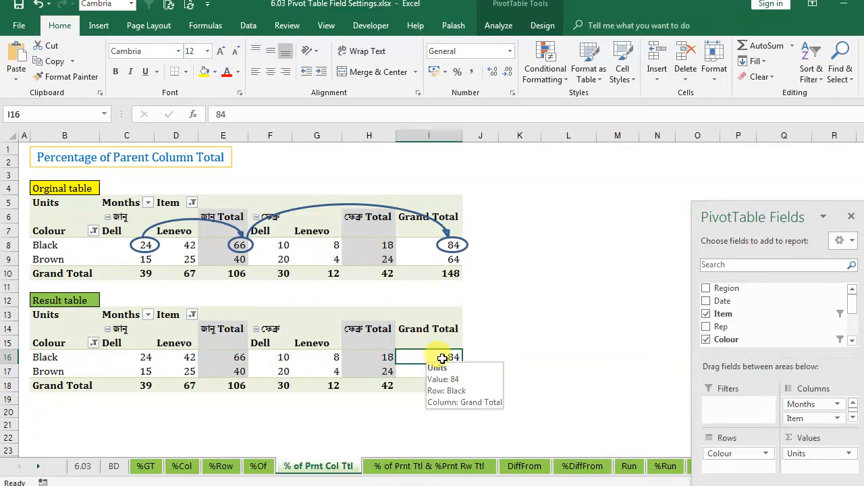
click(226, 359)
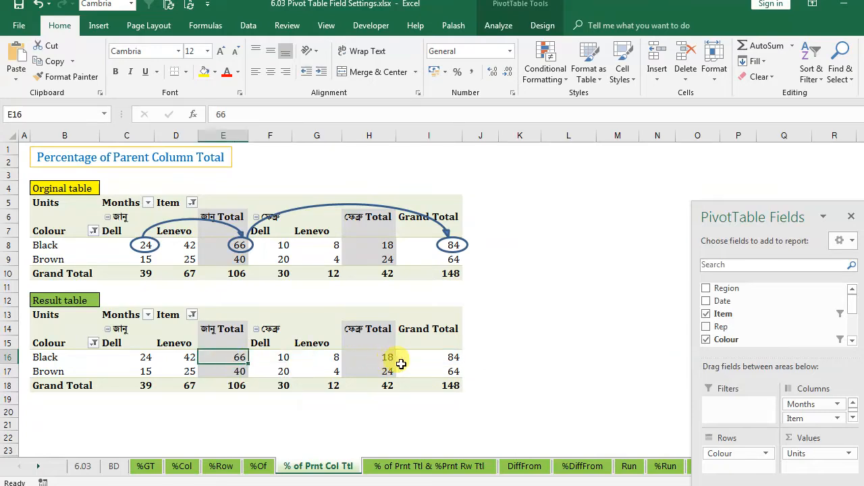
click(378, 354)
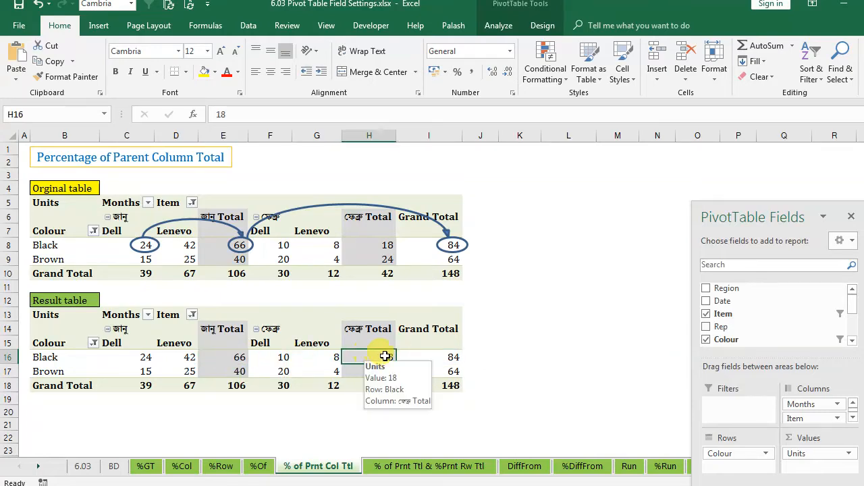
click(246, 352)
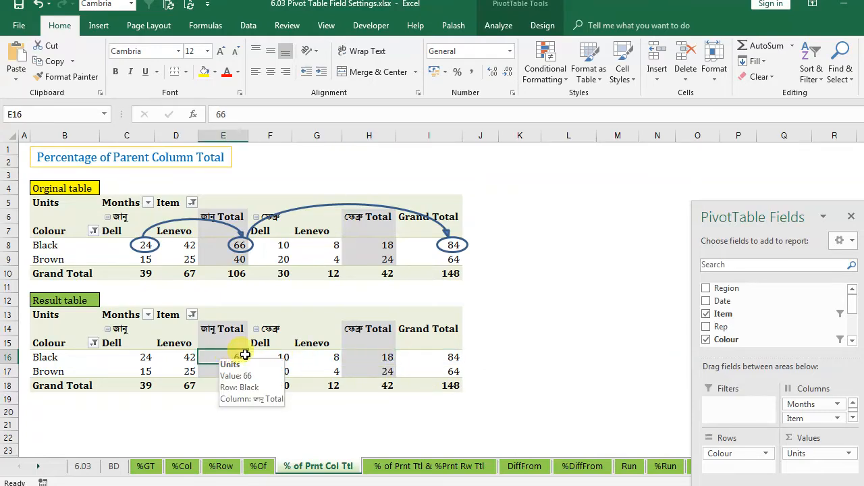
click(449, 357)
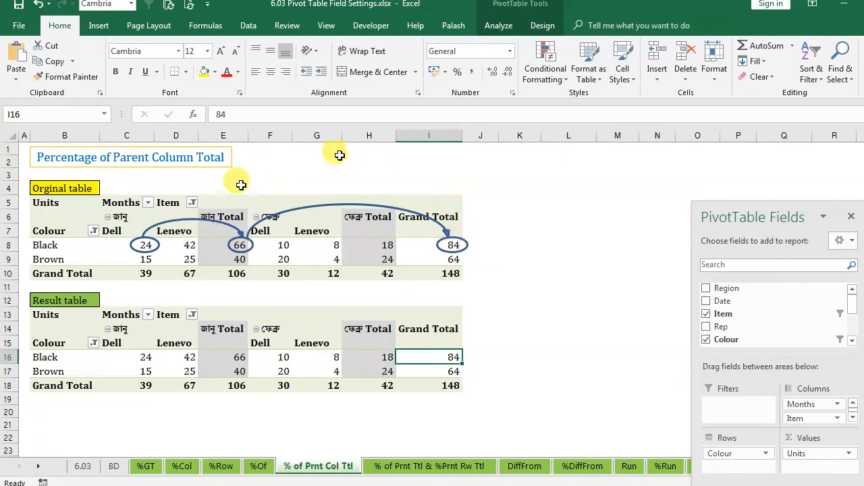
- Examine the Original table's circled parent-total chain for Black against the matching Dell, জানু Total and Grand Total cells in the Result table
mouse_move(239, 245)
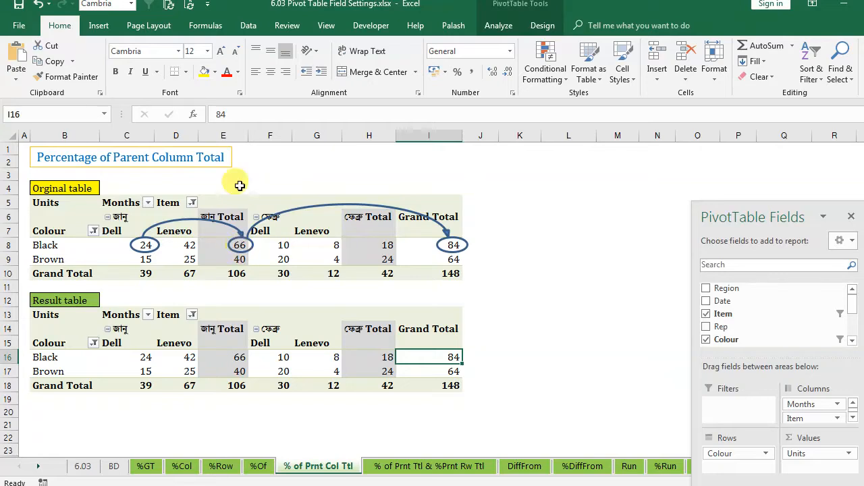
mouse_move(121, 253)
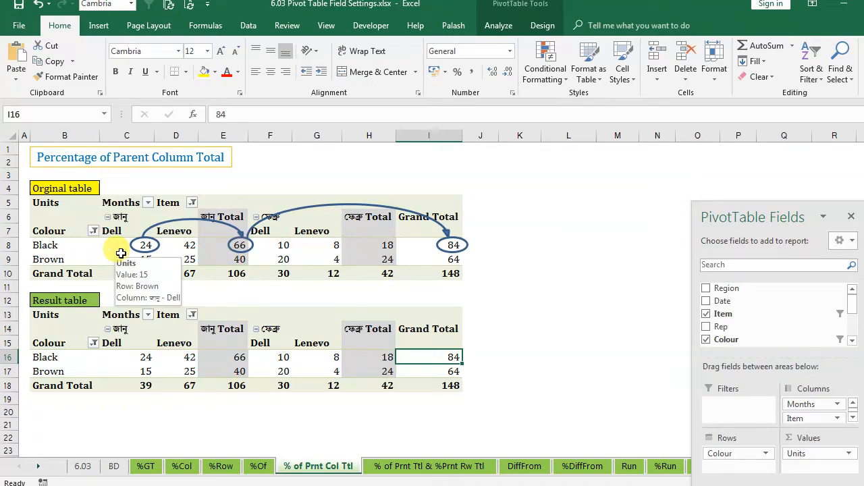
click(526, 286)
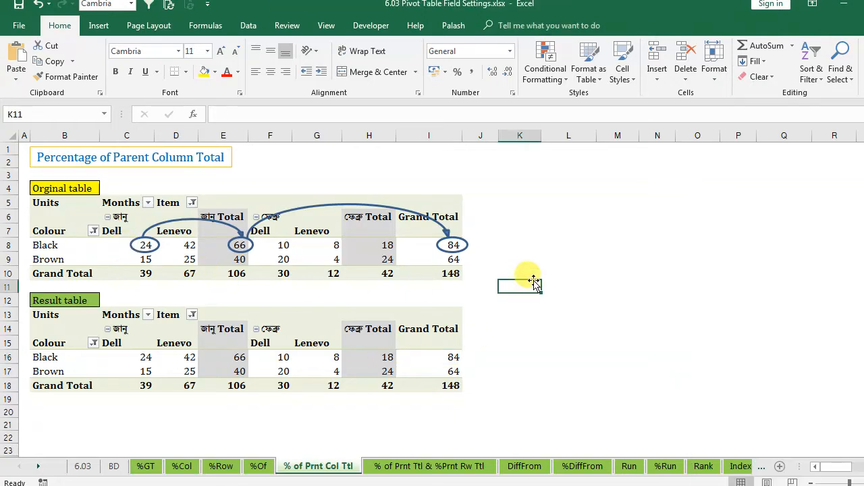
click(524, 355)
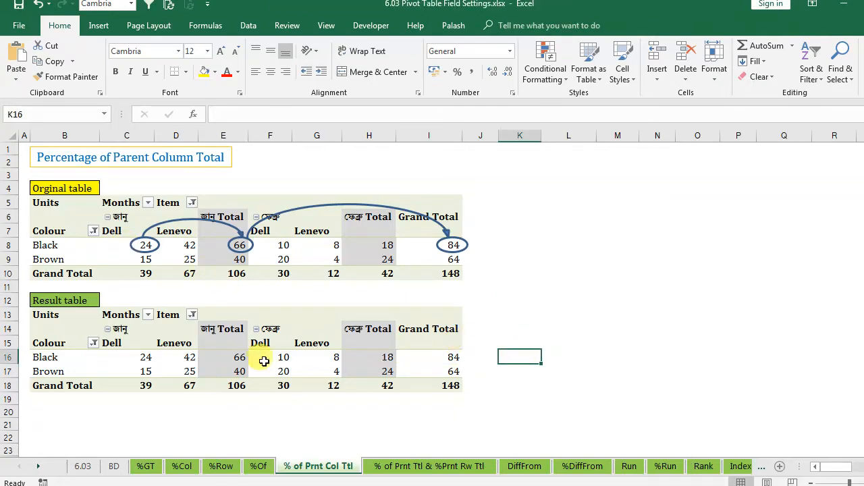
mouse_move(261, 361)
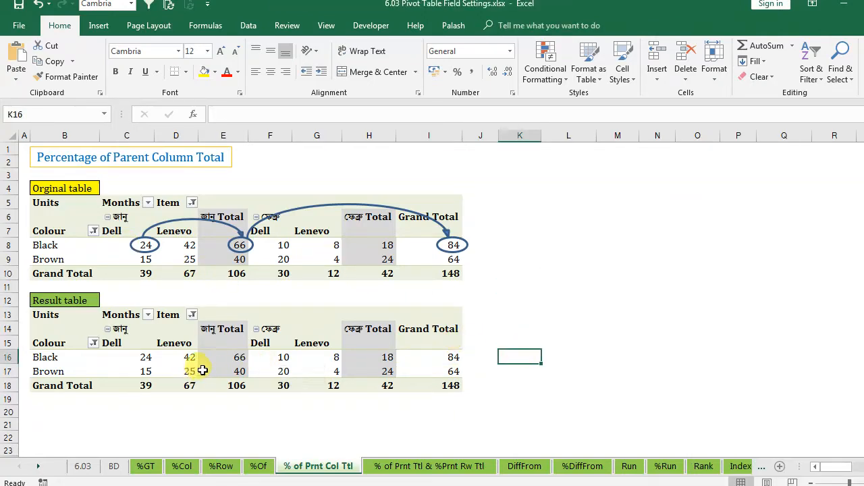
click(139, 356)
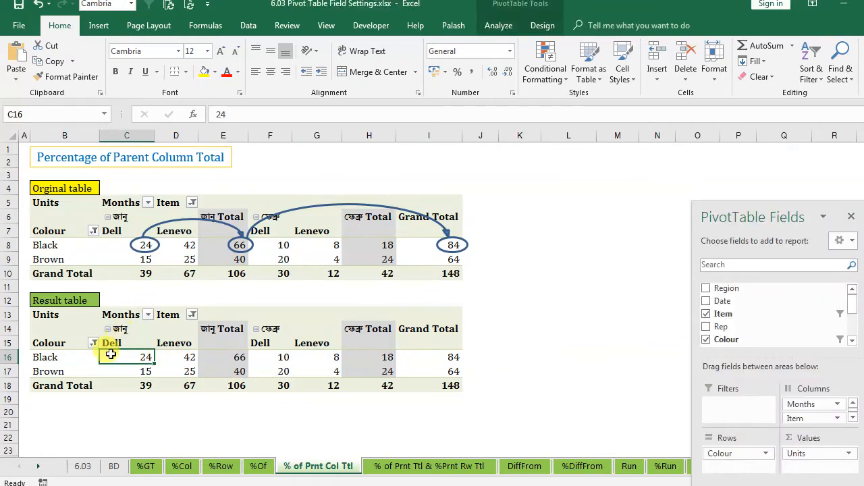
mouse_move(129, 360)
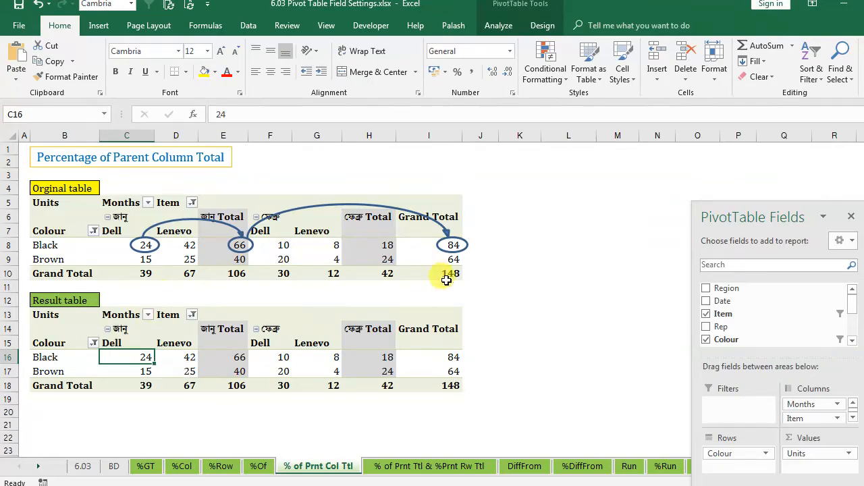
mouse_move(451, 359)
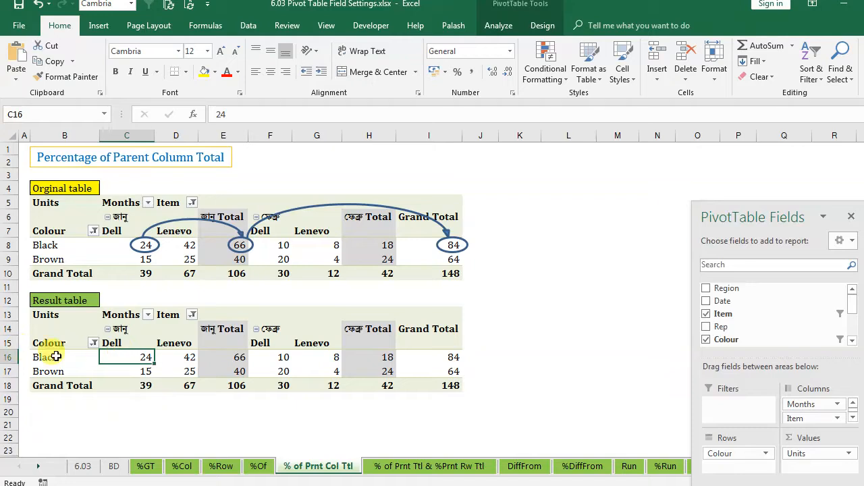
mouse_move(225, 358)
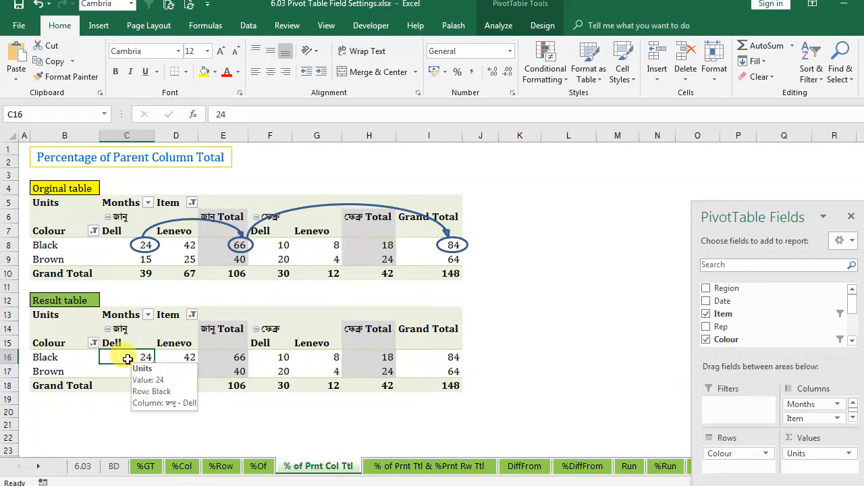
- Show the Result table's Units values as % of Parent Column Total through Value Field Settings
right_click(183, 363)
click(269, 320)
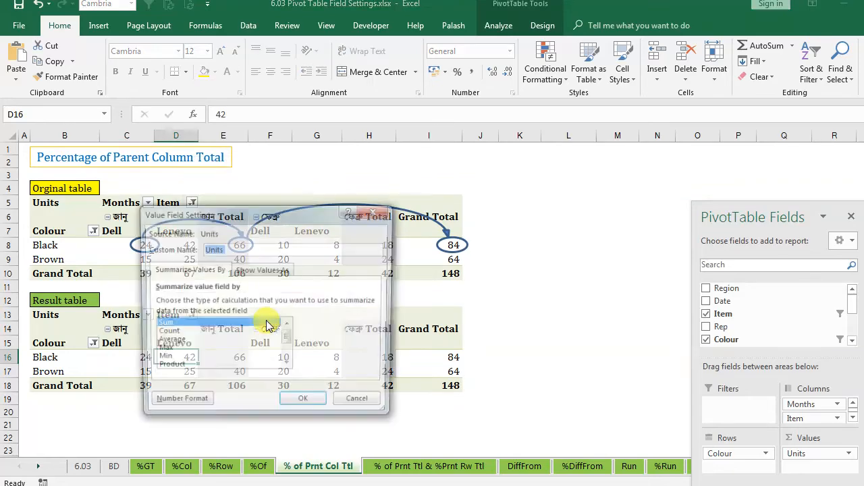
drag(277, 215, 661, 121)
click(553, 202)
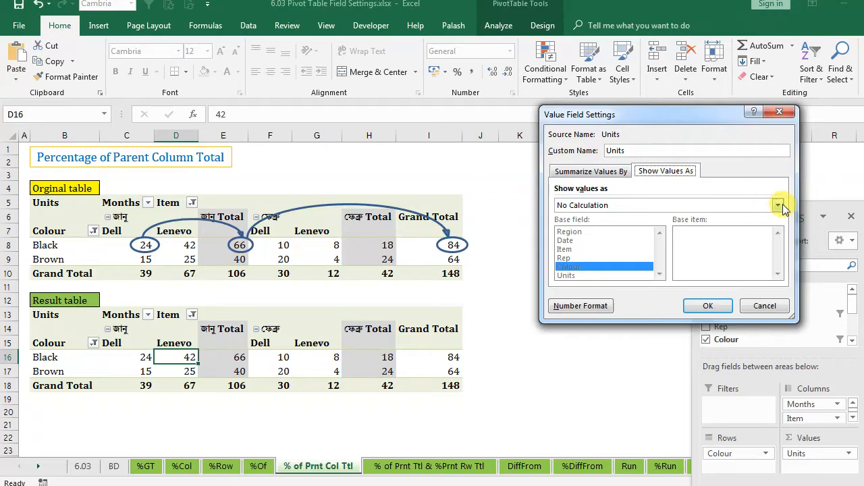
click(778, 205)
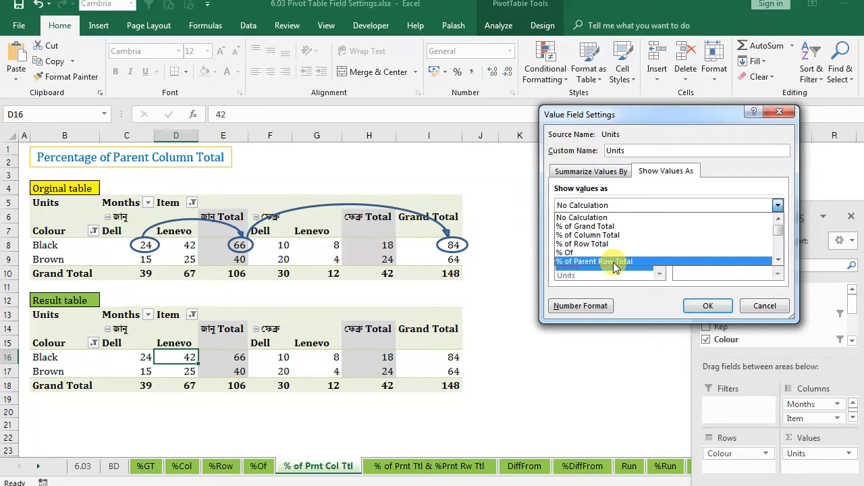
click(776, 262)
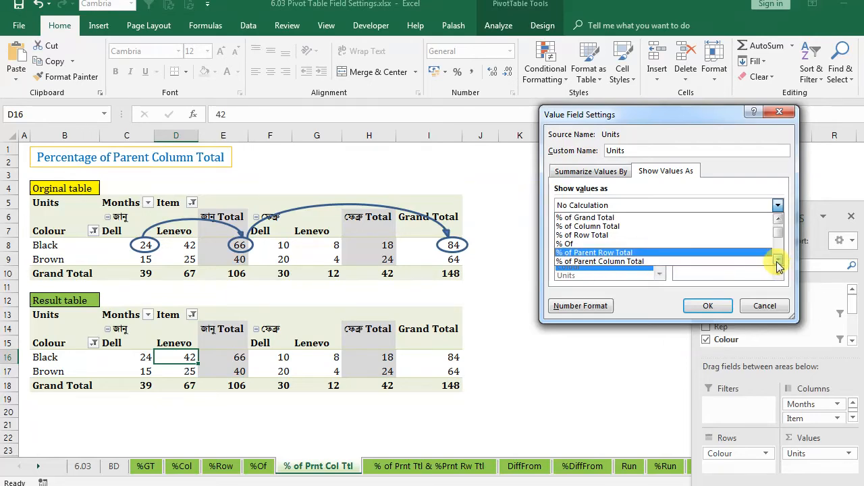
click(775, 262)
click(777, 263)
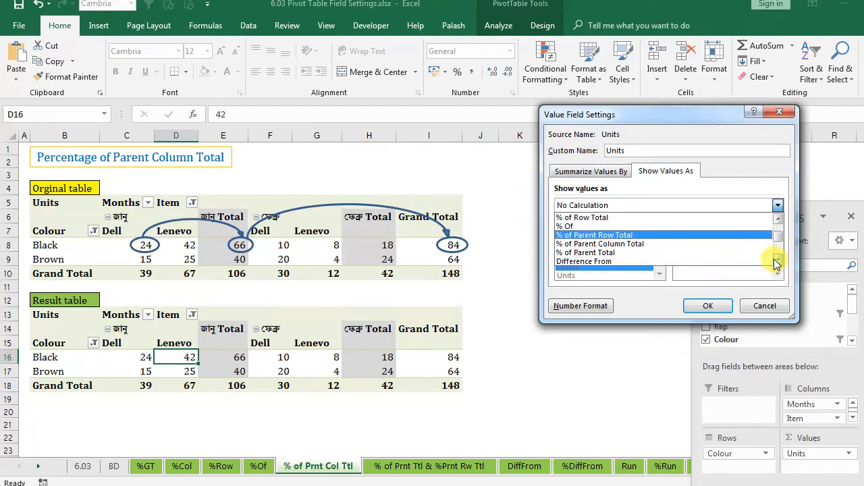
click(663, 242)
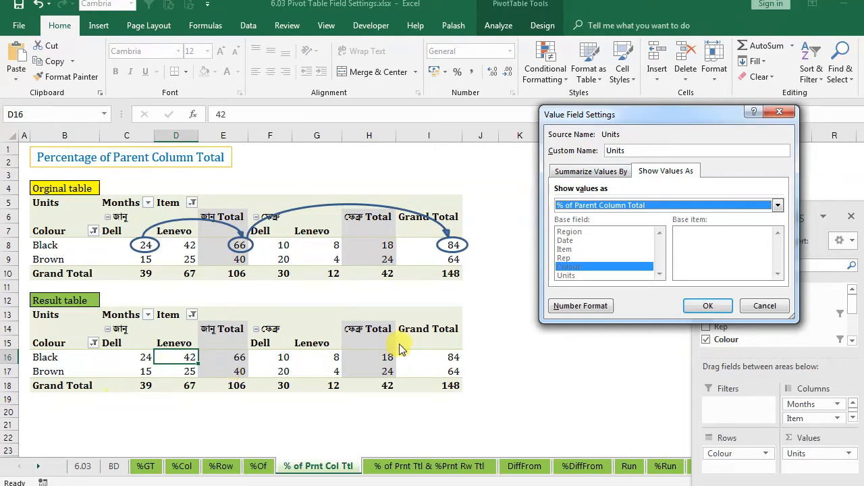
click(702, 307)
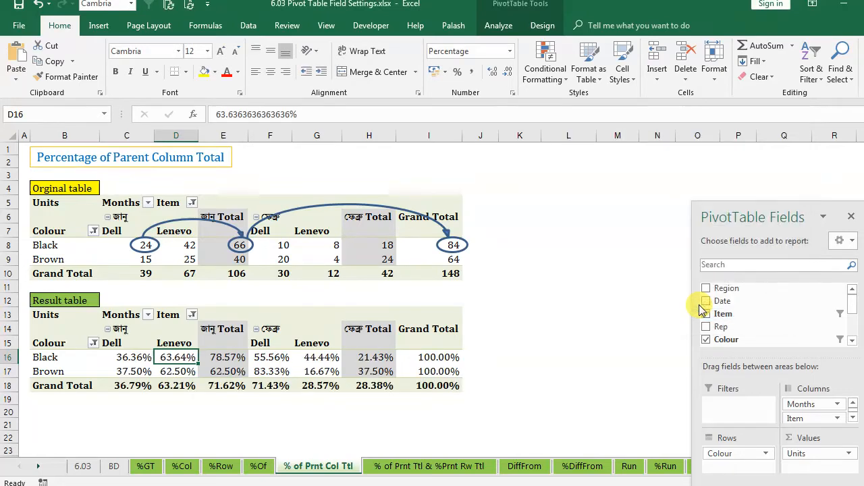
- Compare the Result table's Black percentages for জানু Dell and জানু Total with the corresponding units in the Original table
click(253, 424)
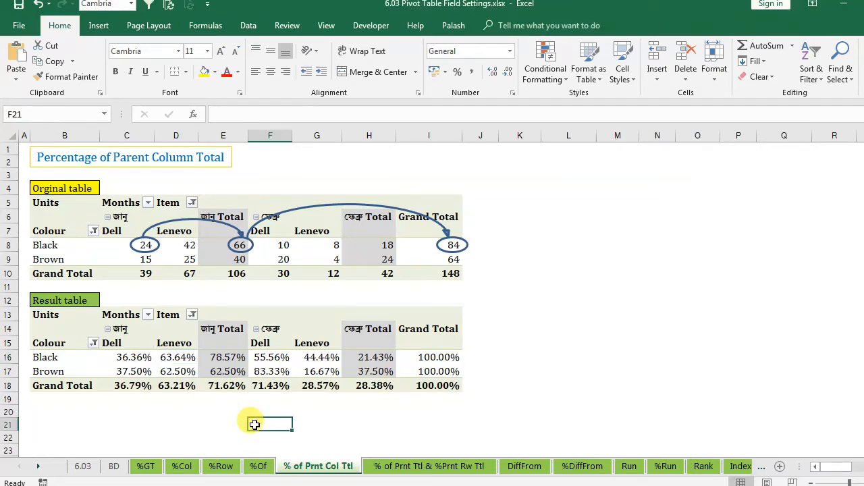
click(123, 359)
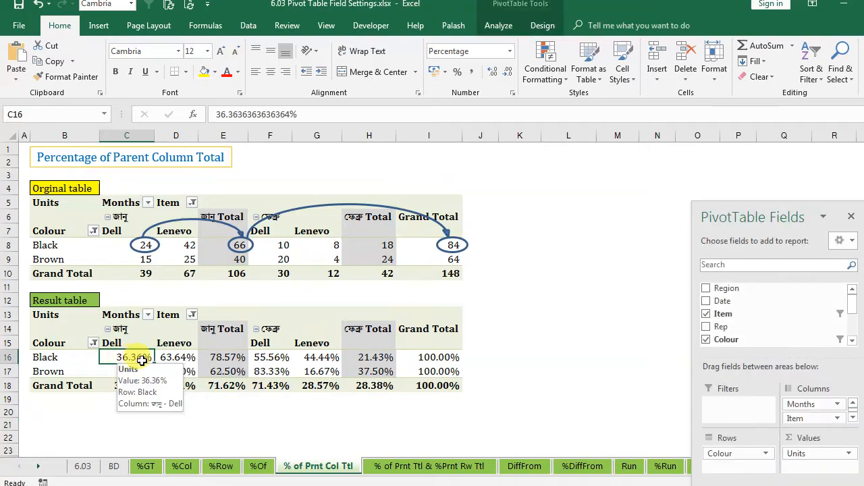
click(229, 357)
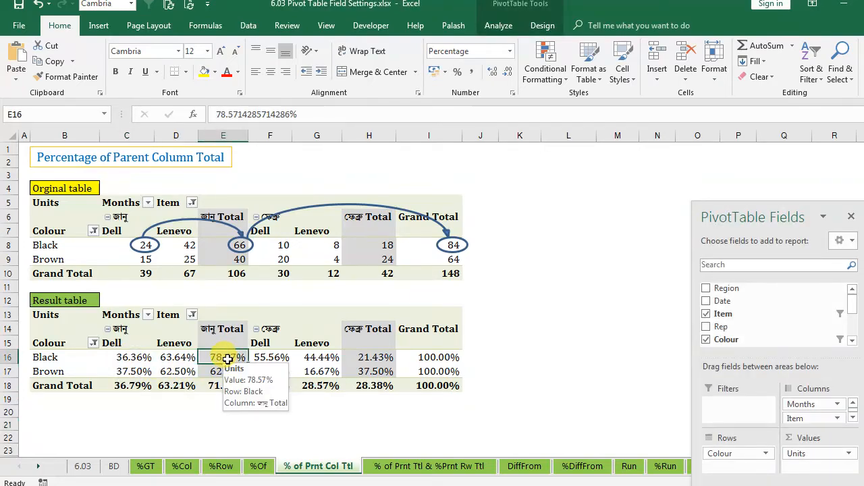
click(213, 245)
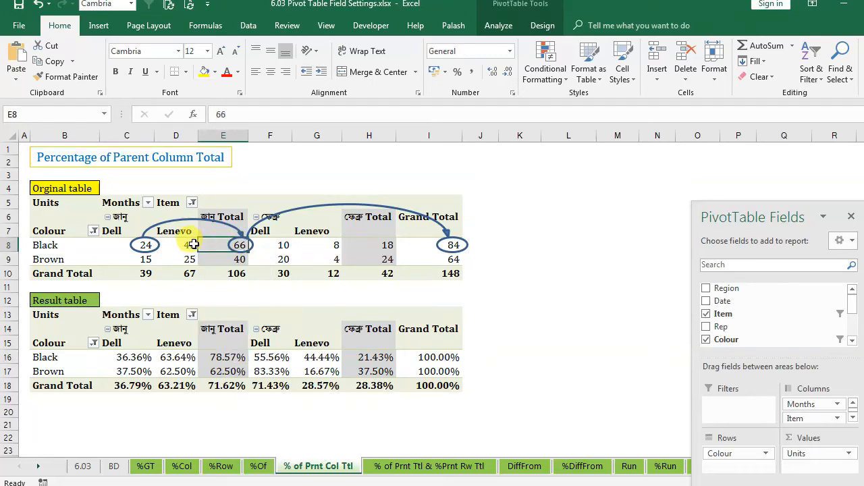
click(116, 244)
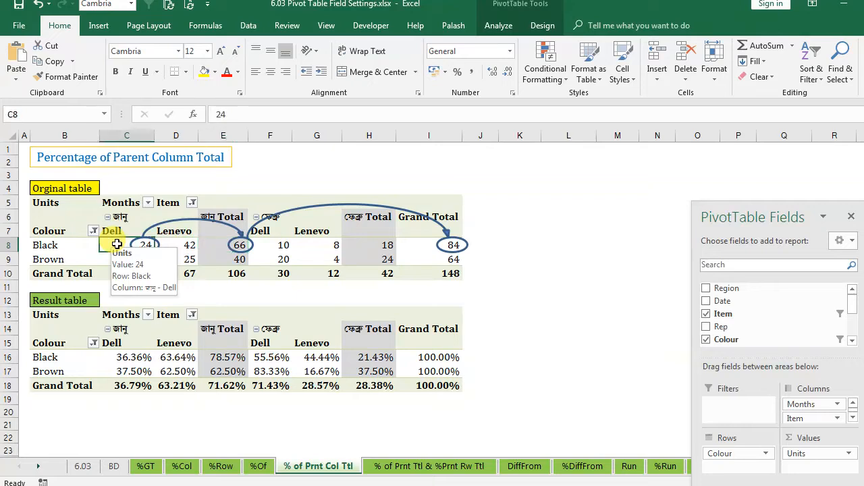
click(125, 357)
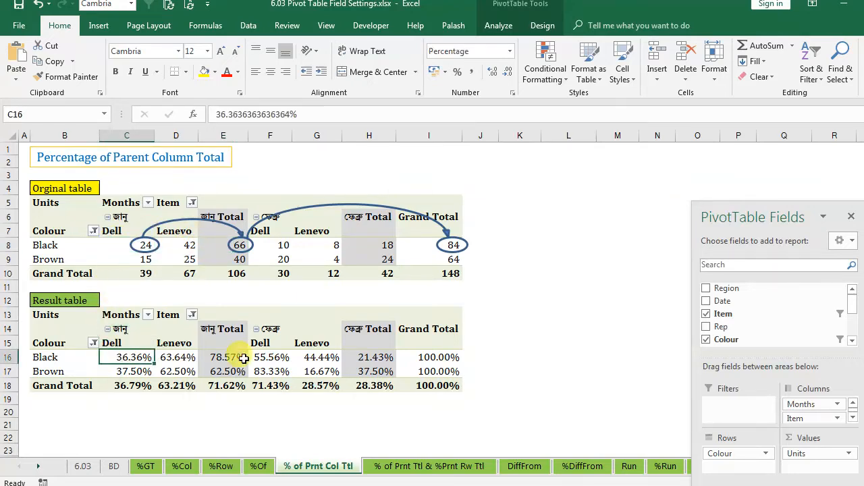
mouse_move(245, 357)
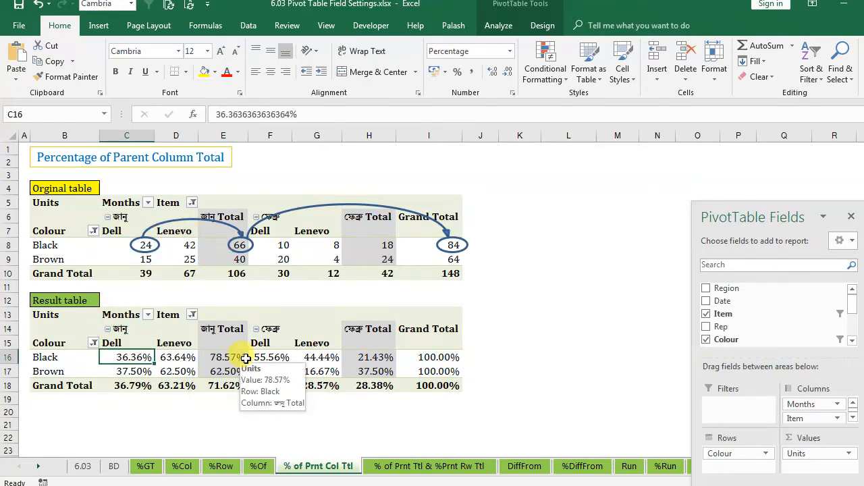
- Compare Black's জানু Dell and Lenevo units in the Original table with their Result table percentages, and close the PivotTable Fields pane
click(181, 246)
drag(178, 243, 144, 246)
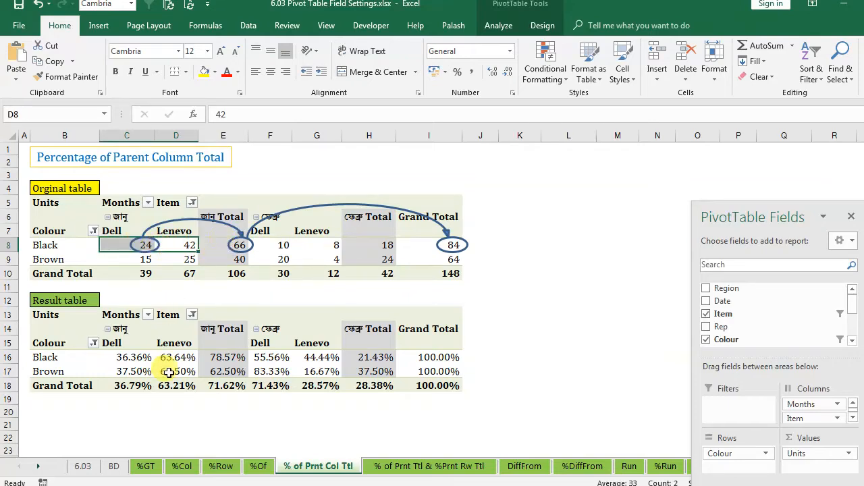
drag(172, 357, 140, 357)
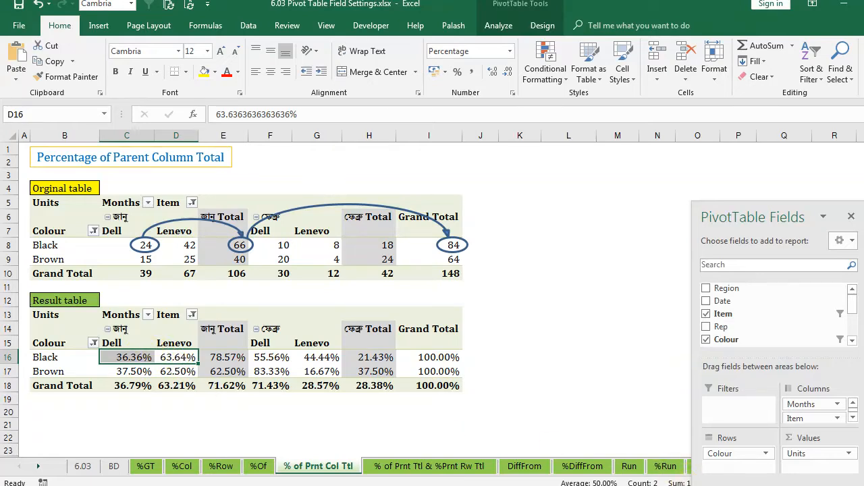
click(851, 219)
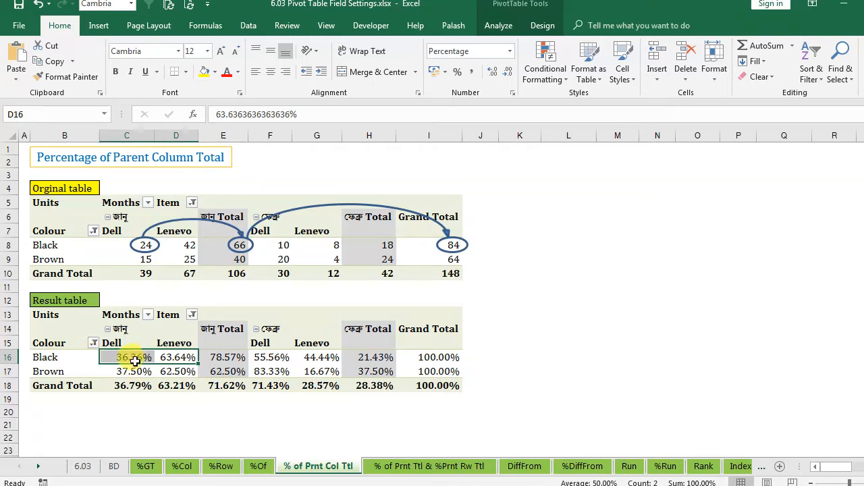
click(117, 246)
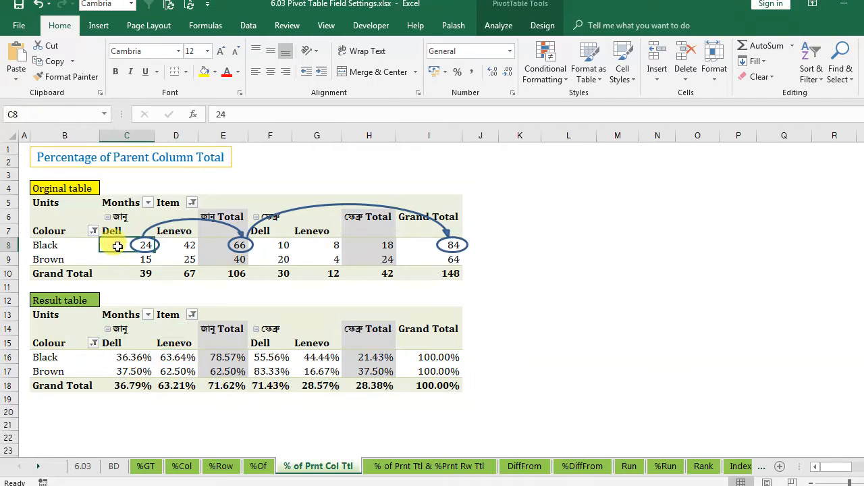
- Check Black's জানু Dell and Lenevo percentages in the Result table against their parent জানু Total units in the Original table
click(175, 358)
click(179, 245)
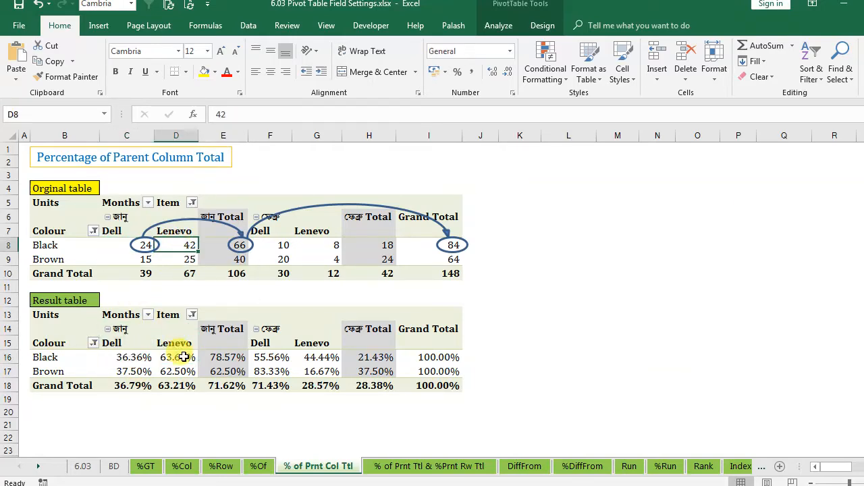
click(214, 245)
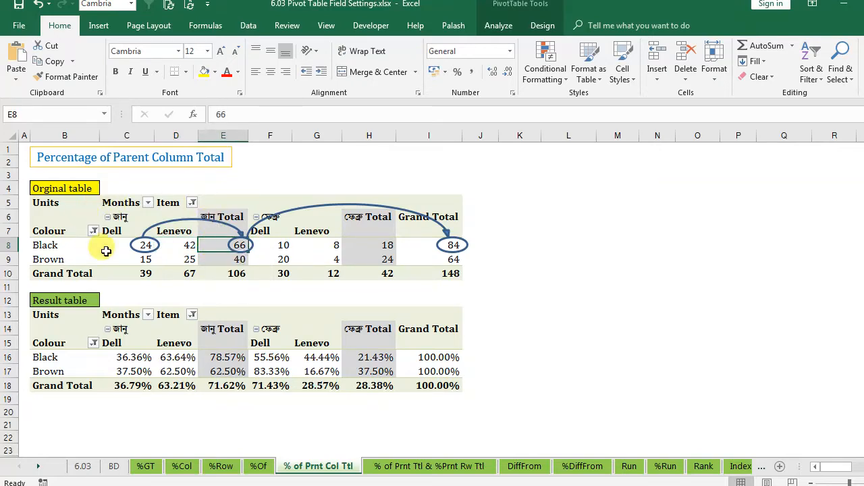
click(126, 361)
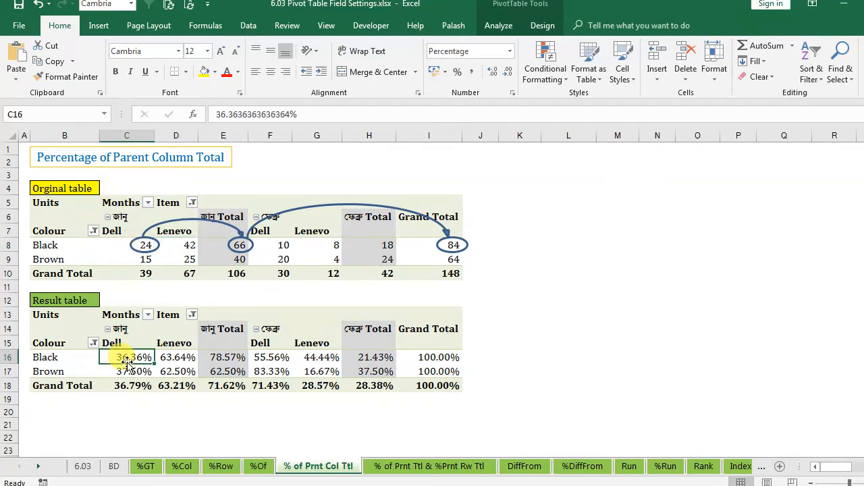
click(224, 357)
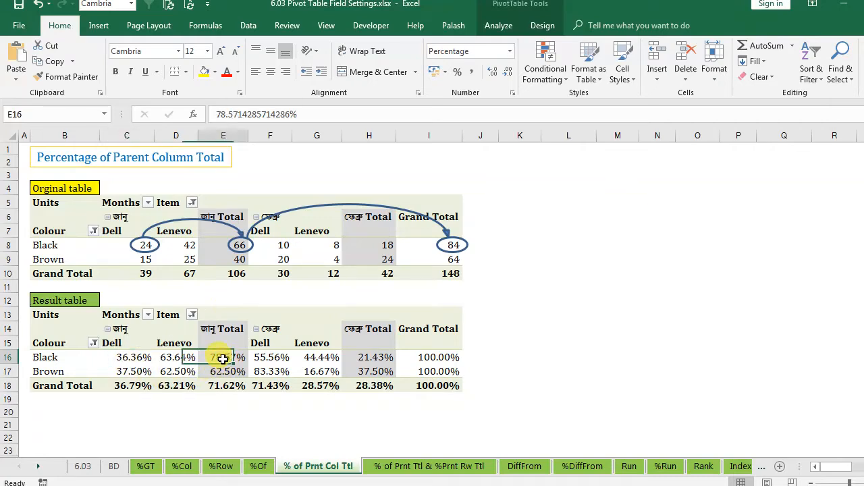
click(116, 358)
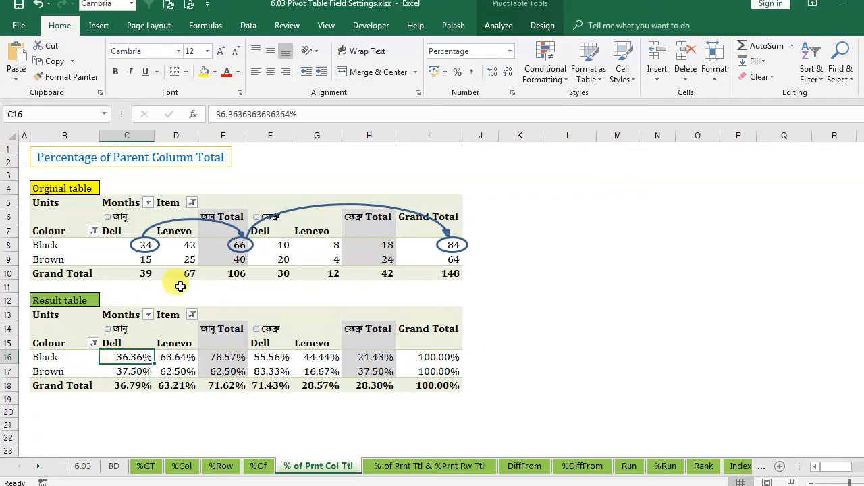
click(221, 244)
click(128, 357)
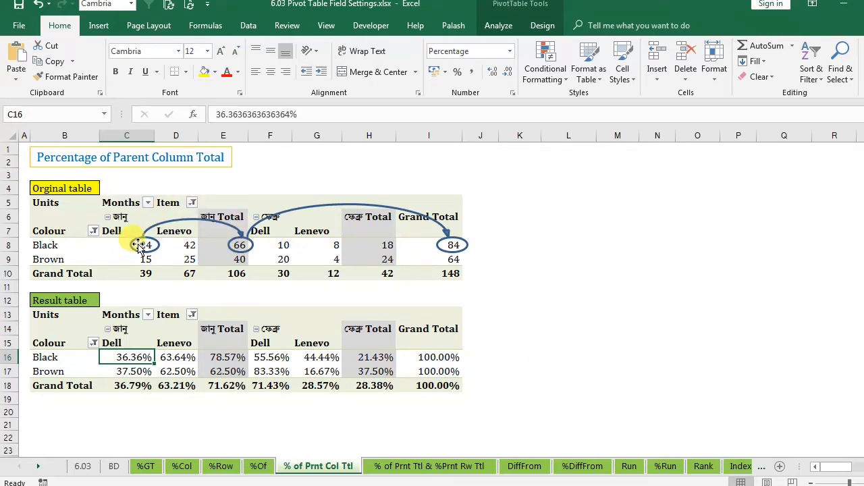
- Compare Black's জানু Total and ফেব্রু Total units with the Grand Total, relating them to the parent-column percentages in the Result table
click(229, 358)
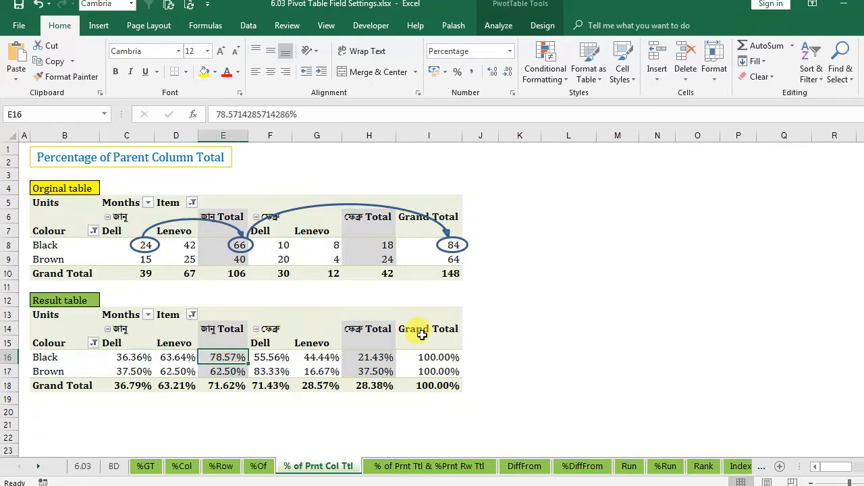
click(441, 358)
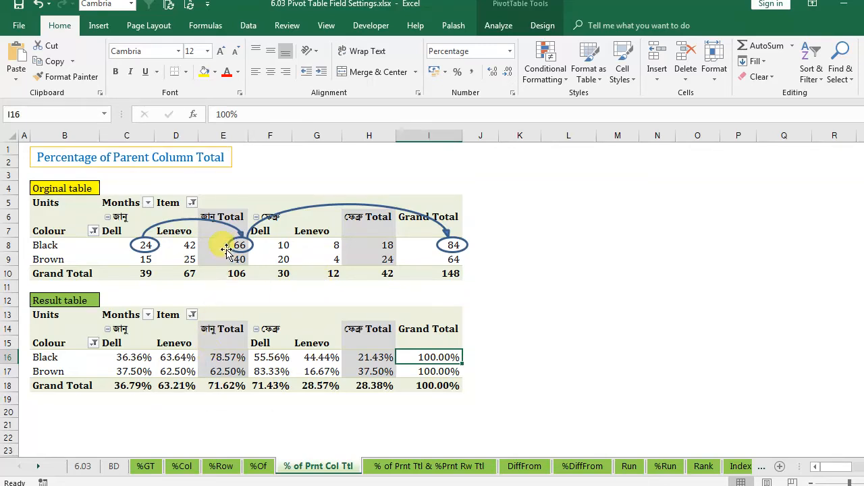
click(380, 246)
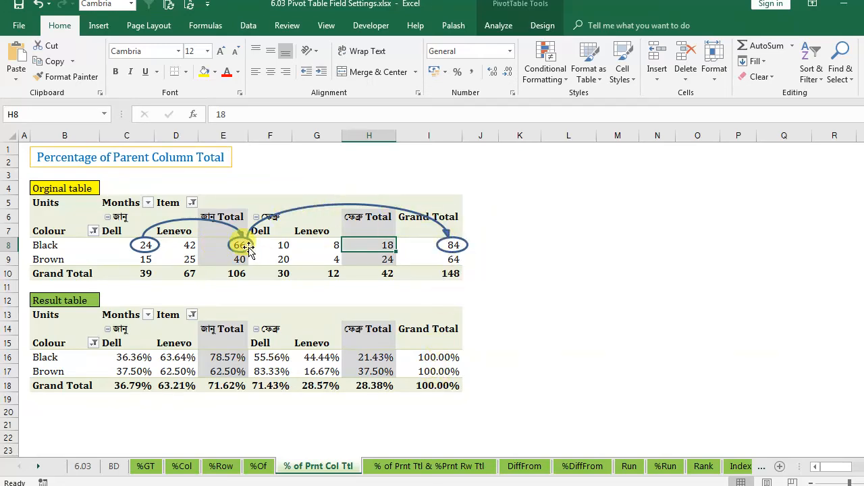
click(223, 357)
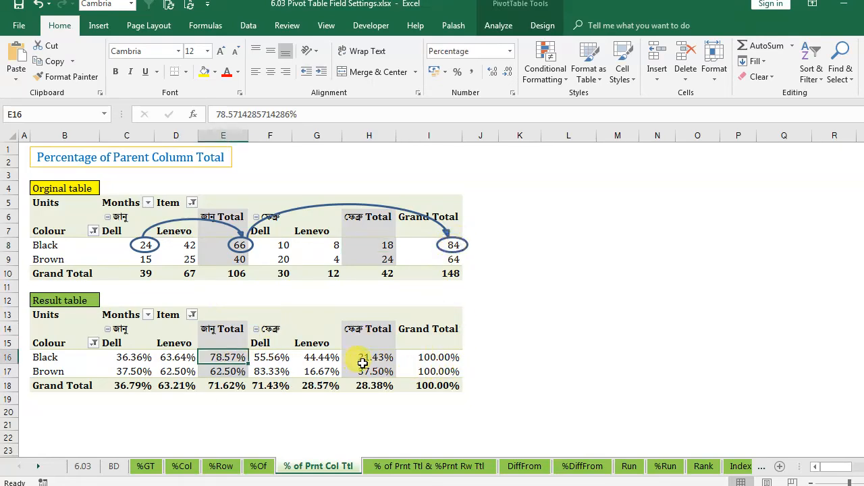
- Compare the Black row's second-month total in the original and result tables, and examine the Grand Total column
mouse_move(382, 363)
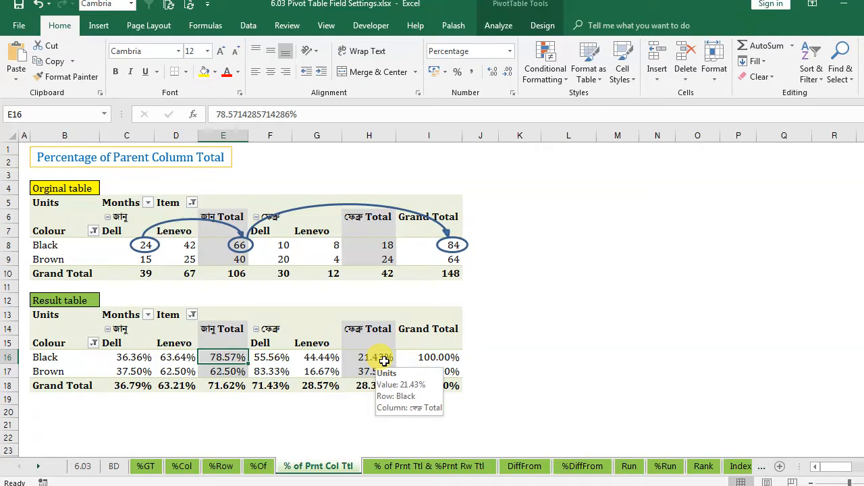
click(378, 361)
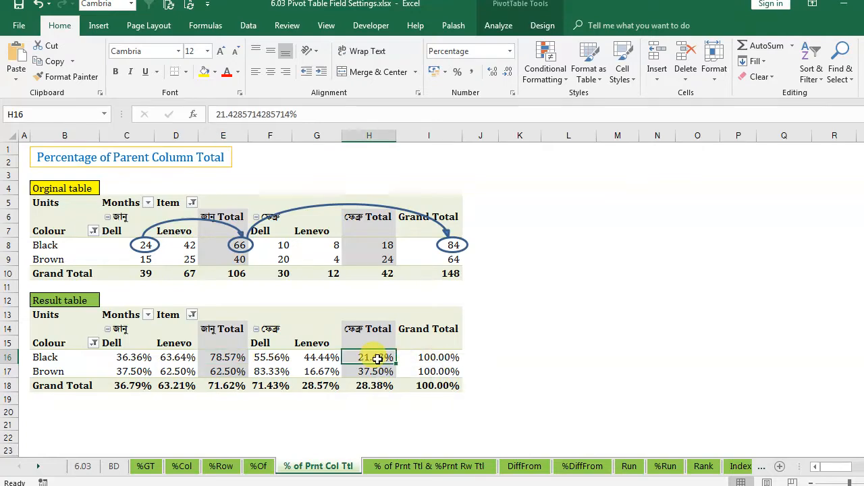
click(362, 247)
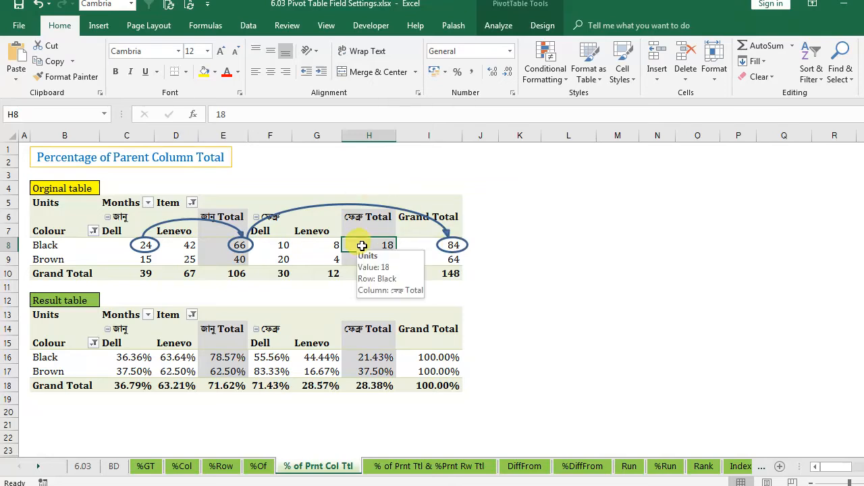
click(365, 361)
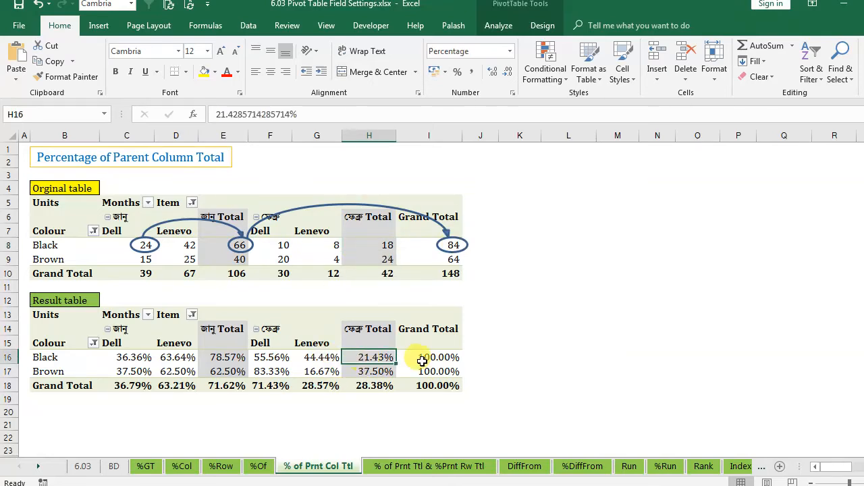
mouse_move(422, 361)
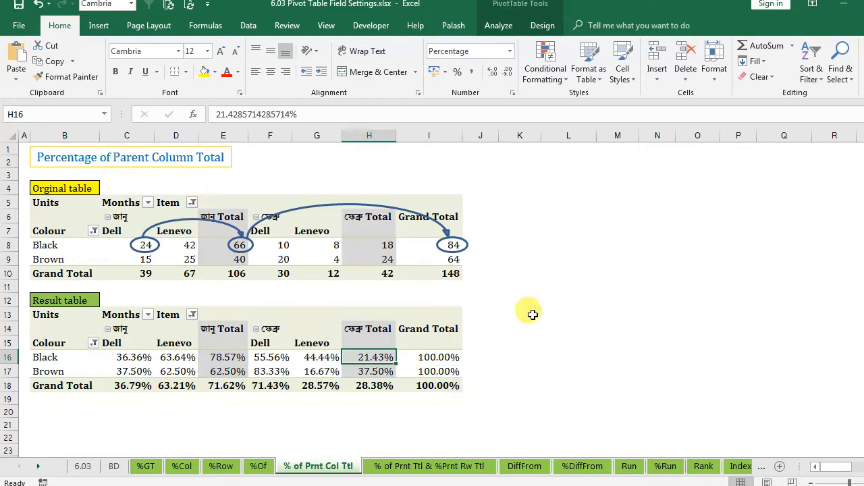
click(439, 129)
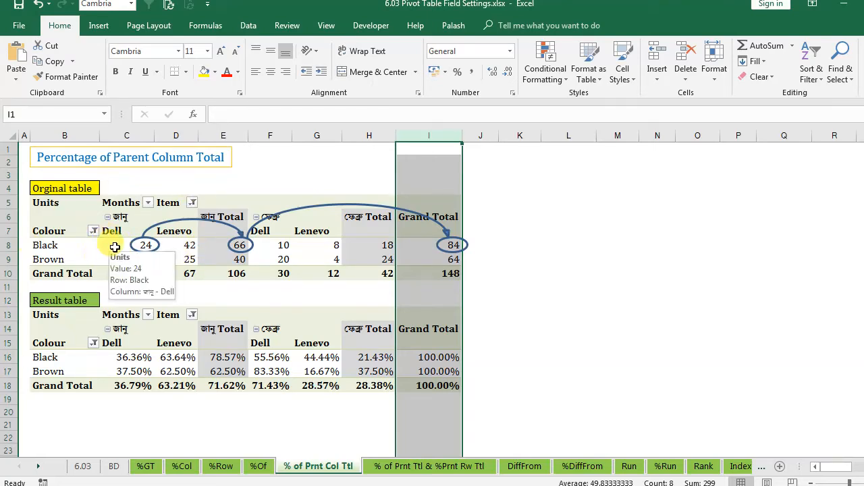
click(551, 300)
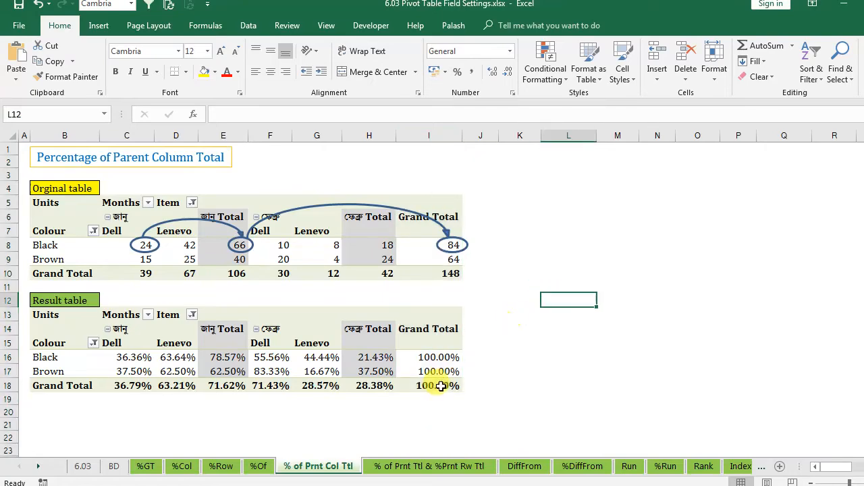
- Switch to the % of Prnt Ttl & %Prnt Rw Ttl sheet and examine Accer's Region and Colour entries in the parent row table
click(417, 477)
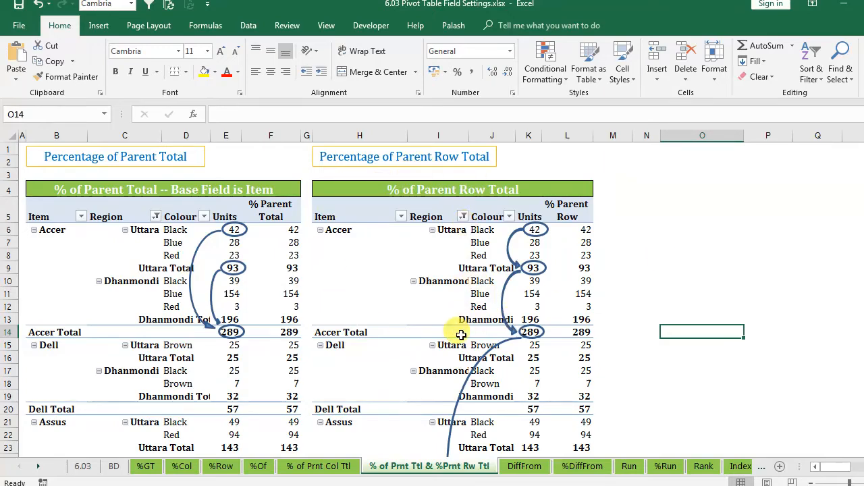
click(326, 465)
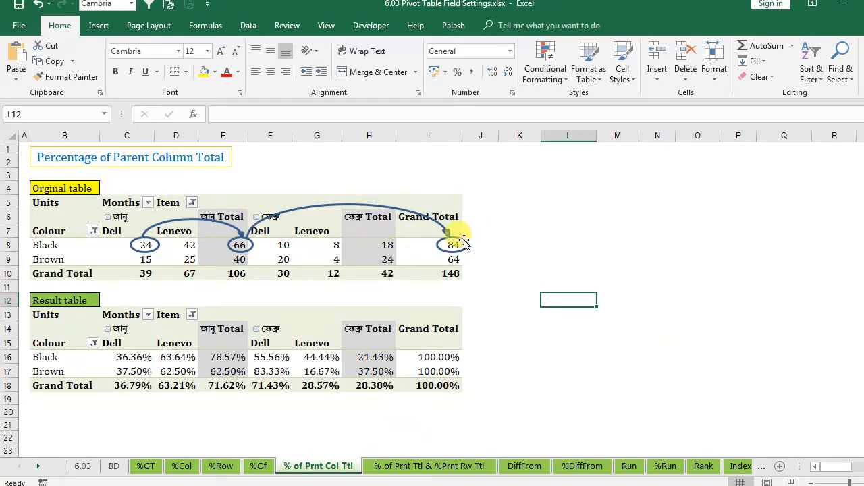
click(415, 466)
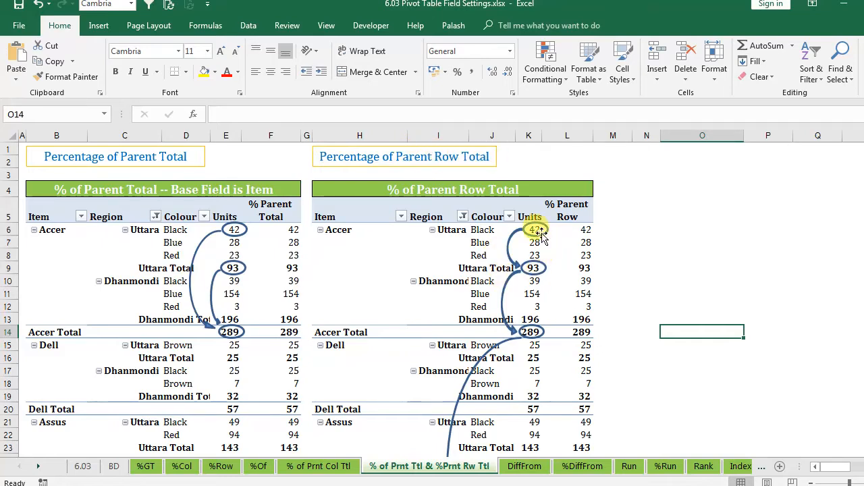
click(710, 257)
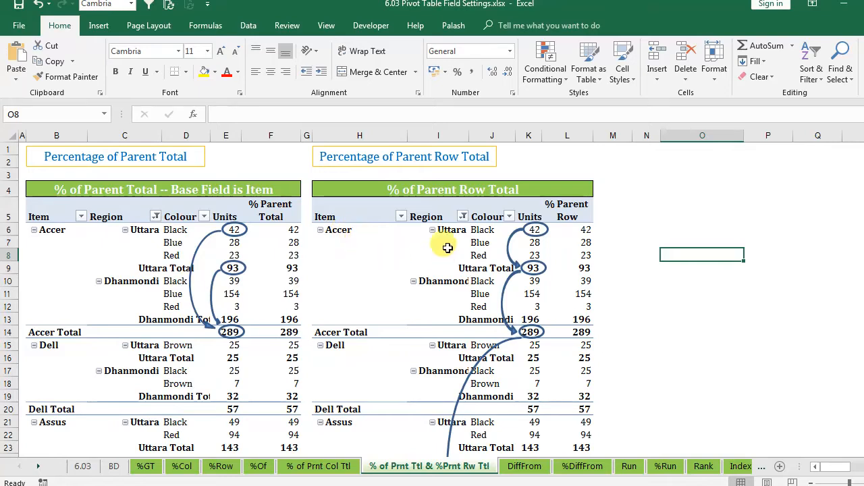
drag(446, 230, 444, 312)
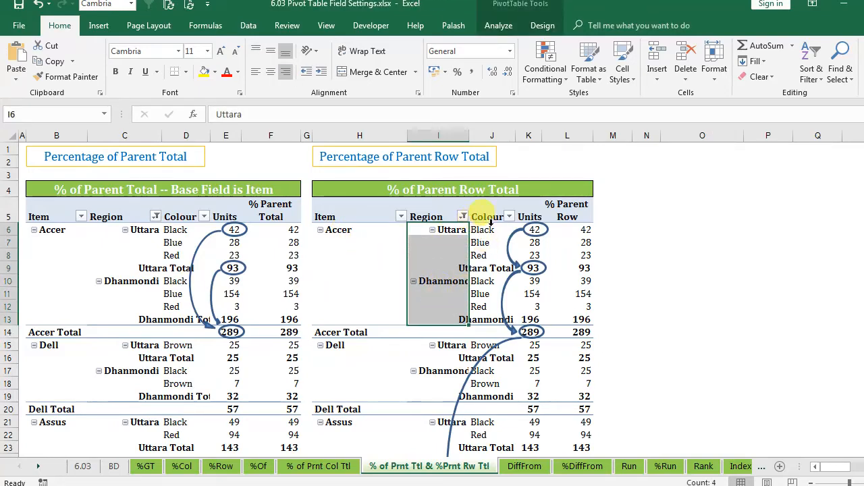
drag(491, 226, 500, 332)
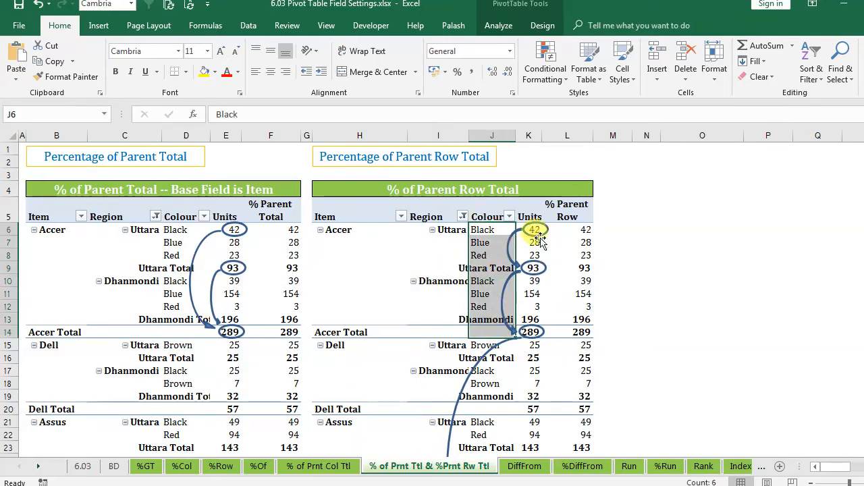
- Show the field list of the % of Parent Row Total pivot table, moved up and enlarged to fit all row and value fields
right_click(376, 249)
click(408, 473)
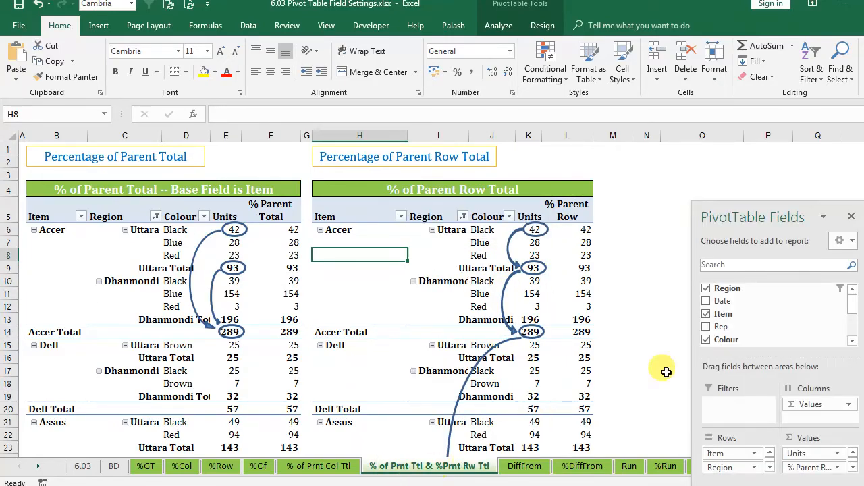
drag(749, 223, 709, 79)
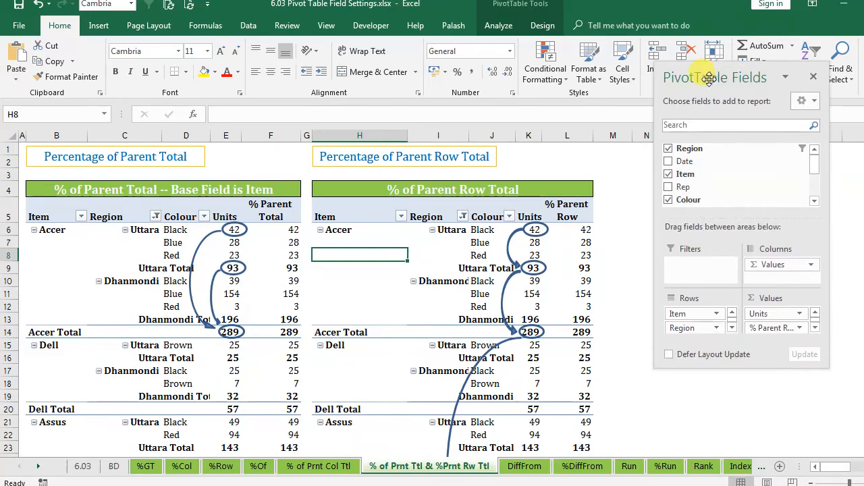
drag(741, 364, 748, 450)
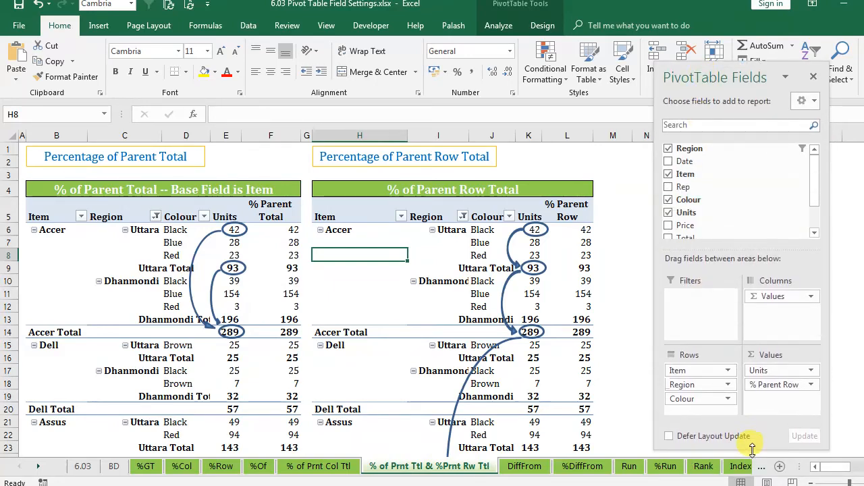
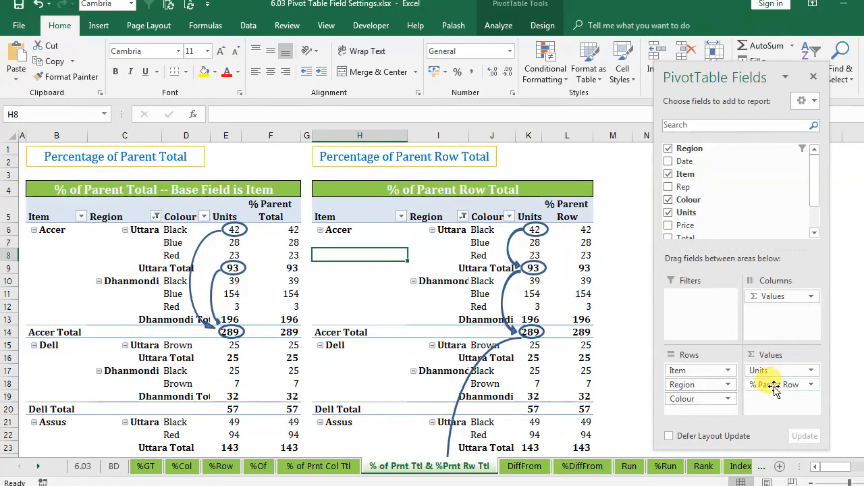
- Examine the Accer item and its Black, Blue and Red colours under Uttara in the % of Parent Row Total table
click(624, 257)
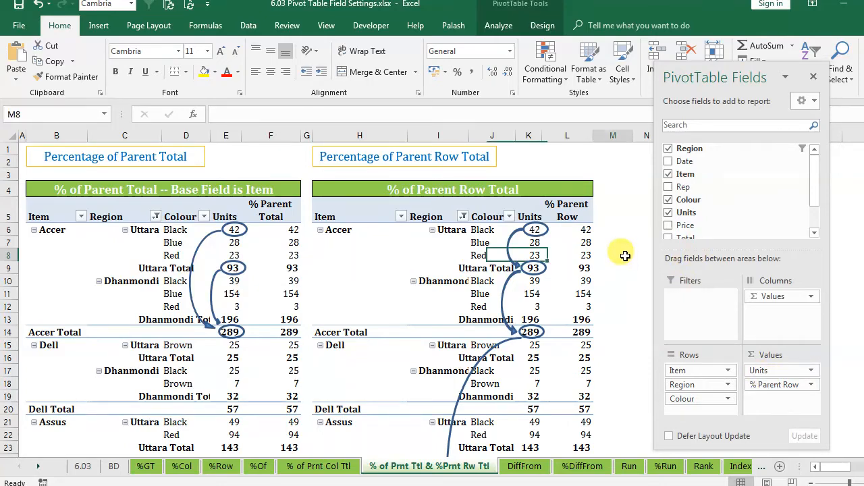
click(359, 277)
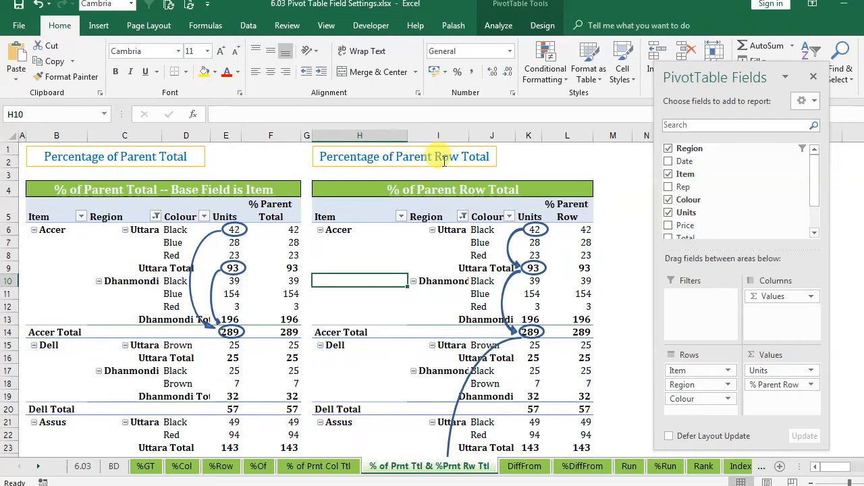
click(599, 232)
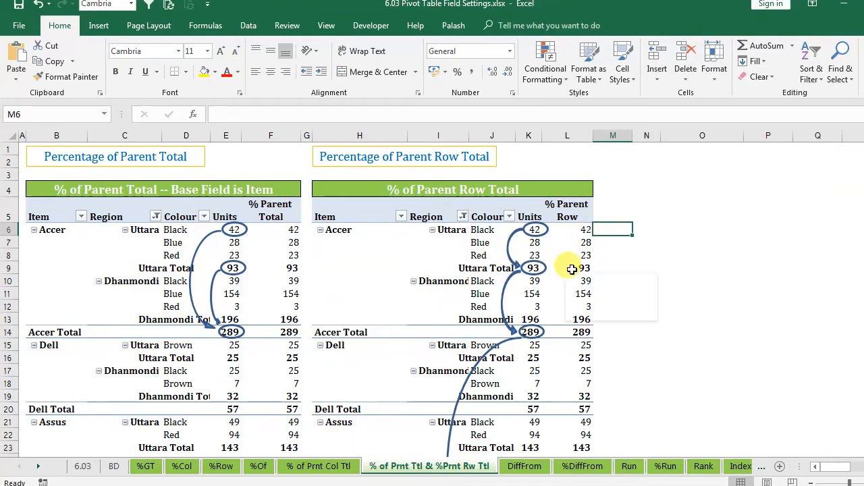
click(338, 232)
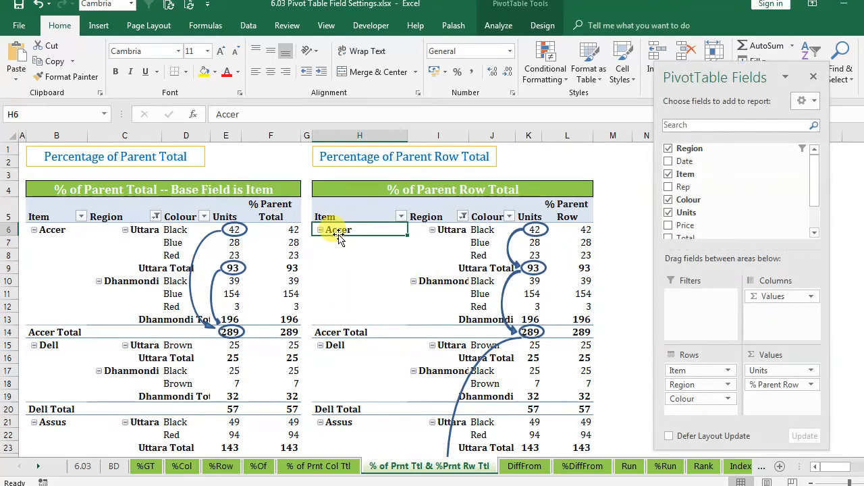
click(486, 232)
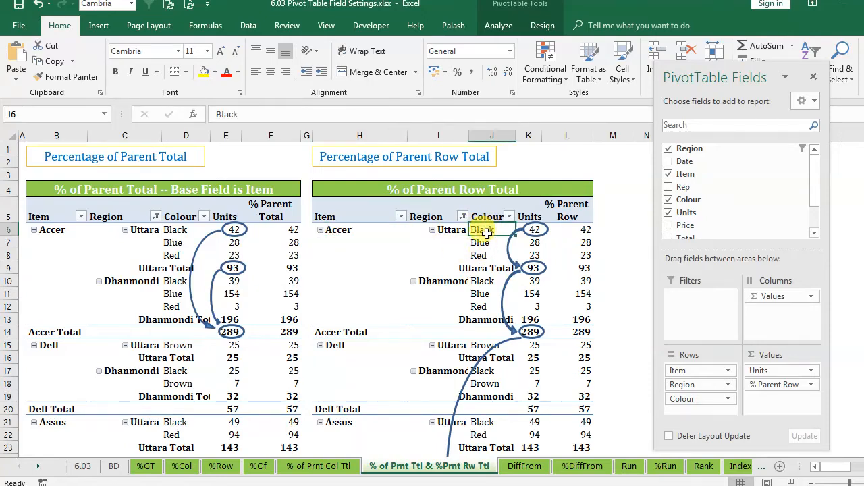
drag(486, 233, 491, 257)
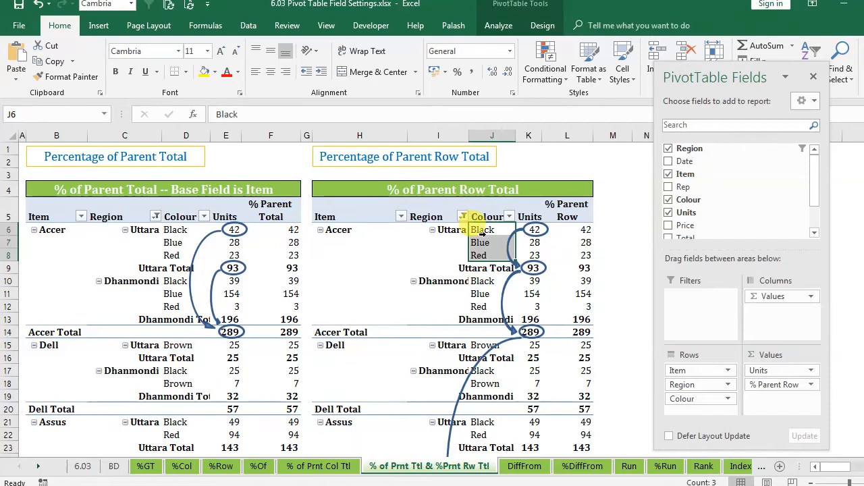
- Examine how Accer's Uttara and Dhanmondi regions group their colours, and check the Units value for Black in Uttara
click(447, 230)
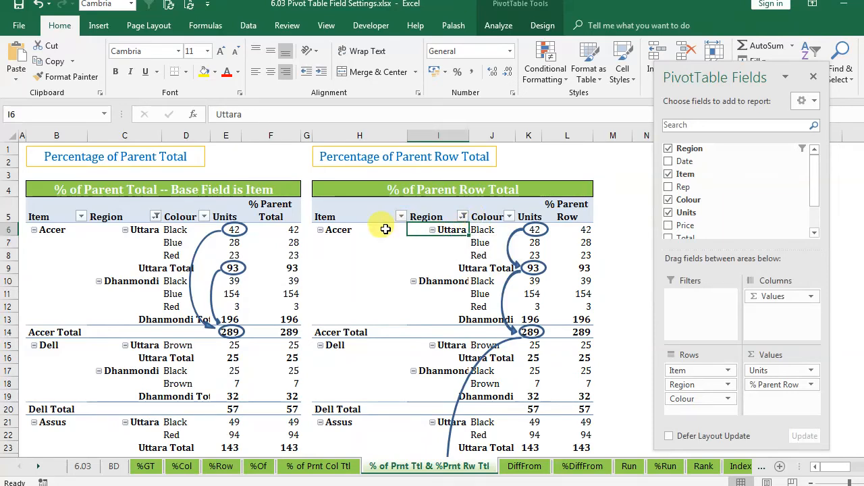
click(447, 284)
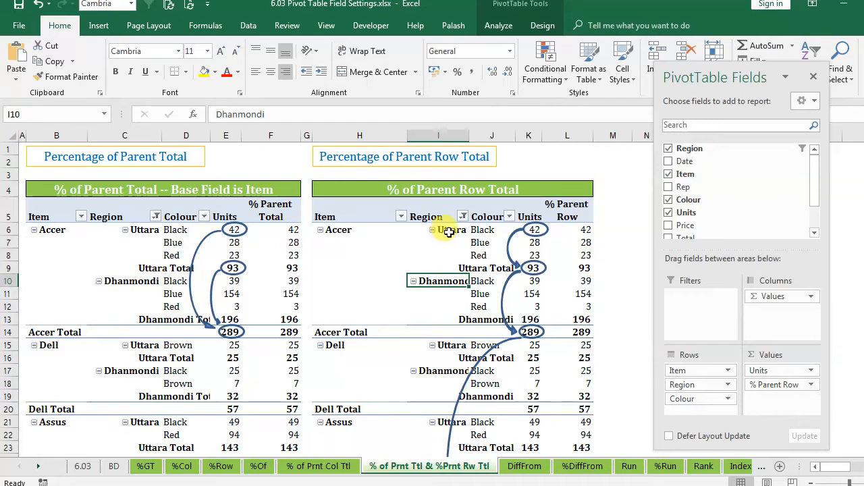
drag(449, 232, 443, 278)
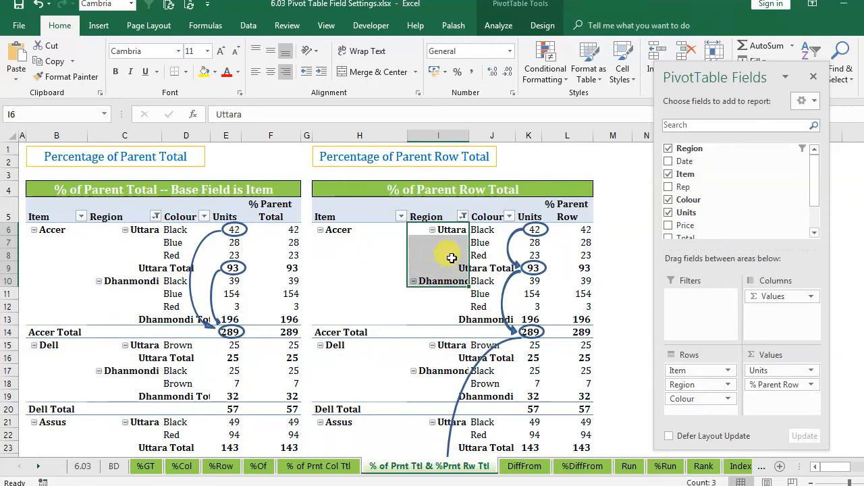
click(337, 231)
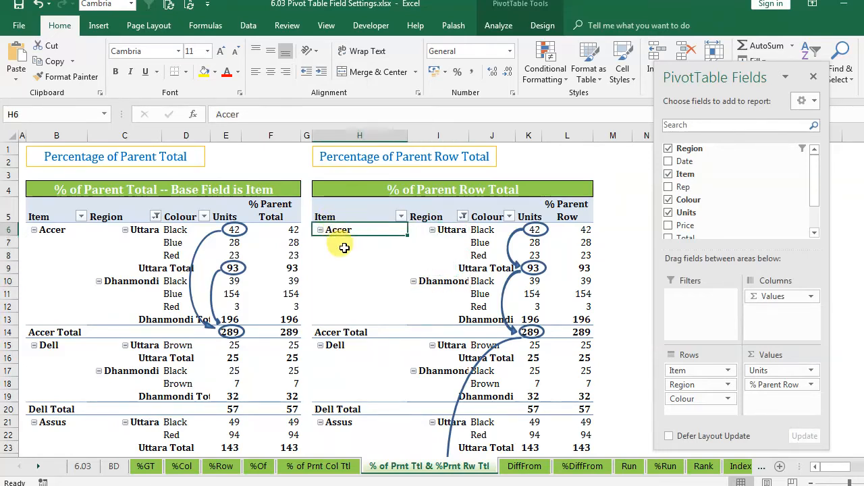
drag(443, 233, 444, 280)
click(453, 230)
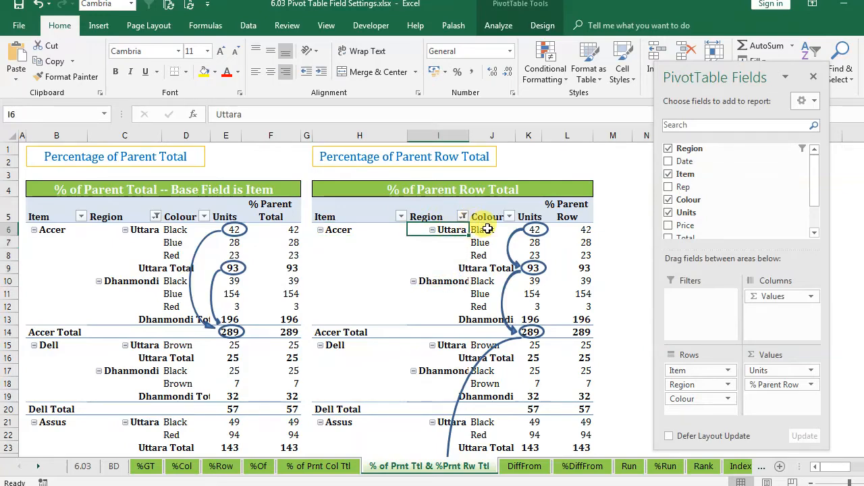
drag(488, 229, 503, 307)
click(447, 281)
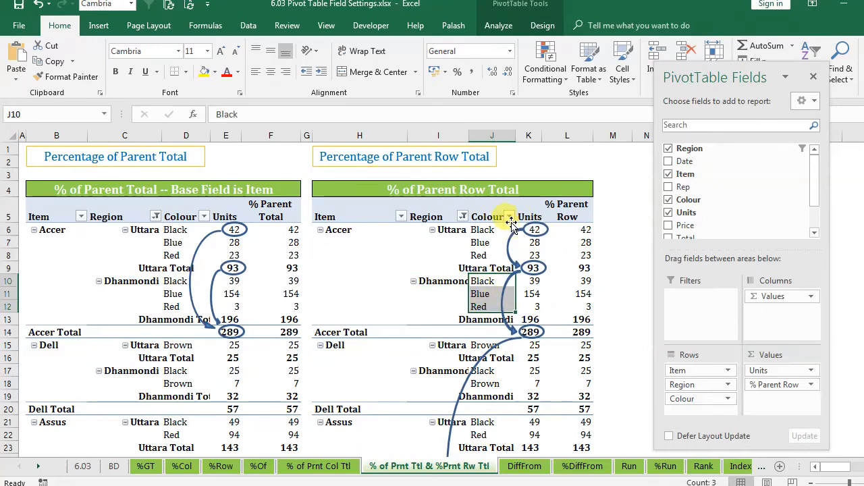
click(553, 228)
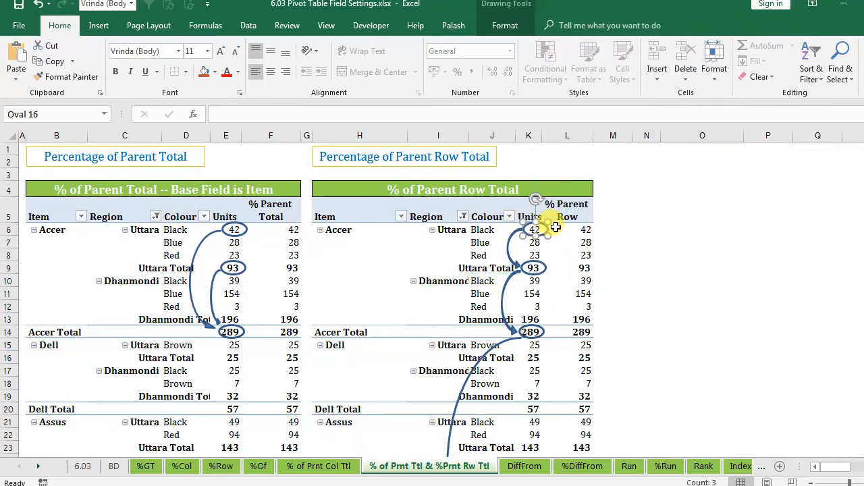
click(555, 228)
key(Left)
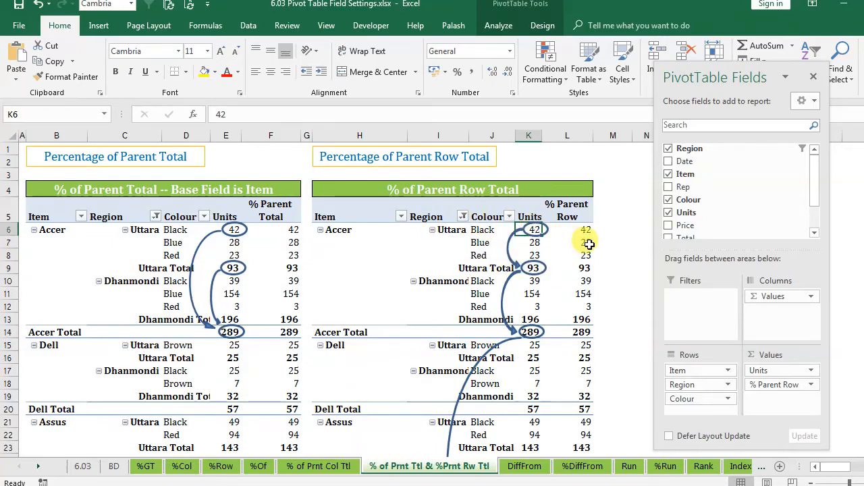
- Show the % Parent Row field's values as % of Parent Row Total in its Value Field Settings
right_click(571, 231)
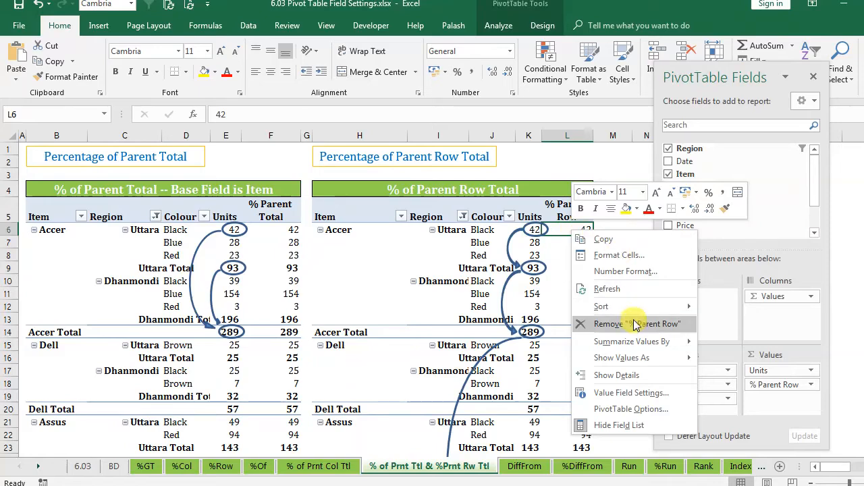
mouse_move(638, 363)
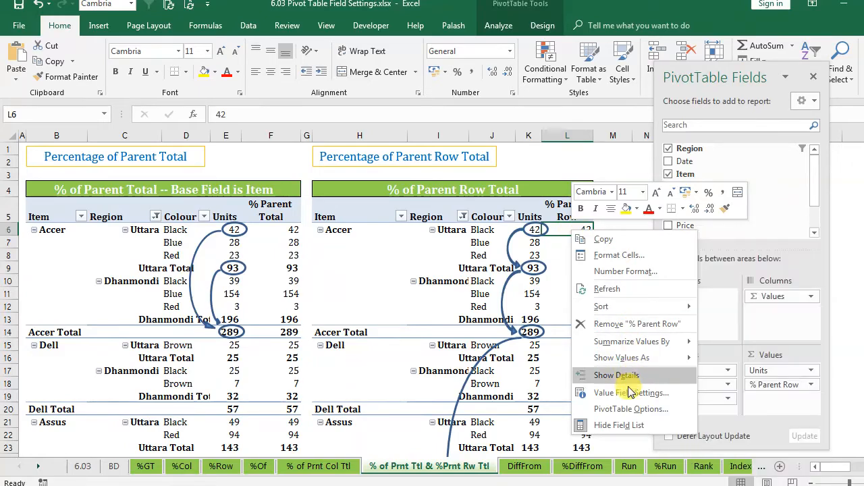
click(631, 392)
drag(614, 287, 218, 90)
click(246, 139)
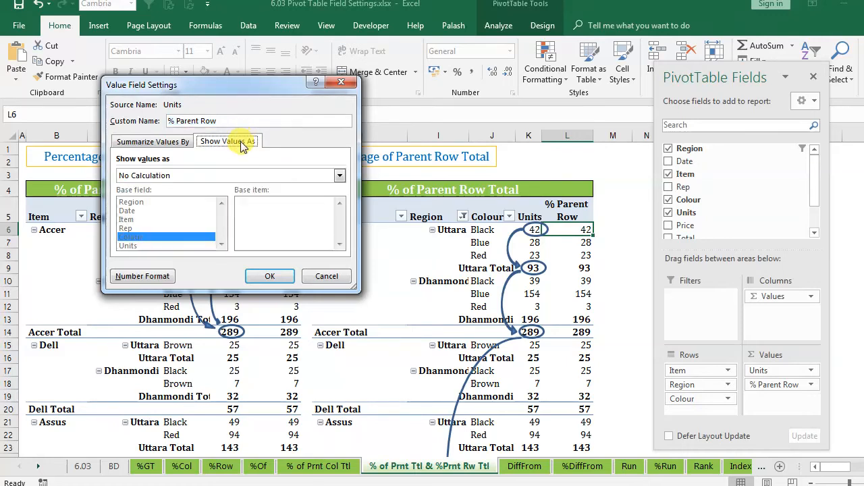
click(339, 176)
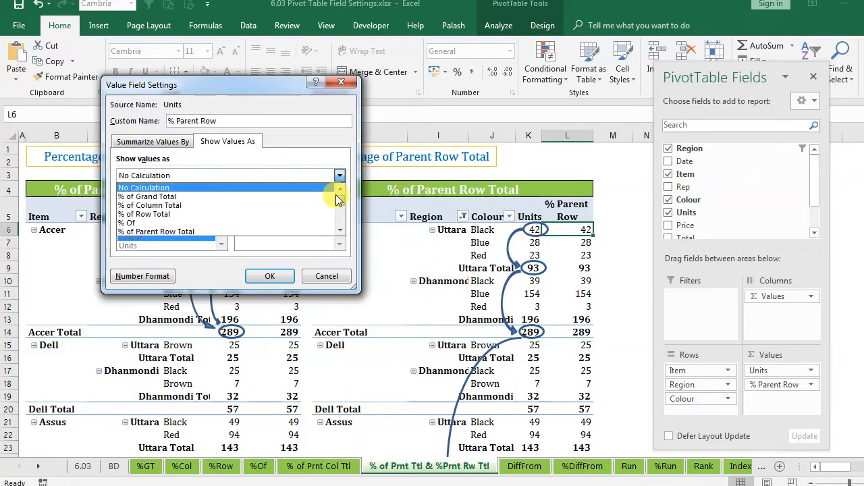
click(341, 231)
click(341, 231)
click(341, 231)
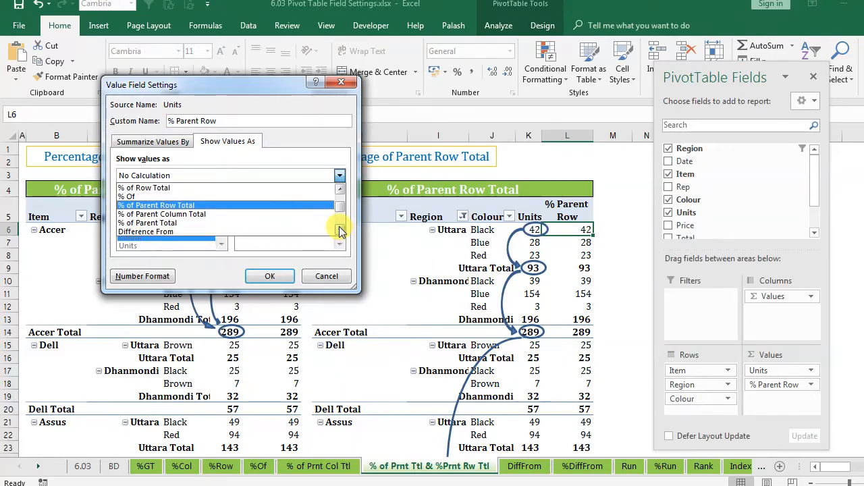
click(341, 231)
click(341, 231)
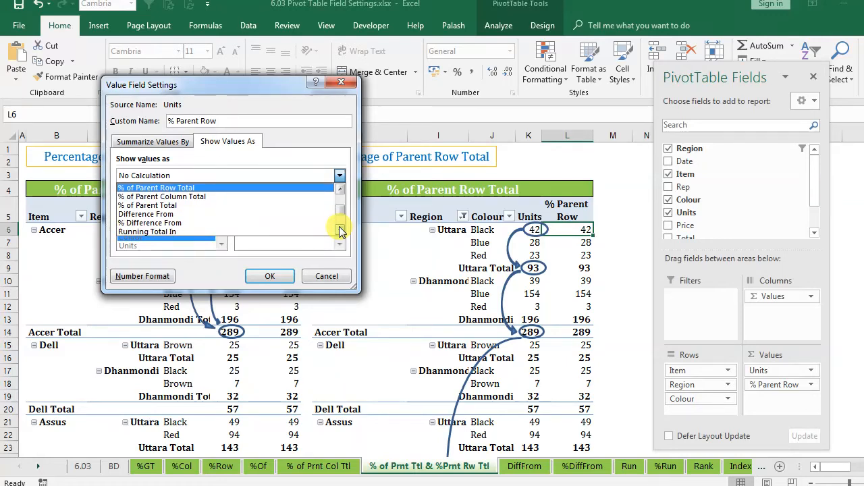
click(191, 190)
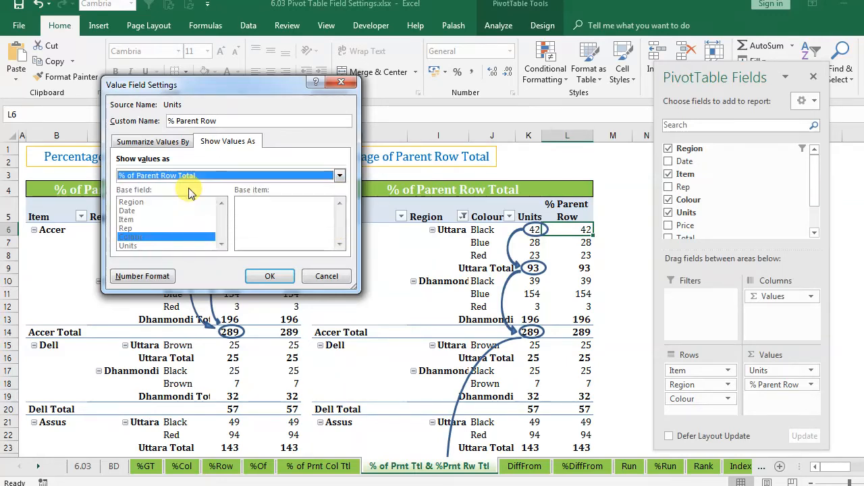
click(270, 276)
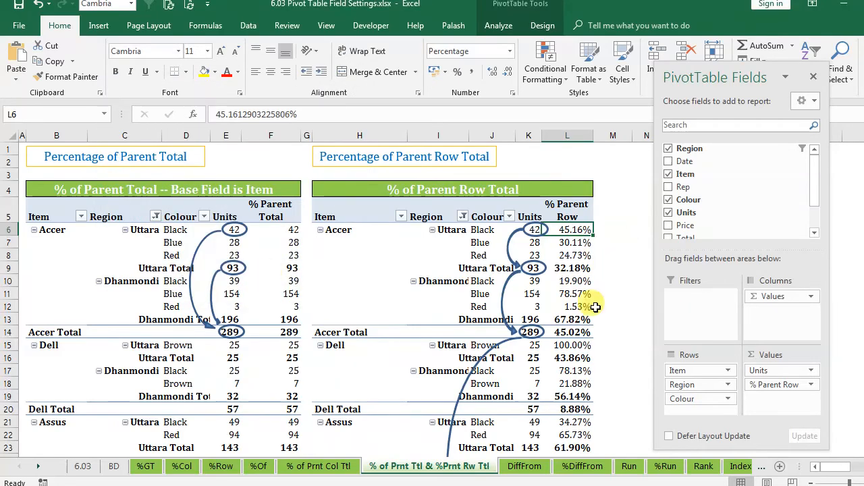
- Switch to Calculator, place it beside the % of Parent Row Total table and enter 4200 for Accer's Black units in Uttara
click(613, 278)
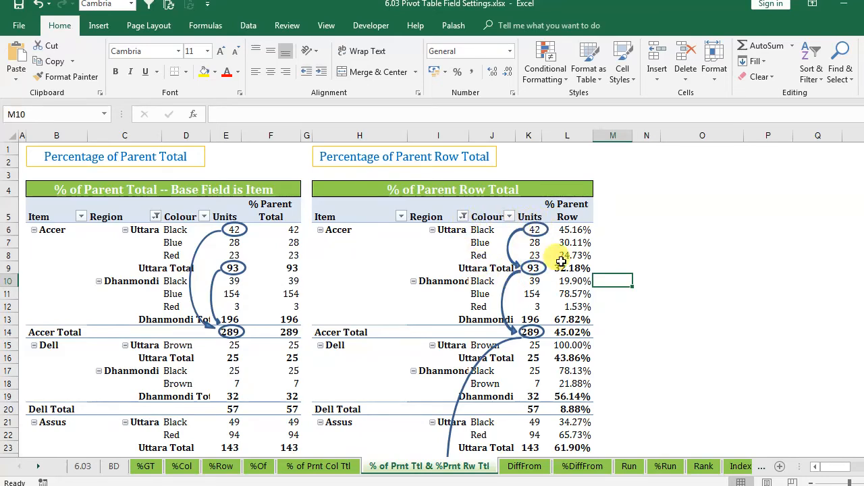
click(575, 228)
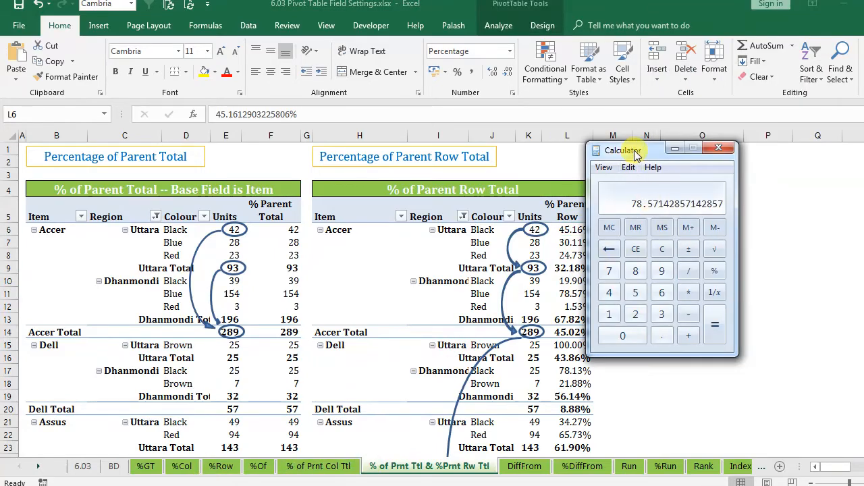
drag(635, 155, 723, 148)
click(705, 283)
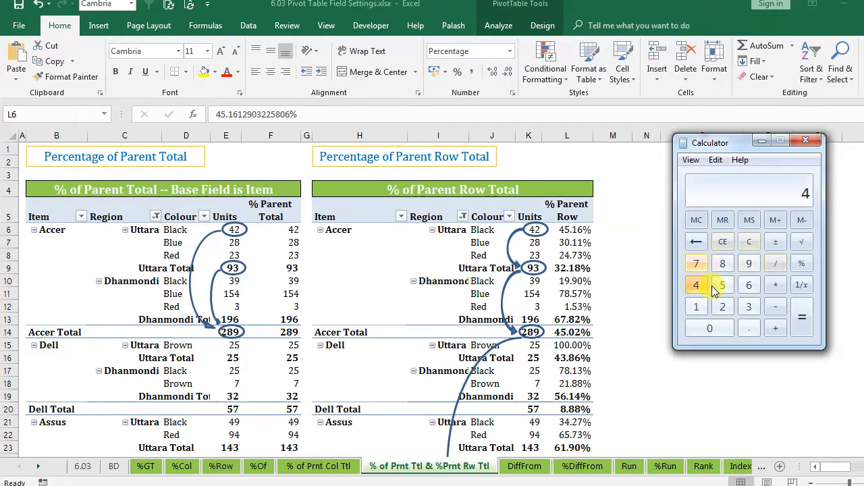
click(715, 331)
click(714, 331)
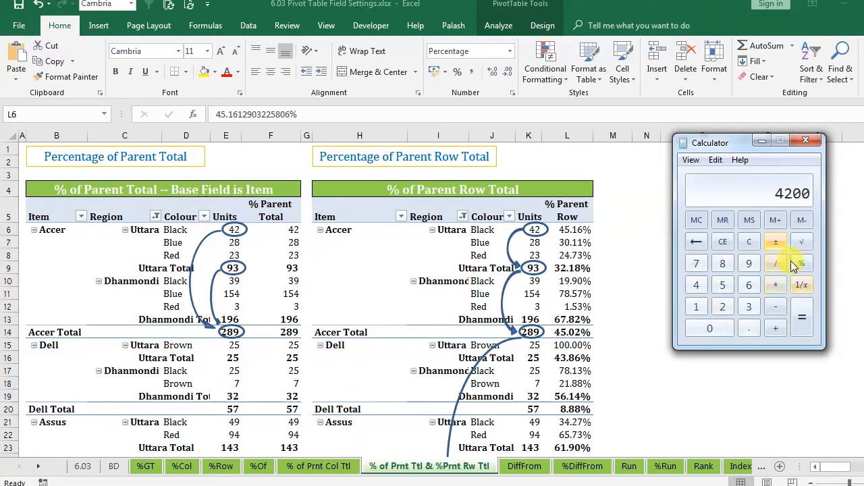
- Calculate 42 × 100 ÷ 93 to check the % Parent Row value of Accer's Black in Uttara
click(700, 287)
click(721, 308)
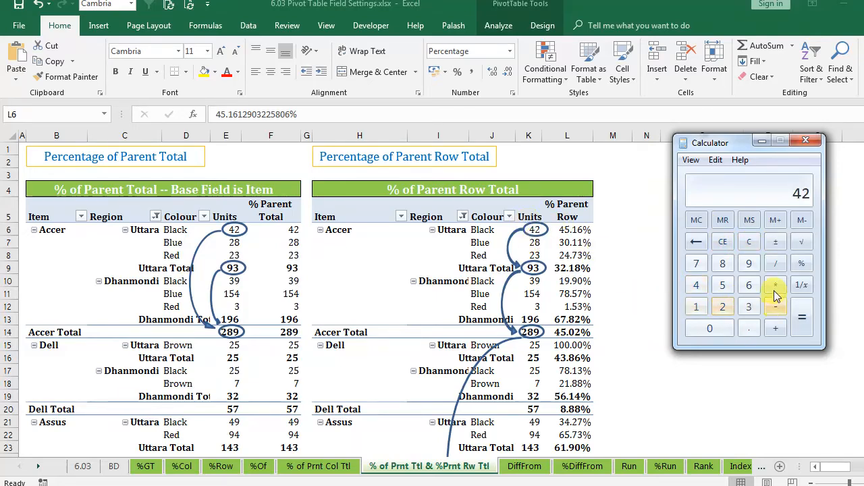
click(710, 329)
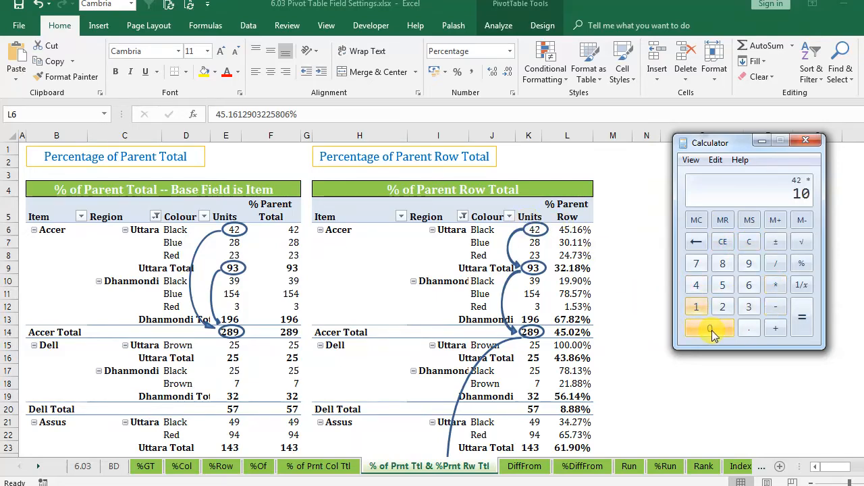
click(710, 330)
click(803, 317)
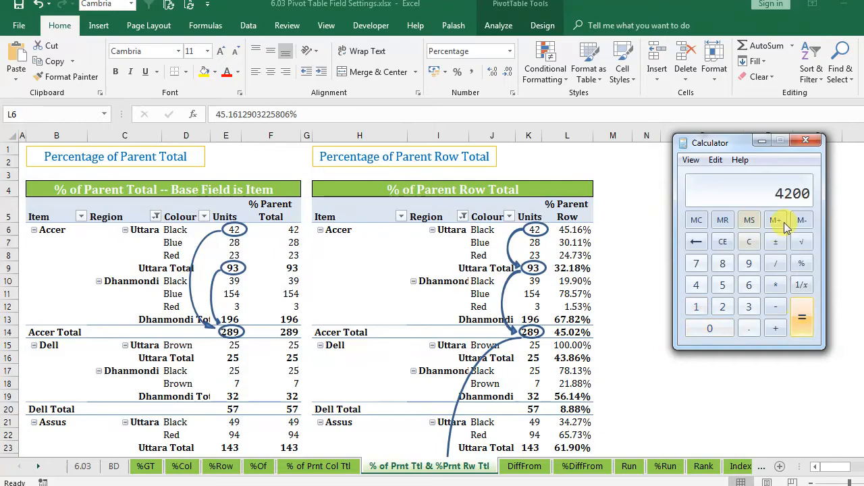
click(748, 266)
click(749, 307)
click(802, 322)
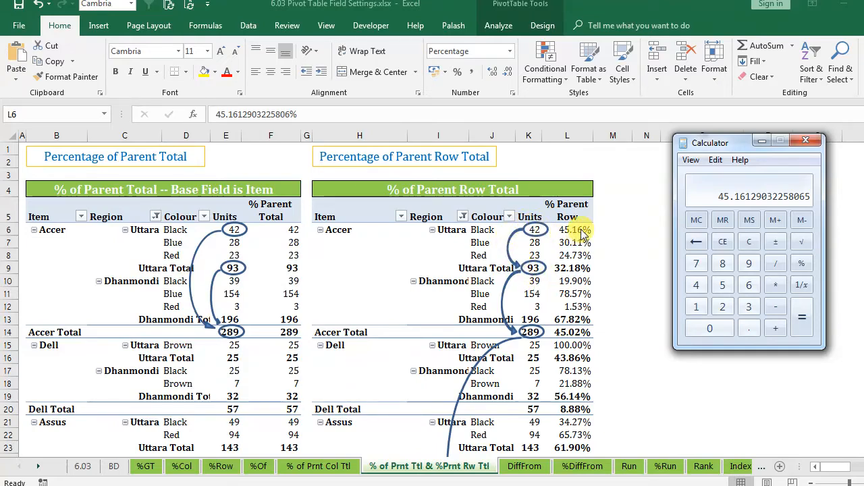
- Examine the % Parent Row values of Accer's Uttara Total, Dhanmondi Total and Accer Total
click(576, 271)
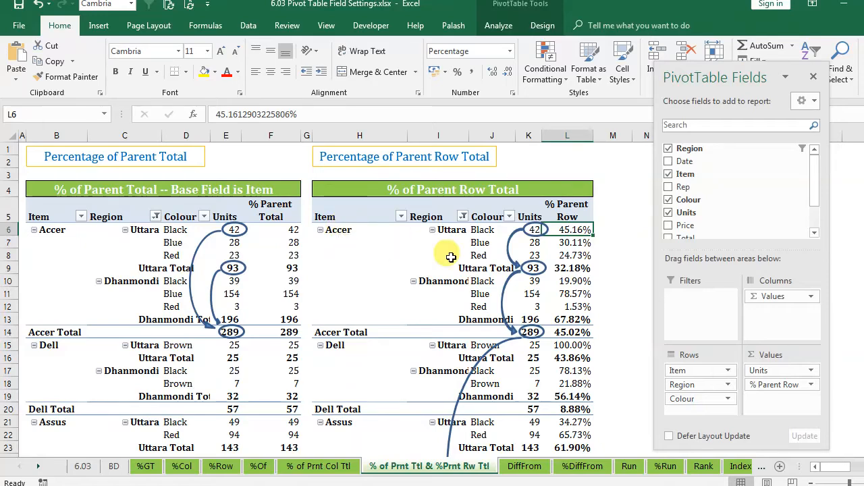
click(571, 269)
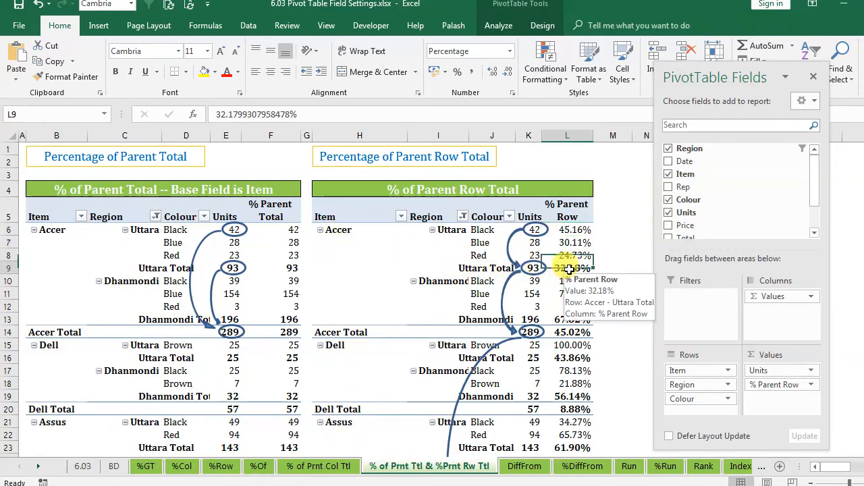
click(565, 319)
click(566, 332)
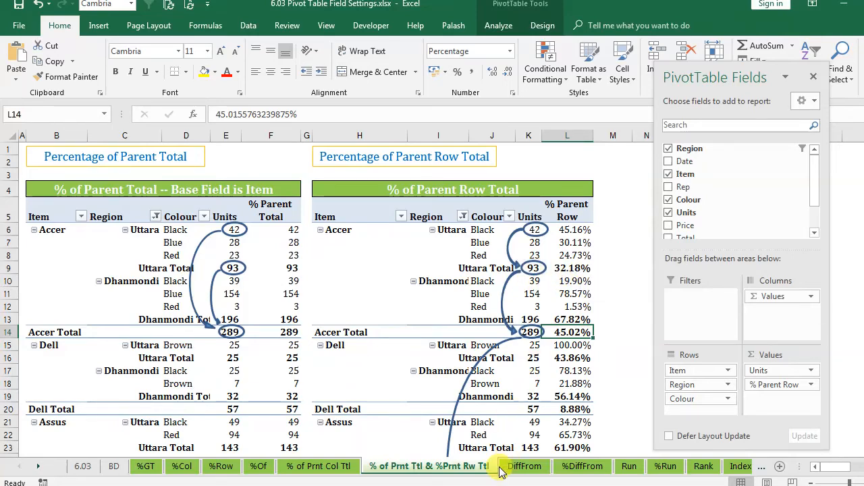
- Switch to Calculator and calculate 9300 ÷ 289 to check the % Parent Row value of Accer's Uttara Total
key(alt+Tab)
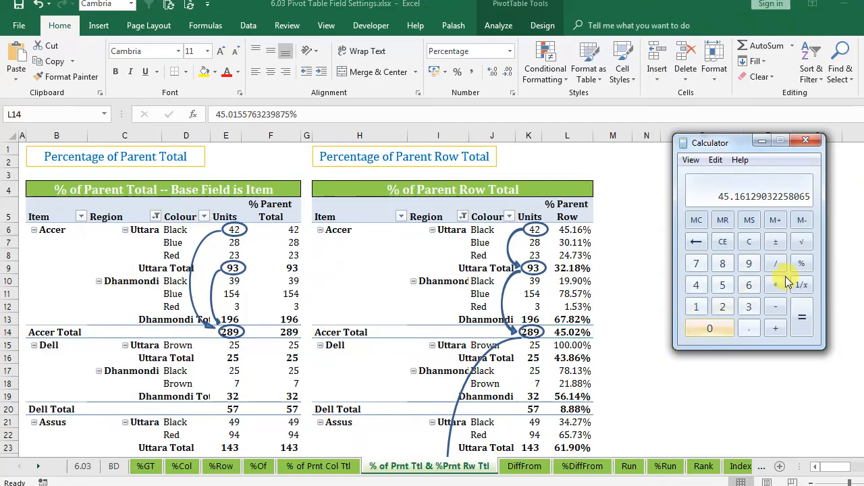
click(729, 243)
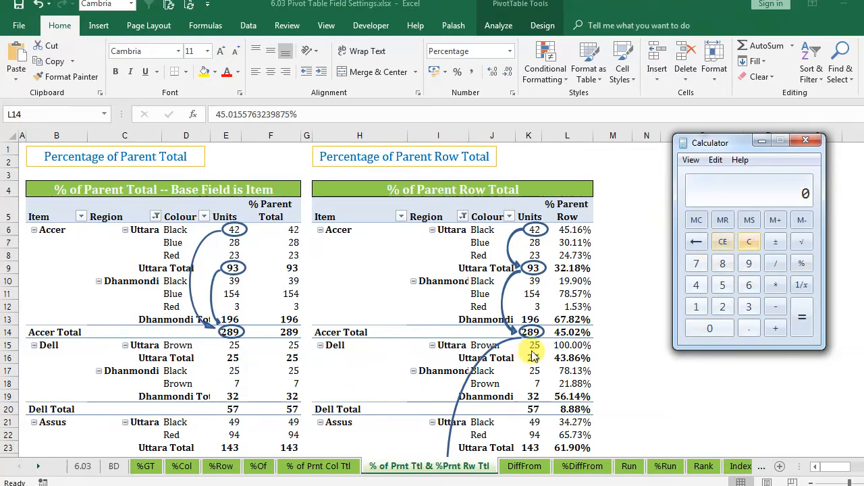
click(747, 264)
click(751, 311)
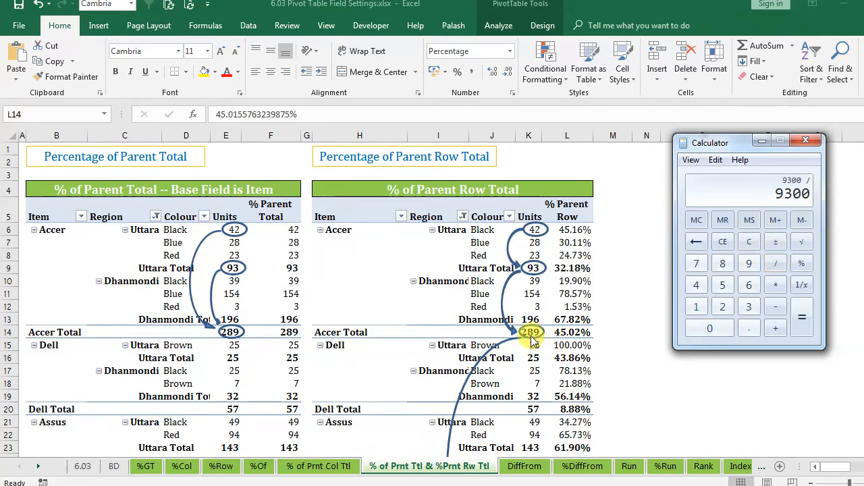
click(722, 307)
click(722, 263)
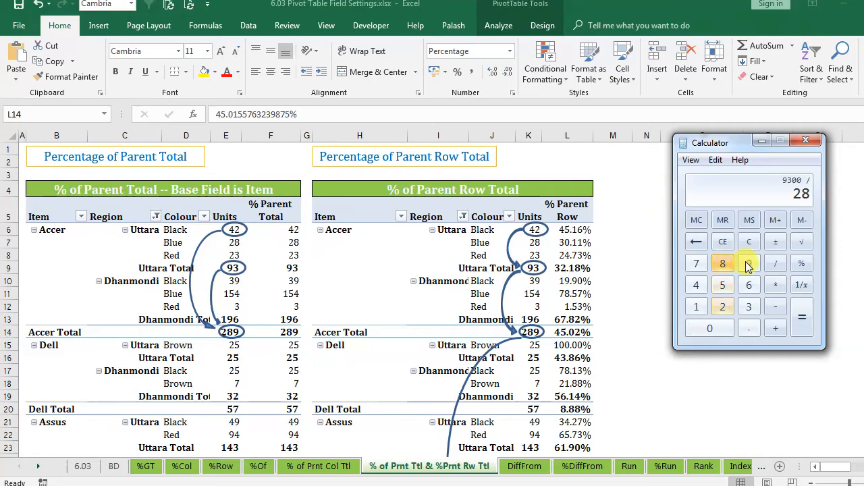
click(802, 318)
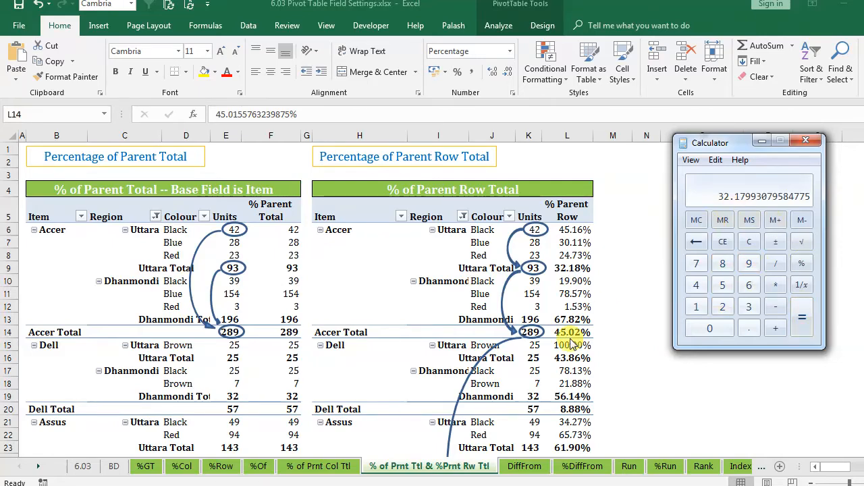
click(805, 139)
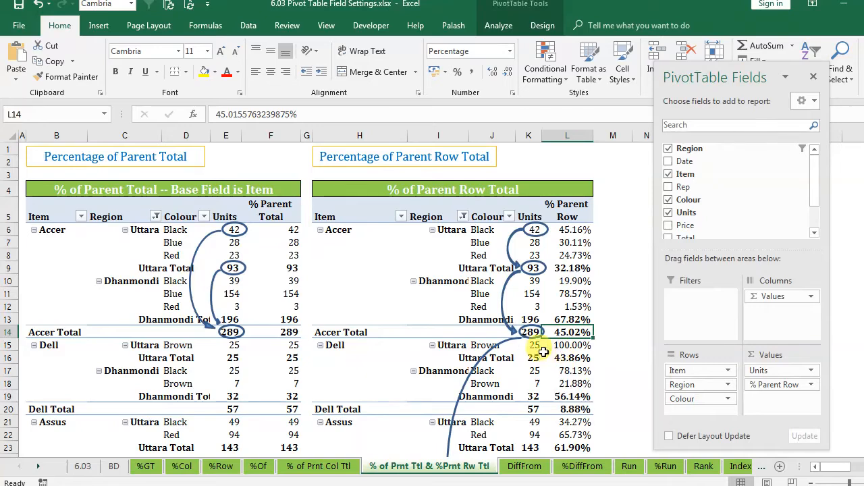
- Compare the Accer Total units with the Grand Total units in the % of Parent Row Total table
scroll(490, 335, down, 8)
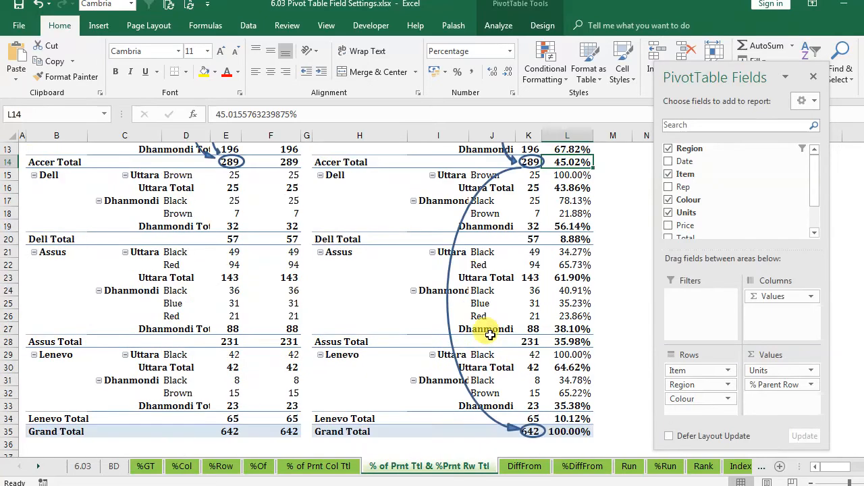
scroll(542, 368, up, 8)
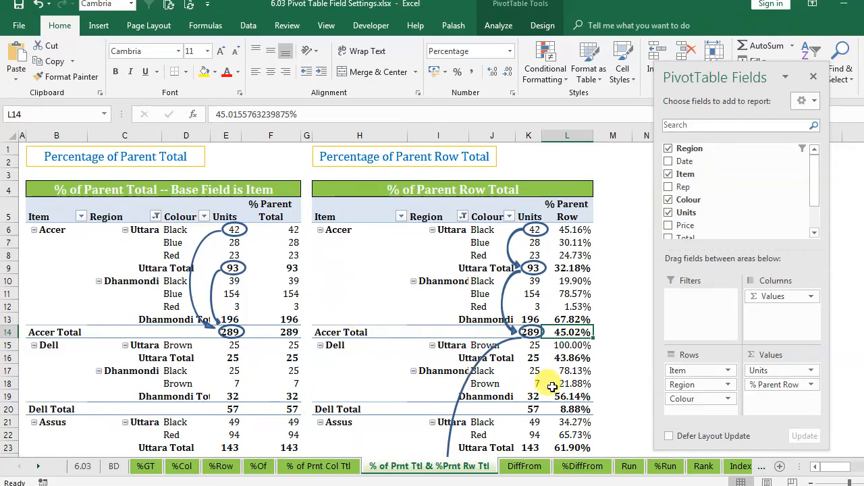
scroll(547, 379, down, 3)
scroll(598, 396, down, 4)
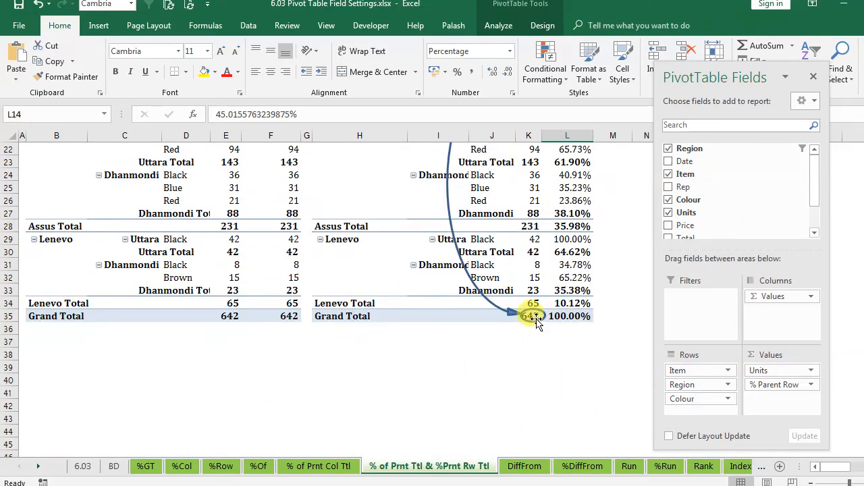
scroll(546, 318, up, 7)
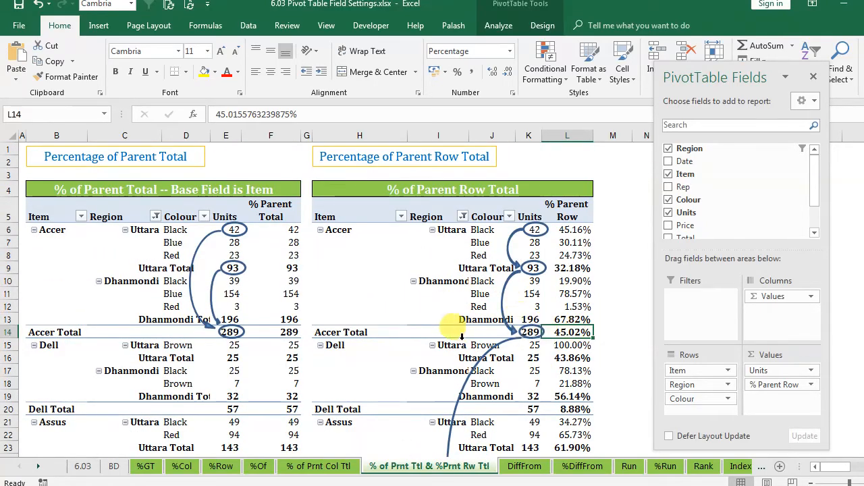
scroll(545, 381, down, 1)
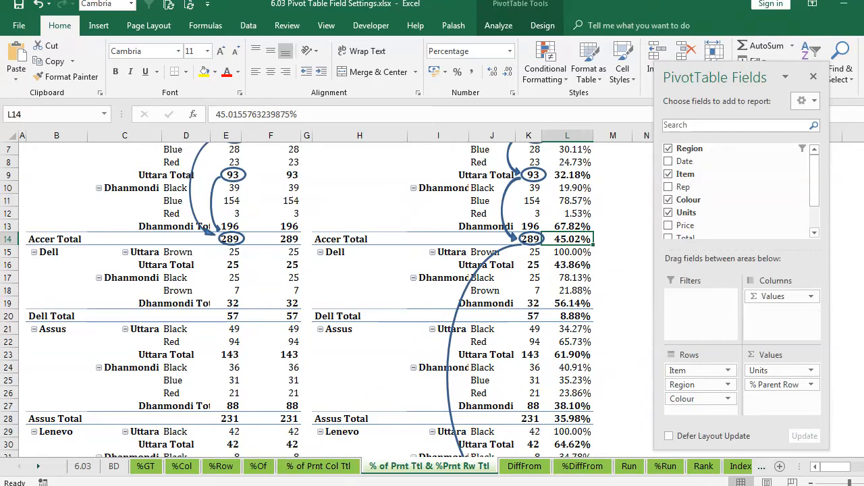
- Switch to Calculator and calculate 28900 ÷ 642 to check the % Parent Row value of Accer Total
key(alt+Tab)
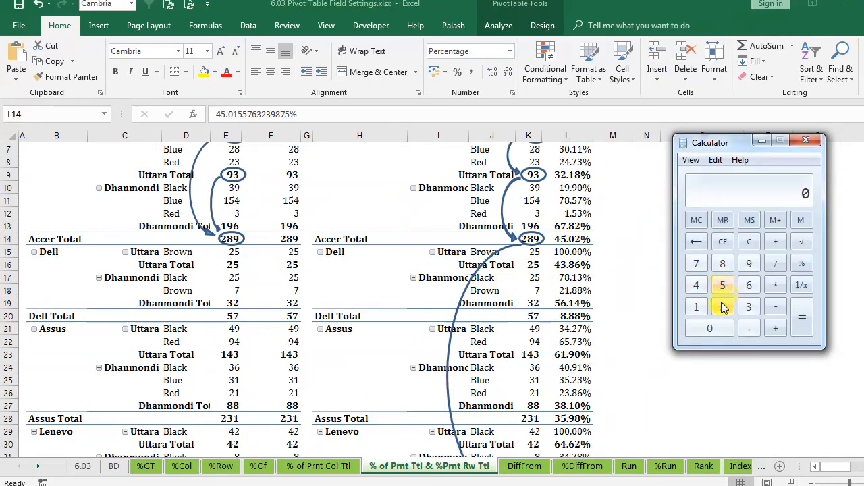
click(722, 306)
click(723, 263)
click(749, 263)
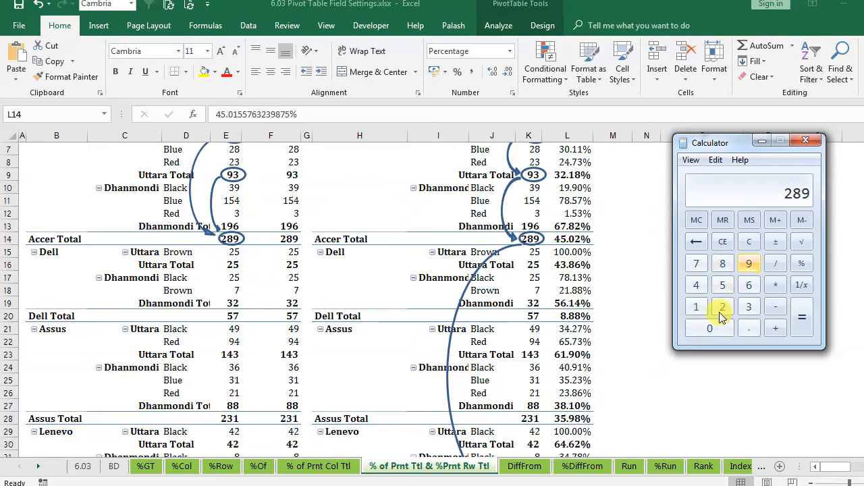
click(709, 328)
click(710, 328)
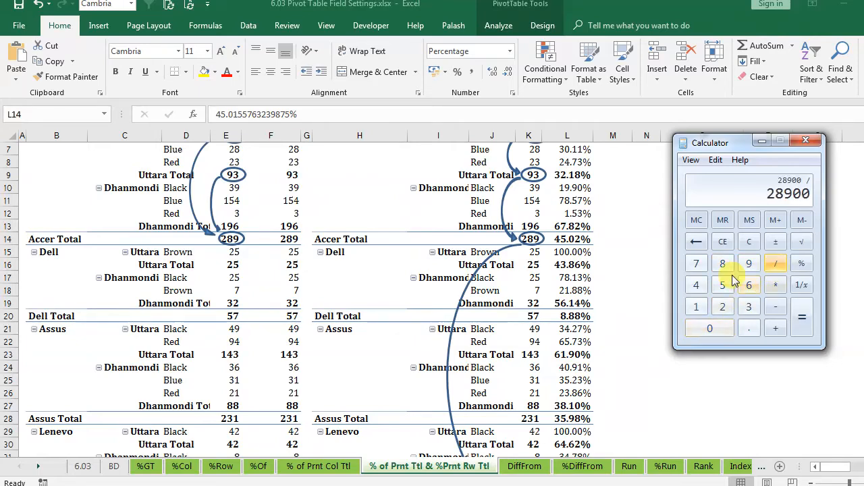
key(alt+Tab)
scroll(595, 316, down, 2)
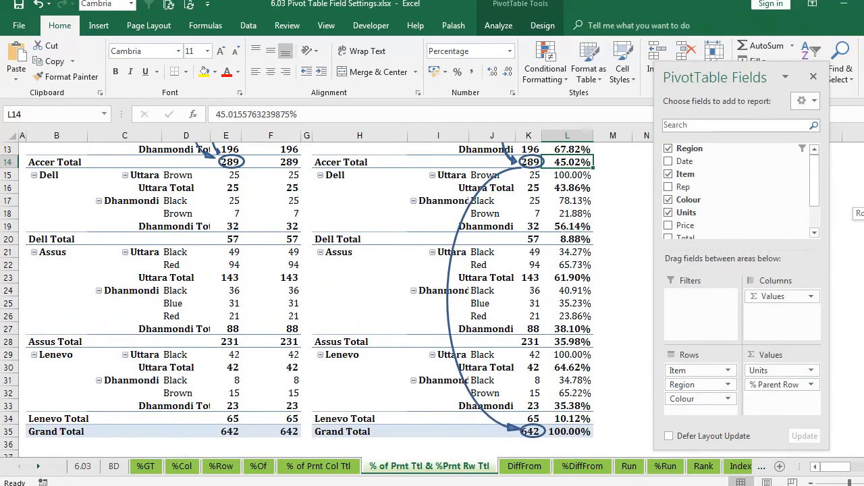
key(alt+Tab)
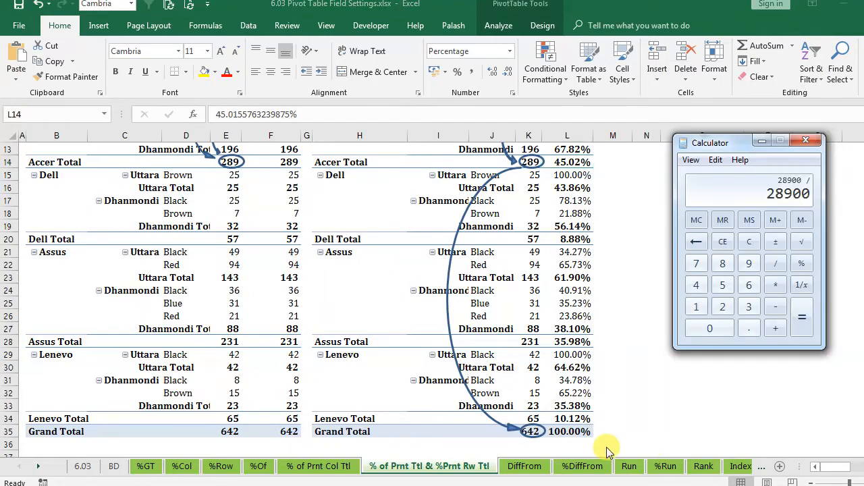
click(751, 286)
click(697, 286)
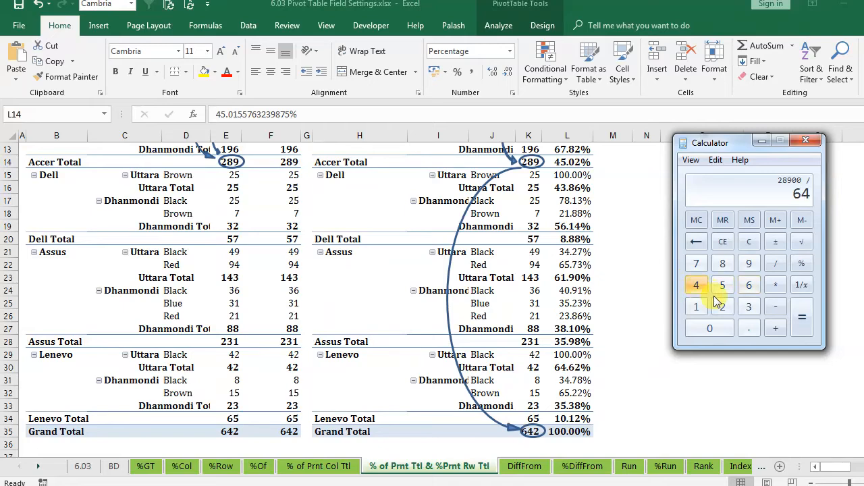
click(723, 307)
click(802, 317)
- Compare the calculated result with Accer Total's % Parent Row value, and close Calculator and the PivotTable Fields pane
key(alt+Tab)
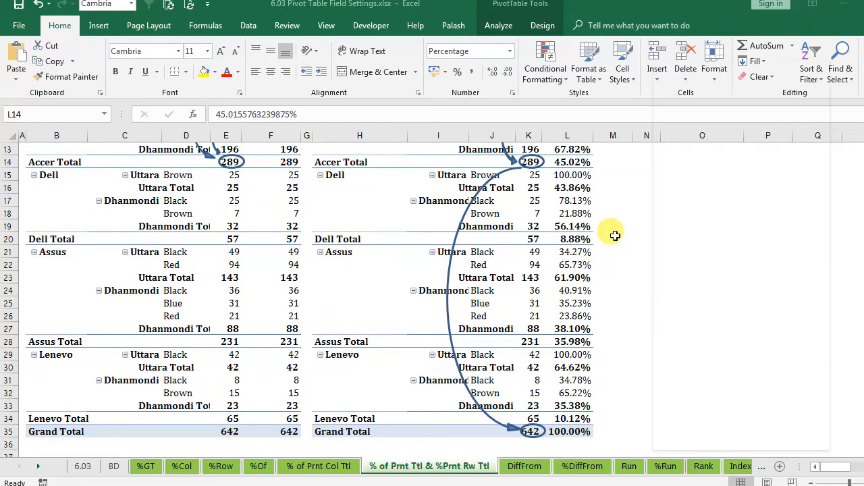
scroll(625, 261, up, 3)
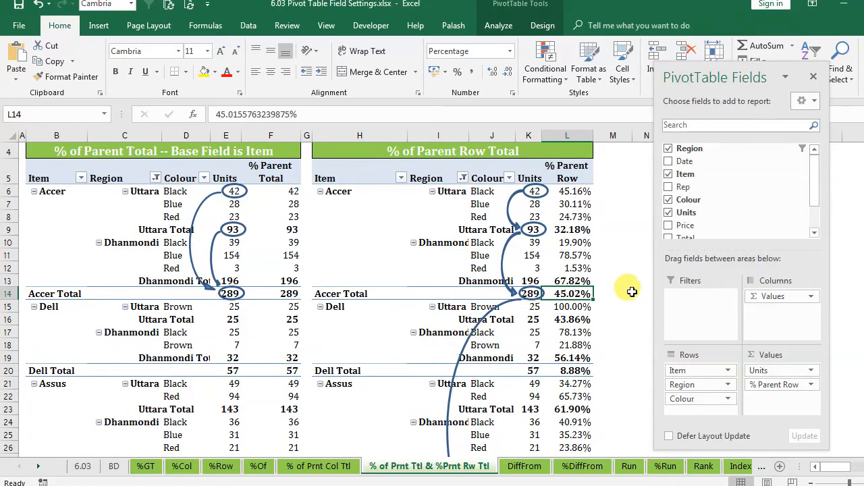
key(alt+Tab)
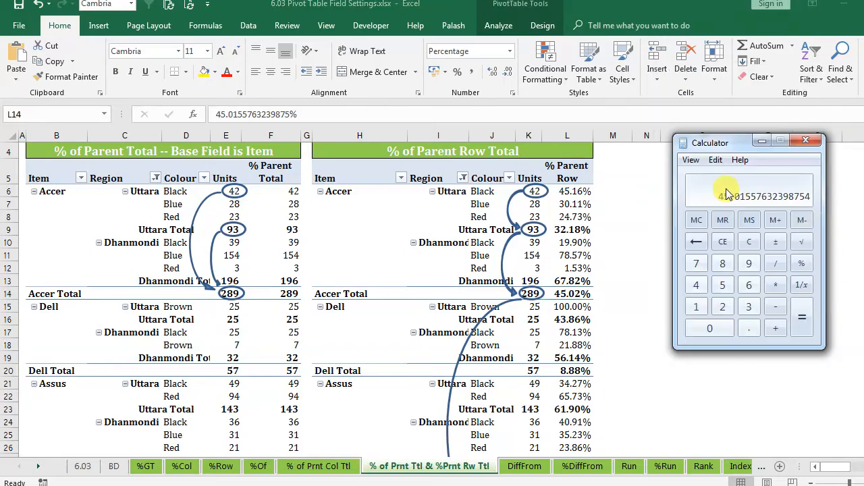
click(805, 139)
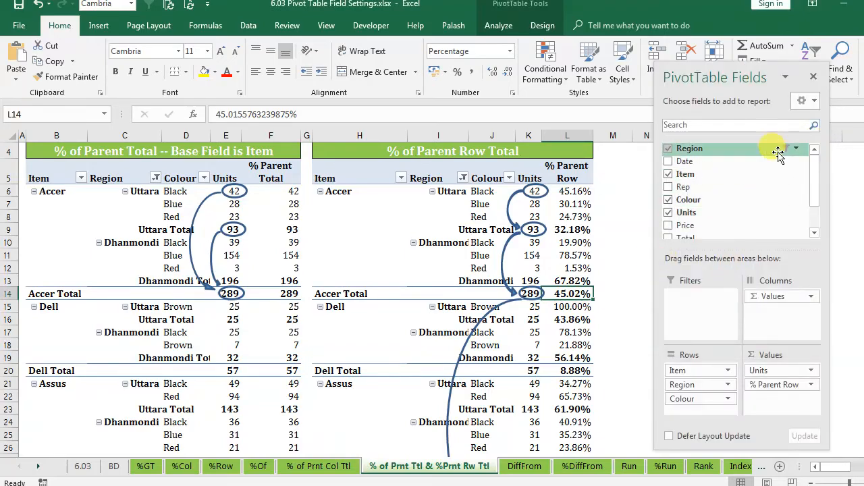
click(813, 76)
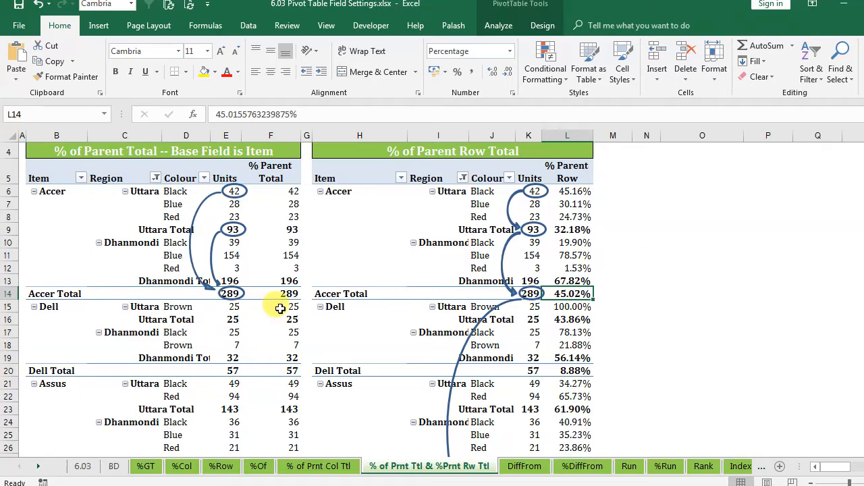
- Show the % Parent Total values as % of Parent Total with Item as the base field
click(136, 219)
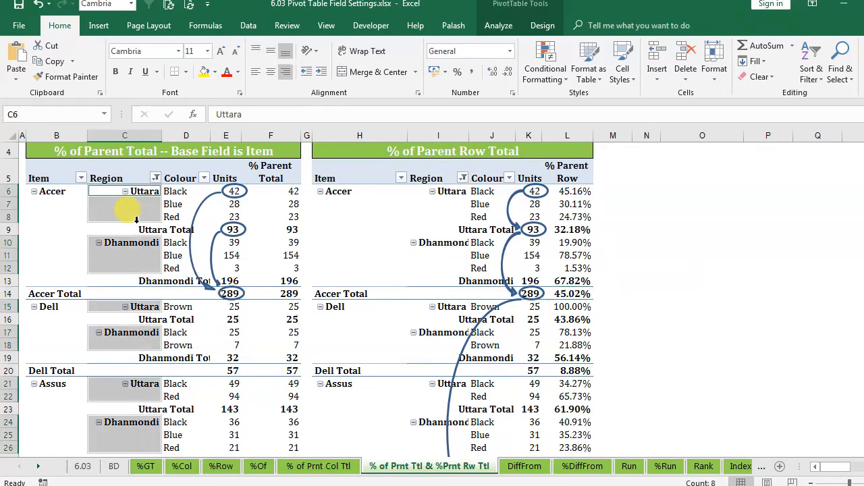
click(231, 347)
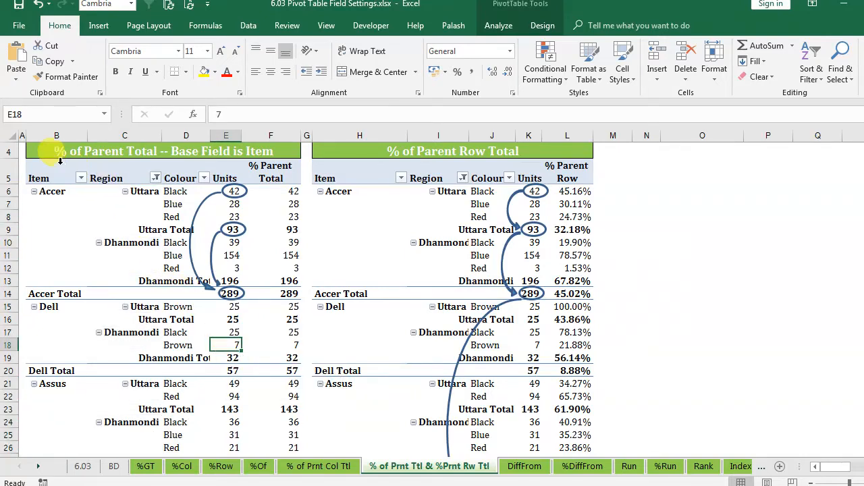
scroll(140, 259, up, 1)
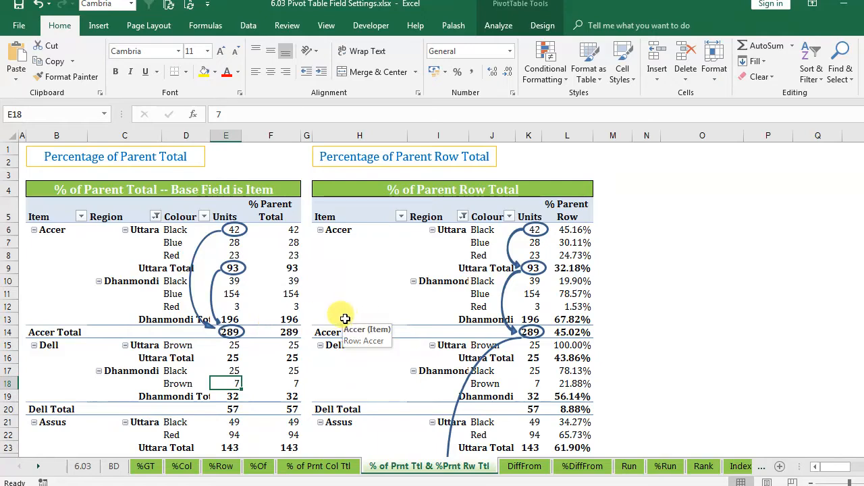
right_click(277, 231)
mouse_move(351, 363)
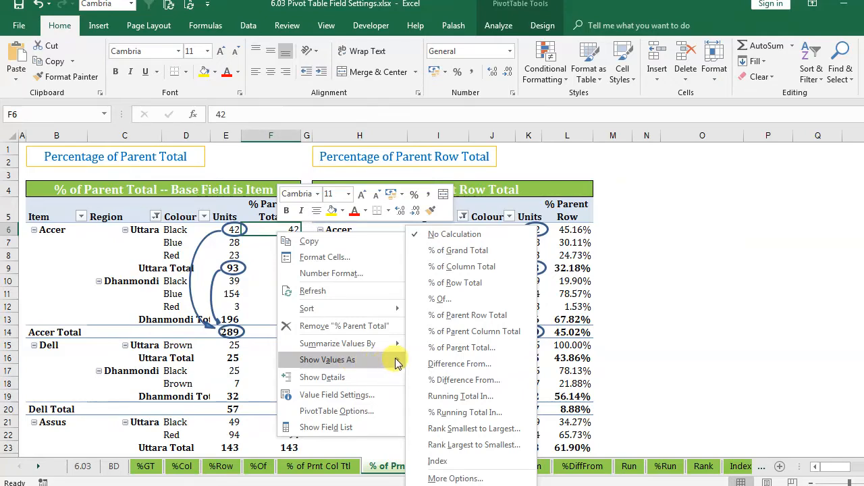
click(453, 347)
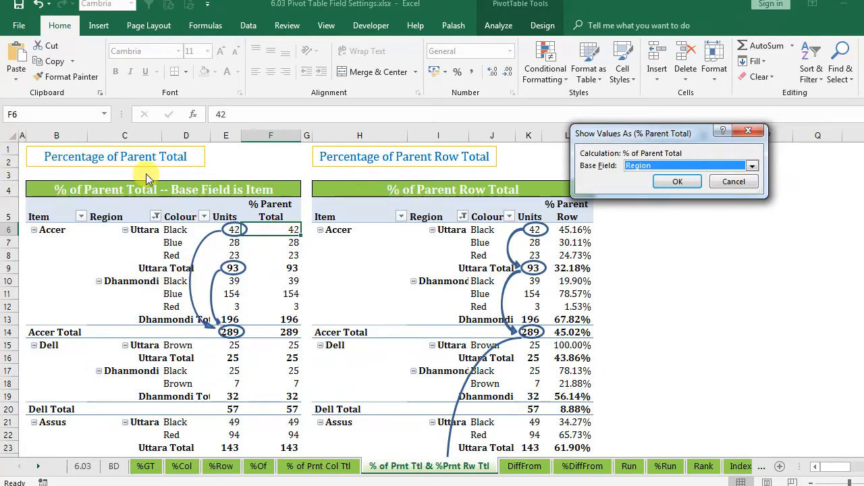
click(752, 165)
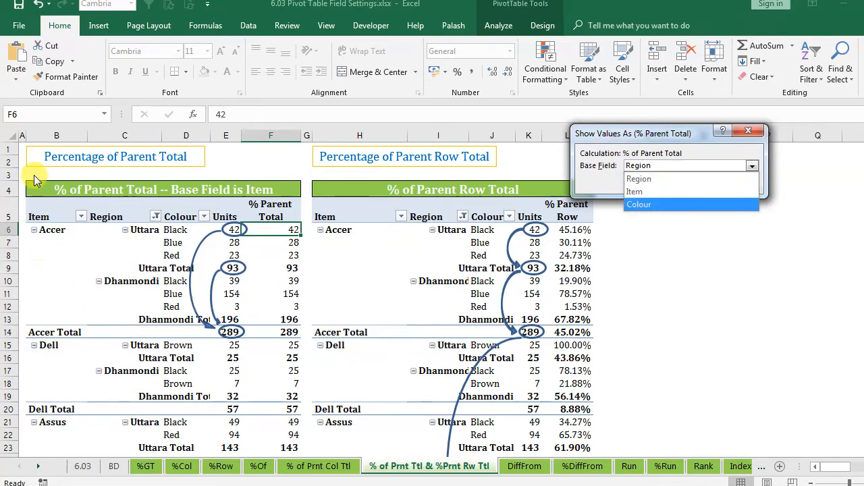
click(640, 193)
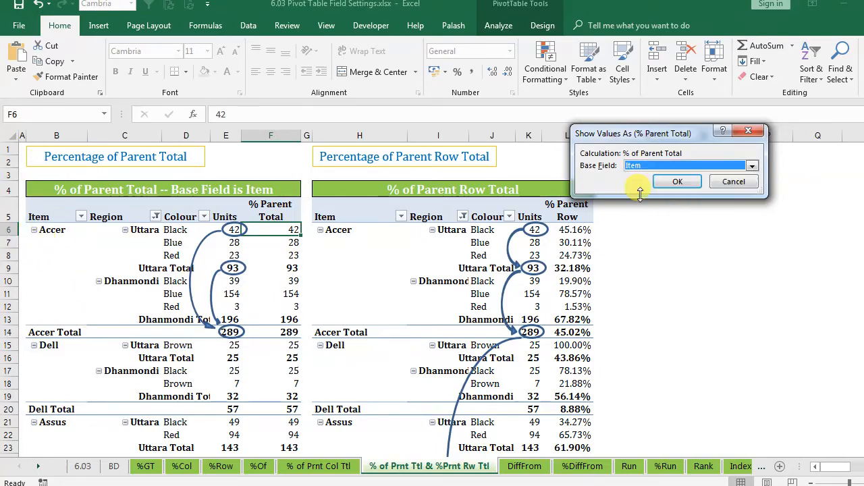
click(675, 182)
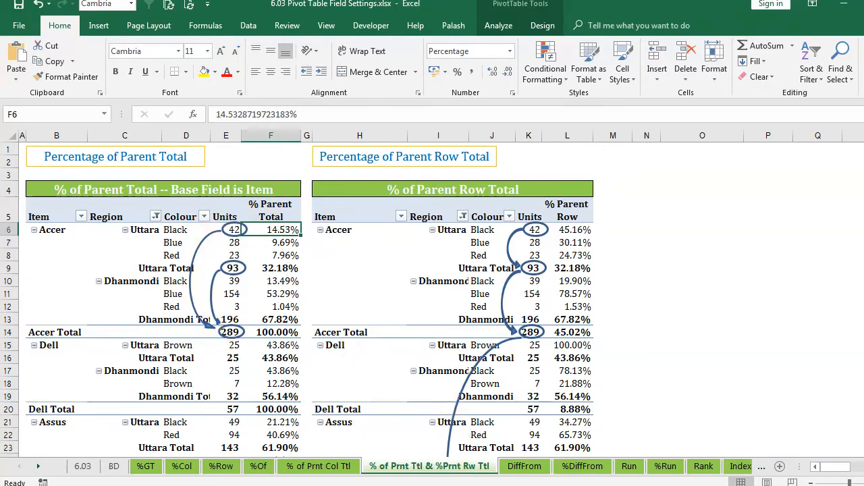
- Calculate 4200 ÷ 289 in Calculator to check the % Parent Total value of Accer's Black in Uttara, and close Calculator
click(473, 485)
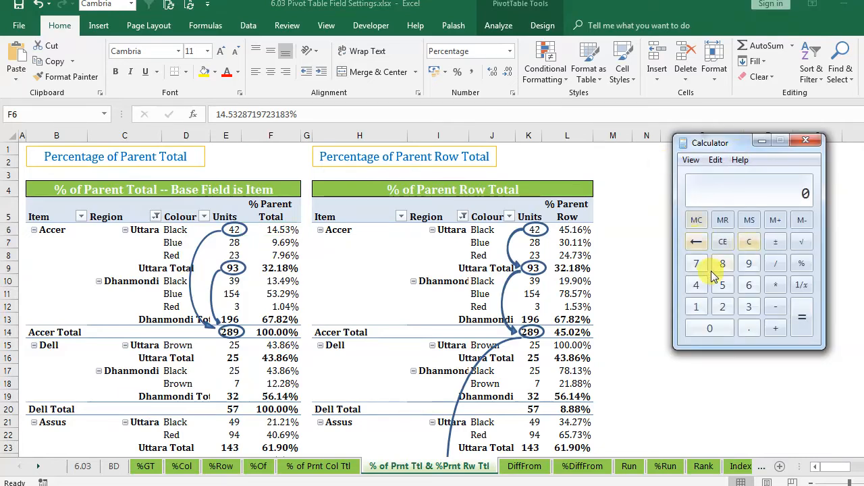
click(696, 285)
click(722, 306)
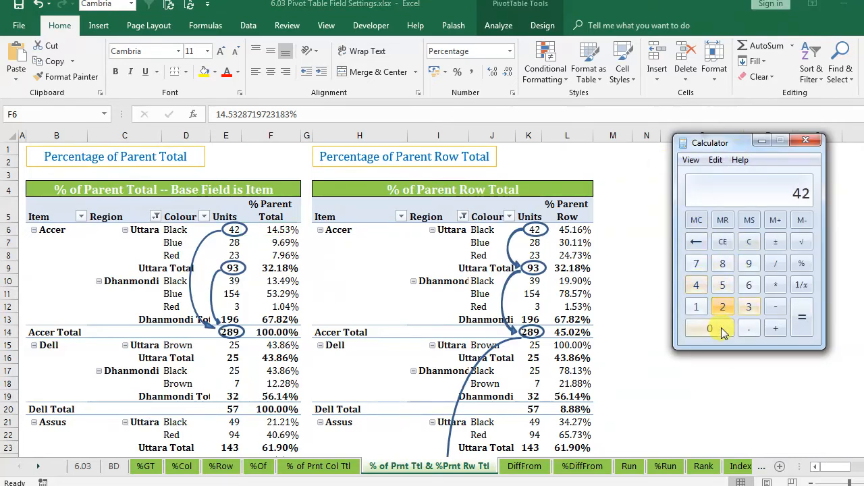
click(721, 330)
click(720, 330)
click(777, 264)
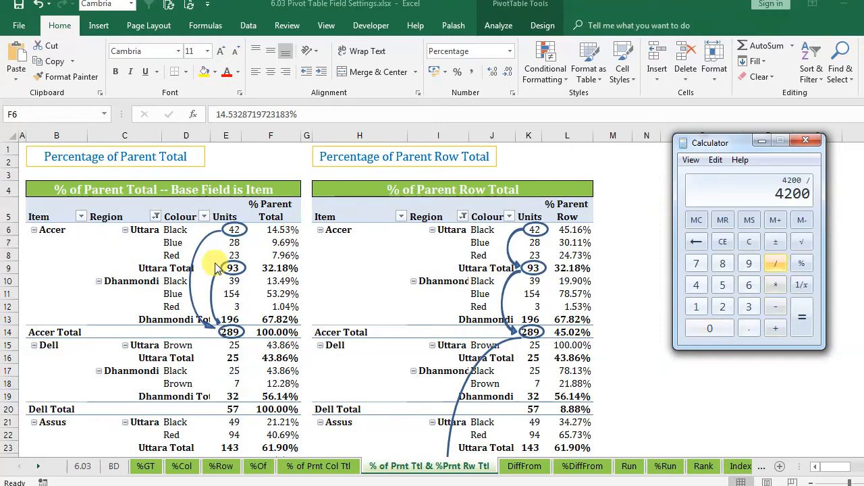
click(723, 306)
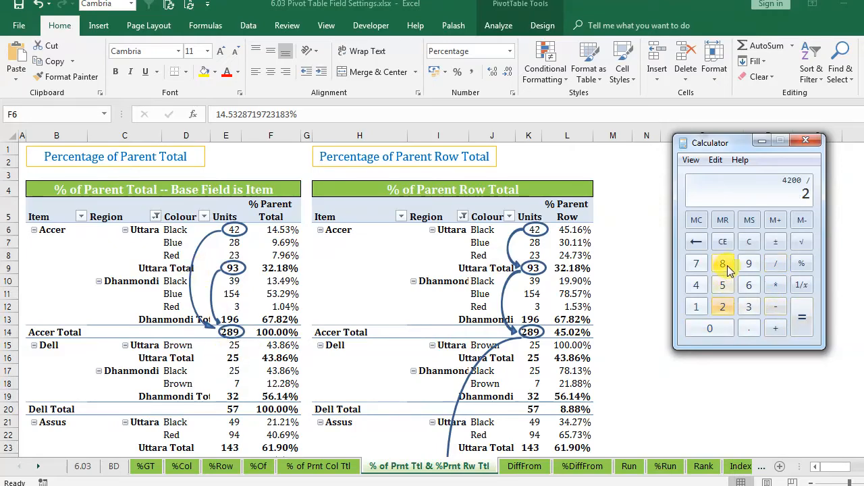
click(722, 263)
click(749, 264)
click(803, 316)
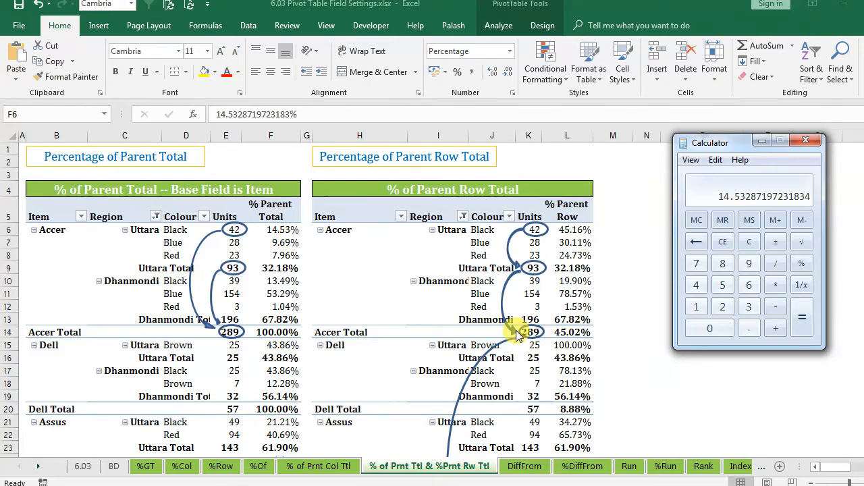
click(797, 140)
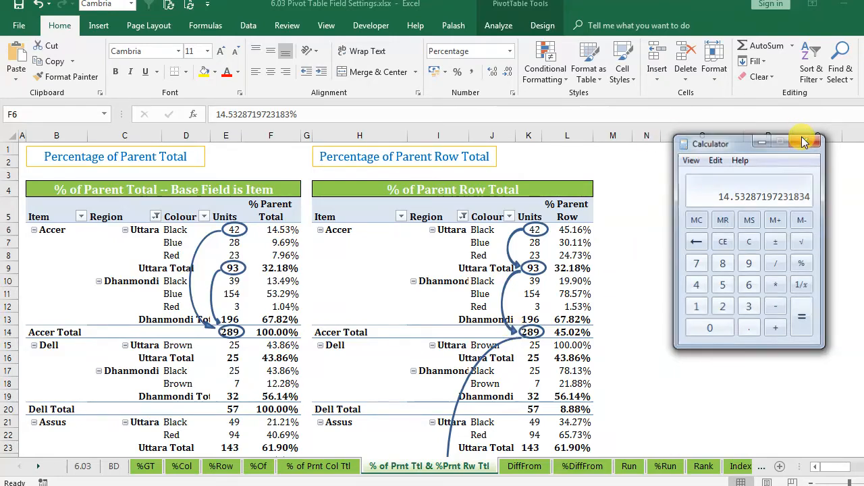
- Go to the DiffFrom worksheet
mouse_move(489, 485)
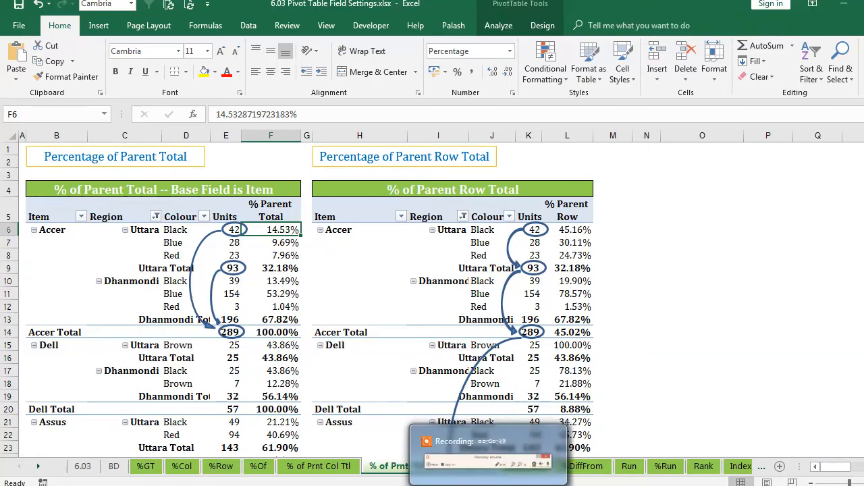
click(669, 331)
click(517, 467)
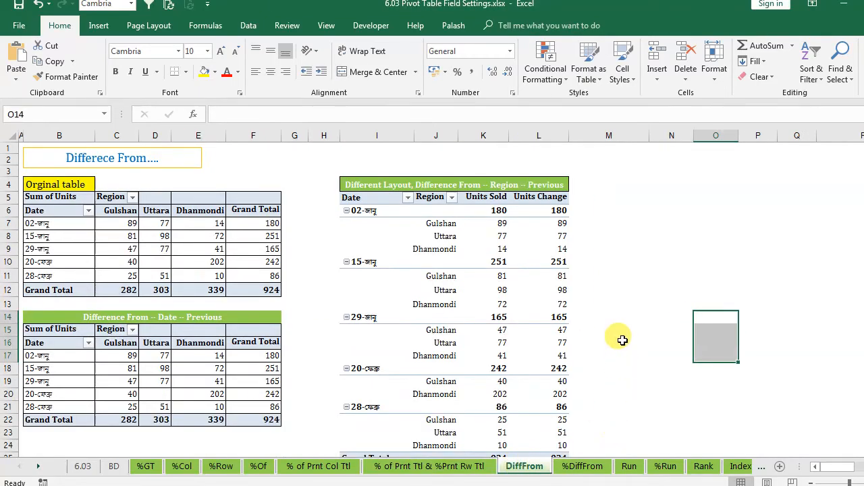
click(621, 340)
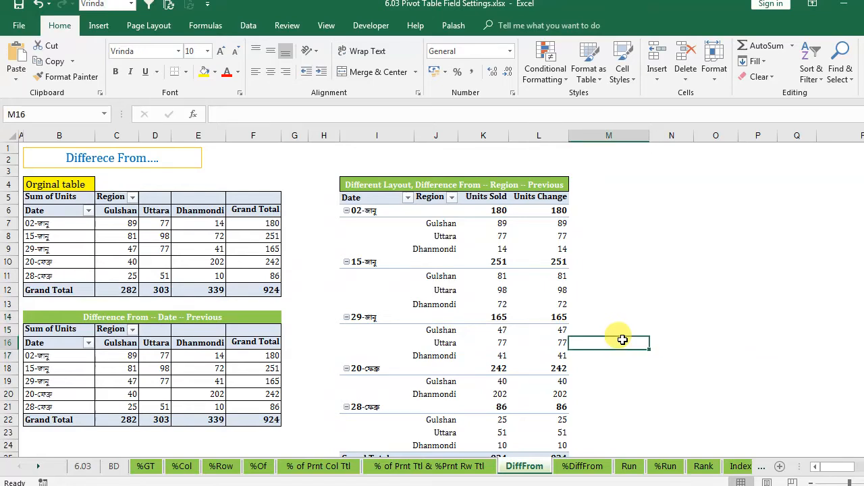
click(310, 342)
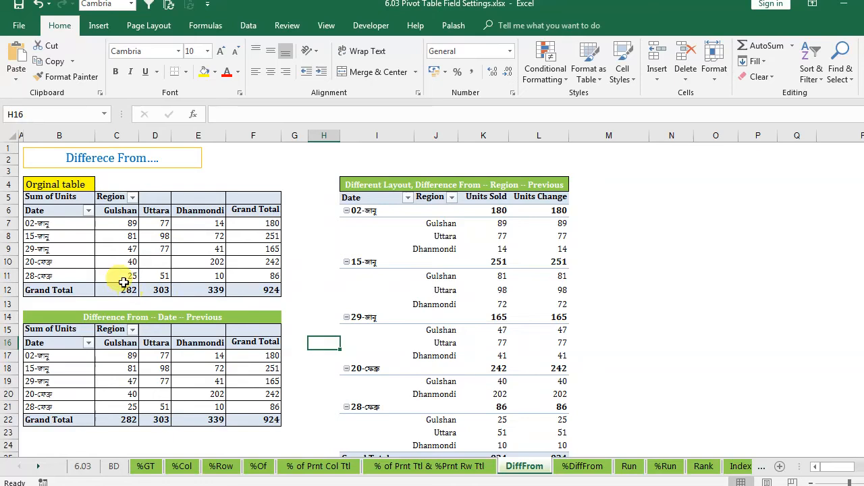
- Examine the dates, the units per region and the first two dates' grand totals in the original table
drag(59, 224, 65, 276)
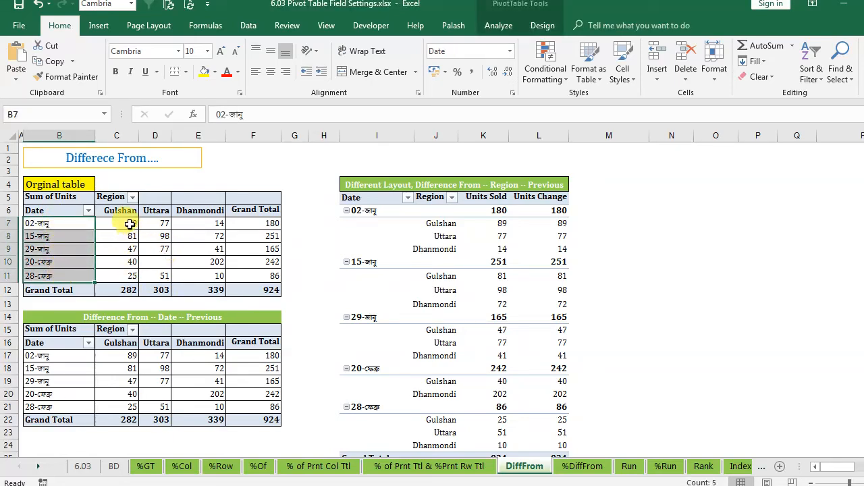
drag(125, 220, 205, 281)
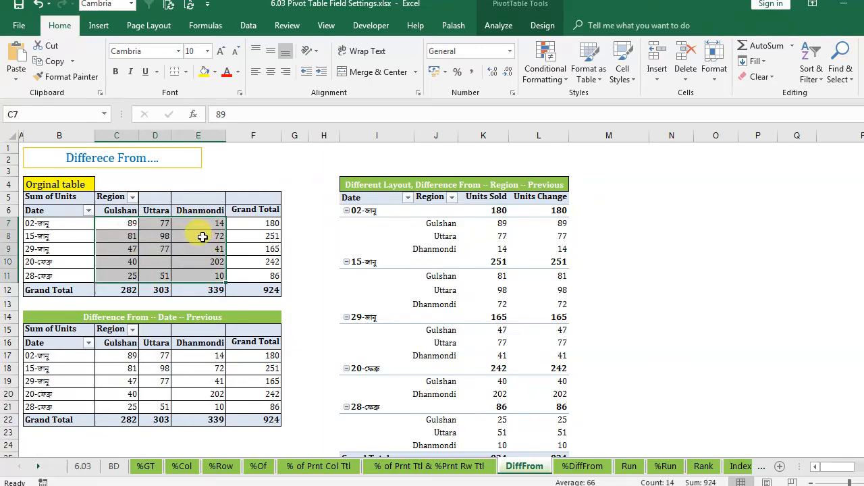
click(258, 224)
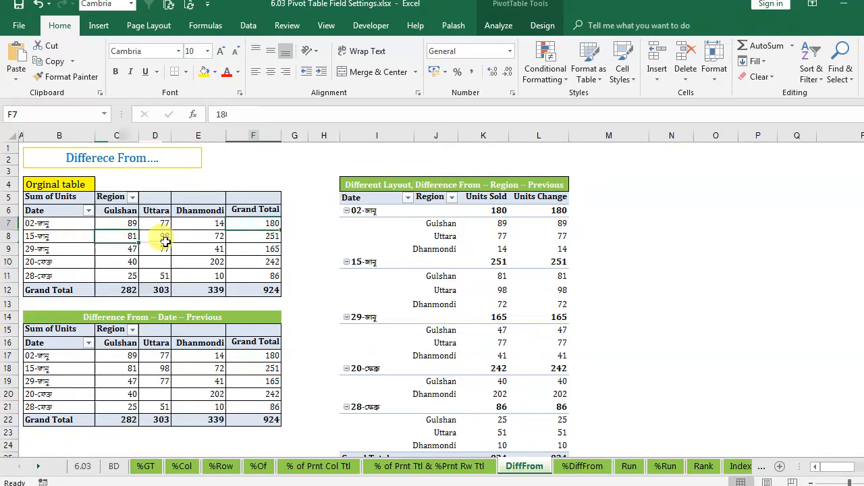
click(118, 236)
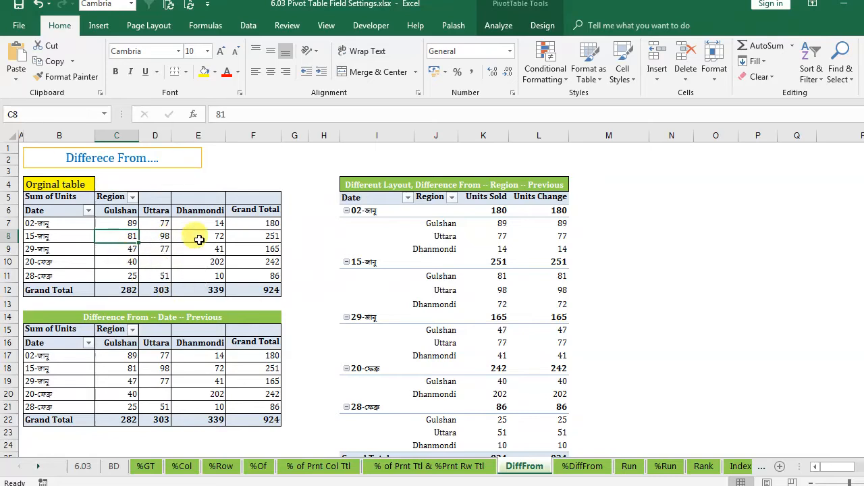
click(253, 237)
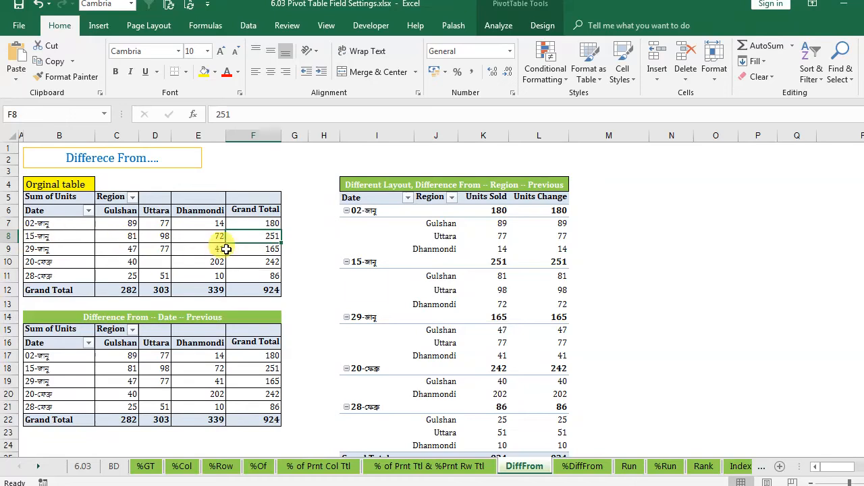
mouse_move(226, 249)
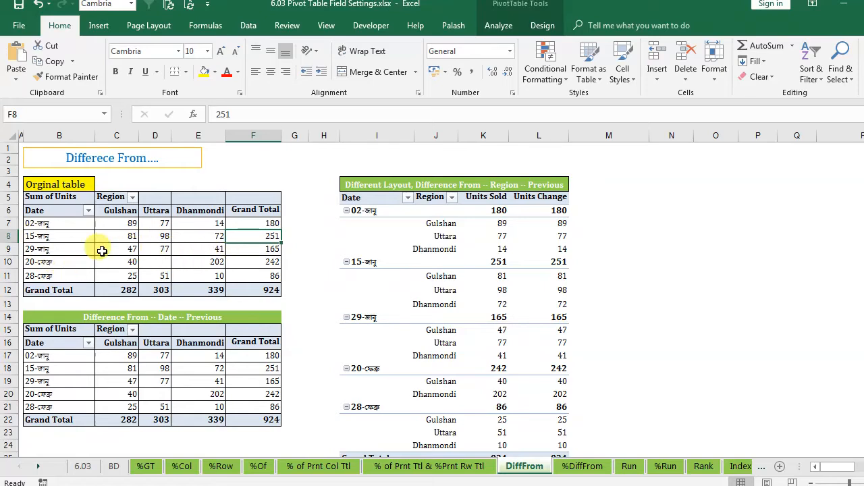
- Choose Difference From as the Show Values As calculation for Sum of Units in the Difference From -- Date -- Previous pivot table
mouse_move(277, 263)
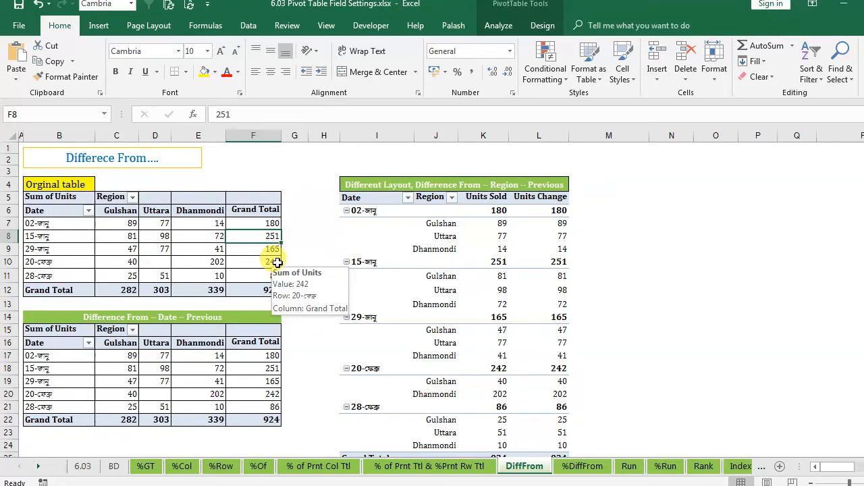
right_click(194, 360)
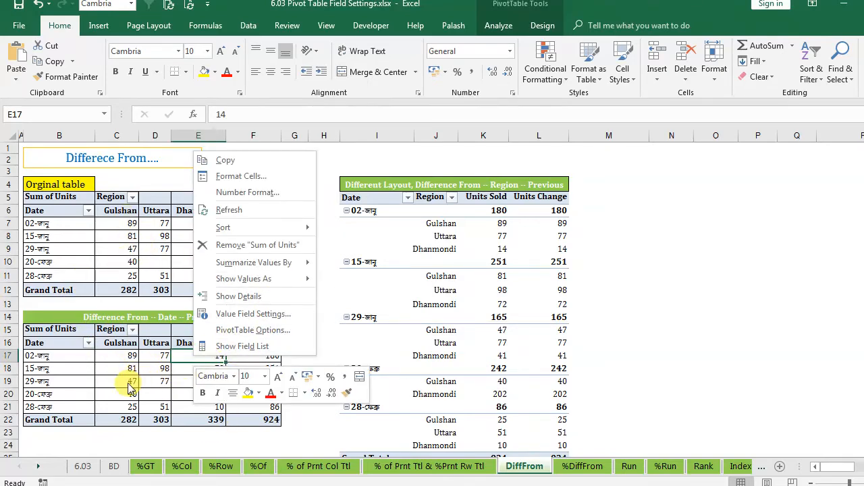
key(Escape)
right_click(204, 359)
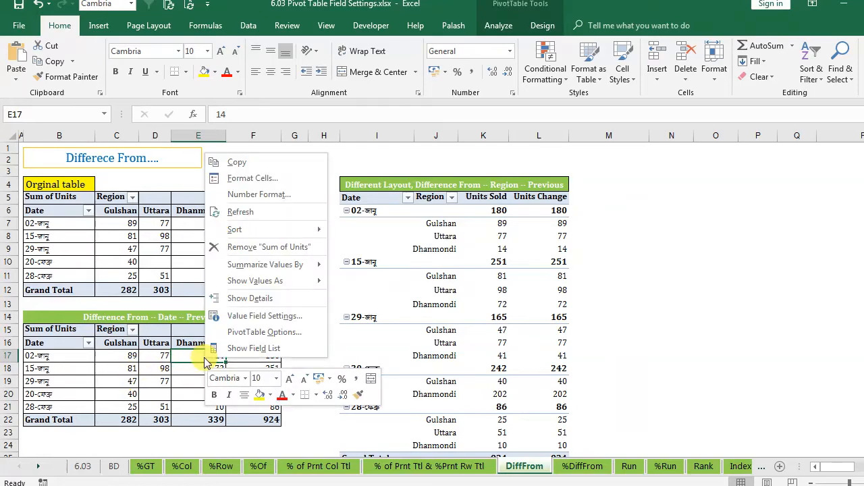
click(276, 315)
drag(289, 209, 710, 152)
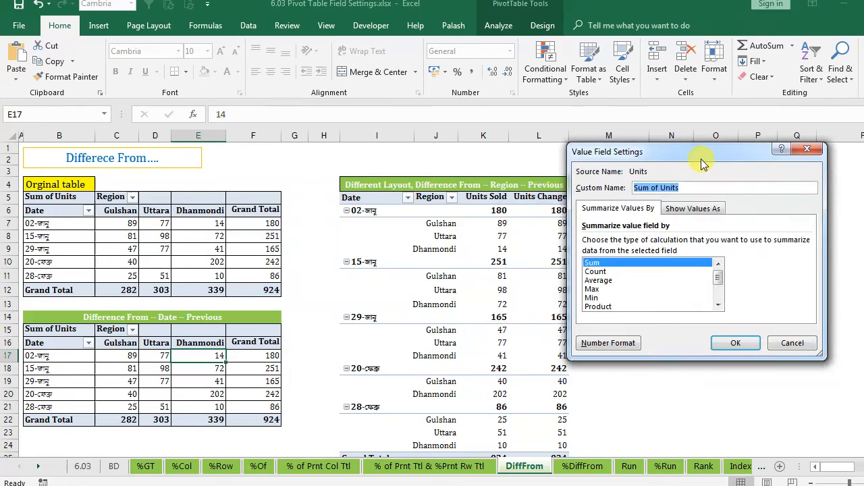
click(710, 209)
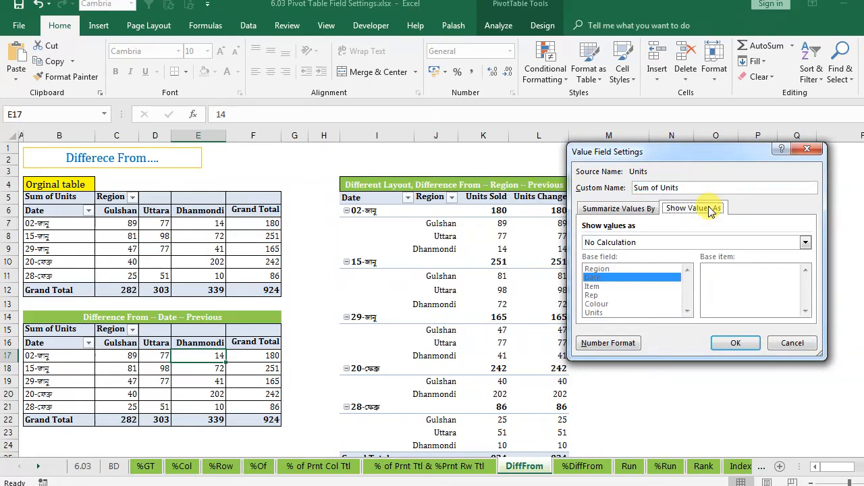
click(805, 243)
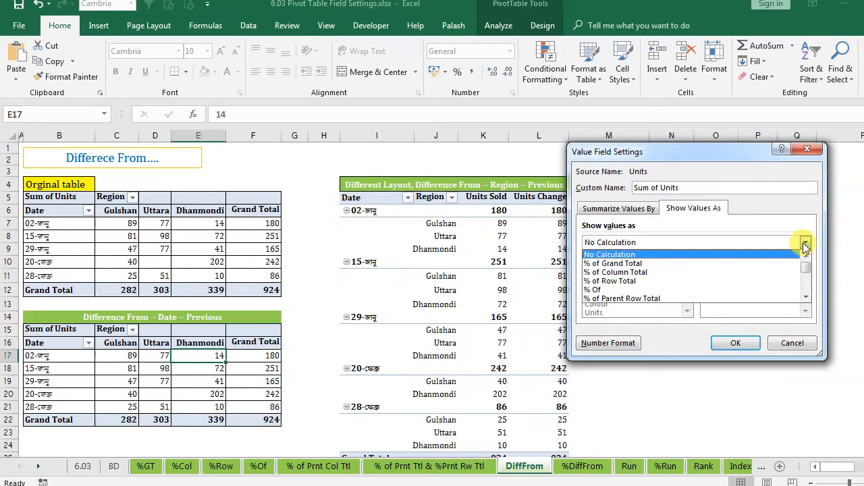
click(806, 297)
click(806, 297)
click(805, 297)
click(805, 297)
click(805, 297)
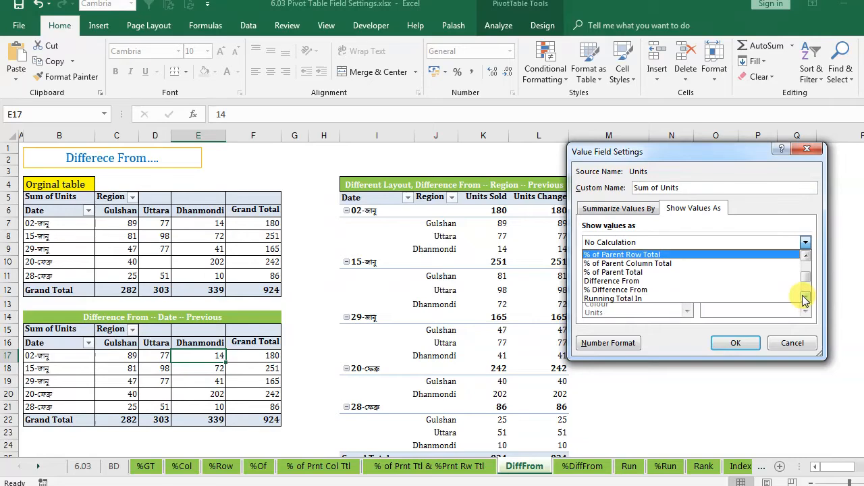
click(640, 282)
- Base the Difference From calculation on the Date field with (previous) as the base item, and apply it
drag(669, 154, 463, 129)
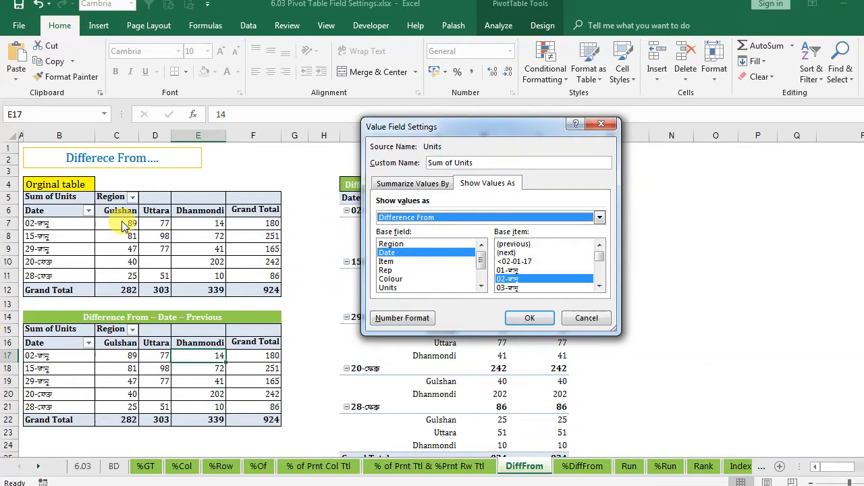
click(405, 252)
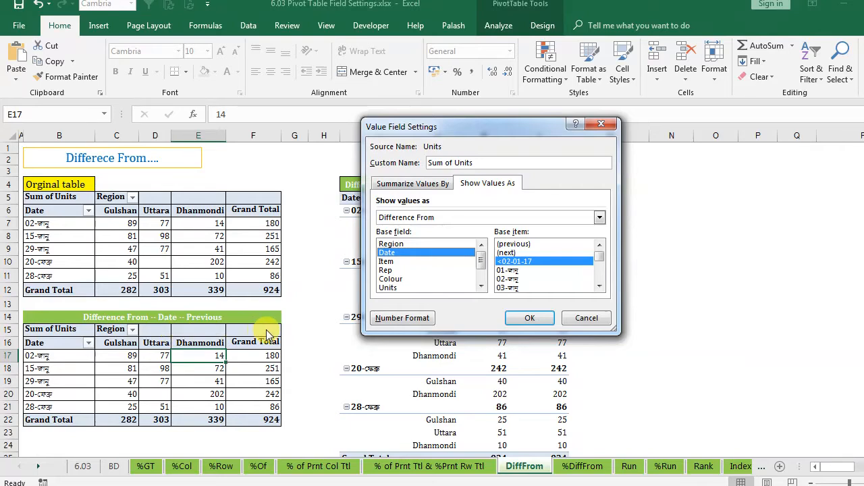
click(521, 245)
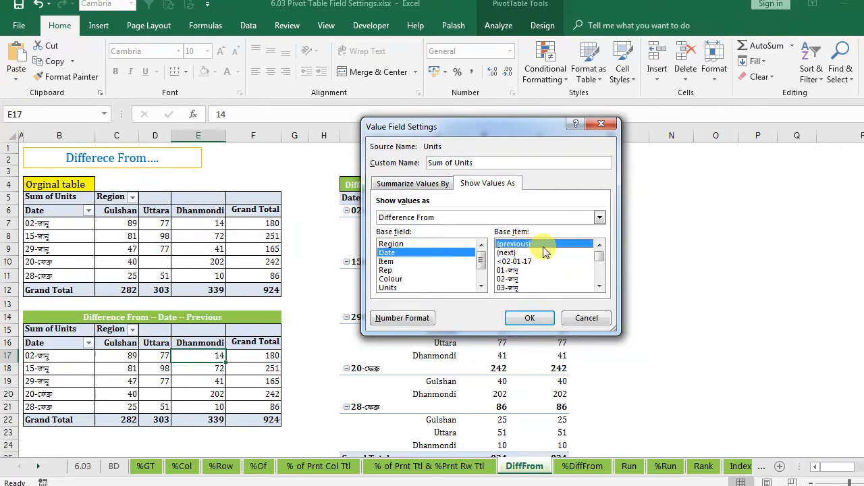
click(527, 320)
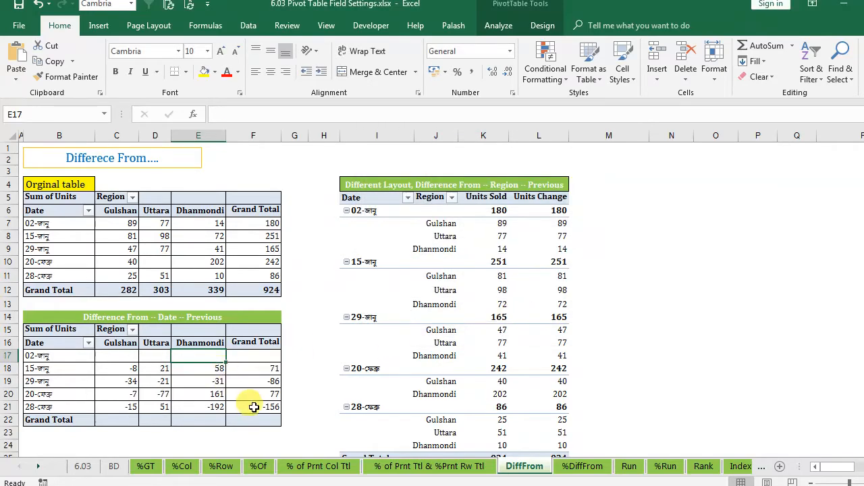
- Compare Gulshan's units on the first three dates with their differences, and examine the grand total differences per date
click(118, 222)
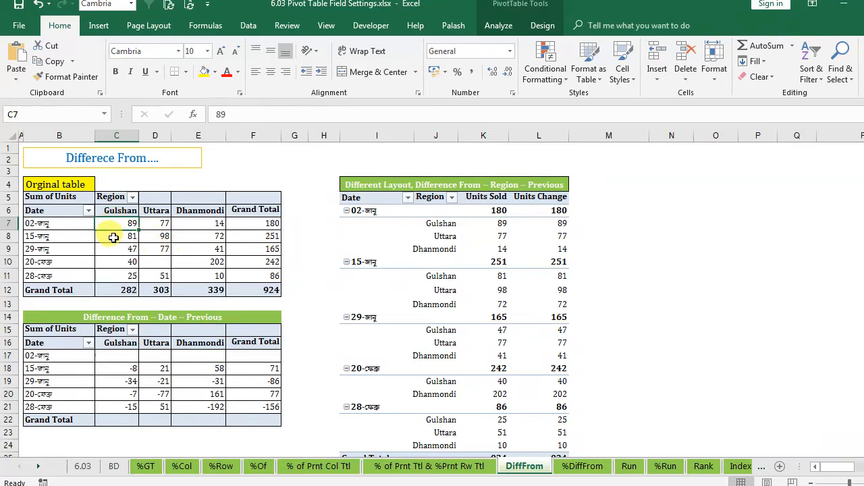
click(114, 237)
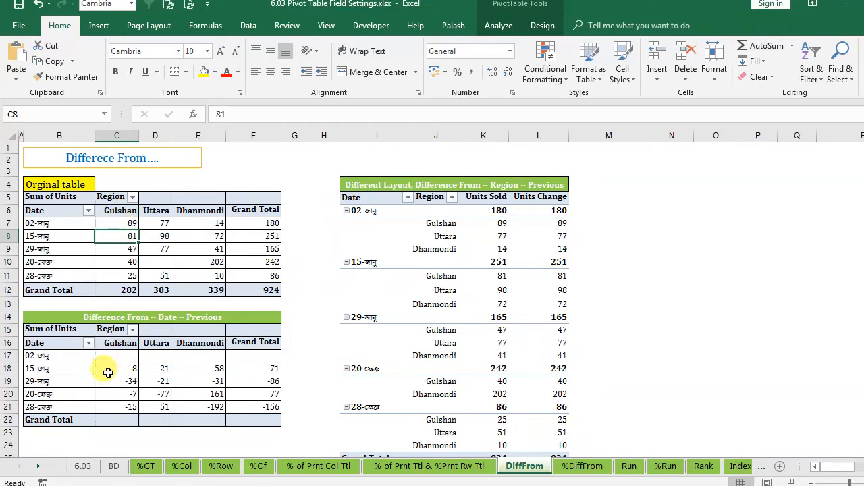
click(119, 248)
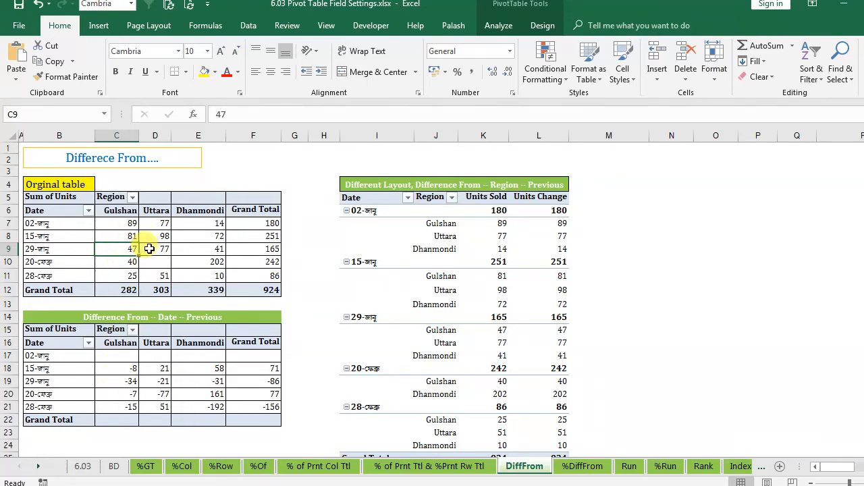
click(120, 383)
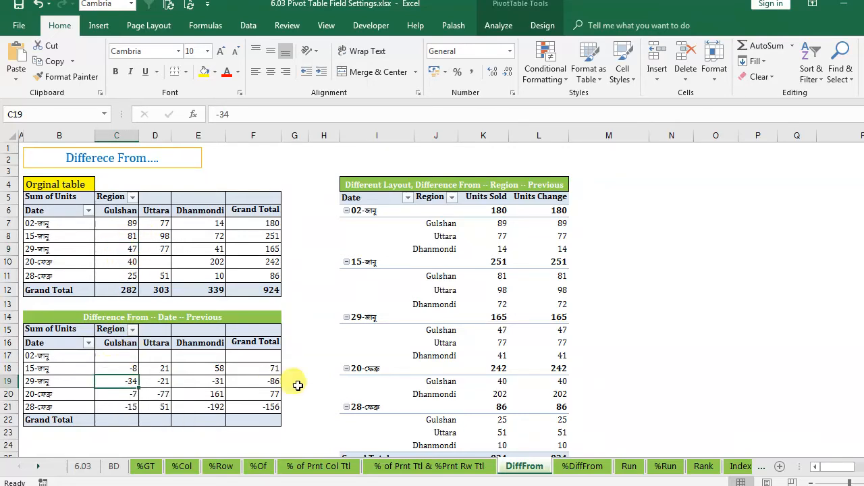
drag(262, 368, 265, 409)
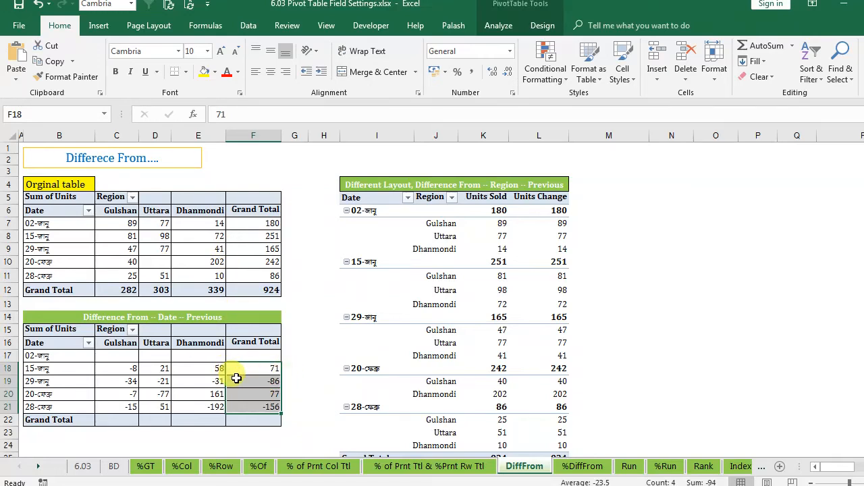
click(262, 383)
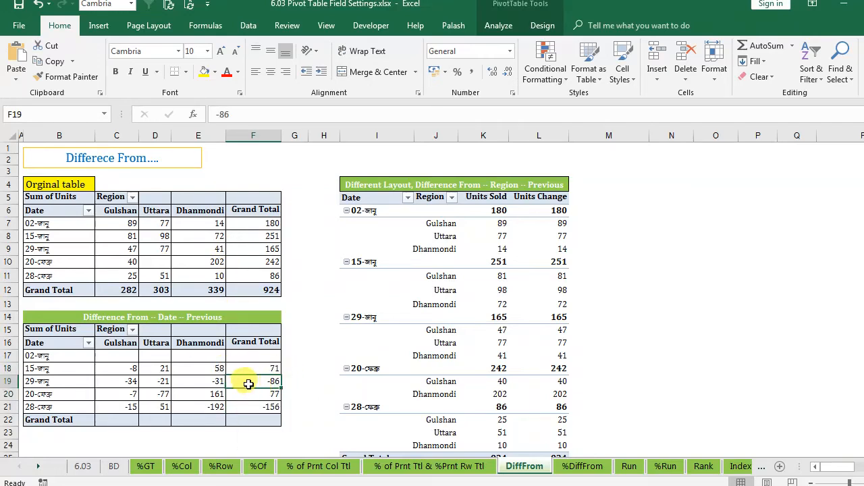
drag(250, 370, 256, 407)
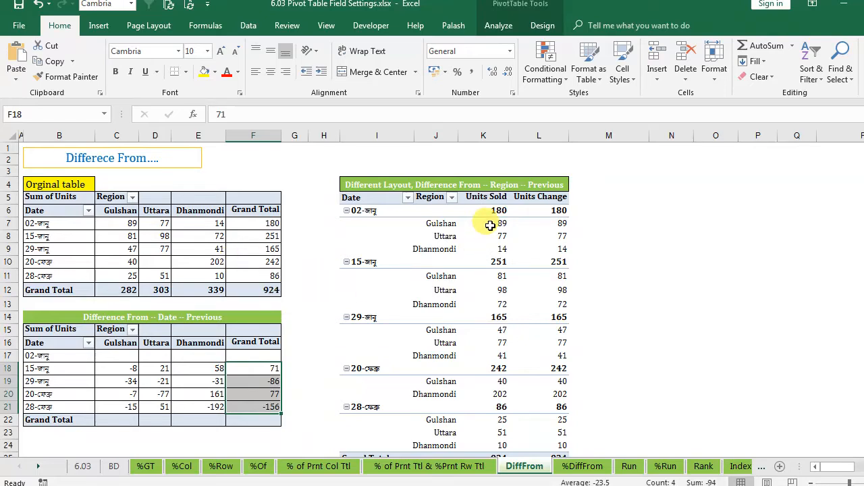
- Examine the regions and their Units Sold values for the first date in the different-layout pivot table
click(442, 236)
click(501, 236)
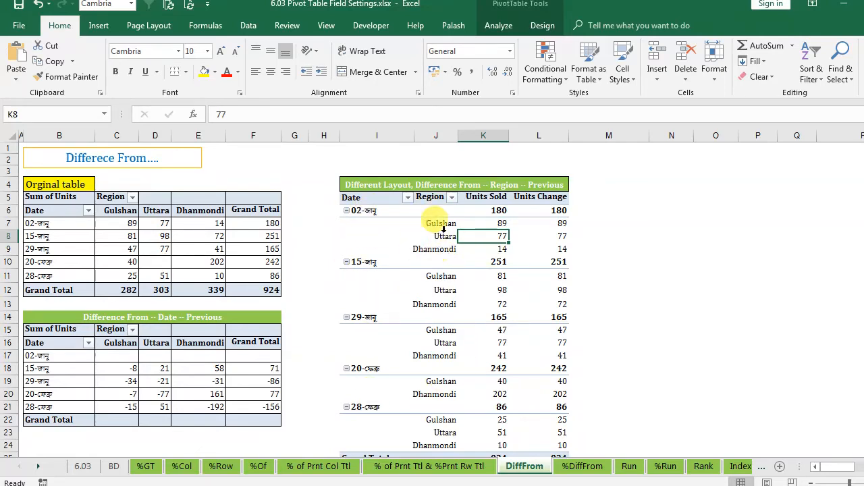
drag(436, 227, 437, 249)
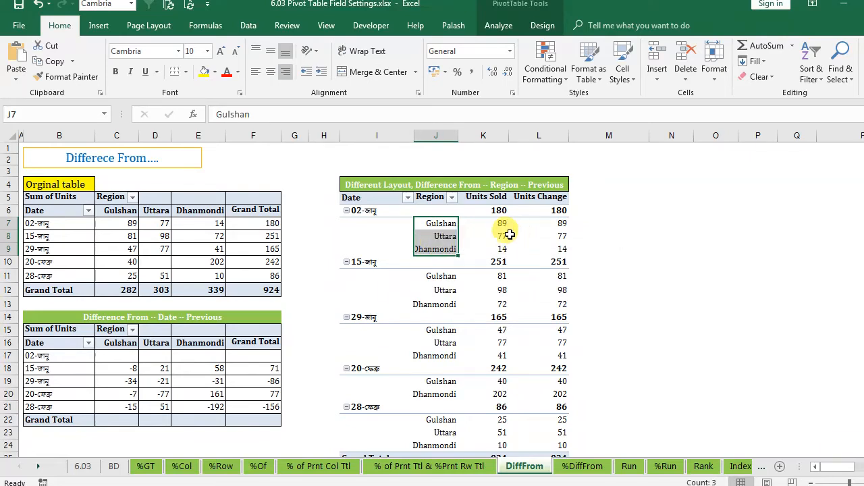
click(491, 227)
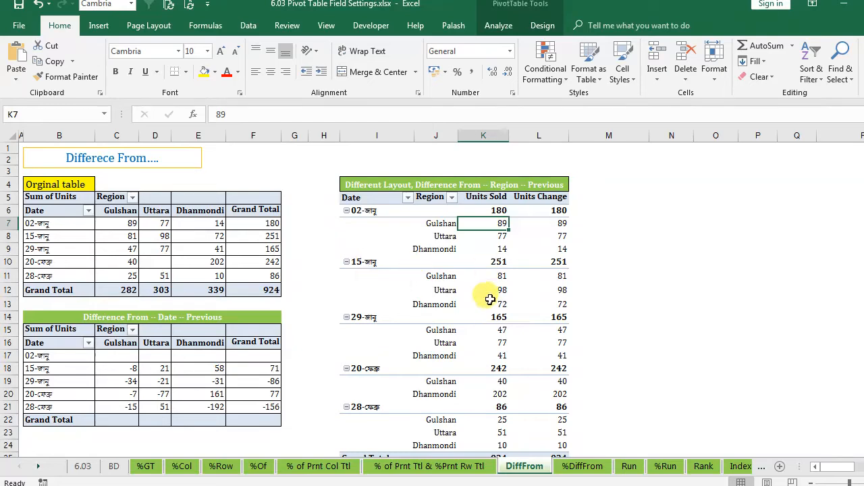
- Choose Difference From as the Show Values As calculation for the Units Change field in the different-layout pivot table
click(538, 236)
right_click(545, 238)
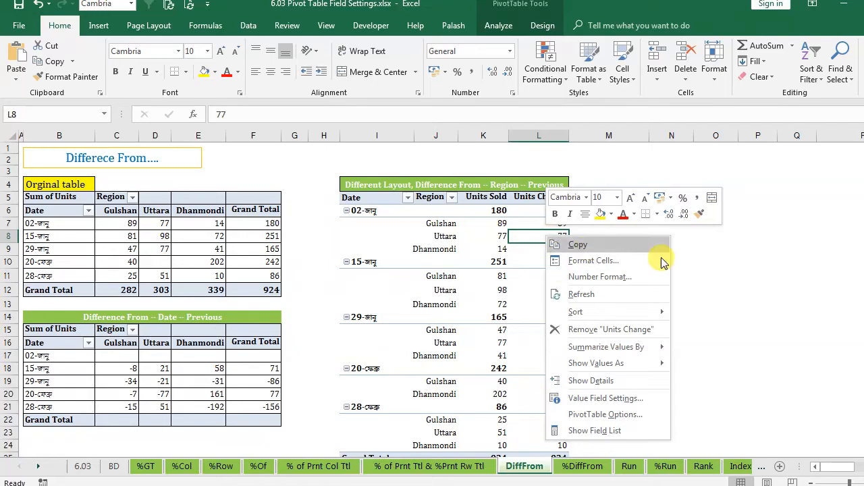
click(611, 398)
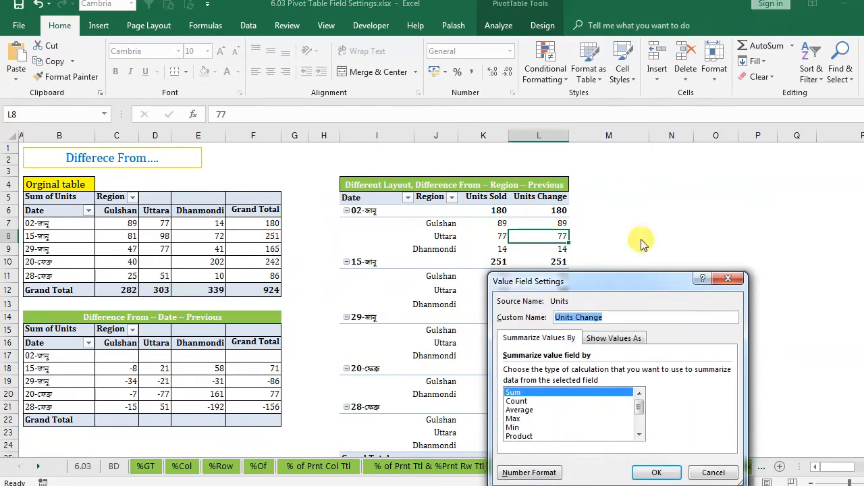
drag(604, 283, 716, 105)
click(727, 155)
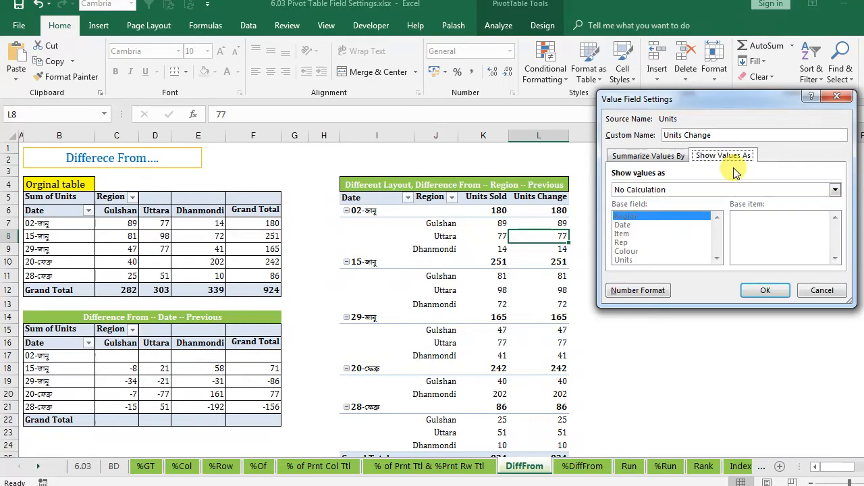
click(835, 190)
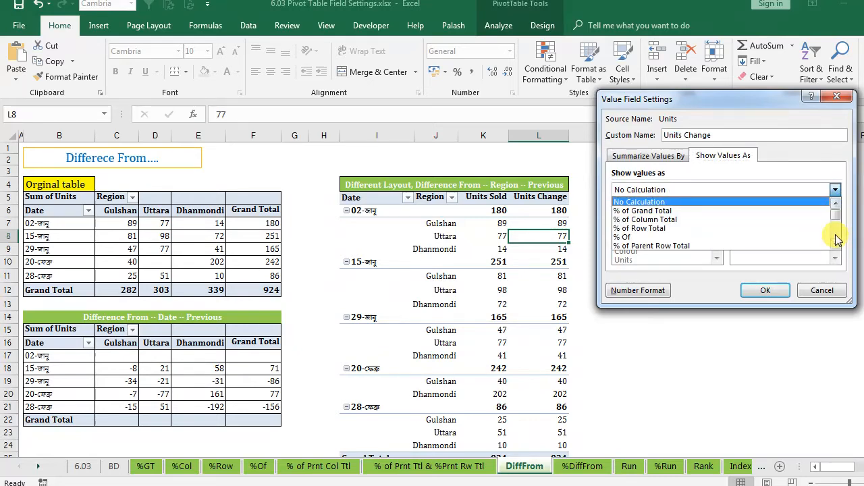
click(837, 247)
click(837, 247)
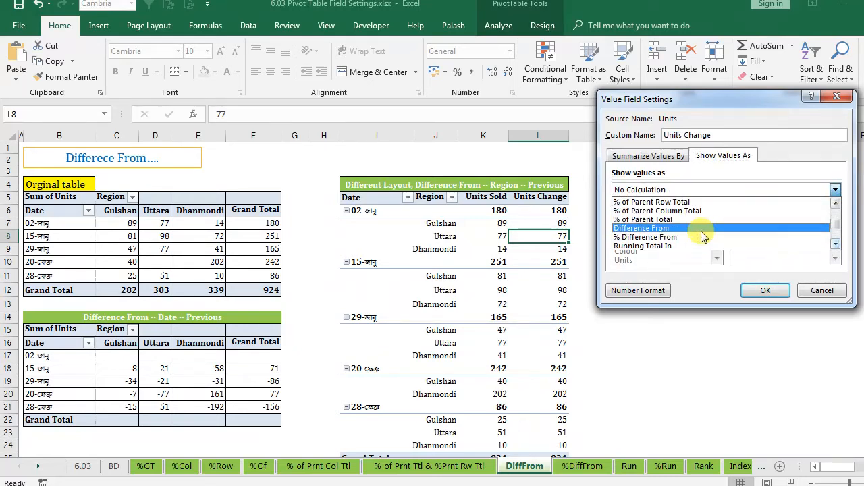
click(647, 229)
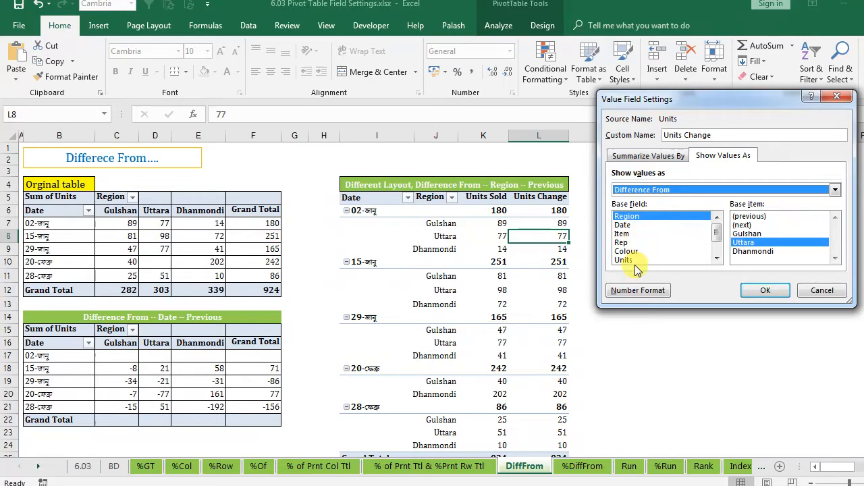
- Base the Units Change difference on the Region field with (previous) as the base item, and apply it
click(633, 218)
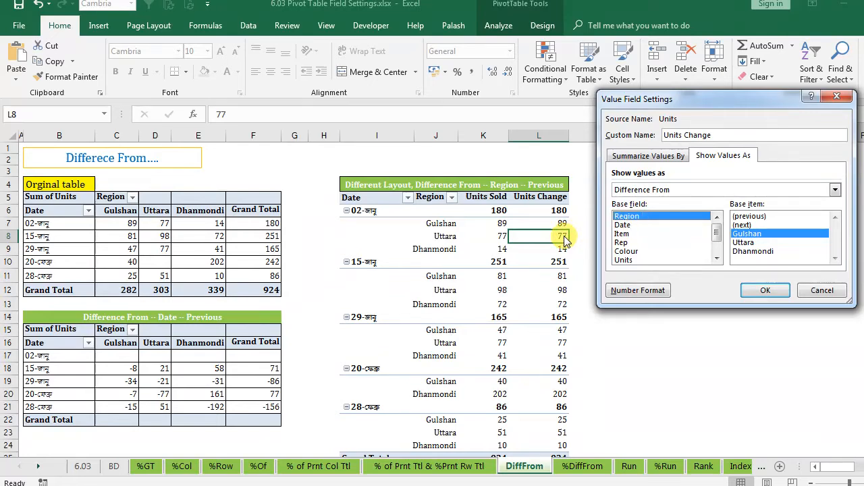
click(778, 218)
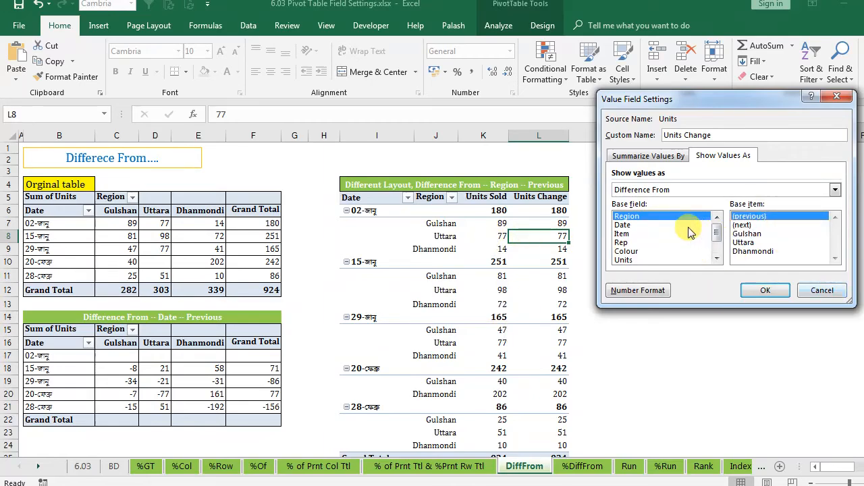
click(765, 289)
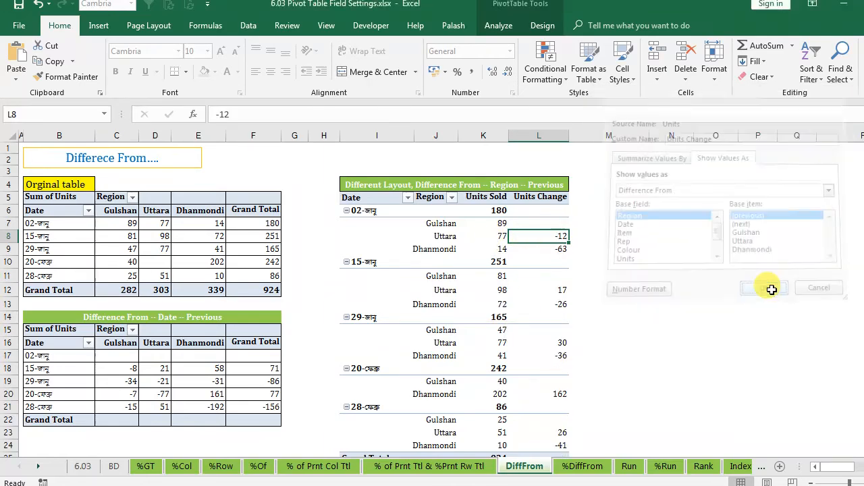
click(618, 286)
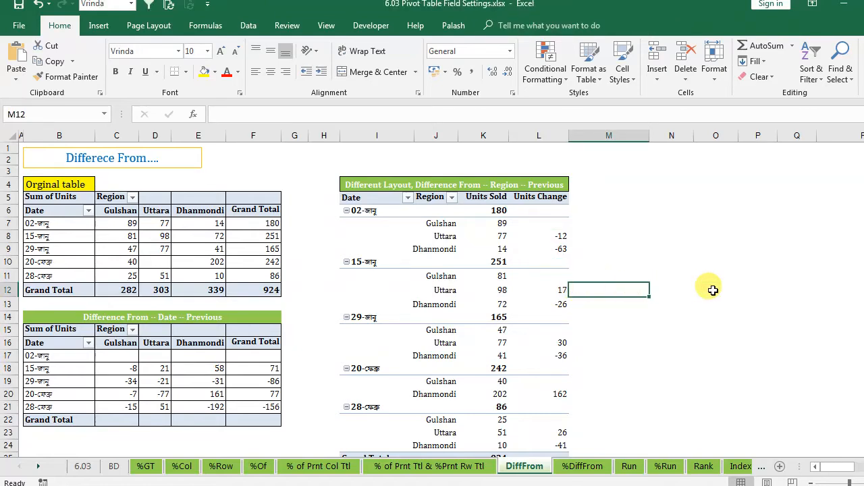
- Compare the first date's Units Sold for Gulshan and Uttara with Uttara's Units Change value
click(498, 222)
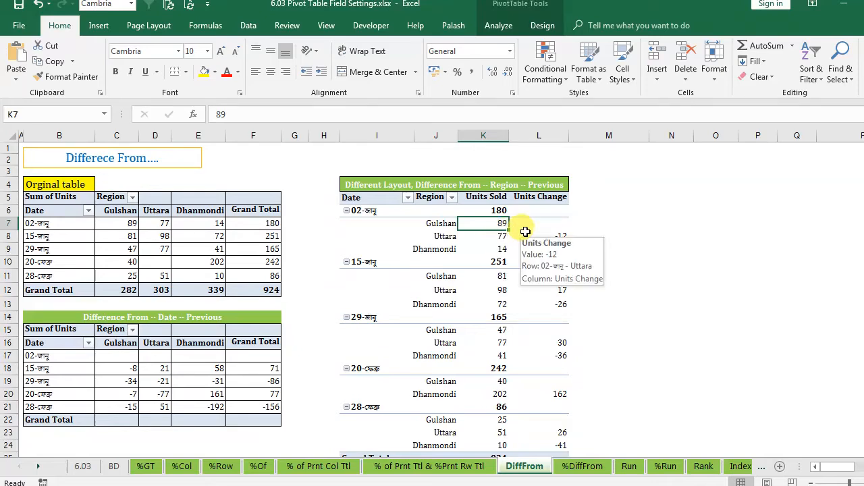
mouse_move(537, 234)
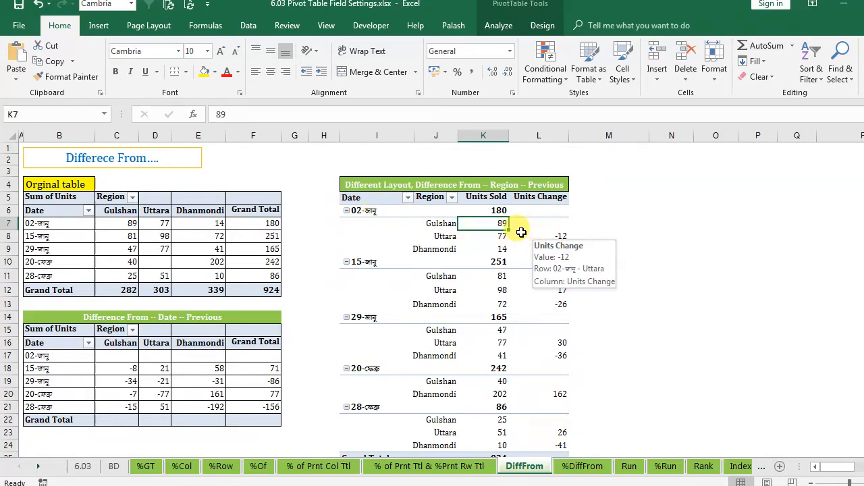
click(494, 238)
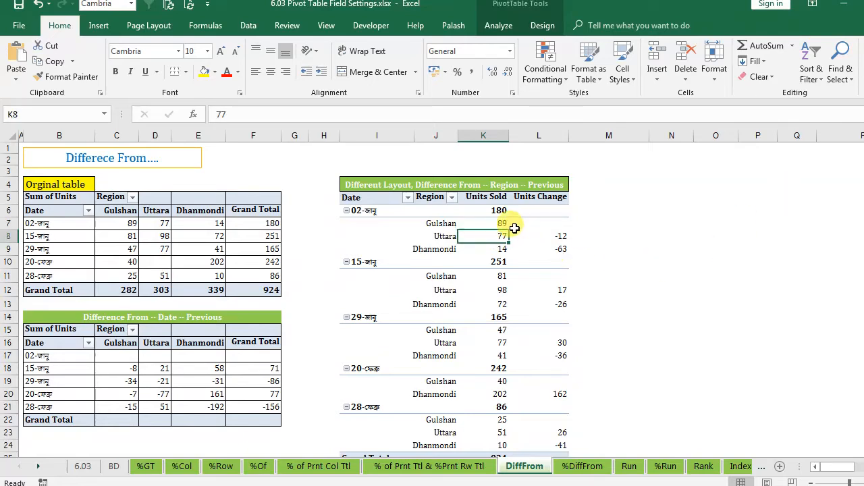
click(558, 238)
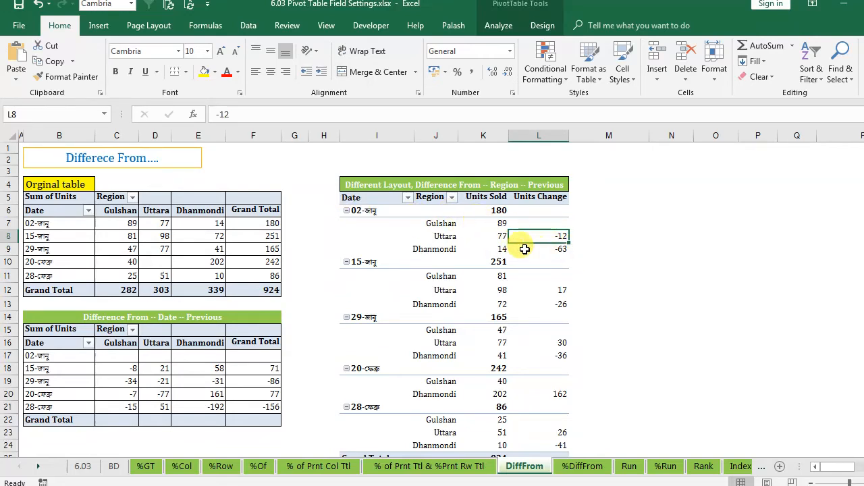
- Compare the 15-জানু Units Sold for Gulshan, Uttara and Dhanmondi with their Units Change values in the different-layout pivot table
mouse_move(555, 249)
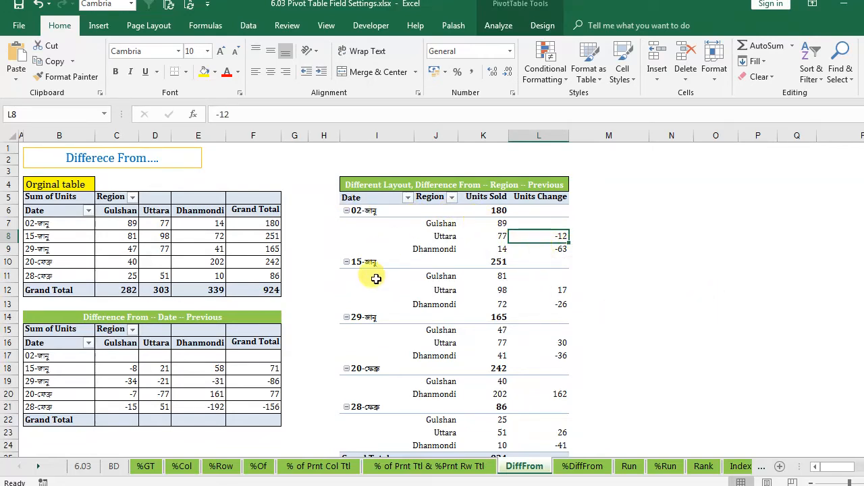
drag(498, 274, 555, 305)
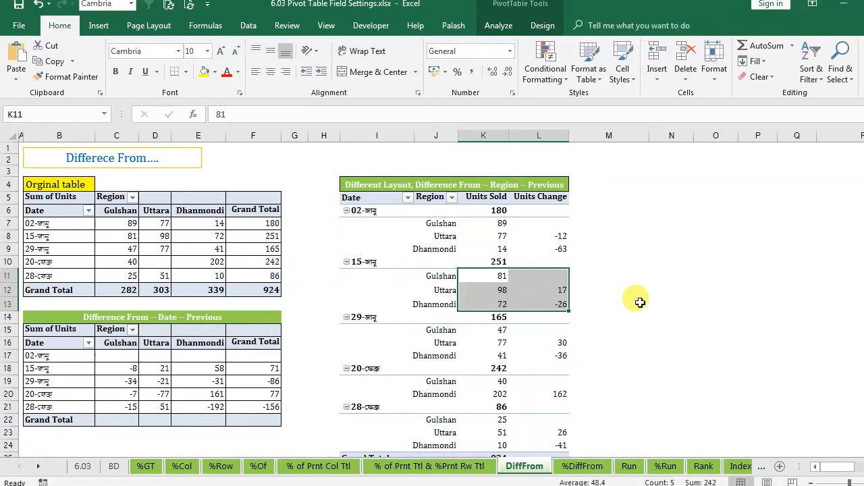
click(496, 291)
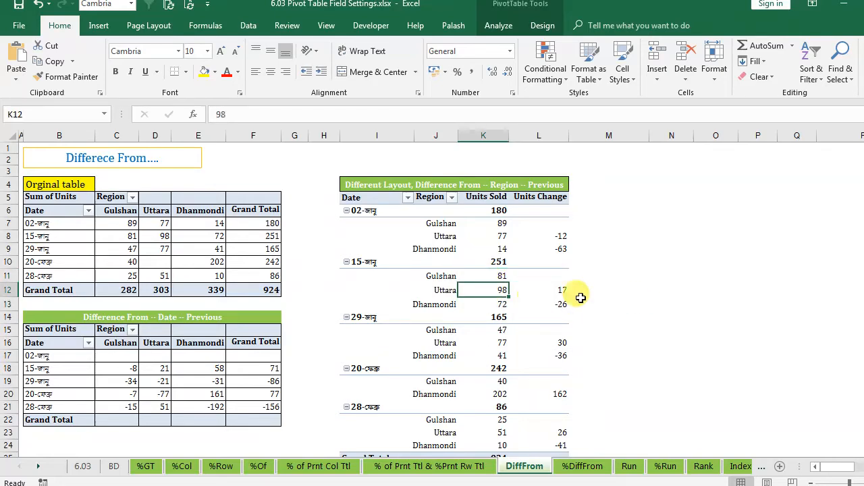
click(544, 291)
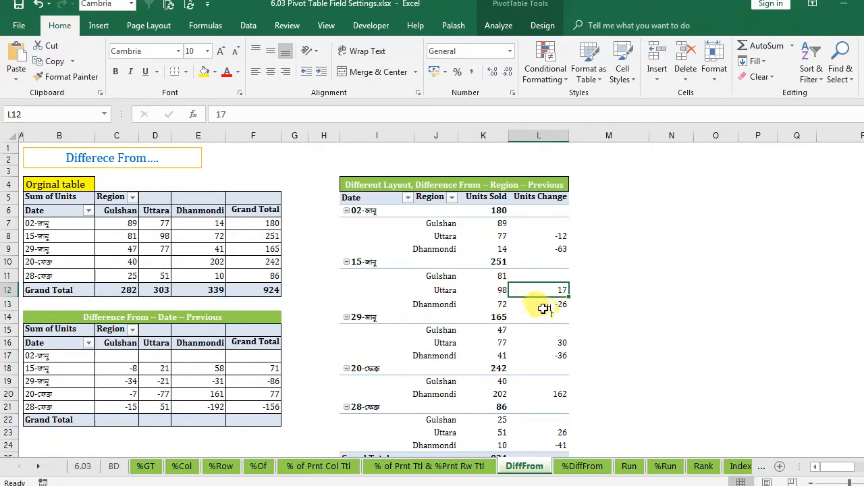
click(543, 305)
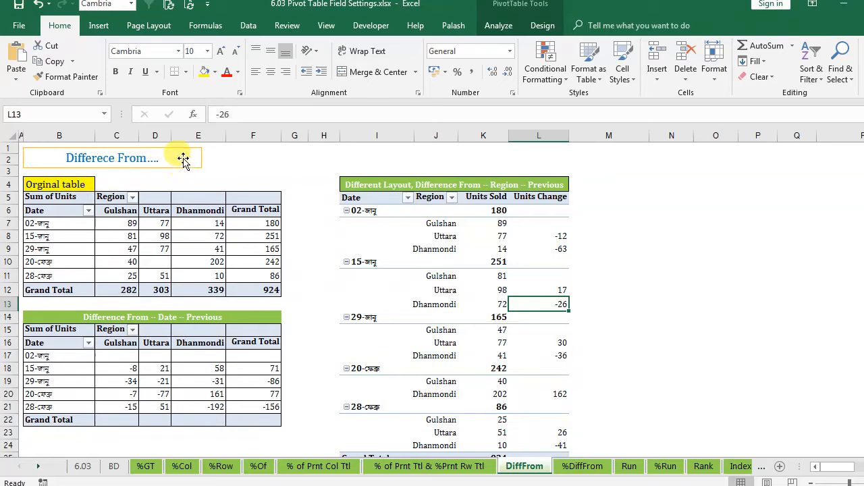
click(610, 305)
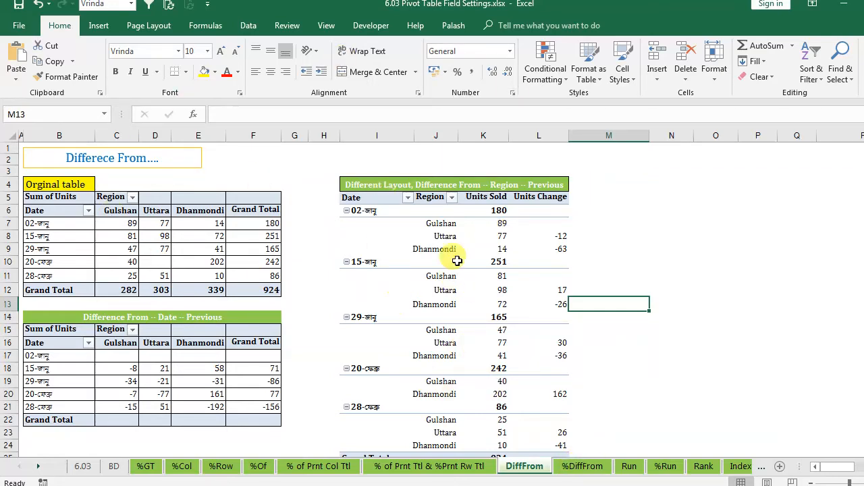
- Open the %DiffFrom sheet and review the original table's units by date and region
click(580, 468)
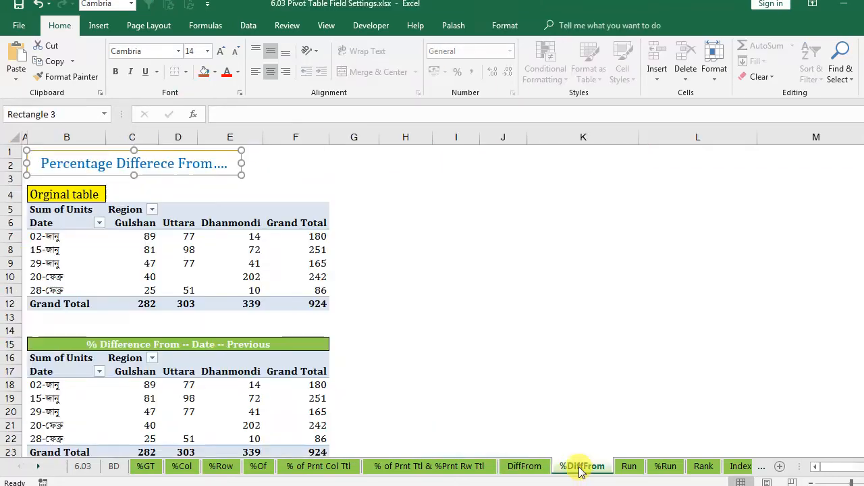
scroll(366, 243, down, 1)
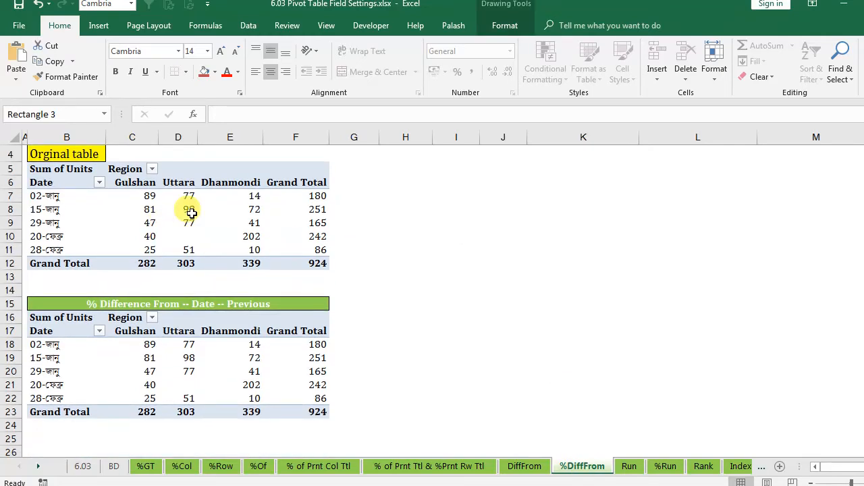
click(216, 209)
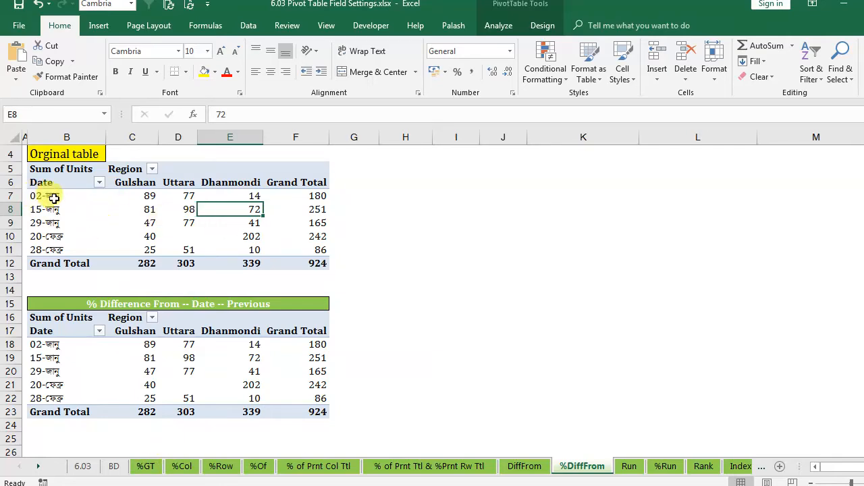
drag(54, 198, 257, 250)
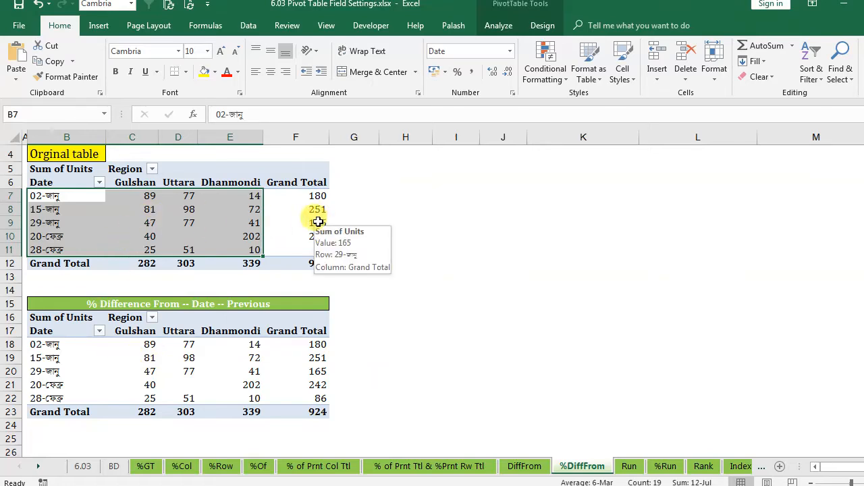
- Choose % Difference From as the Show Values As calculation for Sum of Units in the "% Difference From -- Date -- Previous" pivot table
right_click(232, 362)
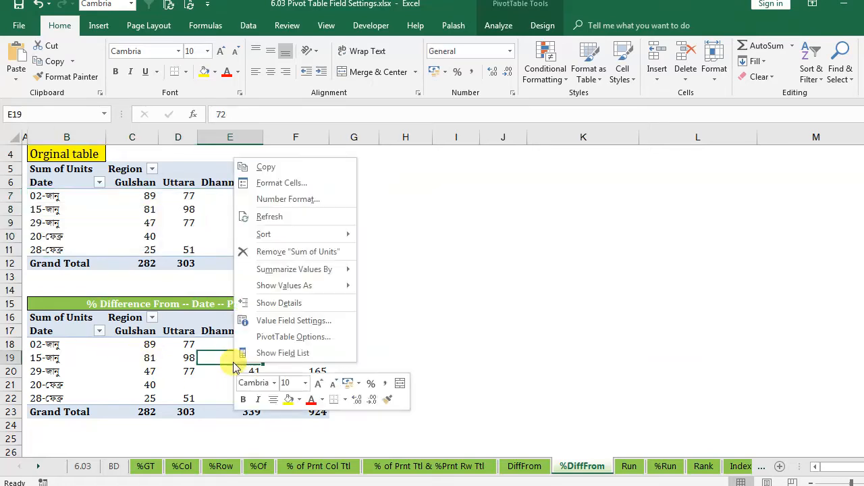
click(304, 320)
drag(344, 205, 625, 120)
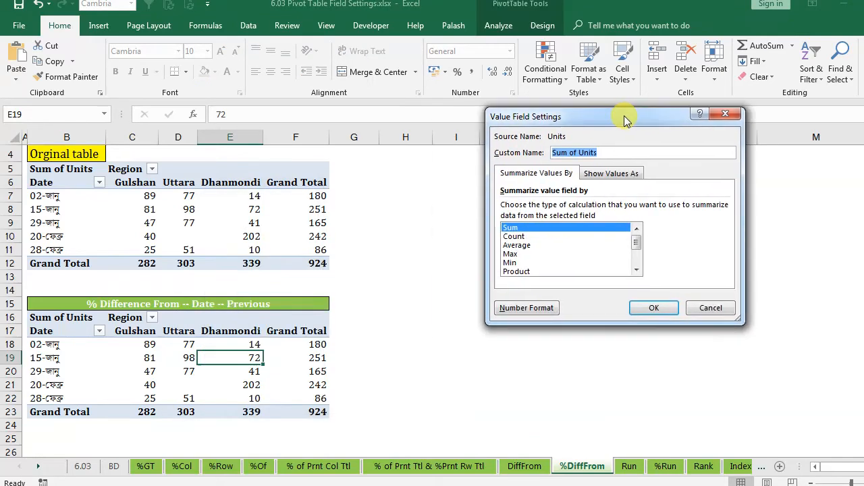
click(611, 175)
click(723, 207)
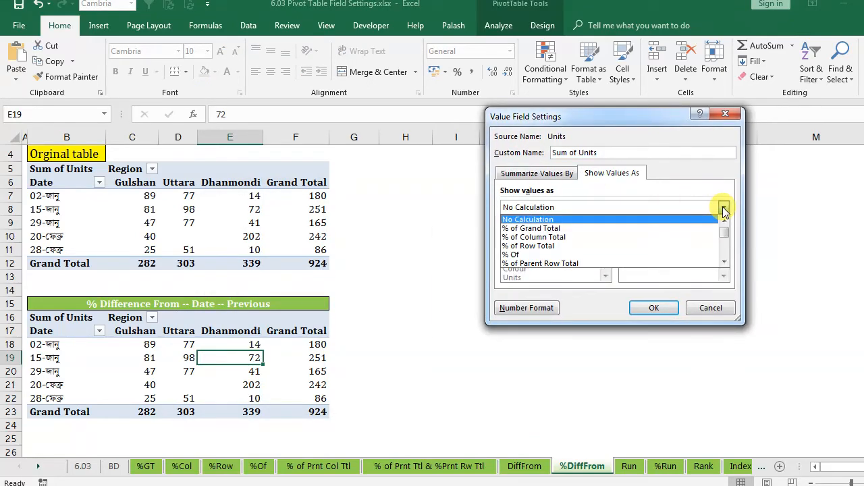
click(723, 263)
click(724, 264)
click(723, 264)
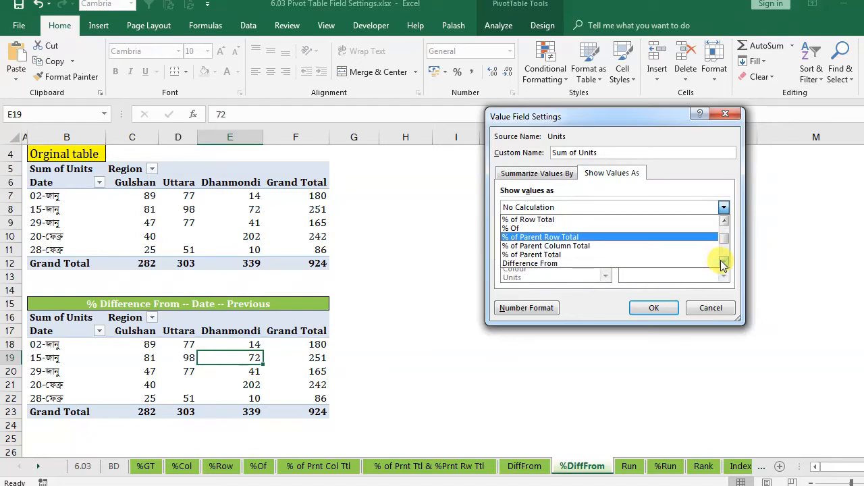
click(723, 263)
click(723, 263)
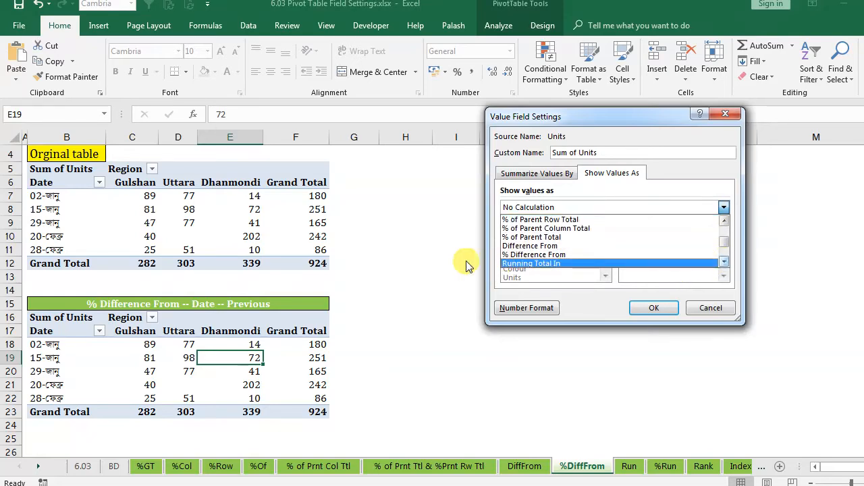
click(548, 255)
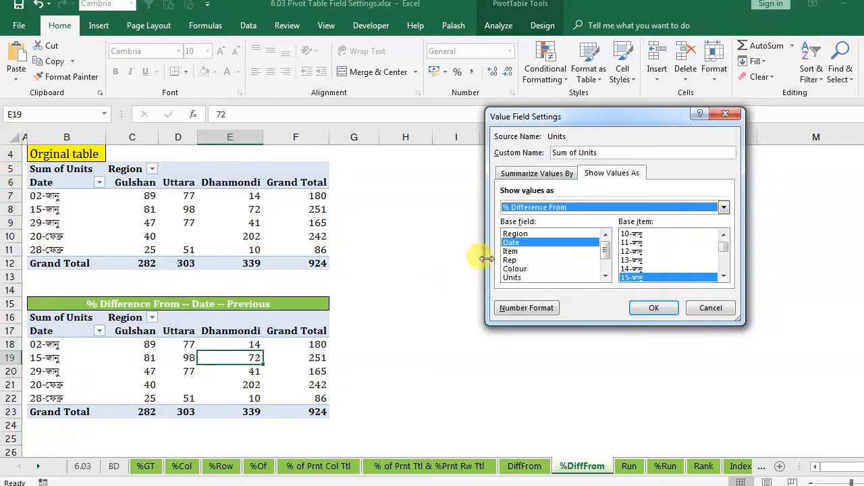
- Base the % difference on the Date field with (previous) as the base item, apply it, and autofit the Uttara column
click(525, 248)
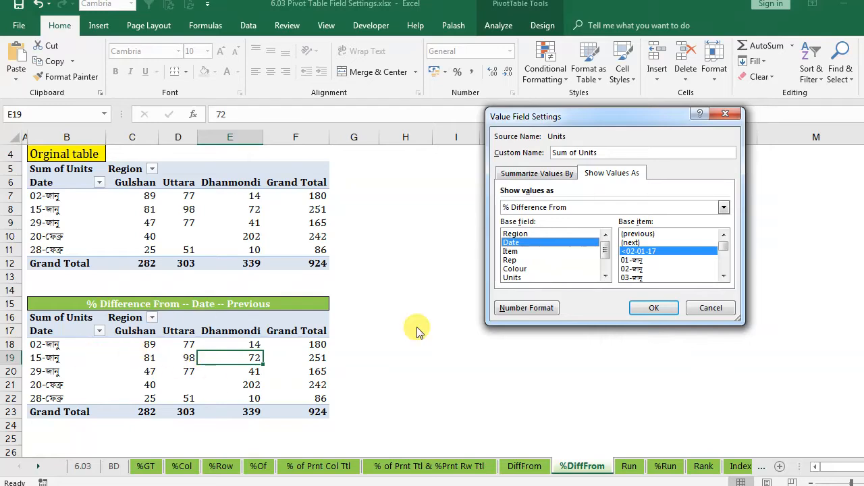
click(640, 234)
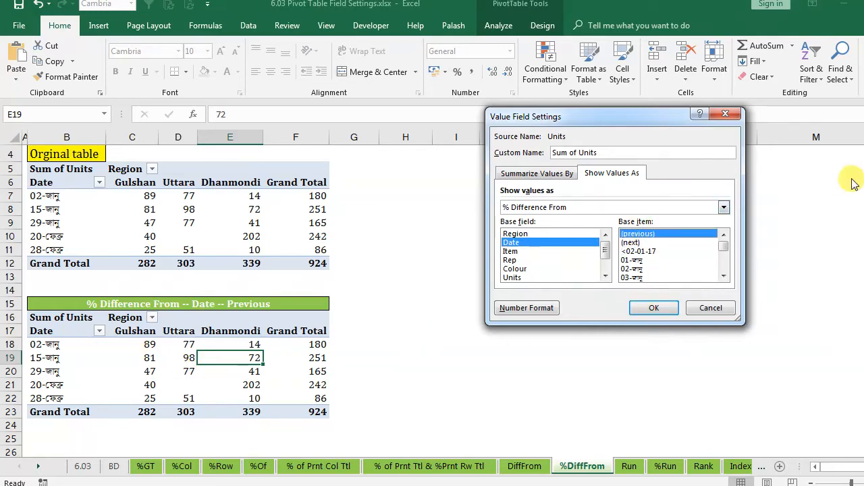
click(662, 309)
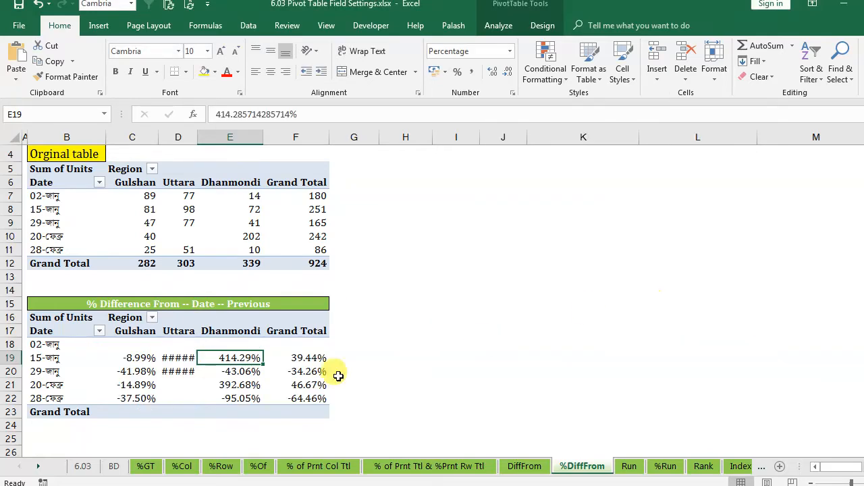
double_click(197, 137)
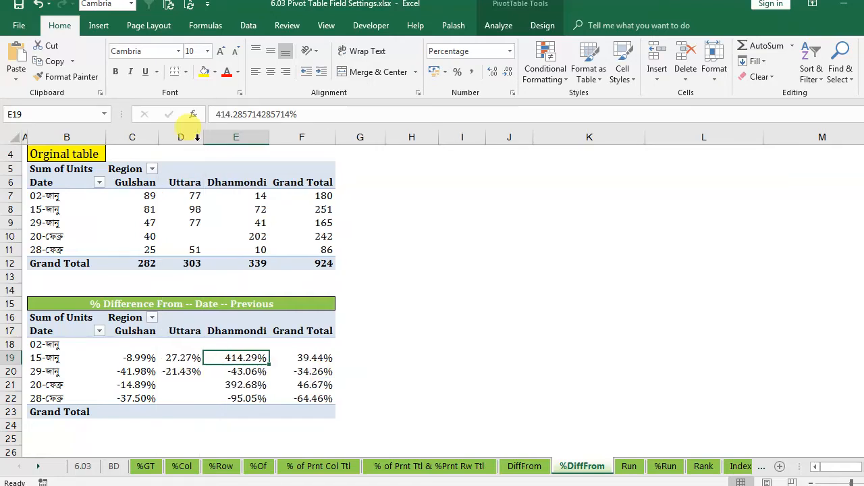
click(513, 264)
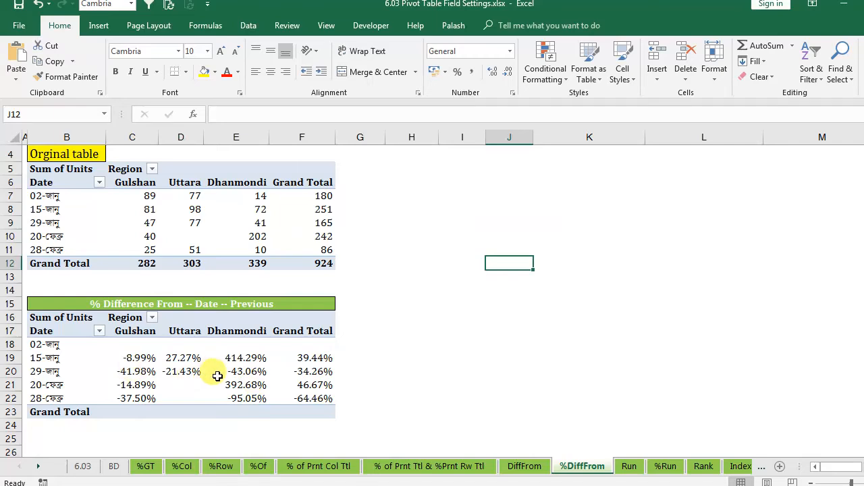
- Check Gulshan's percentage differences for 15-জানু and 29-জানু against the original table's units
drag(147, 358, 314, 395)
click(435, 383)
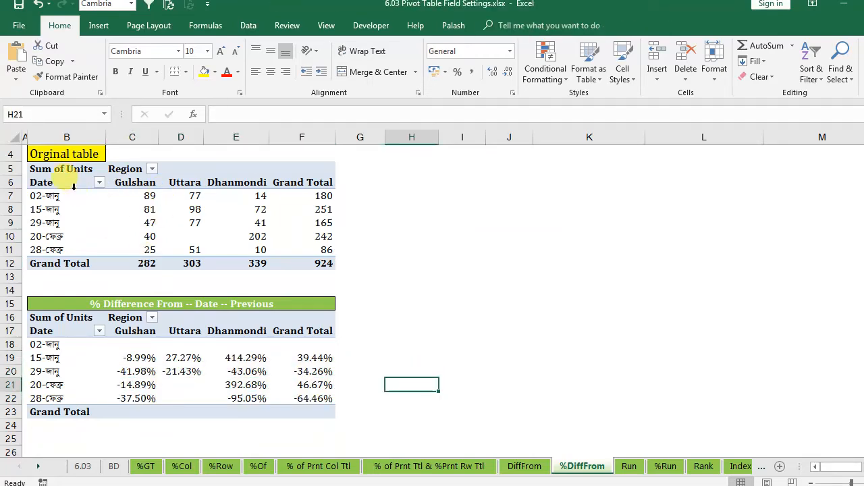
click(132, 358)
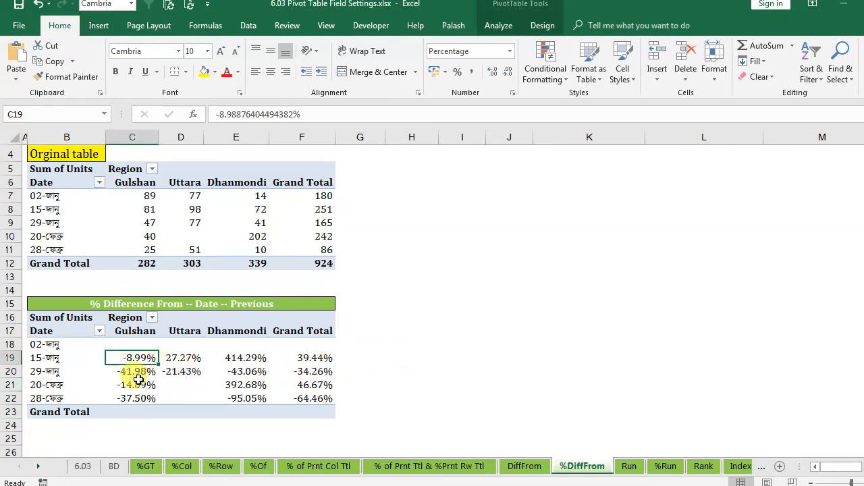
click(132, 371)
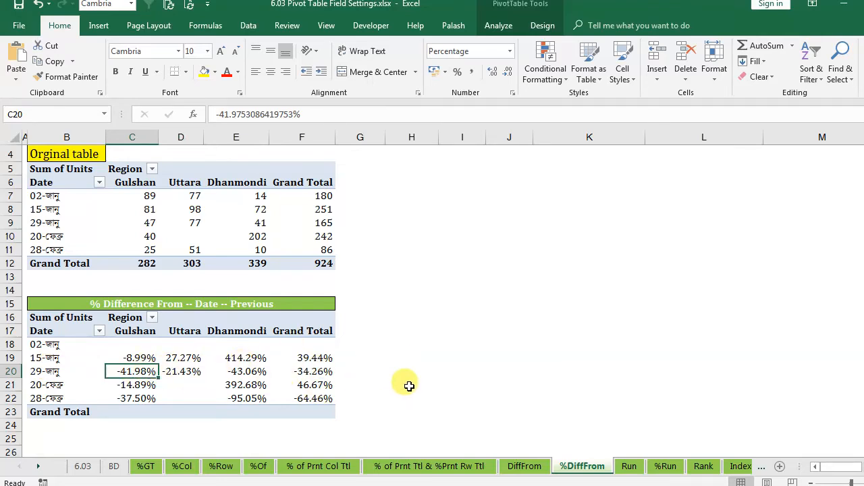
scroll(362, 361, up, 1)
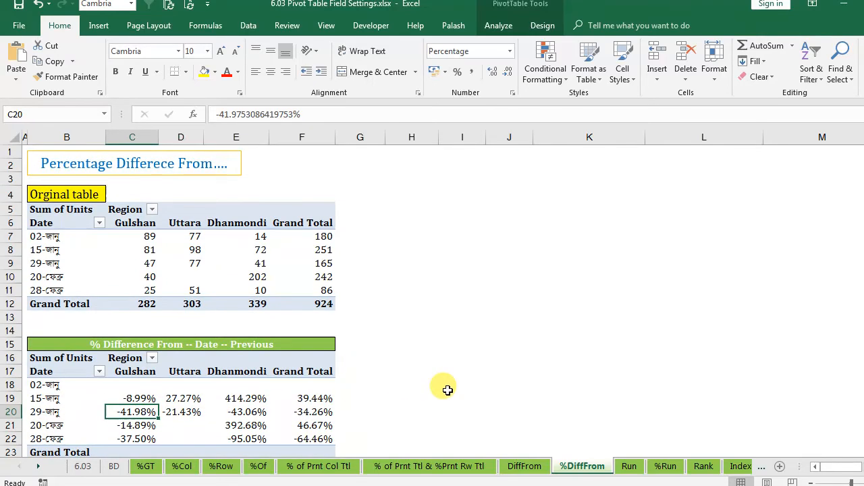
- Open the Run sheet and review the first date's units by region in the original data pivot table
click(627, 467)
click(512, 310)
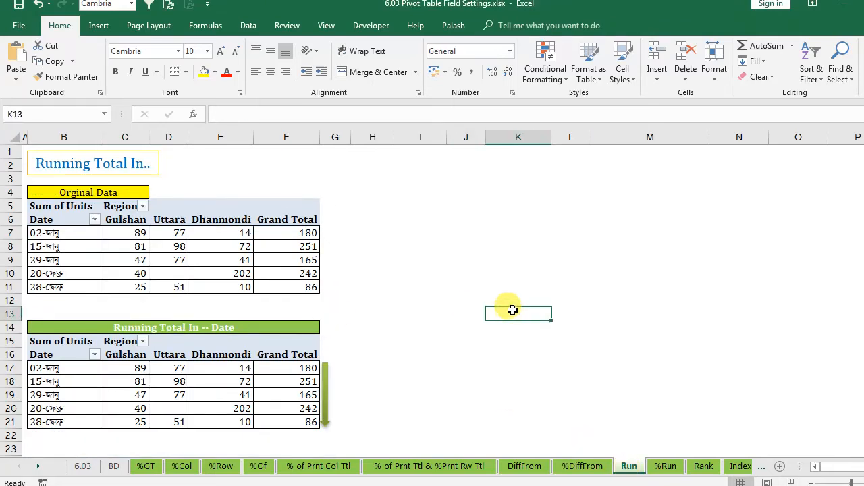
mouse_move(289, 273)
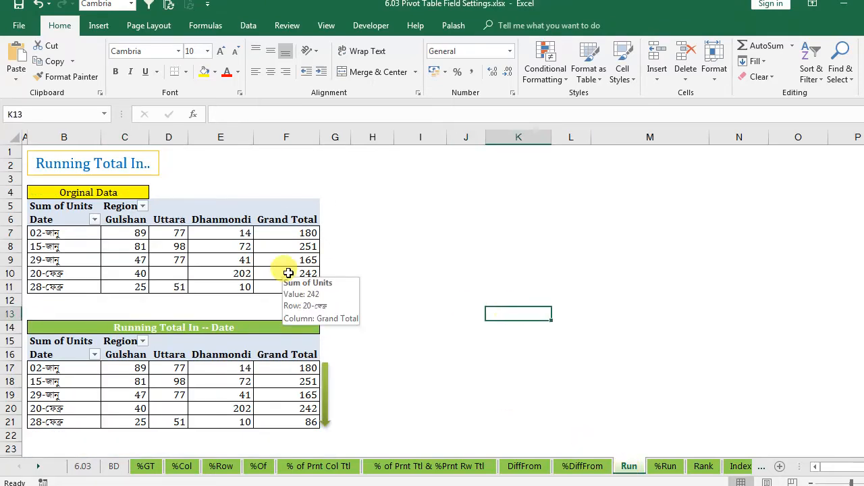
click(450, 297)
click(450, 371)
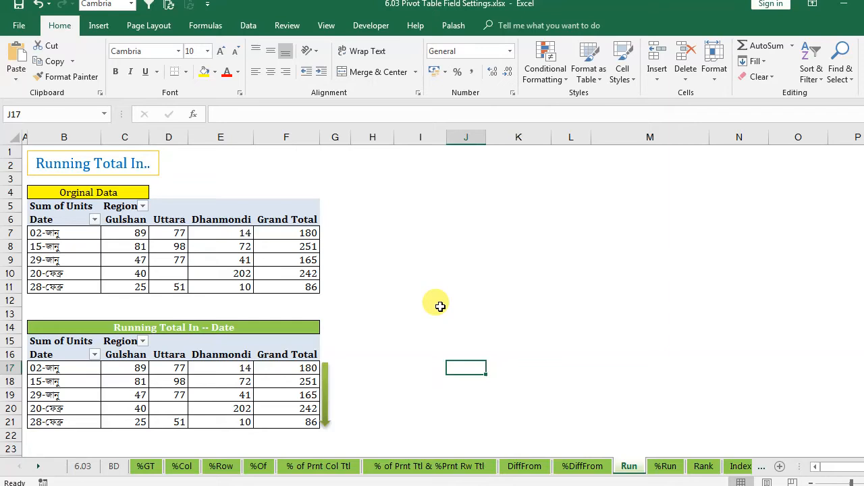
click(439, 306)
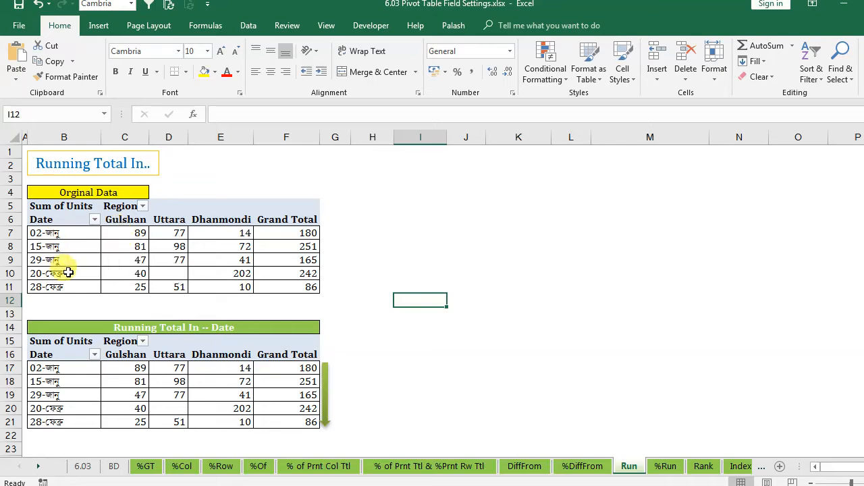
drag(128, 231, 273, 231)
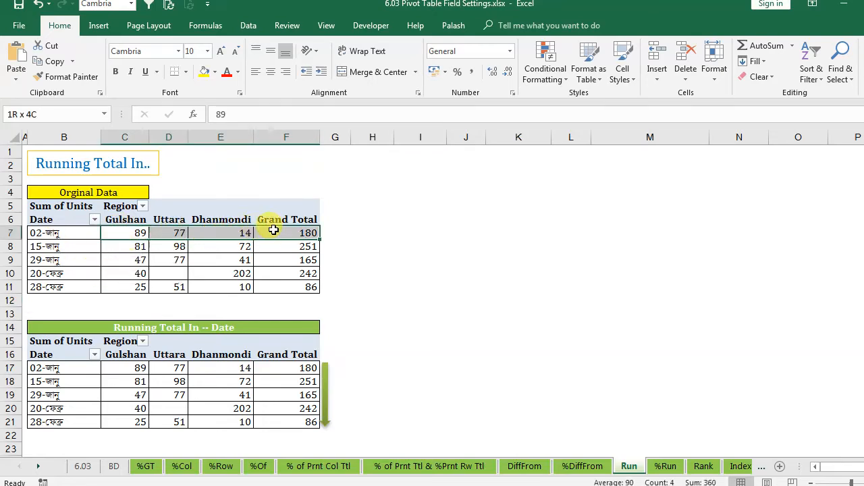
click(436, 244)
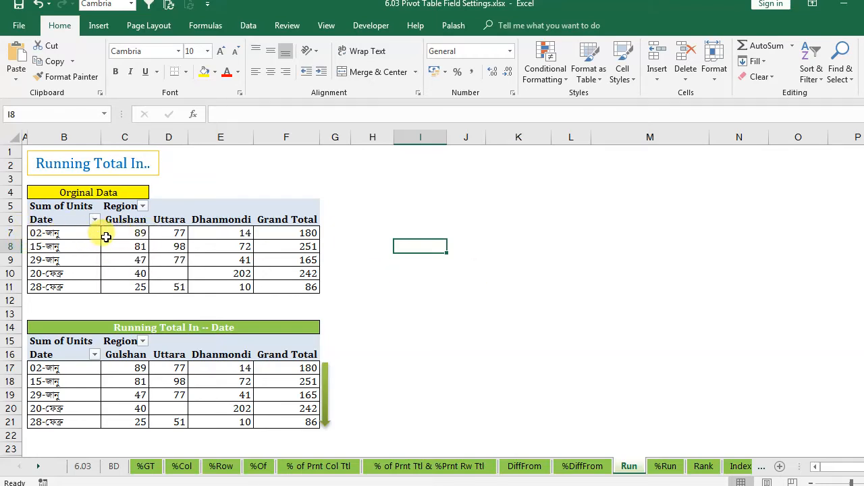
- Check the cumulative sums of Gulshan's units over successive dates in the original data and in the Running Total In pivot table
click(126, 234)
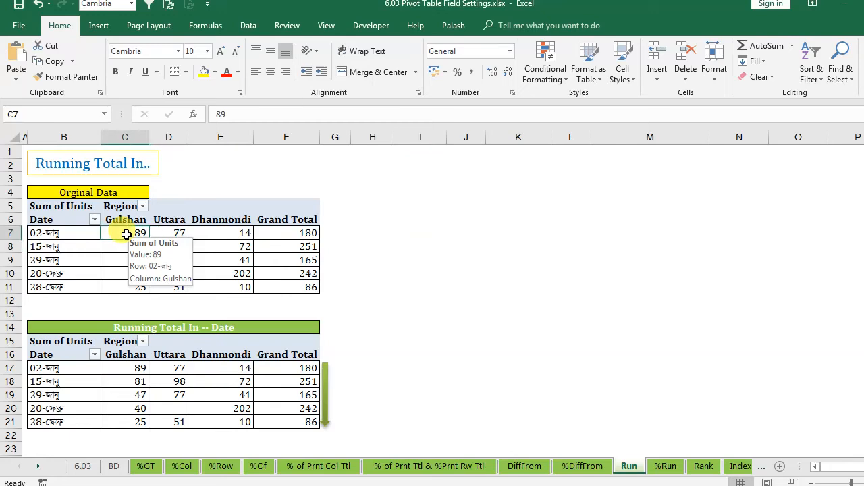
drag(126, 234, 125, 246)
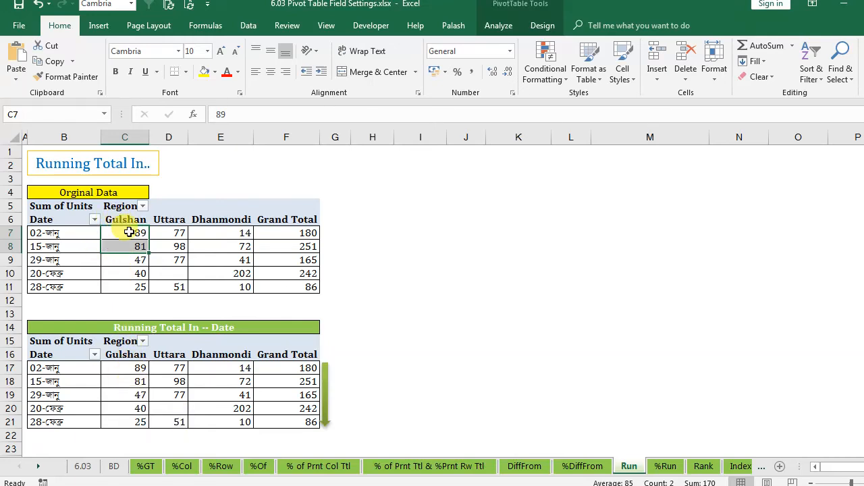
drag(129, 232, 134, 260)
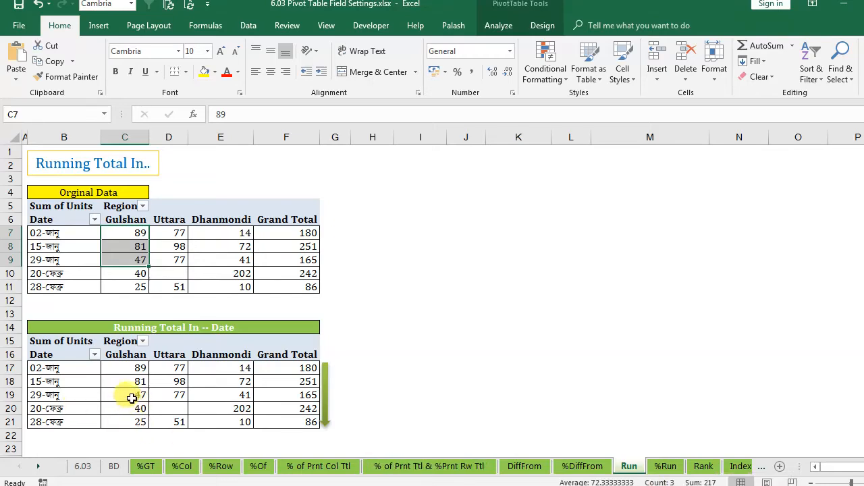
drag(124, 233, 125, 274)
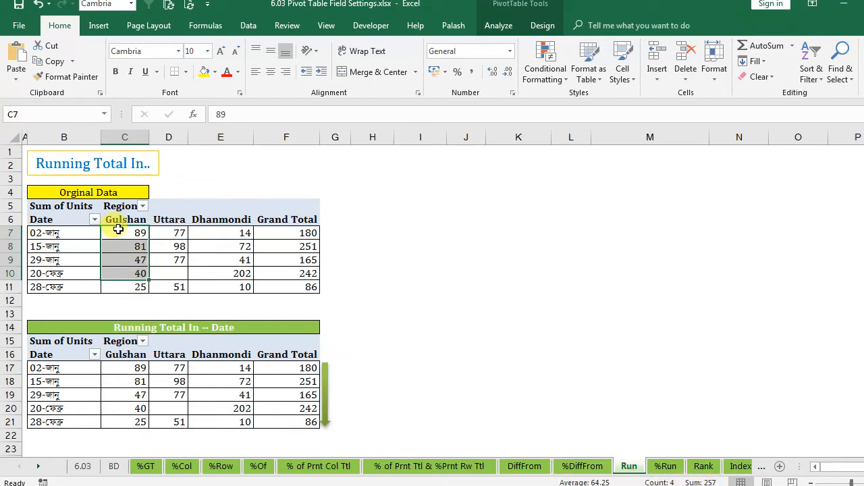
drag(135, 370, 125, 409)
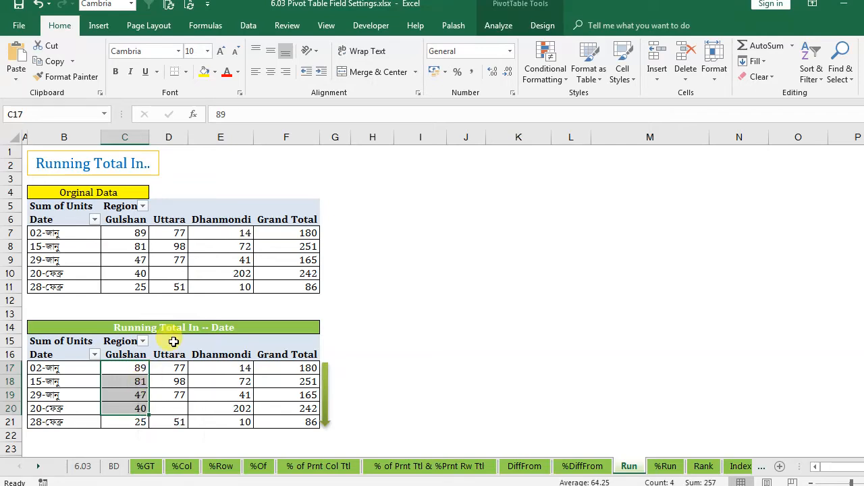
click(269, 383)
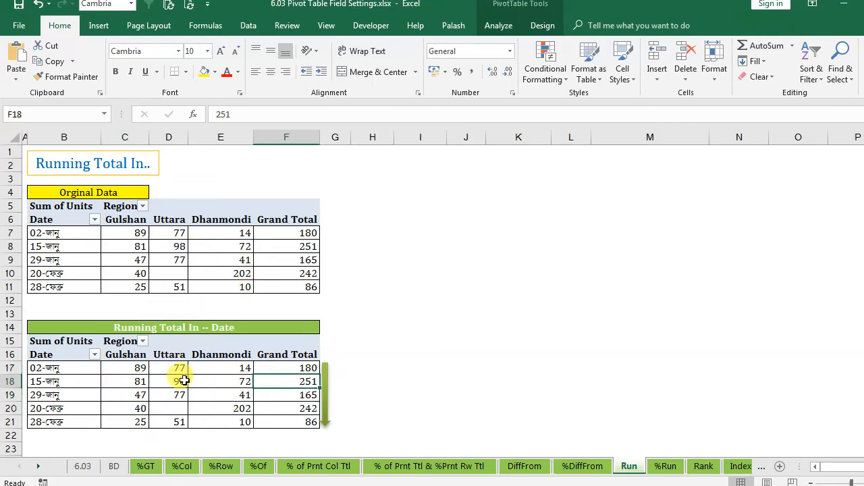
- Choose Running Total In as the Show Values As calculation for Sum of Units in the "Running Total In -- Date" pivot table
right_click(181, 382)
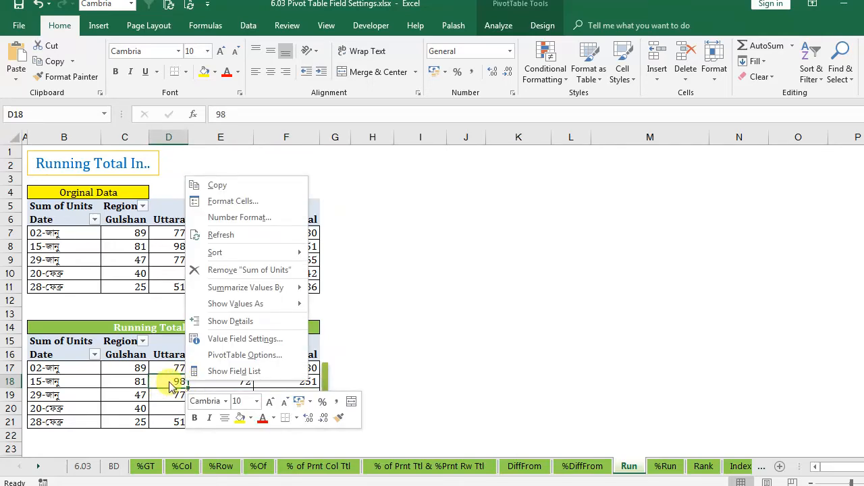
click(241, 338)
drag(292, 229, 591, 152)
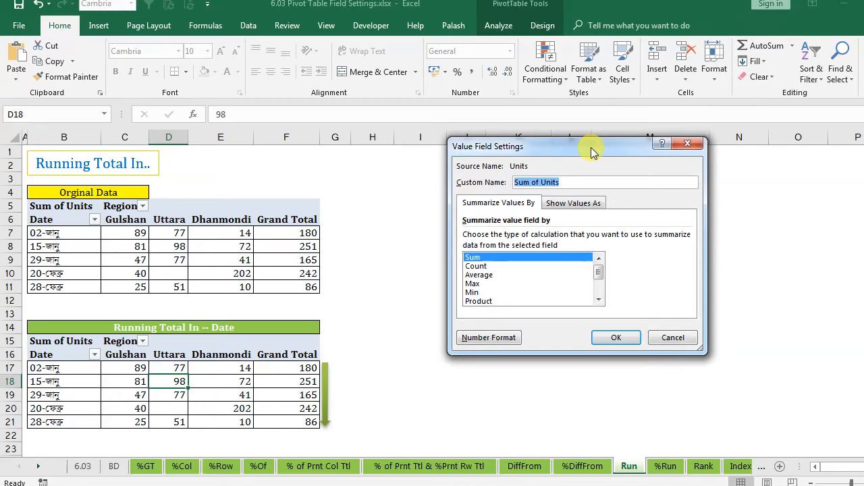
click(597, 200)
click(684, 239)
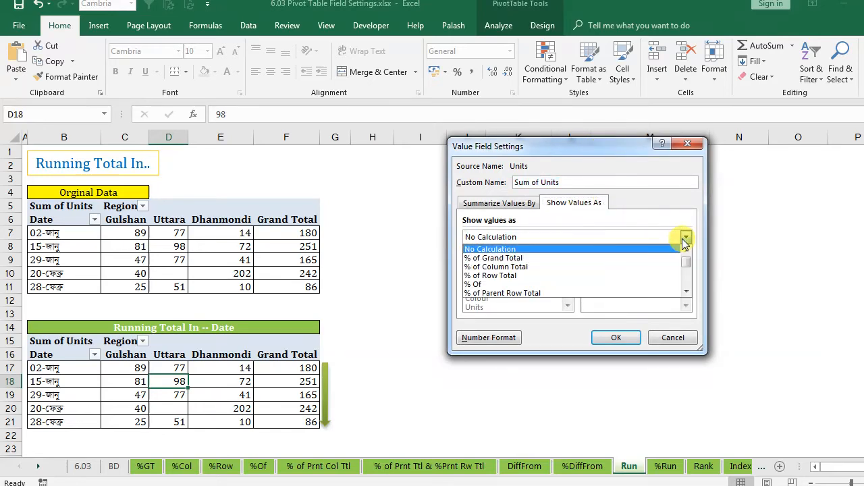
click(686, 292)
click(686, 292)
click(687, 292)
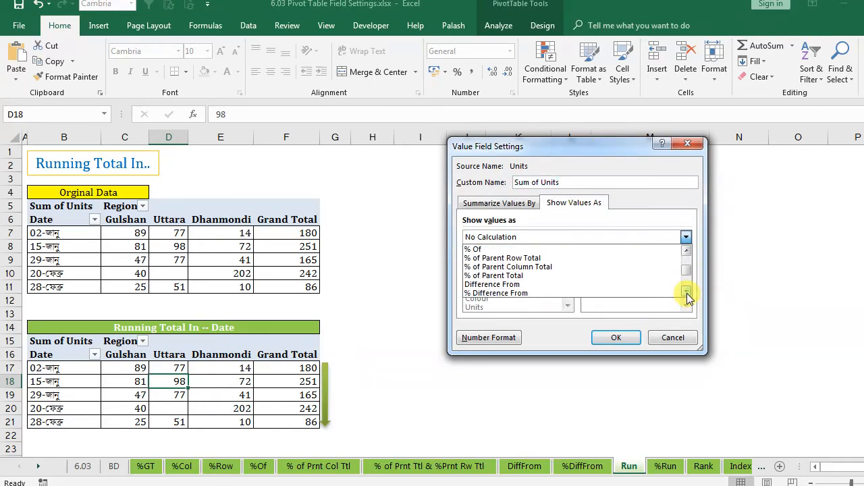
click(687, 293)
click(686, 292)
click(686, 293)
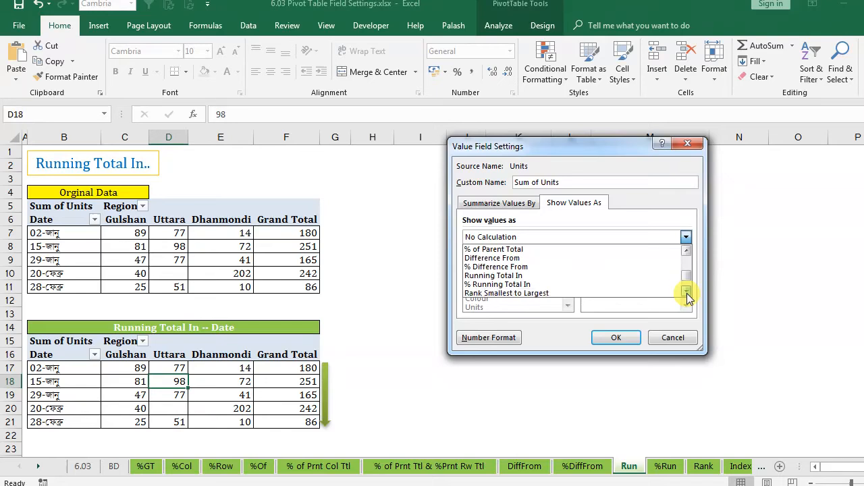
click(517, 276)
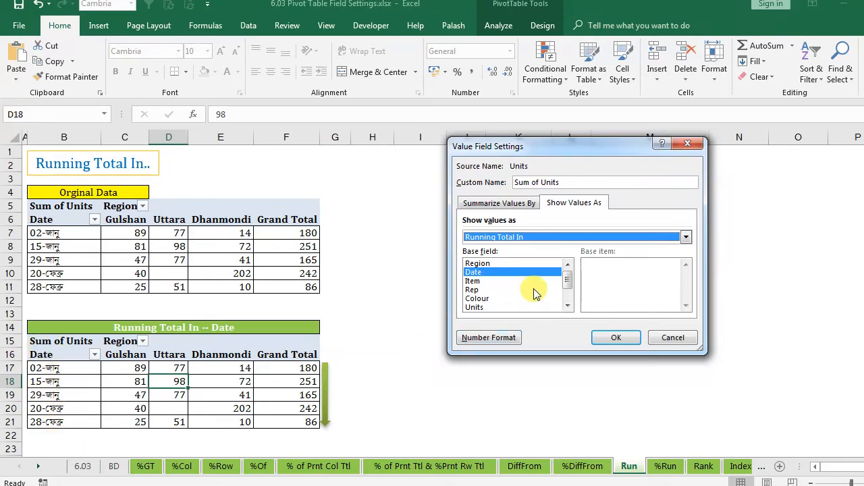
- Base the running total on the Date field and apply it
click(502, 274)
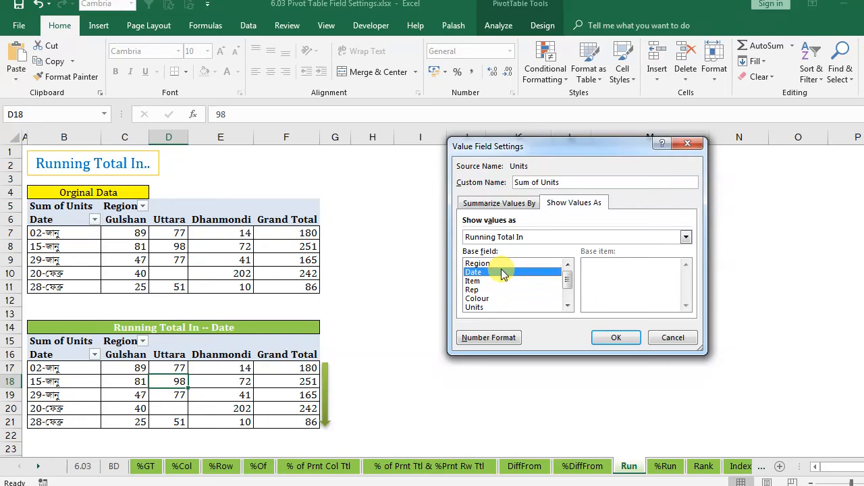
click(614, 339)
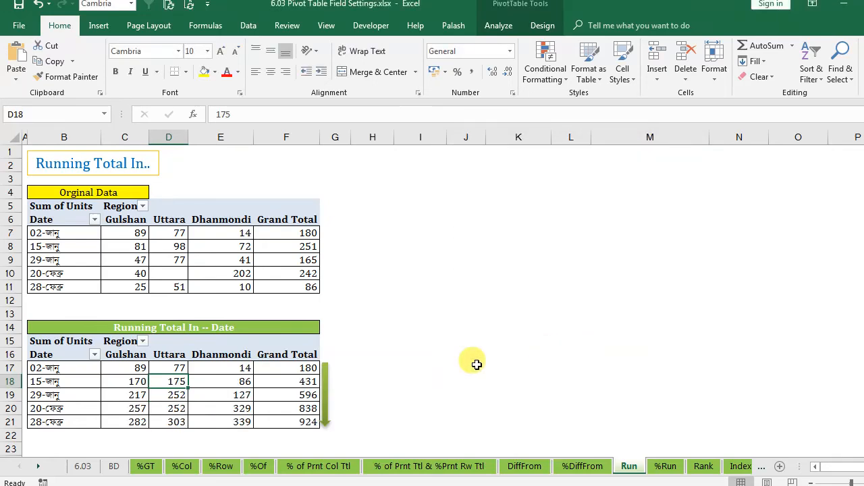
click(466, 366)
- Compare sums of Gulshan's original units over growing date ranges with the column's running totals
drag(123, 233, 120, 258)
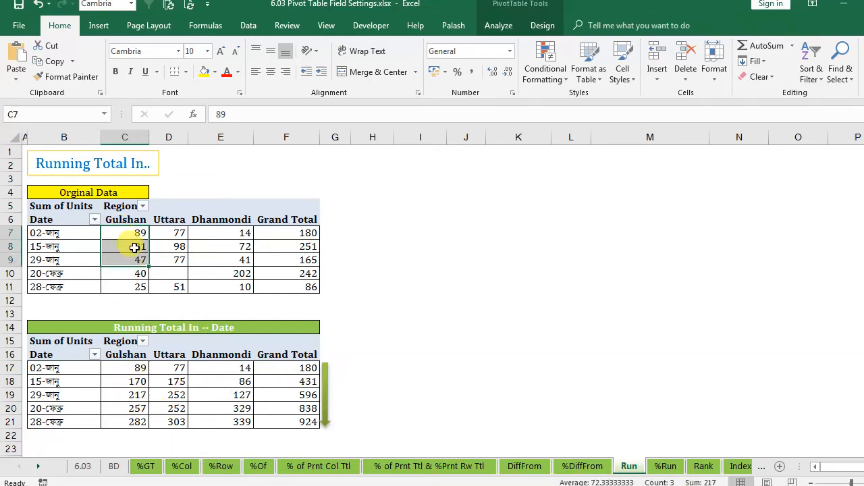
drag(127, 233, 125, 269)
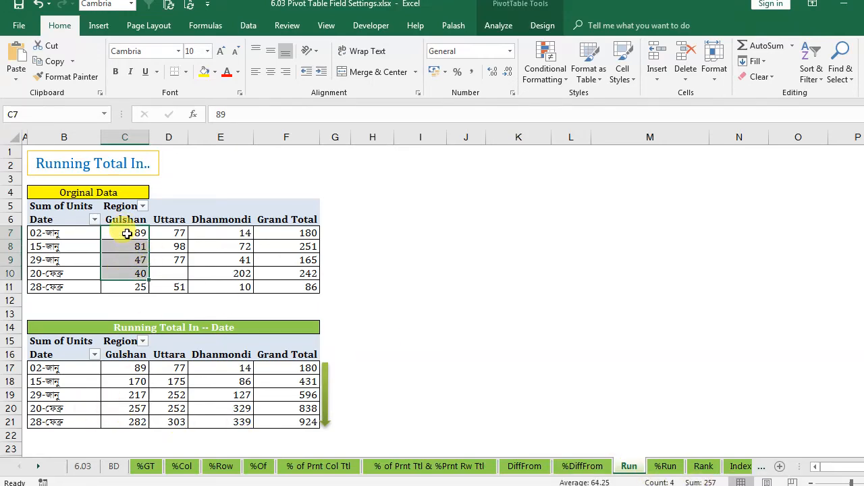
drag(127, 233, 122, 286)
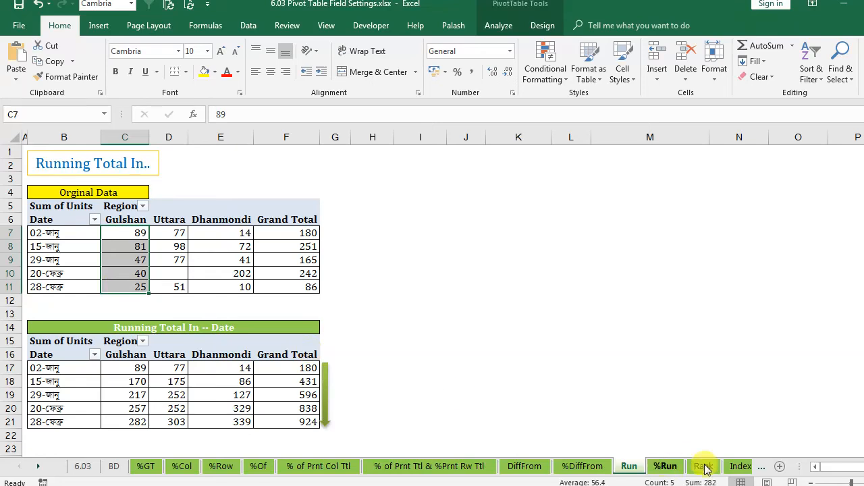
drag(122, 370, 132, 422)
click(607, 313)
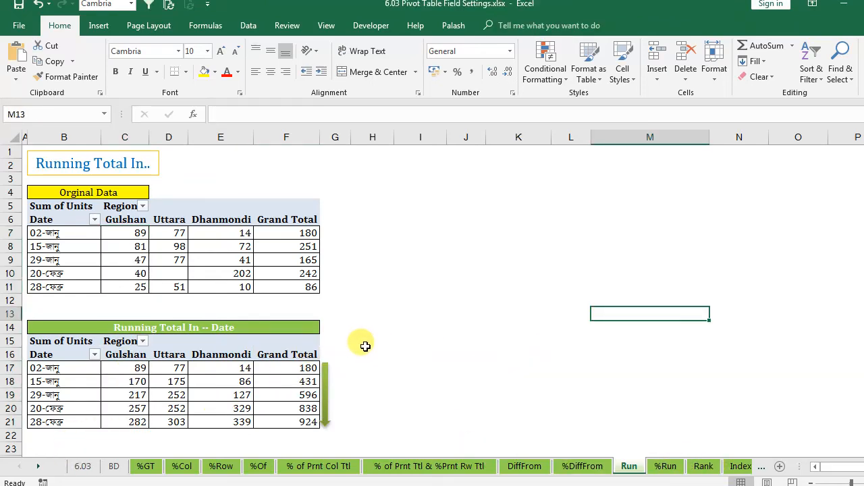
drag(128, 373, 124, 420)
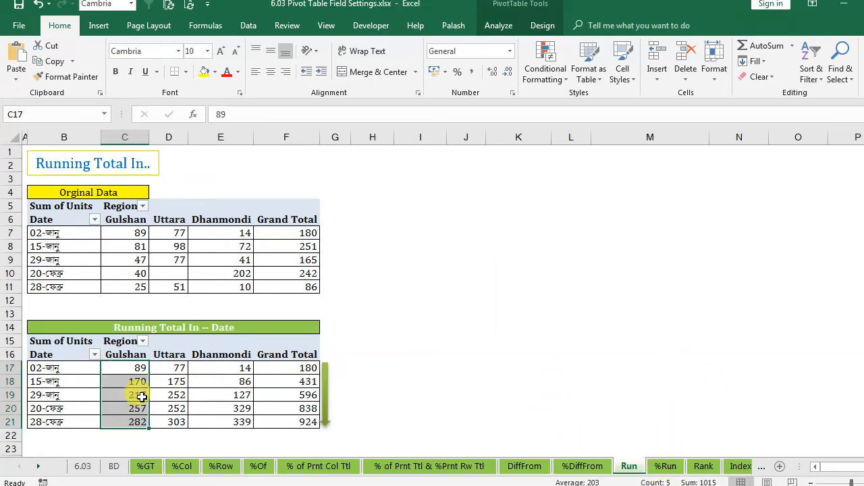
- On the %Run sheet, choose % Running Total In as the Show Values As calculation for Sum of Units in the lower pivot table
click(665, 466)
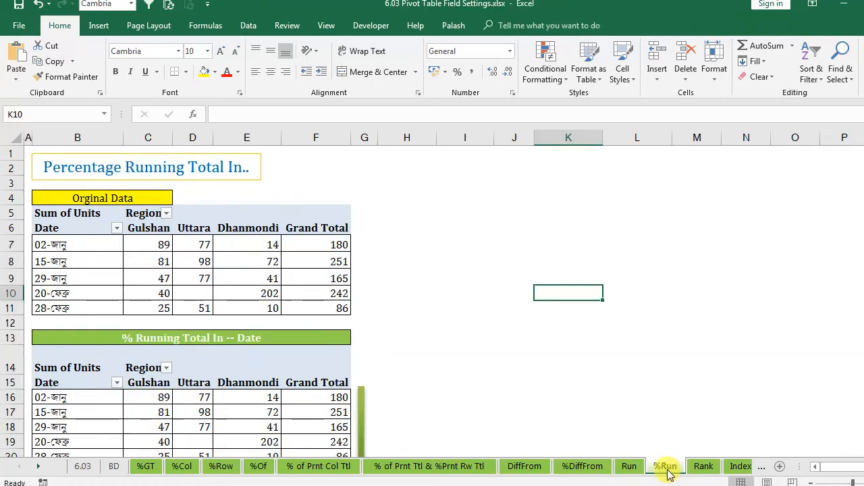
scroll(305, 336, down, 2)
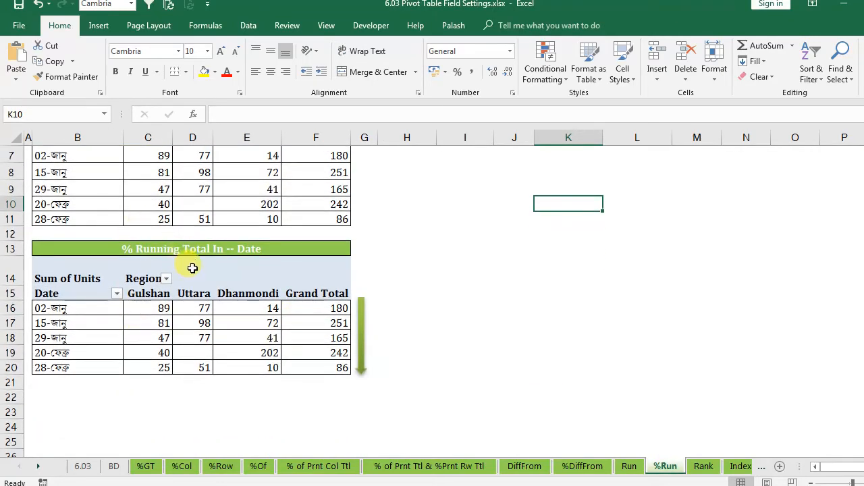
right_click(188, 326)
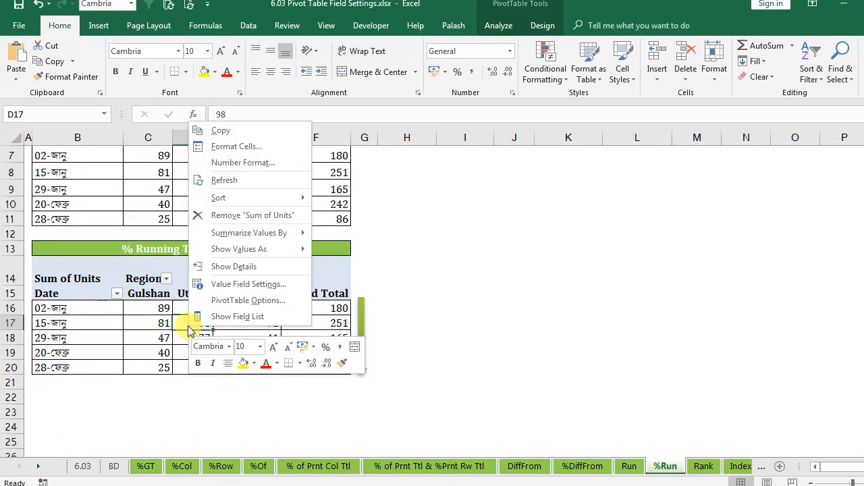
click(305, 282)
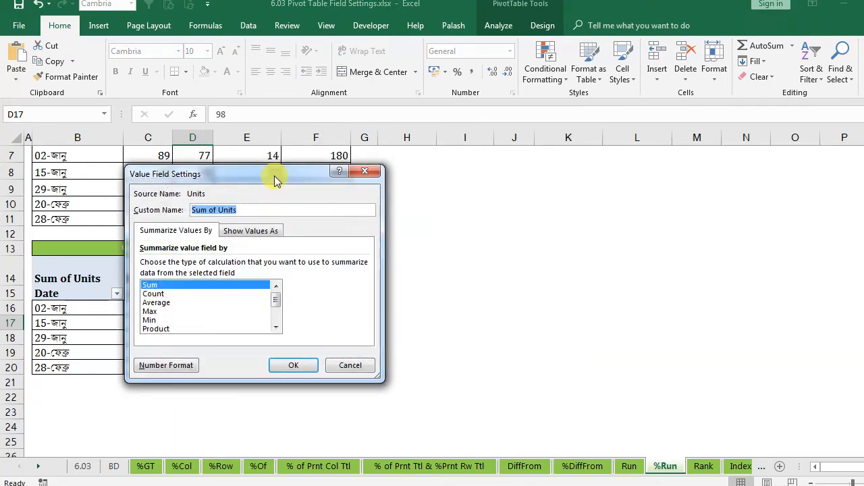
drag(277, 176, 609, 171)
click(581, 224)
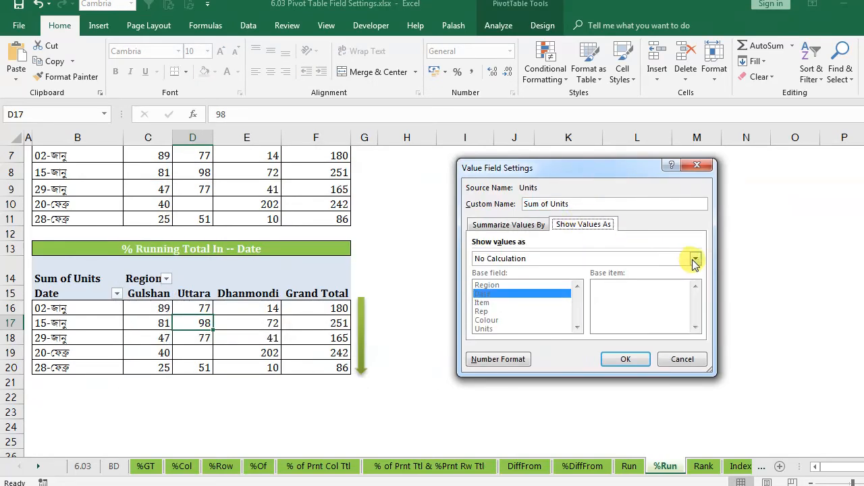
click(695, 258)
click(695, 314)
click(695, 314)
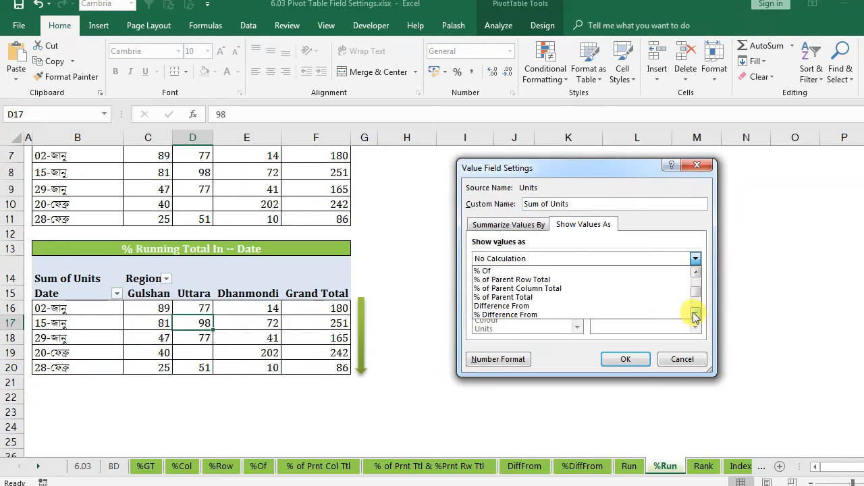
click(695, 314)
click(696, 314)
click(696, 314)
click(477, 307)
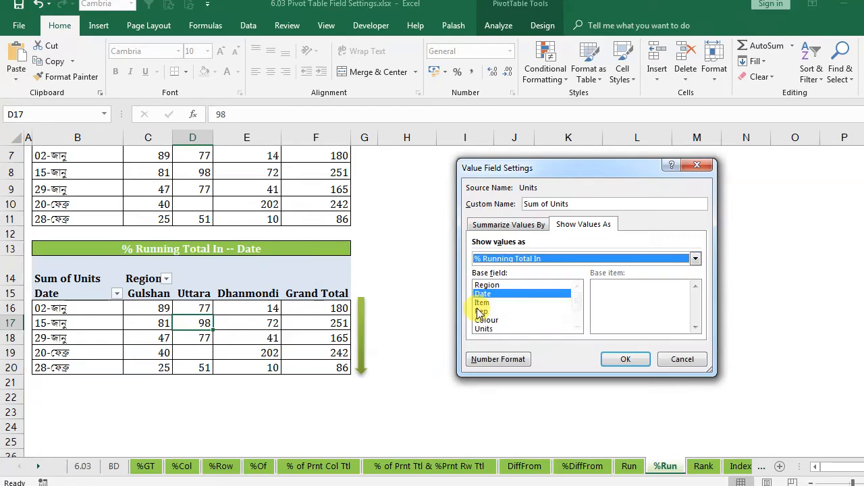
- Base the % running total on the Date field, apply it, and autofit the Uttara column
click(488, 294)
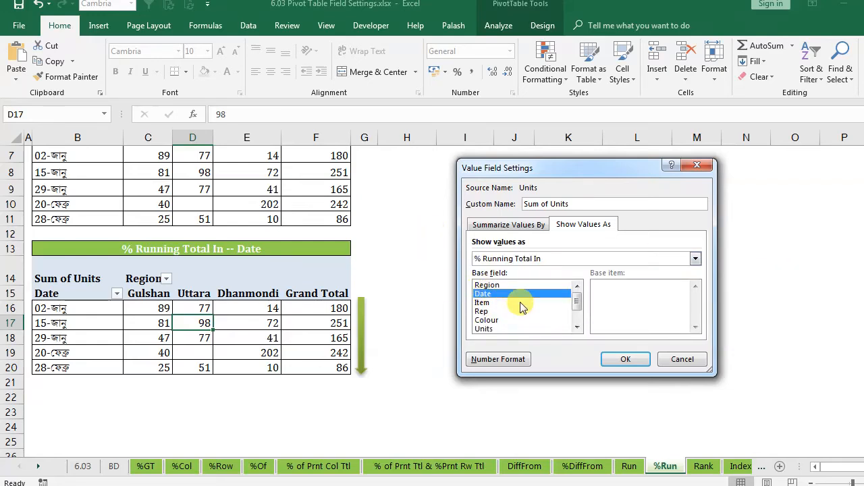
click(621, 363)
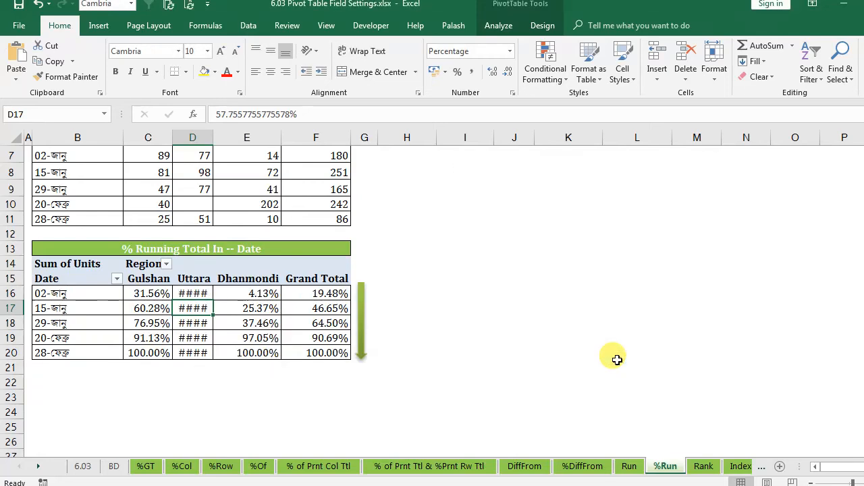
double_click(211, 138)
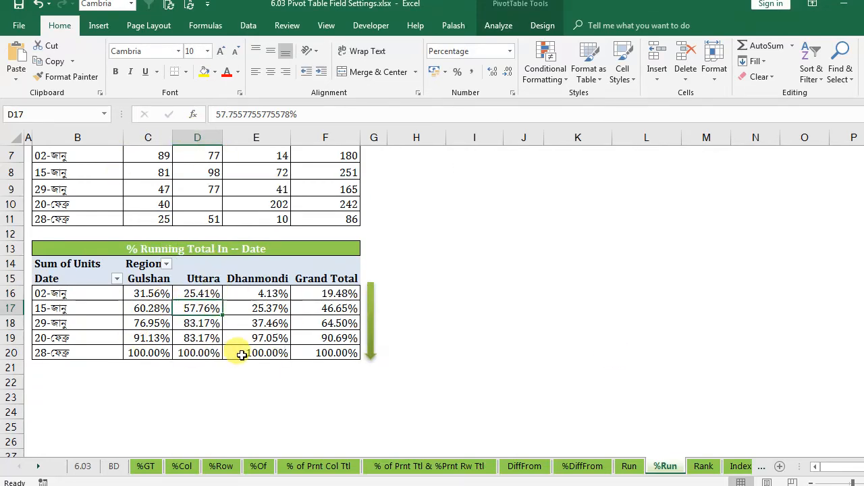
- Check the 28-ফেব্রু running percentages for Gulshan, Uttara and Dhanmondi below the original data
drag(144, 354, 253, 353)
scroll(488, 348, up, 1)
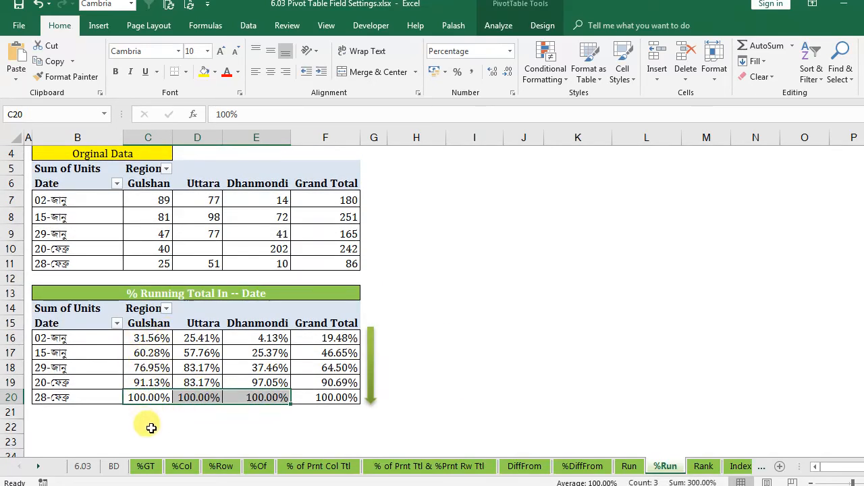
click(553, 319)
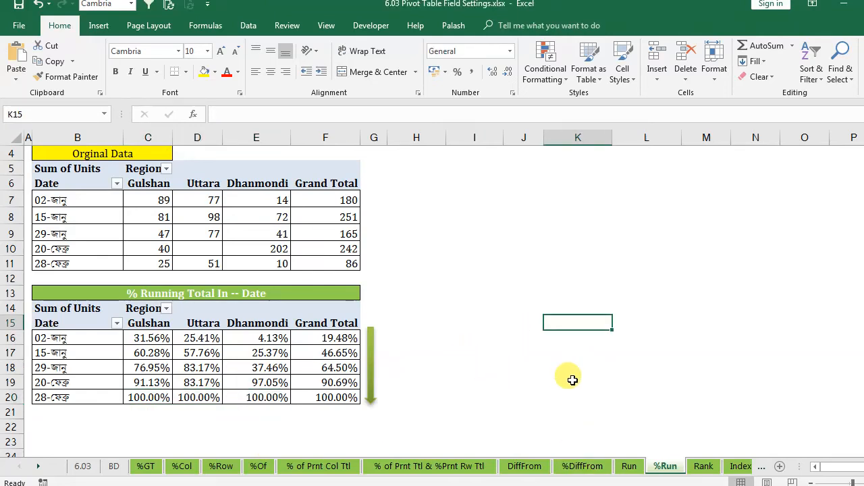
- Bring the remaining sheet names into view and open the Rank sheet
click(38, 472)
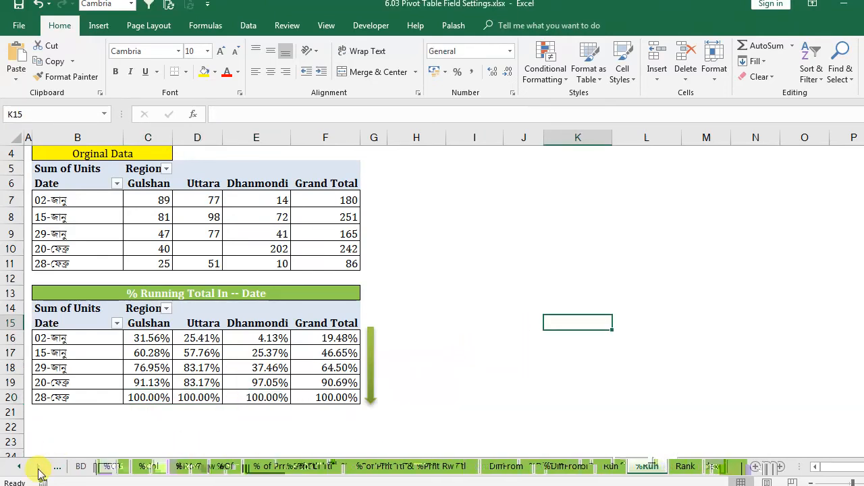
click(455, 247)
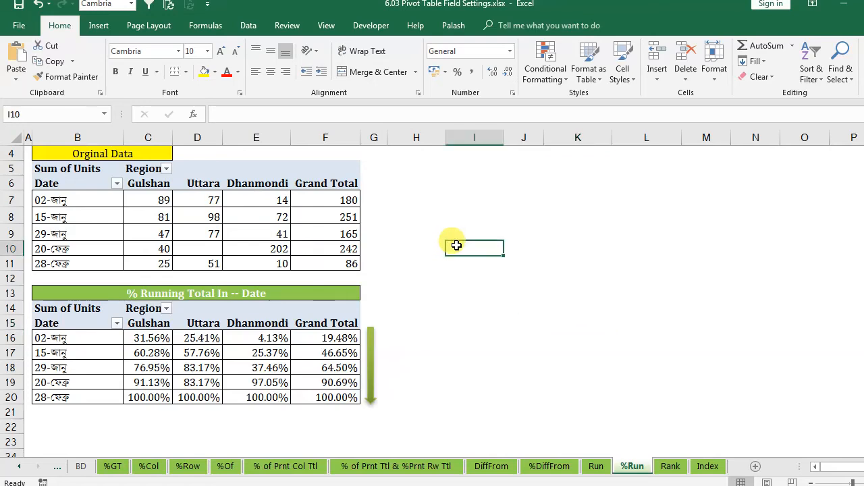
click(670, 473)
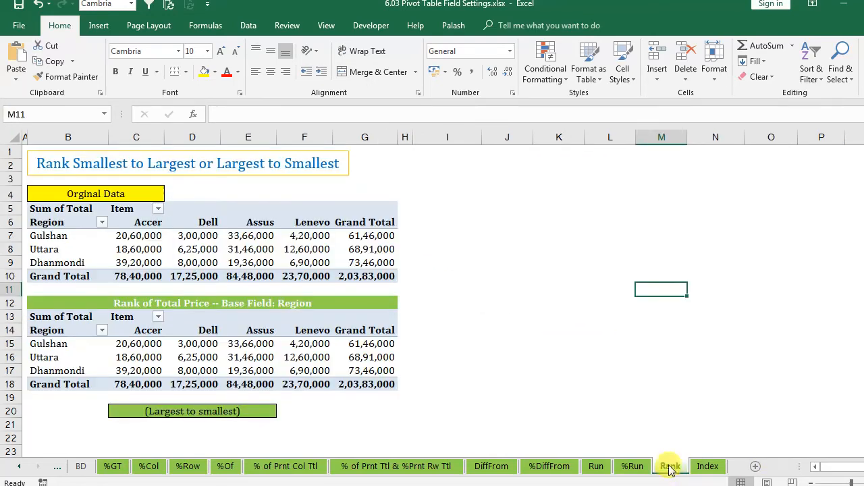
click(521, 355)
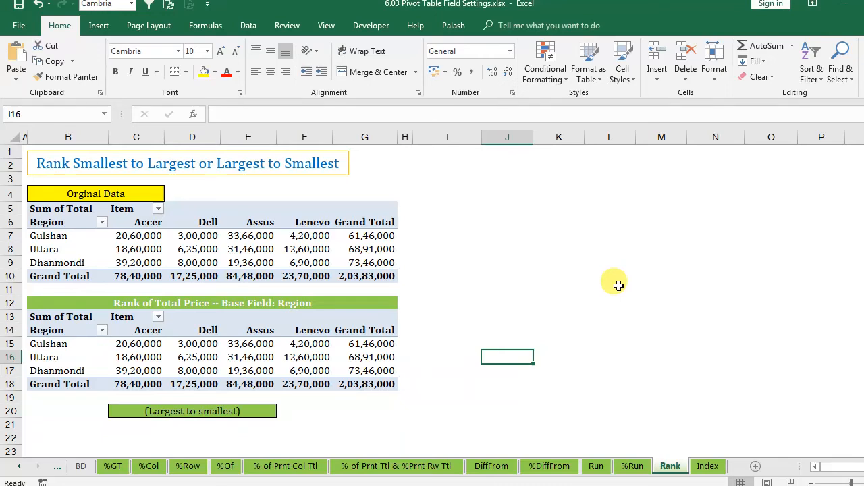
- Open the Show Values As settings for Sum of Total in the lower pivot table on the Rank sheet
right_click(198, 249)
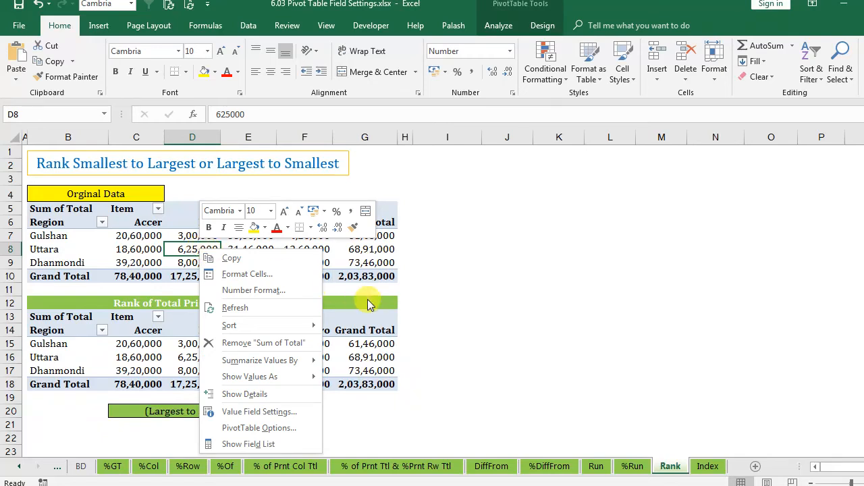
click(379, 326)
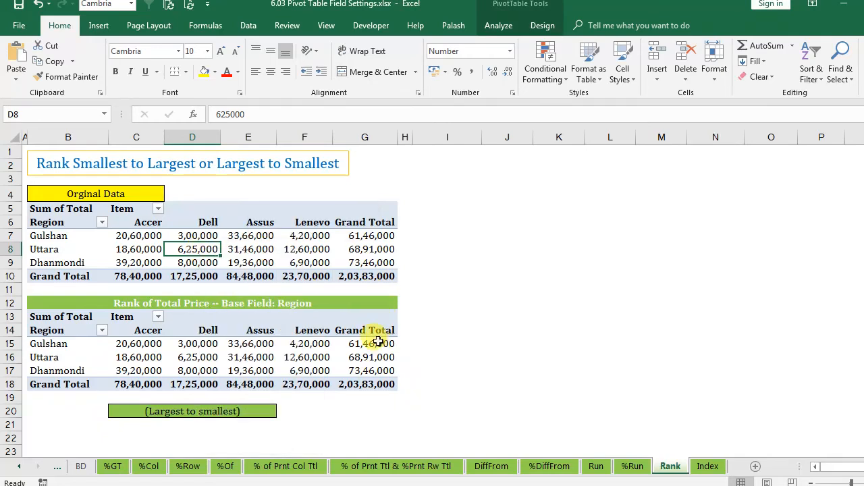
click(198, 357)
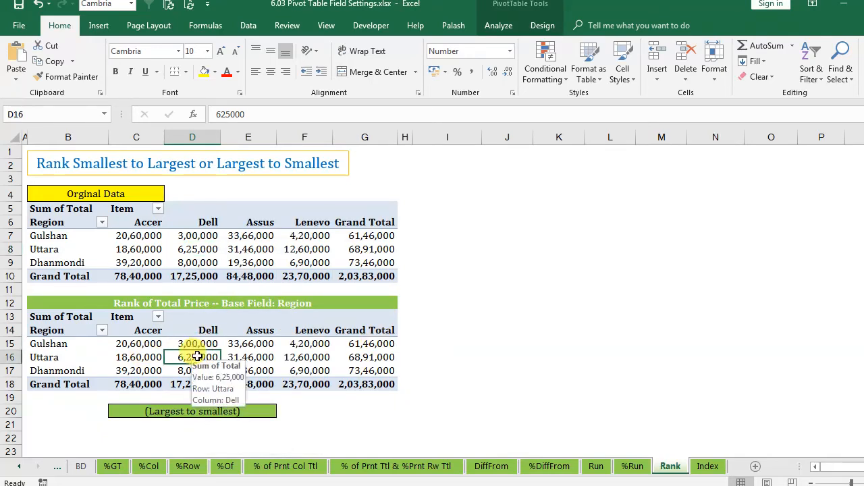
right_click(197, 358)
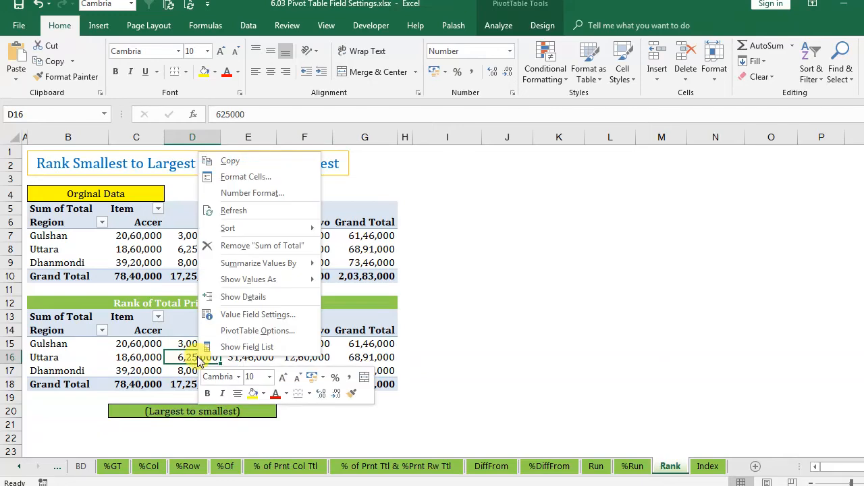
click(256, 315)
drag(303, 217, 755, 133)
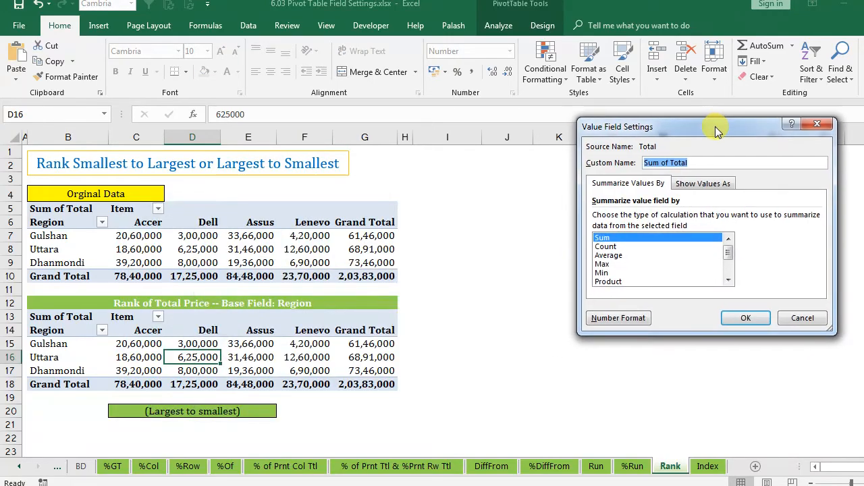
click(705, 184)
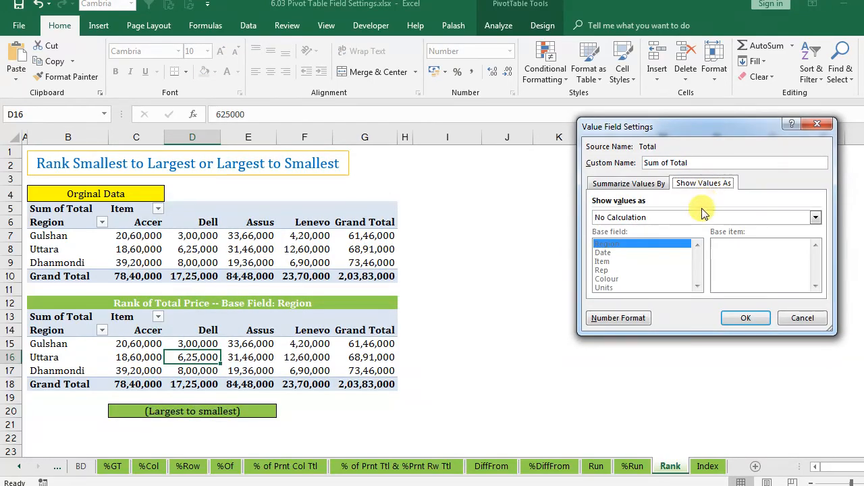
- Show Sum of Total as Rank Largest to Smallest with Region as the base field, and apply it
click(700, 215)
click(815, 273)
click(815, 273)
click(815, 273)
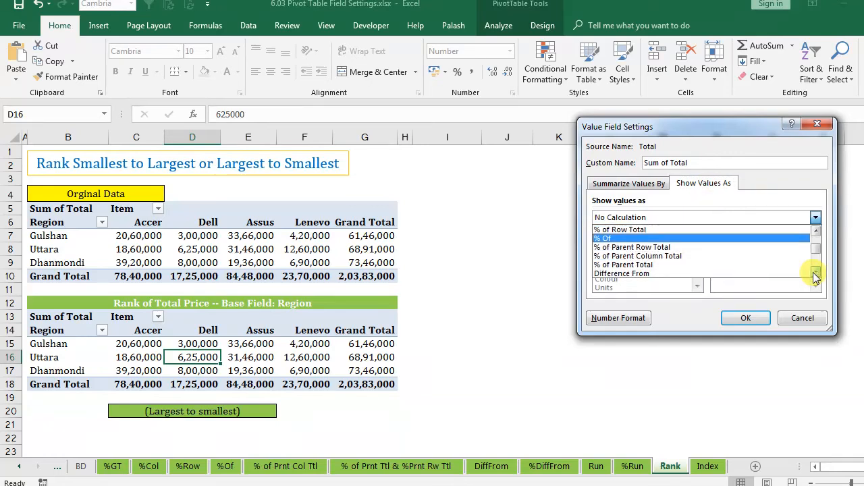
click(815, 274)
click(815, 274)
double_click(815, 273)
click(814, 273)
click(815, 273)
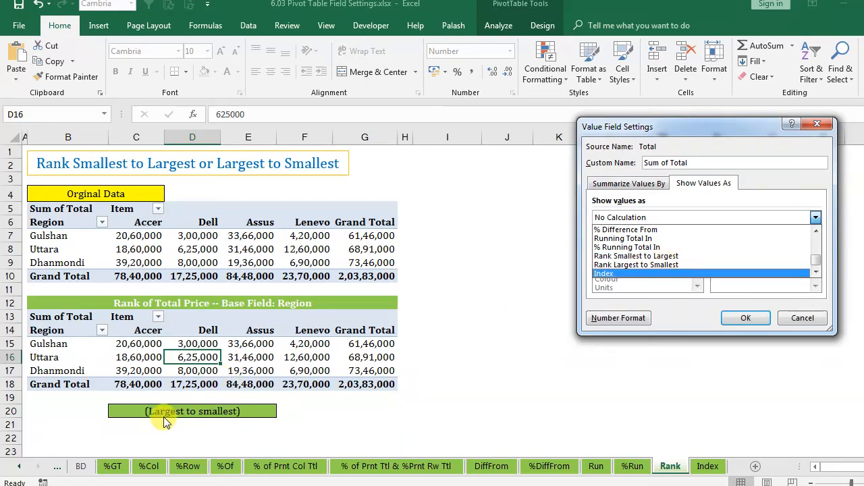
click(640, 266)
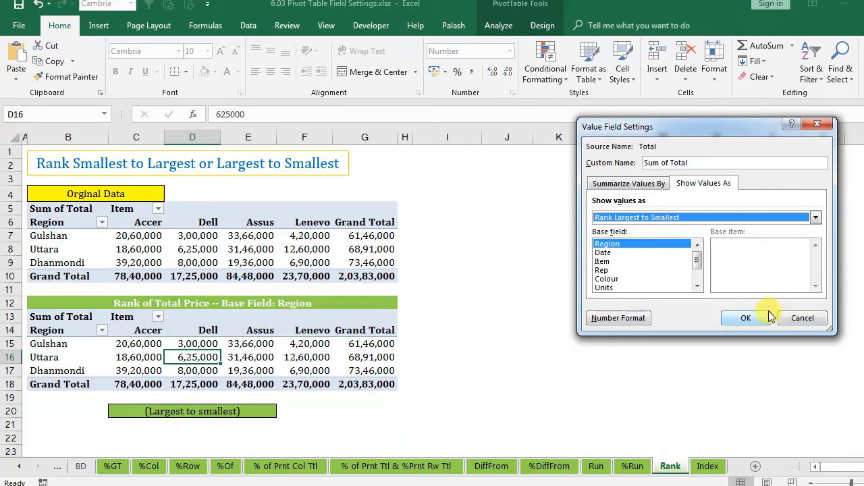
click(746, 318)
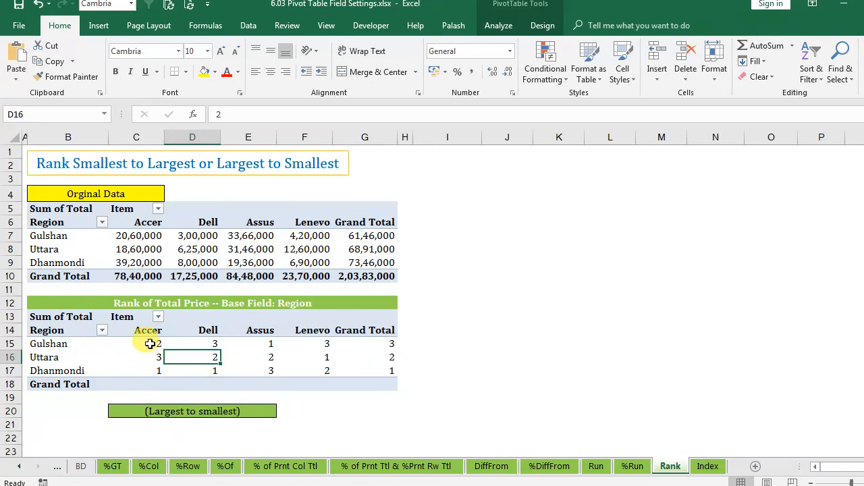
- Compare the Accer and Dell ranks of each region with the corresponding totals in the original data
drag(150, 344, 144, 370)
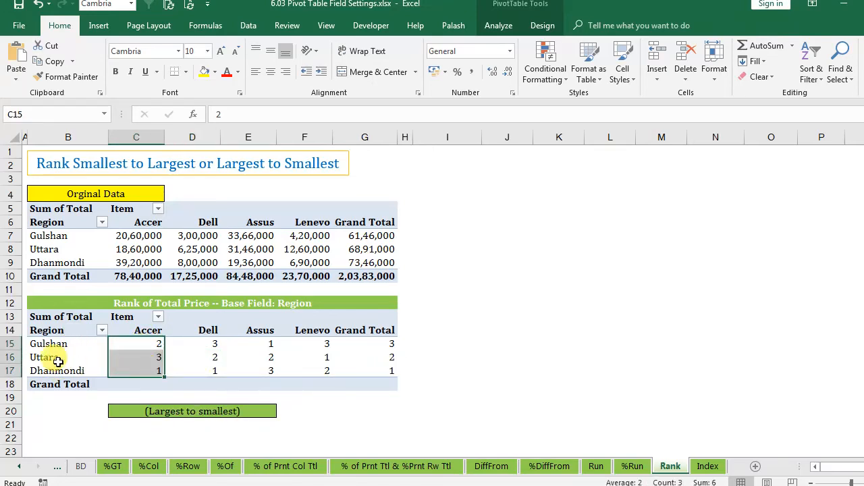
click(142, 358)
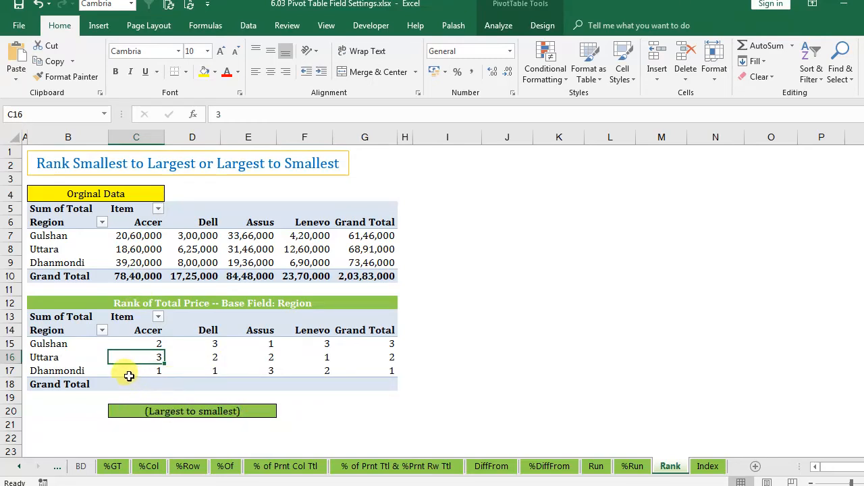
click(126, 261)
click(135, 370)
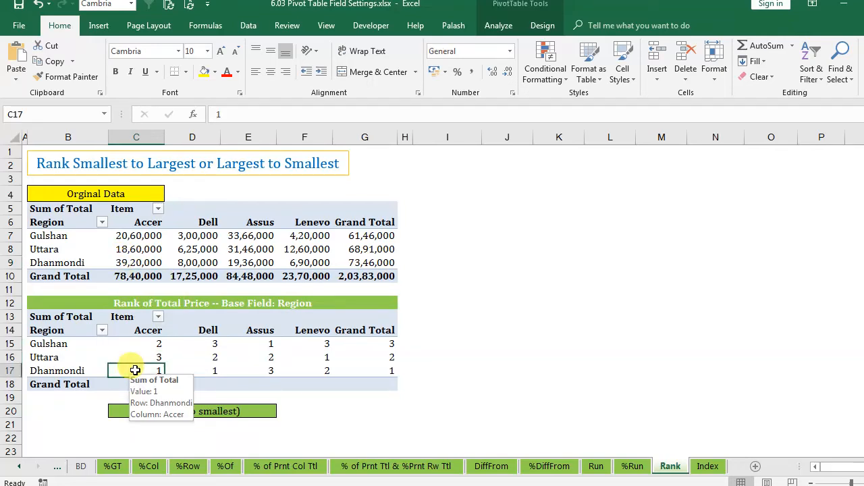
click(137, 357)
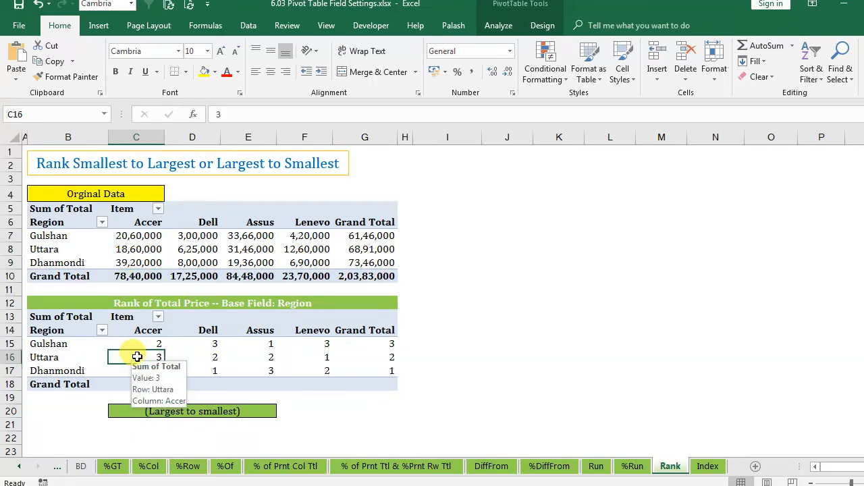
click(137, 249)
click(210, 345)
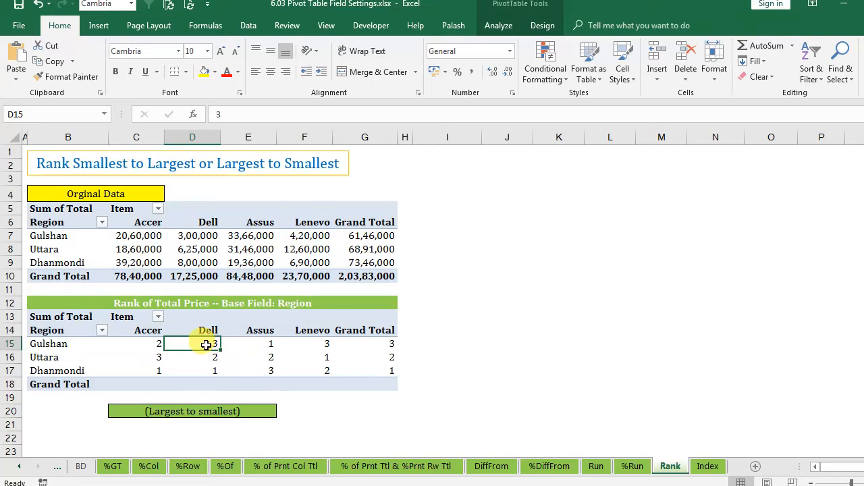
click(201, 238)
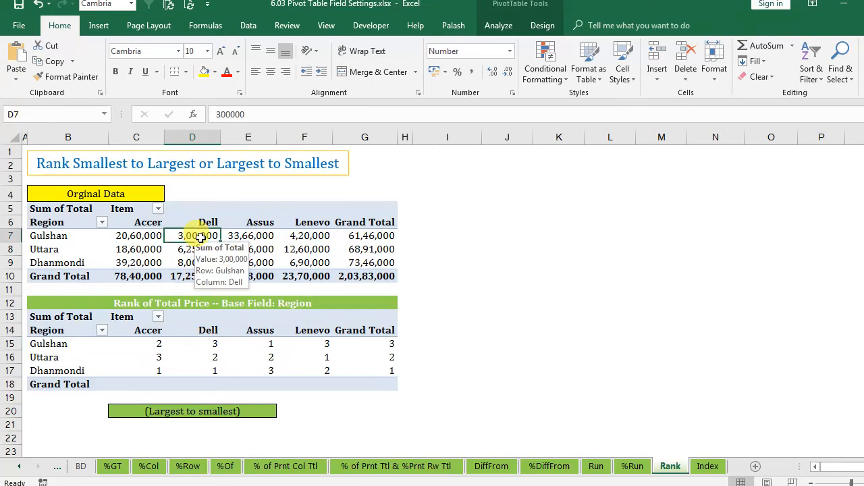
click(203, 370)
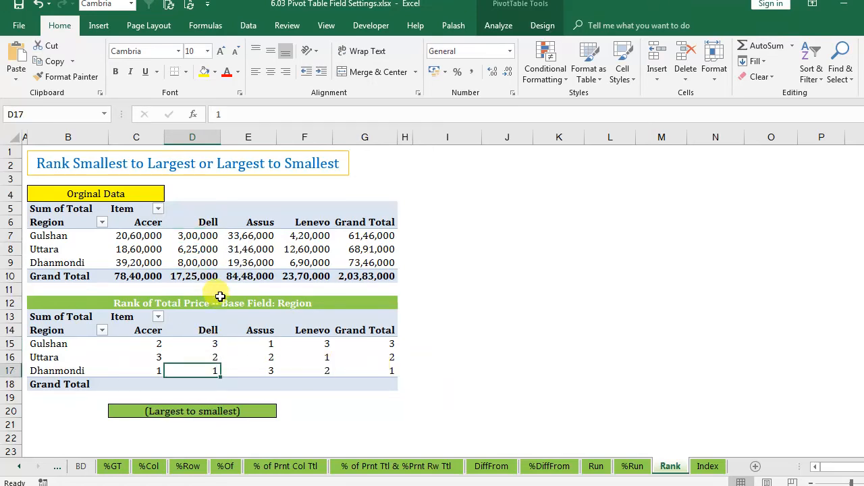
click(193, 263)
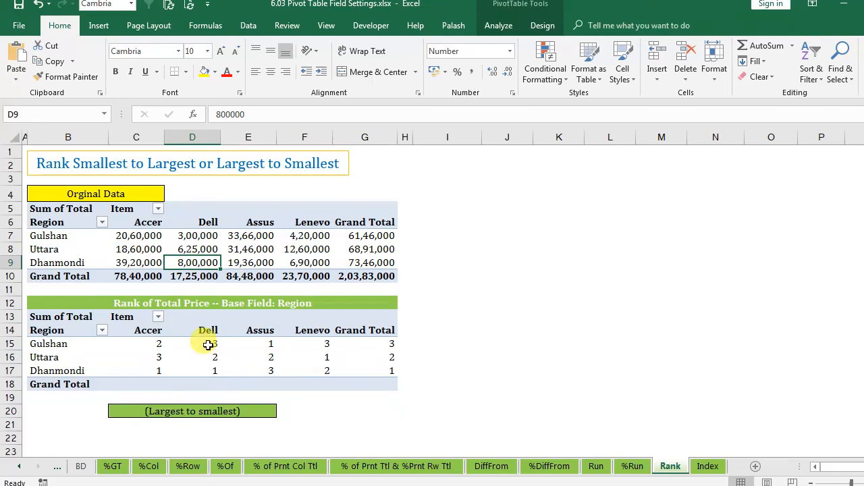
drag(208, 345, 202, 370)
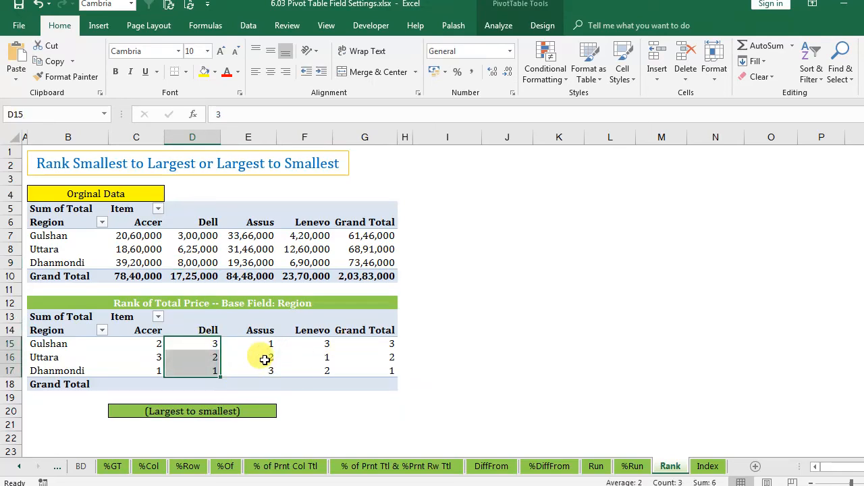
- Compare the Lenevo ranks for Uttara, Gulshan and Dhanmondi with the corresponding totals in the original data
click(265, 358)
click(324, 358)
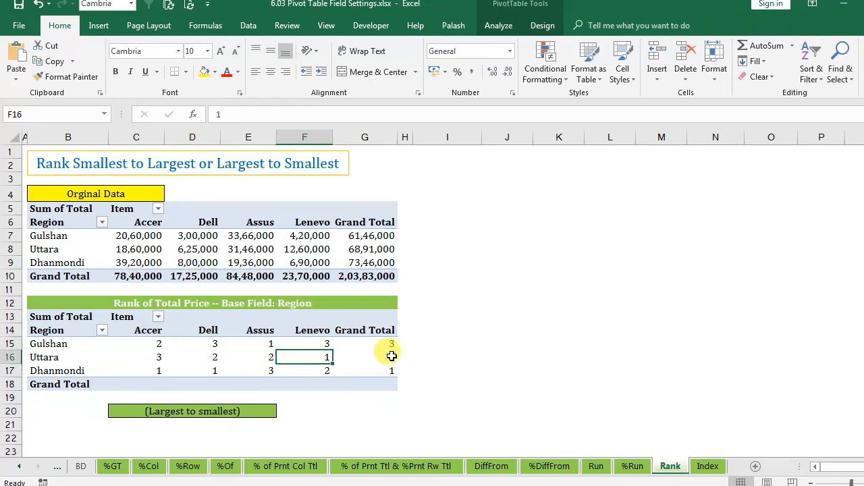
click(307, 250)
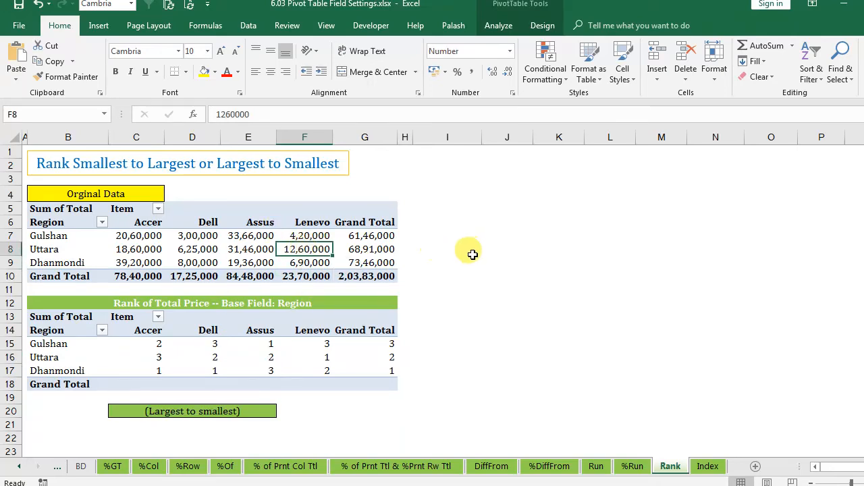
mouse_move(305, 250)
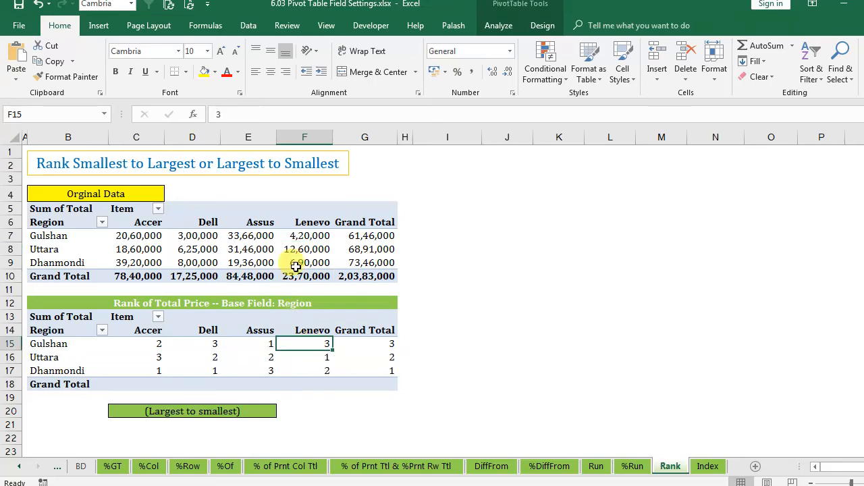
click(309, 234)
click(329, 373)
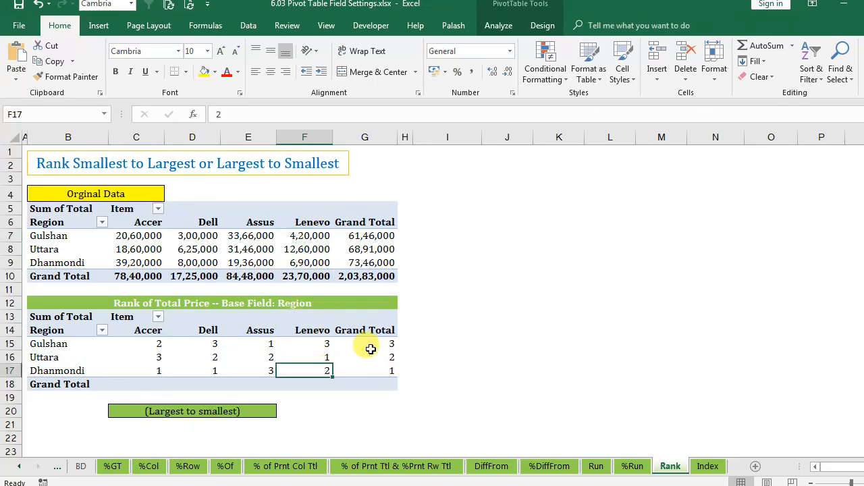
click(299, 263)
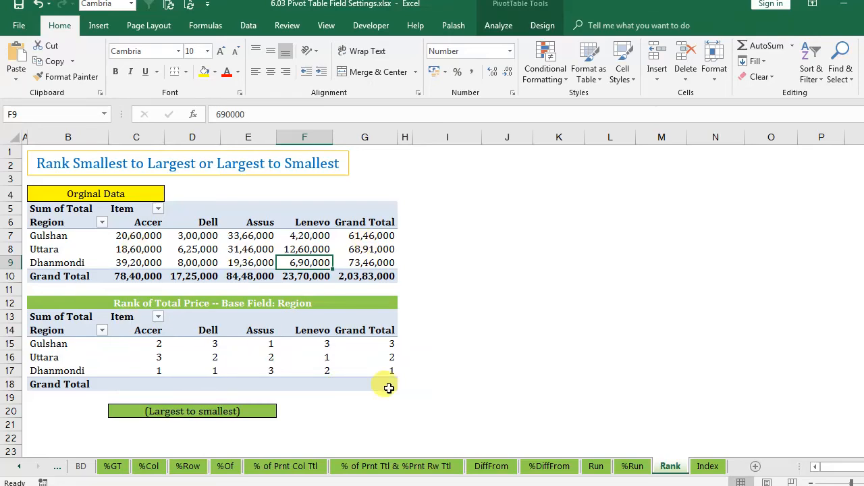
click(467, 329)
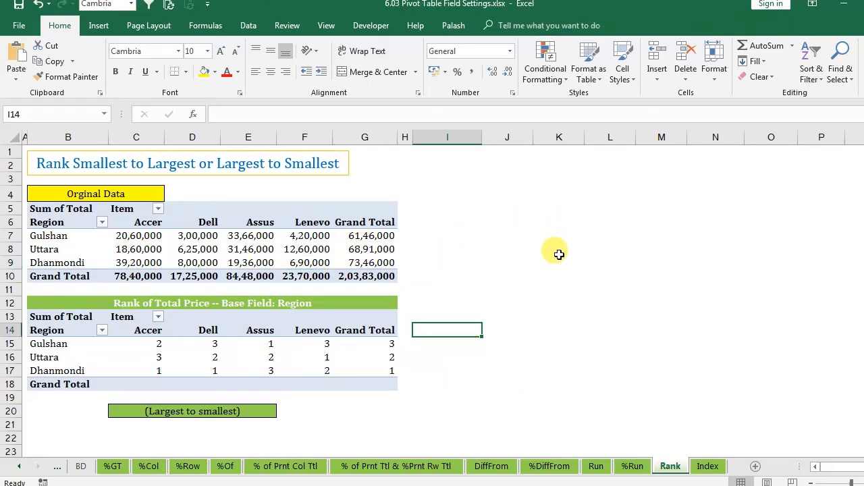
- Switch to the Index sheet and open the Show Values As settings for Sum of Units in the original data pivot table
click(707, 467)
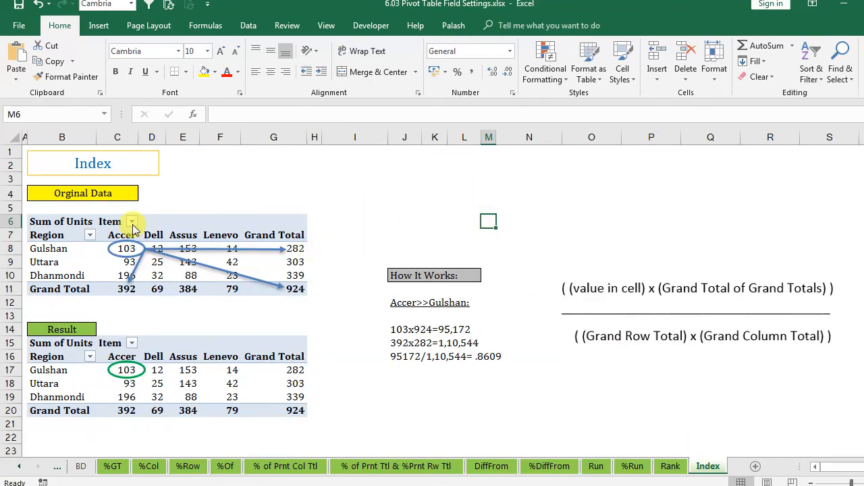
right_click(70, 264)
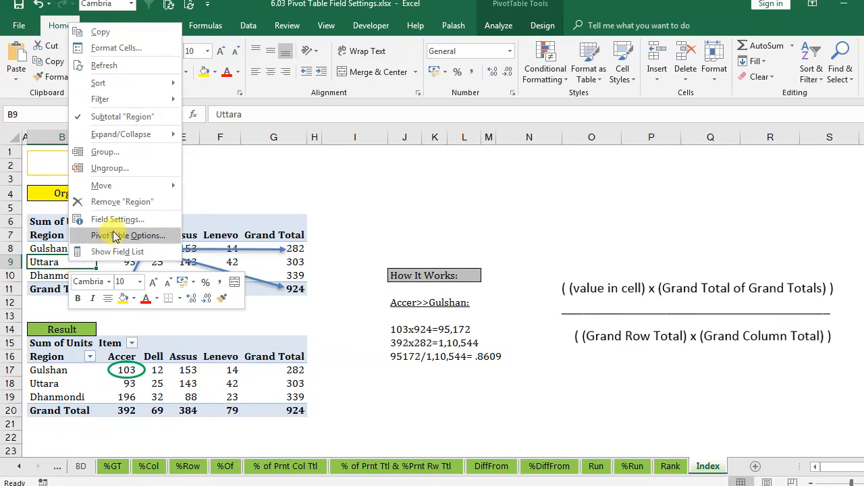
click(282, 261)
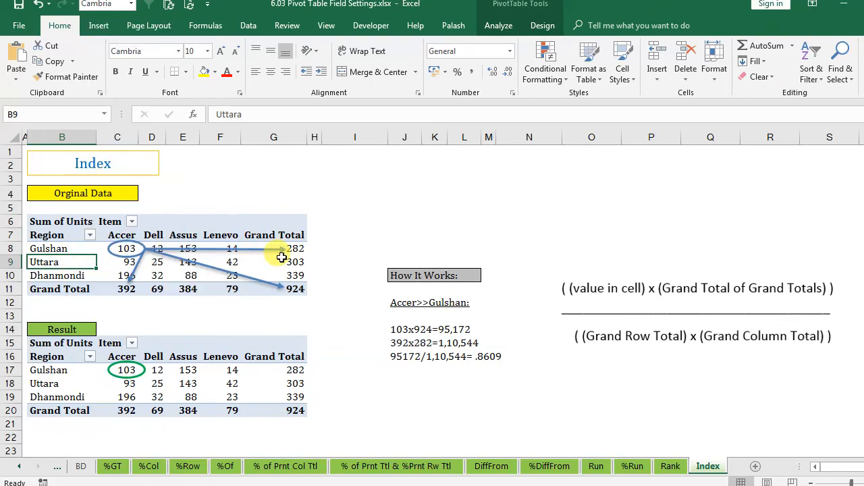
click(285, 263)
right_click(287, 265)
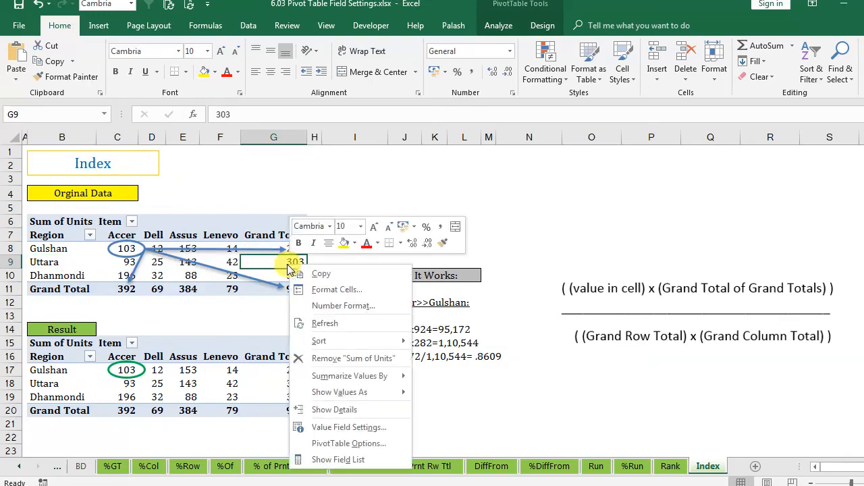
click(348, 427)
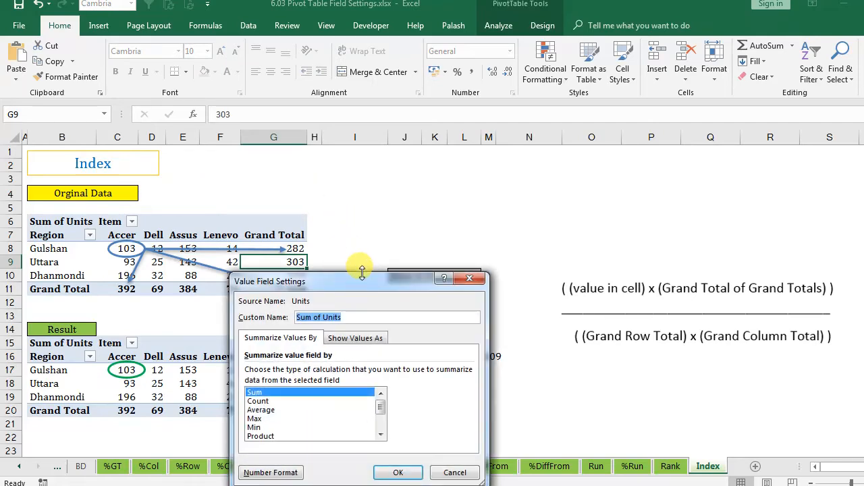
drag(363, 272, 642, 143)
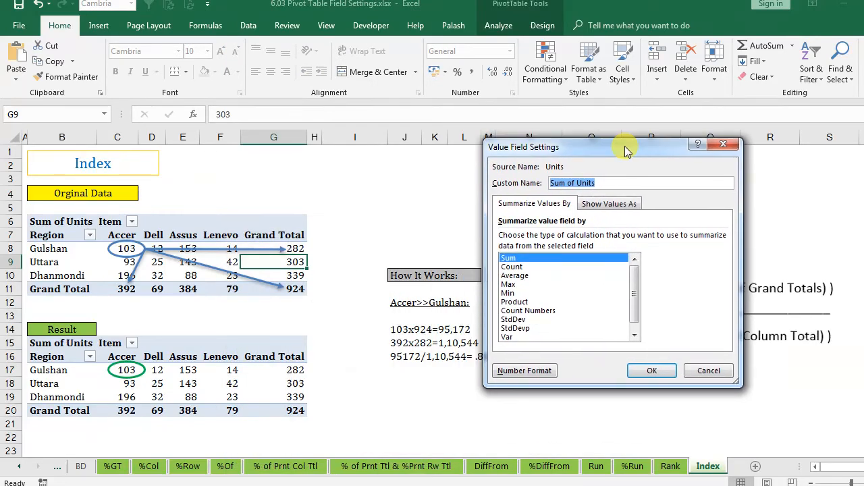
click(607, 207)
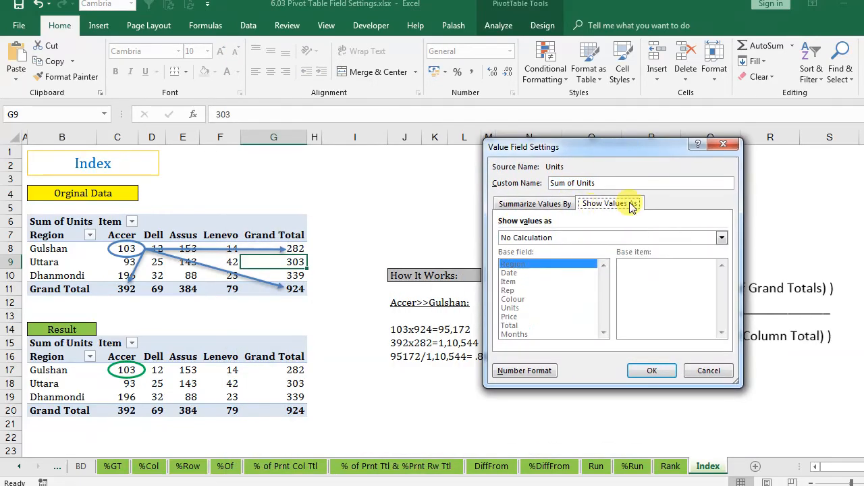
click(721, 238)
drag(723, 264, 722, 282)
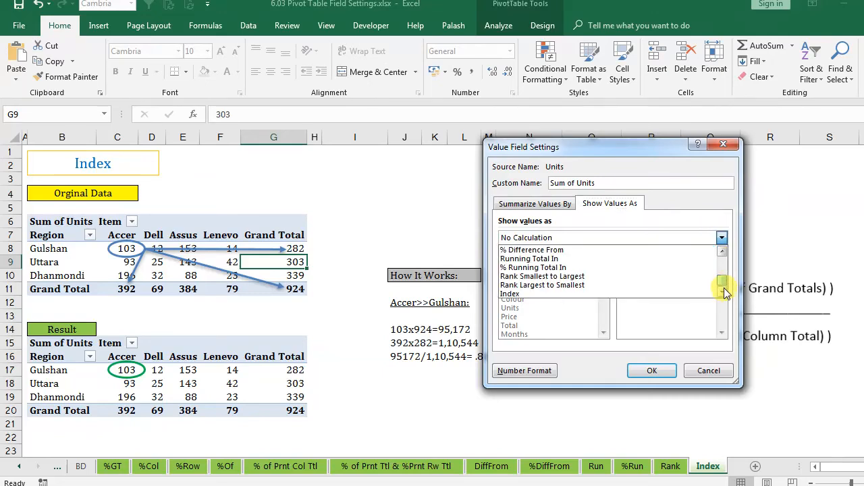
click(517, 295)
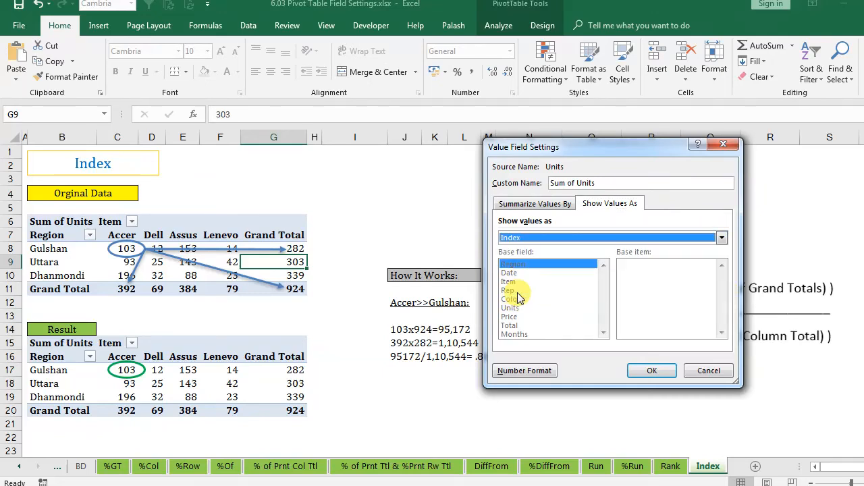
drag(618, 146, 490, 56)
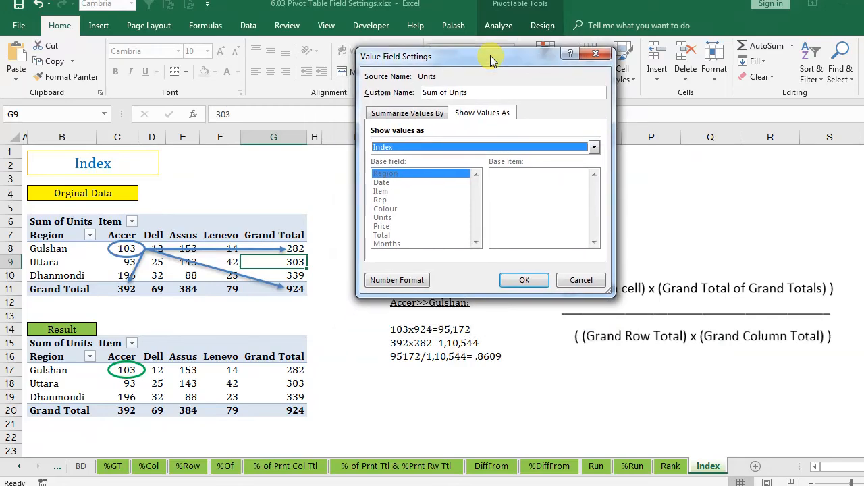
click(577, 283)
- Review the notes about Index and the unit values of every region and item in the original data
click(371, 192)
scroll(289, 243, down, 3)
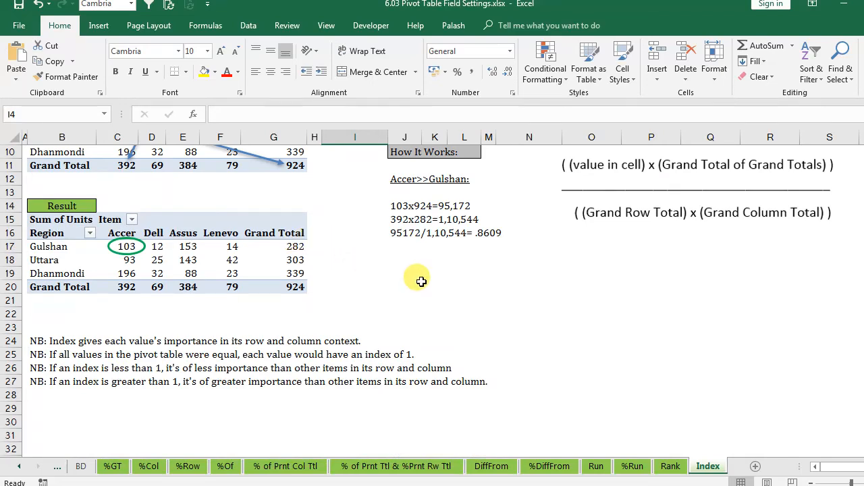
scroll(421, 281, up, 2)
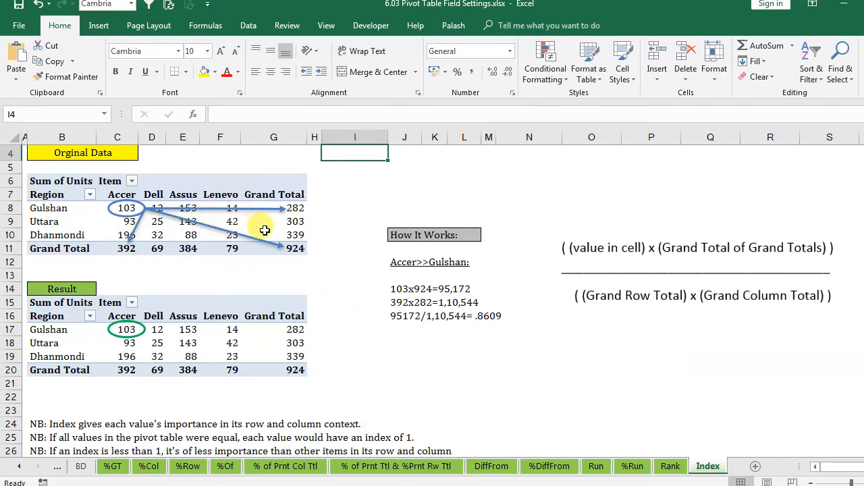
drag(264, 230, 121, 206)
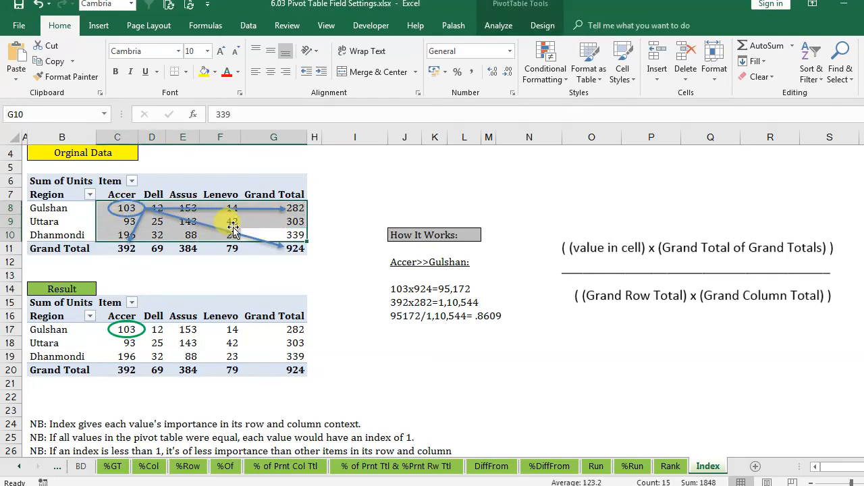
click(211, 236)
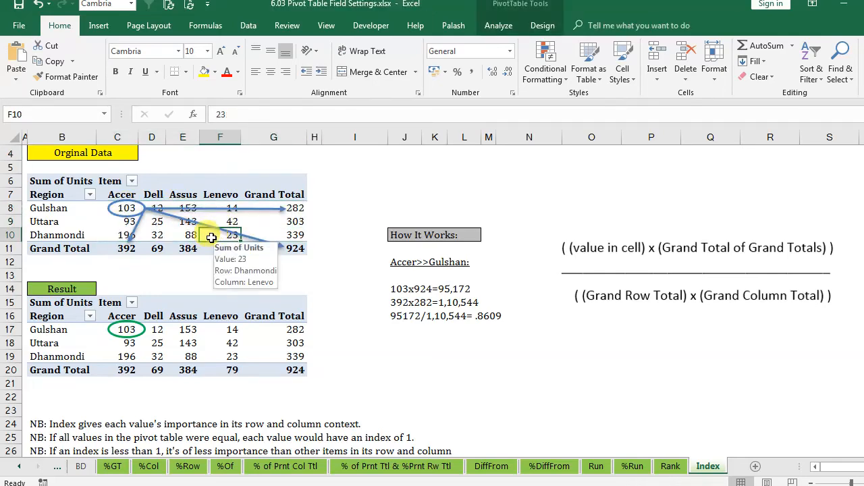
drag(212, 236, 111, 206)
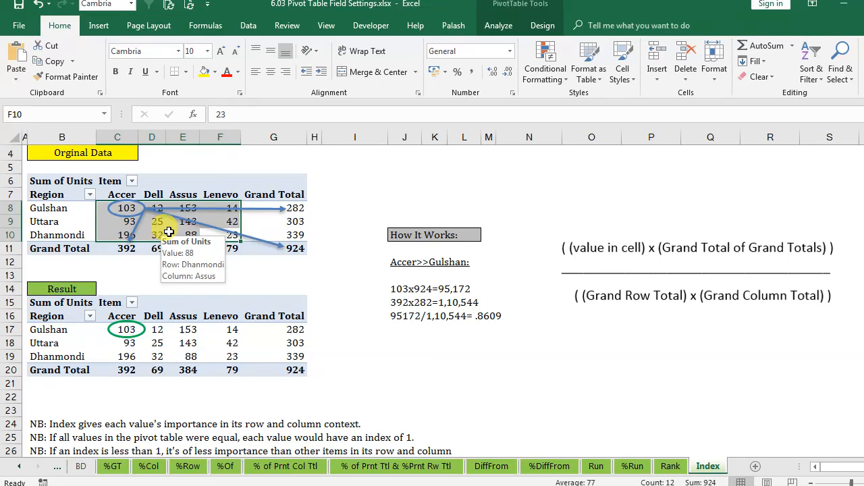
scroll(169, 232, up, 1)
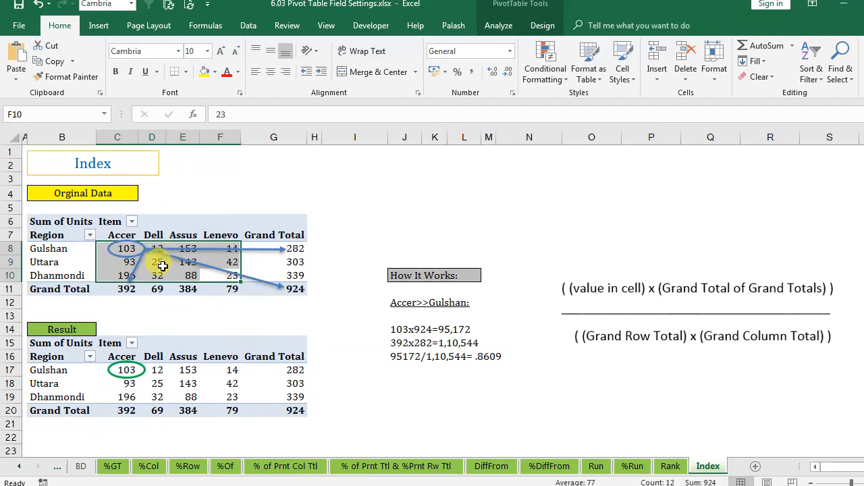
- Compare Uttara's Accer units with its Dell units in the original data pivot table
click(123, 264)
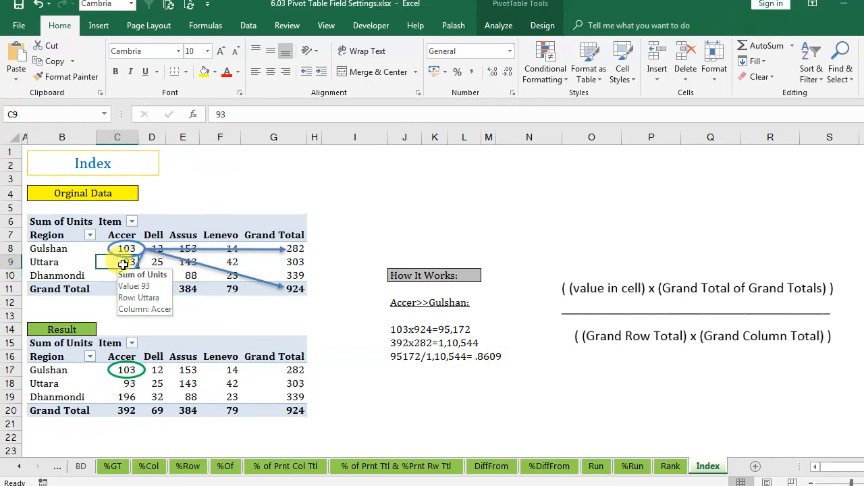
click(158, 264)
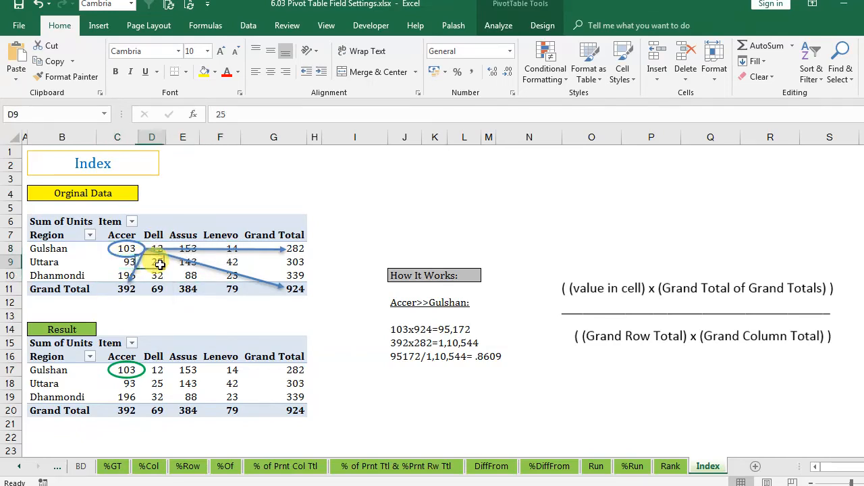
click(125, 263)
click(158, 262)
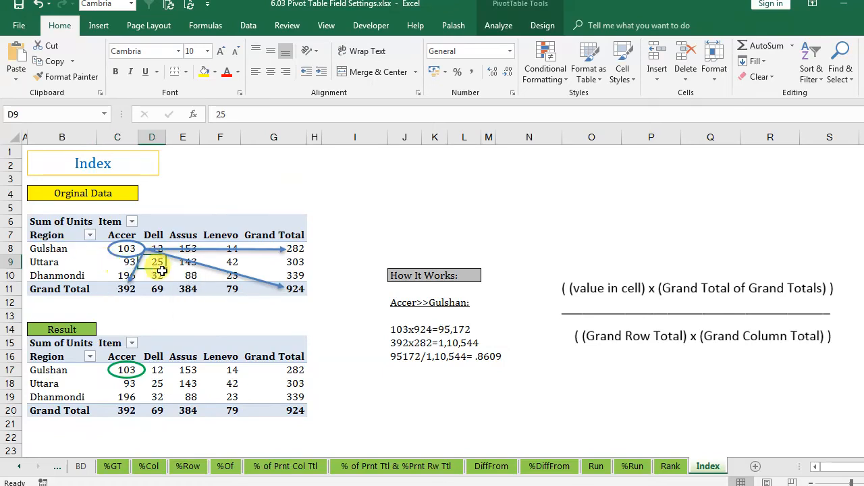
- Read the NB notes on interpreting an index below the pivot tables and the Index formula beside the worked example
scroll(173, 270, down, 2)
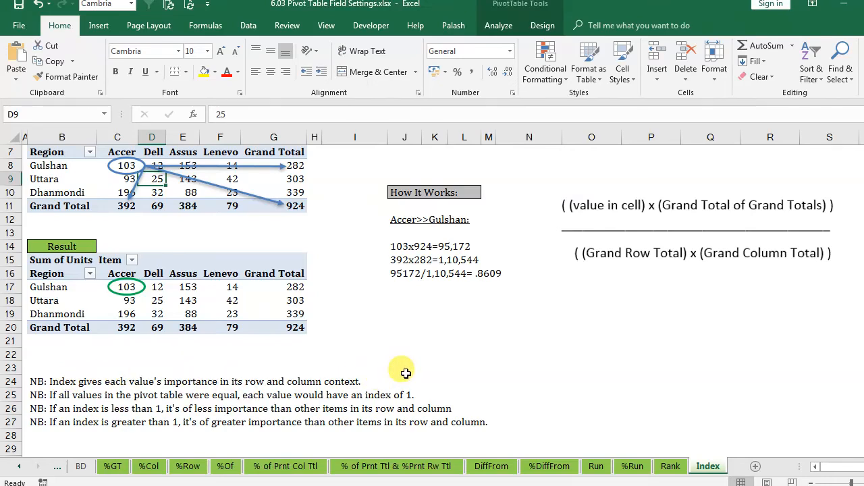
scroll(396, 368, up, 1)
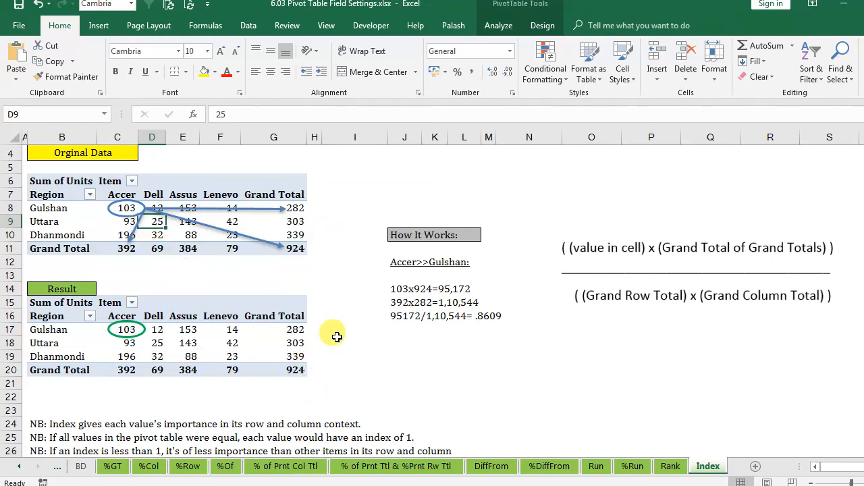
scroll(337, 336, down, 1)
scroll(336, 336, up, 2)
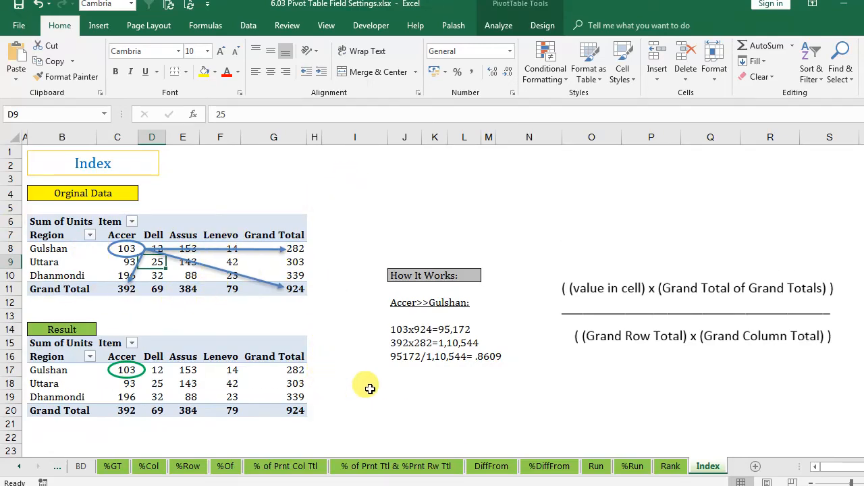
scroll(367, 386, down, 2)
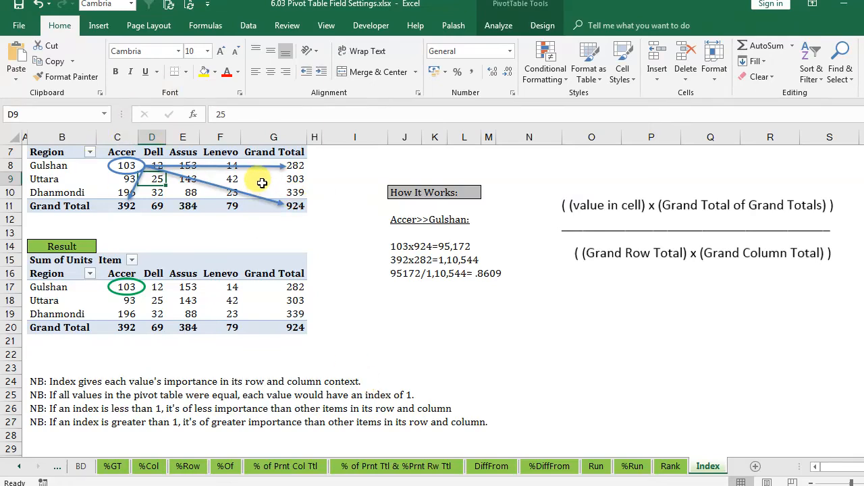
click(404, 313)
scroll(405, 318, up, 2)
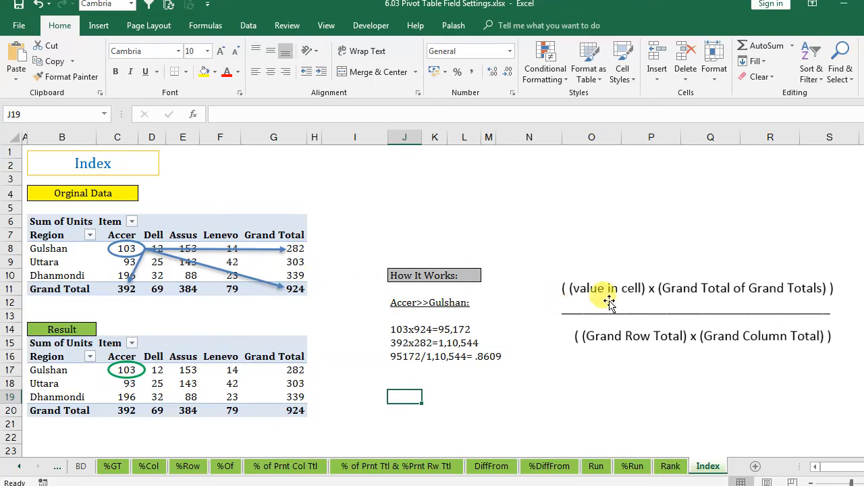
click(565, 159)
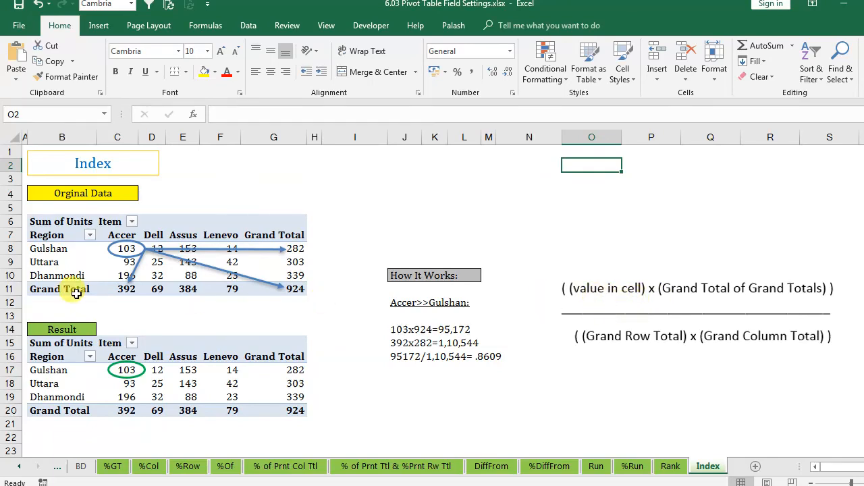
- Show Sum of Units in the Result pivot table as Index, and apply it
click(159, 372)
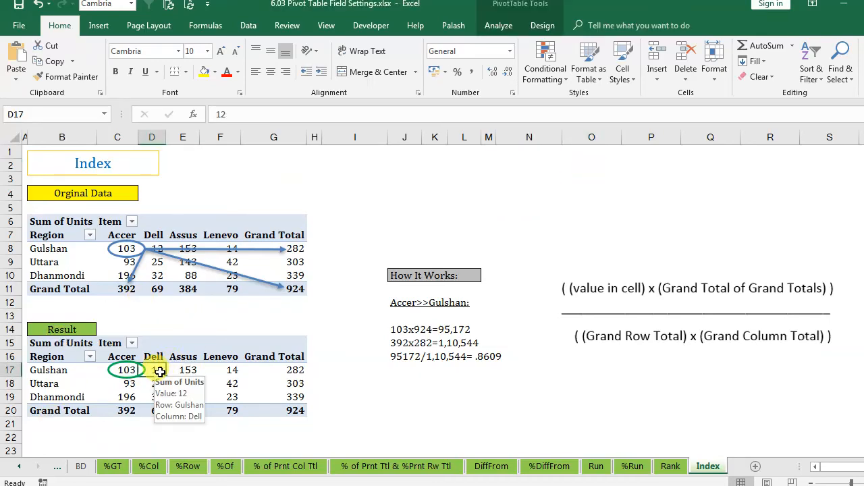
right_click(153, 371)
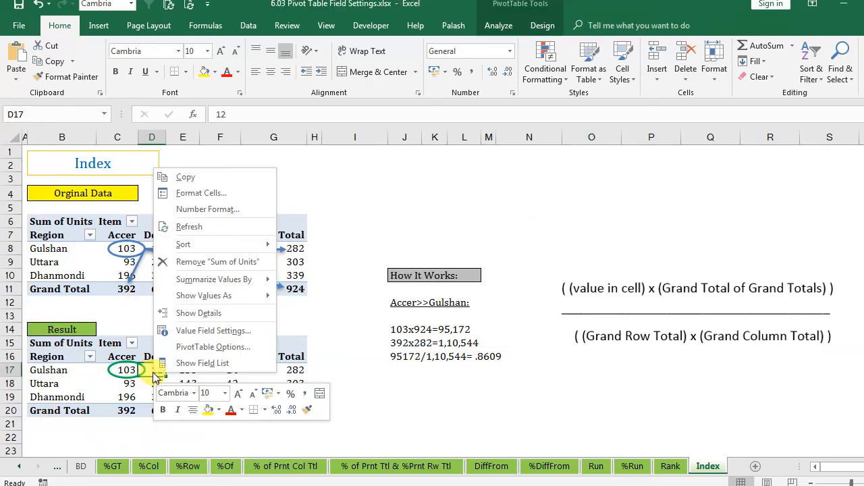
click(196, 331)
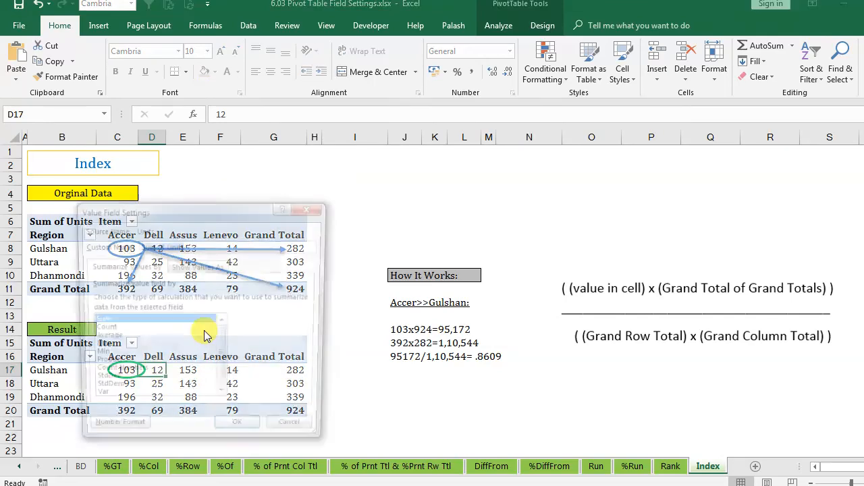
drag(206, 212, 279, 127)
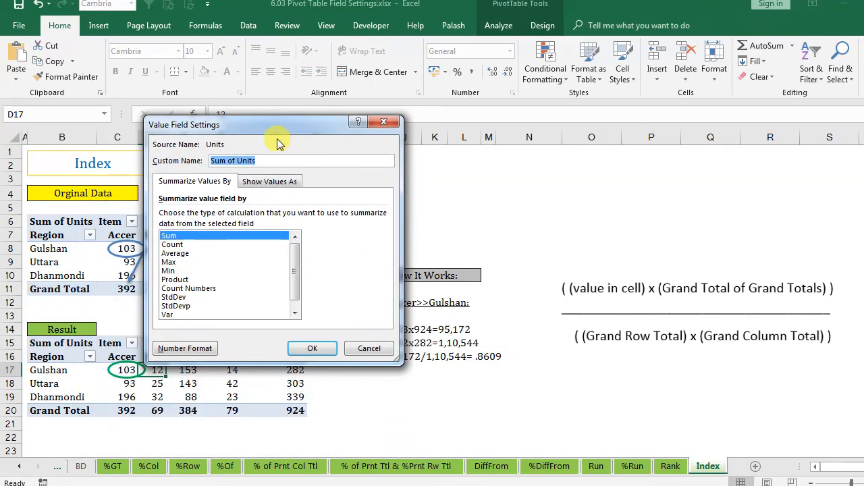
click(270, 180)
click(381, 215)
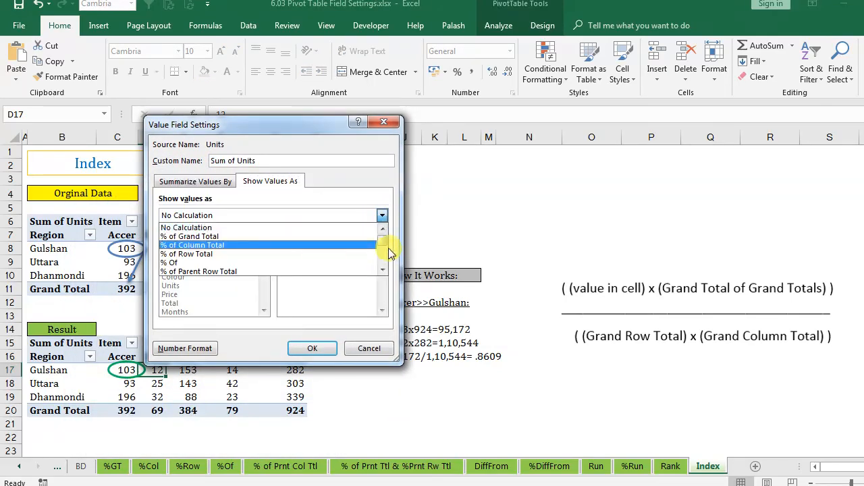
drag(383, 241, 383, 282)
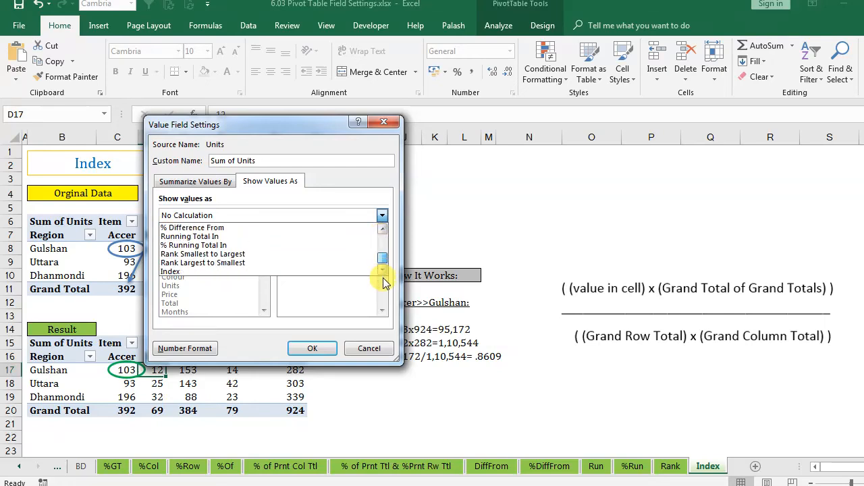
click(224, 272)
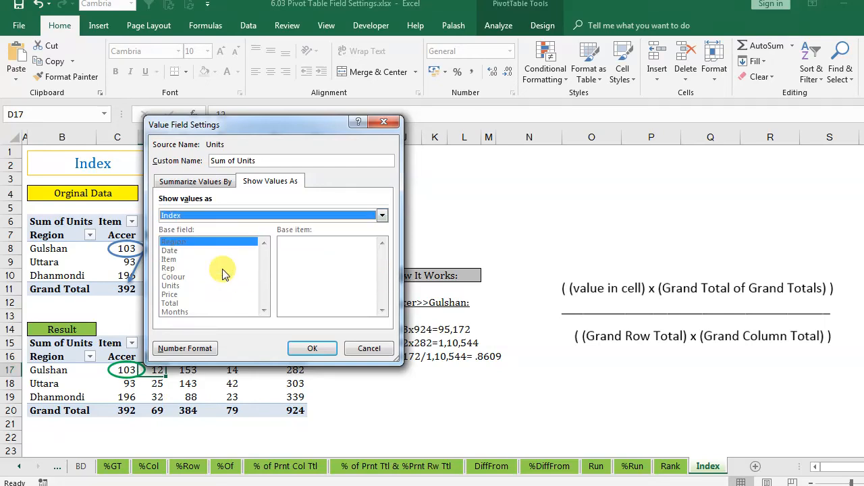
click(312, 350)
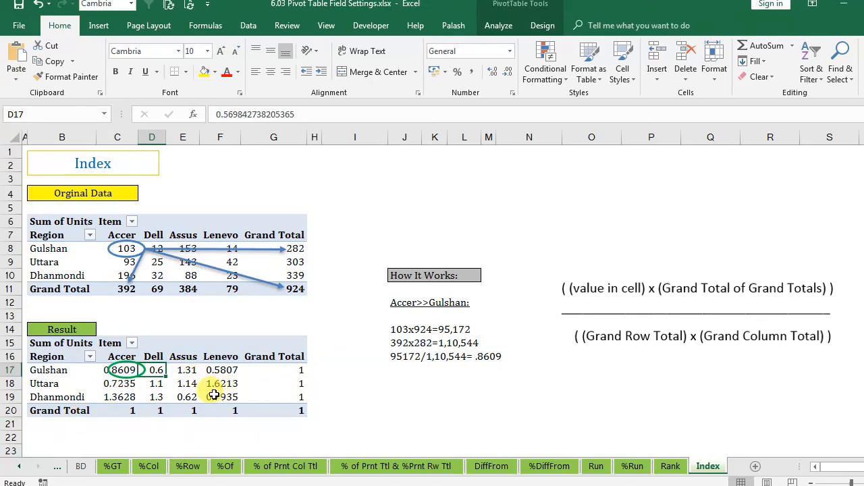
- Examine the index values in the Result pivot table, including Gulshan's Dell and the Lenevo values for Uttara and Dhanmondi
click(353, 406)
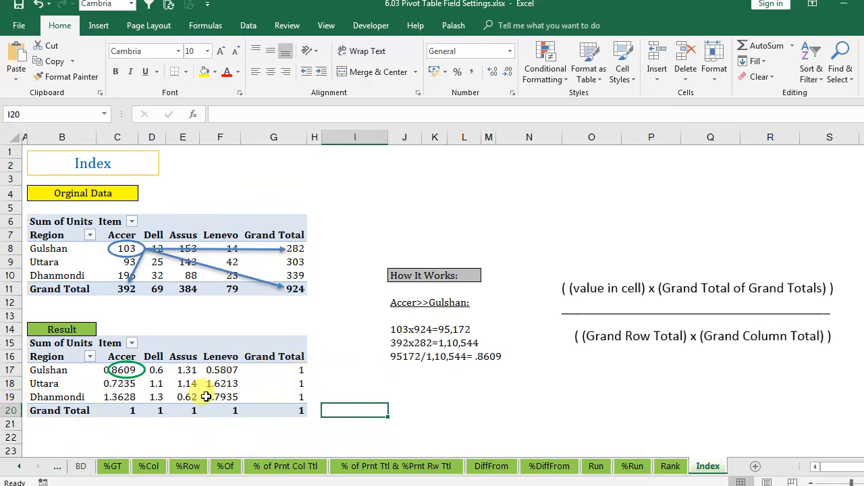
click(157, 369)
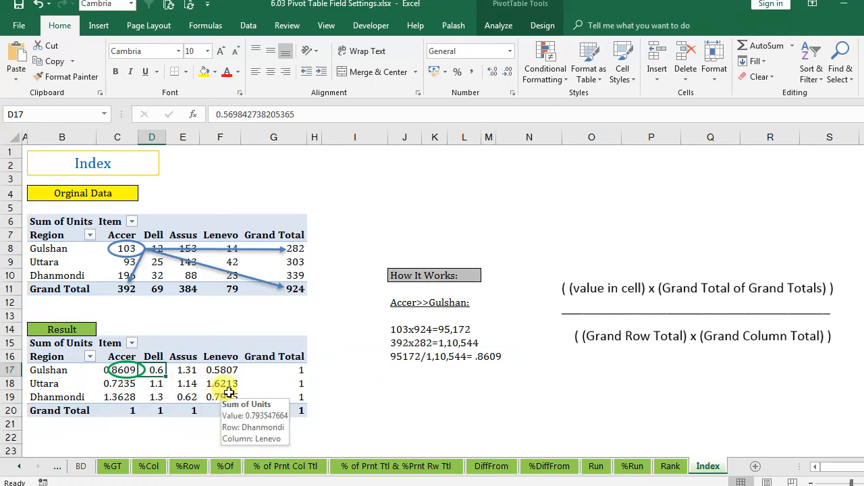
mouse_move(238, 380)
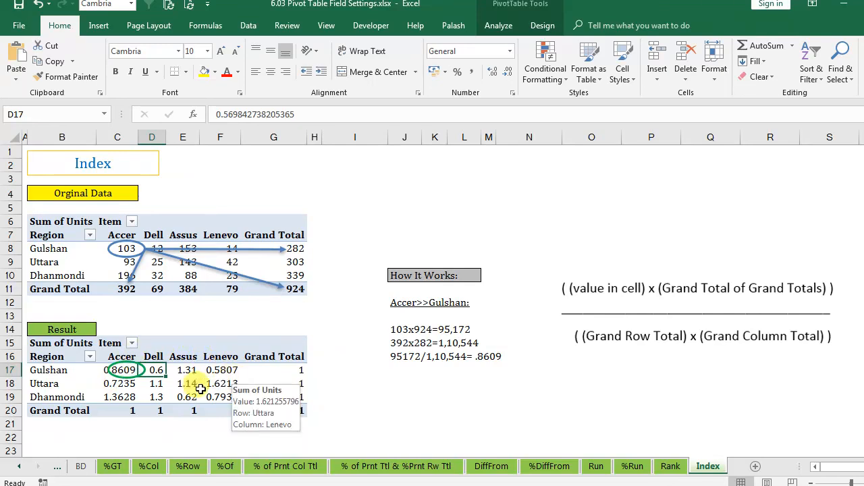
click(441, 410)
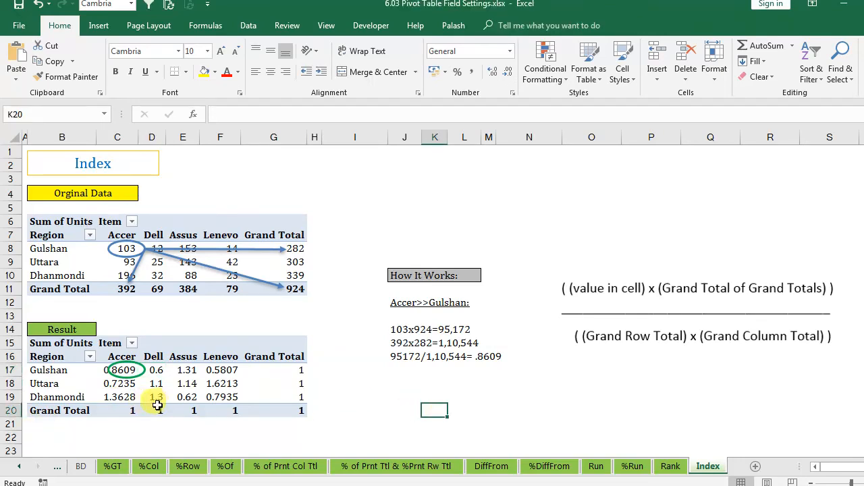
mouse_move(157, 405)
- Nudge the green oval slightly to the left so it encircles Gulshan's Accer index in the Result pivot table
click(130, 375)
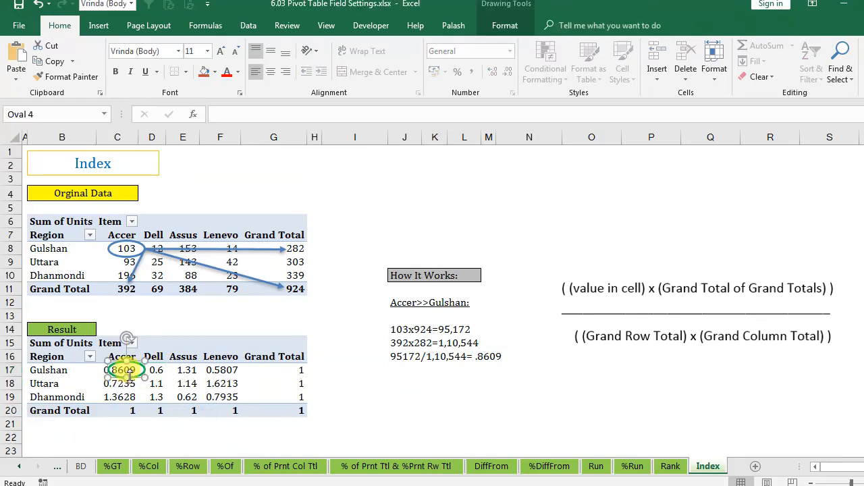
key(Left)
key(Left)
key(Left)
key(Left)
key(Left)
key(Left)
key(Left)
key(Left)
key(Left)
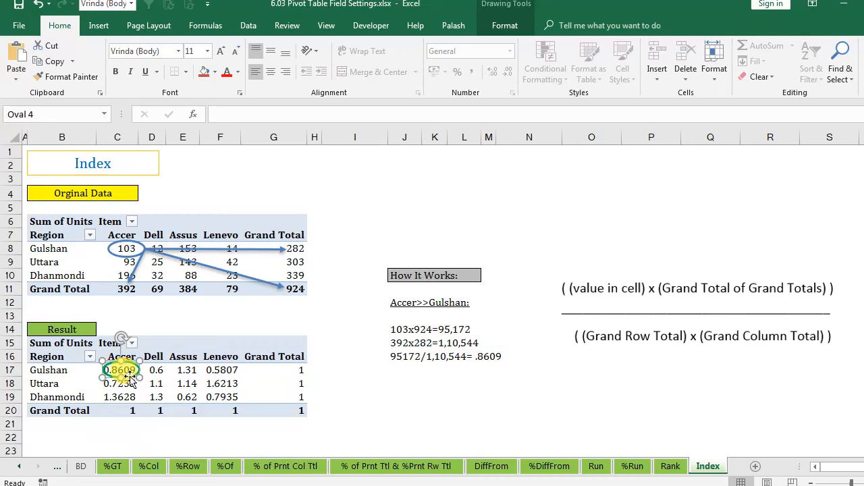
click(182, 383)
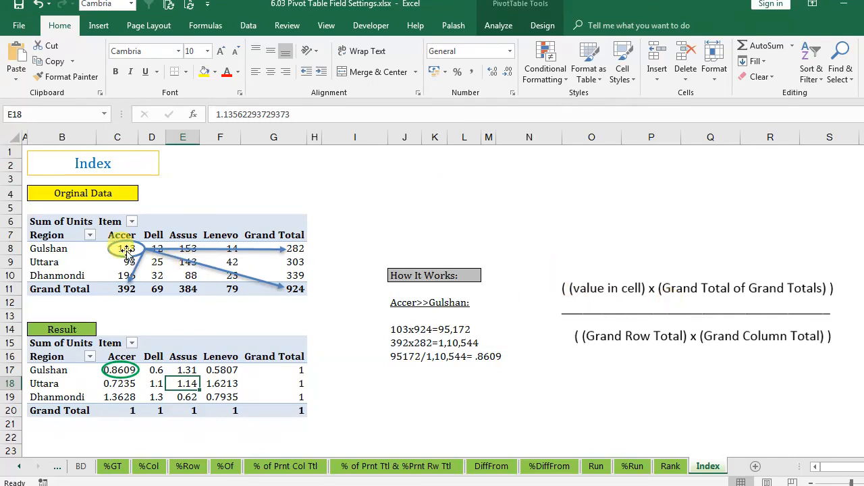
- Trace the worked Accer/Gulshan index calculation between the original pivot table's cell value, its grand totals and the How It Works lines
mouse_move(126, 249)
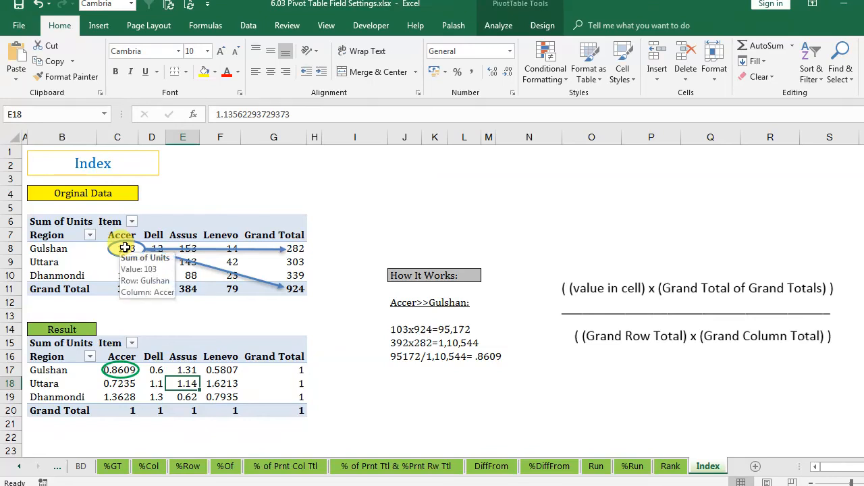
click(397, 329)
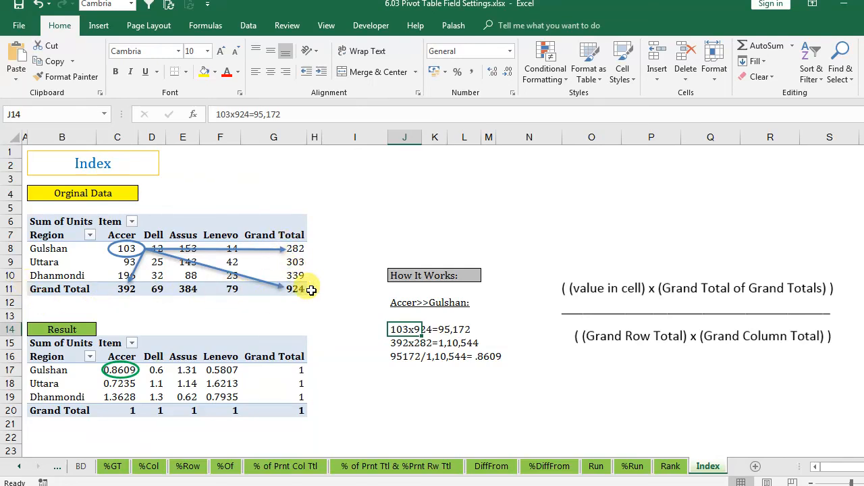
mouse_move(305, 289)
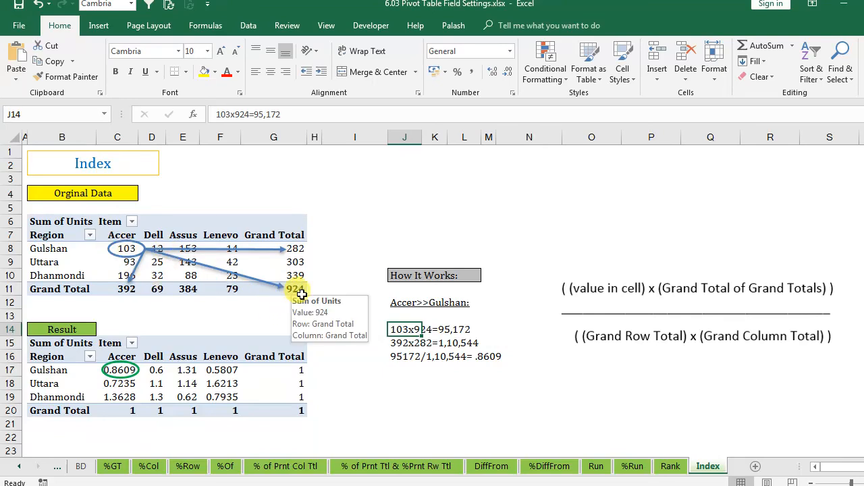
click(455, 330)
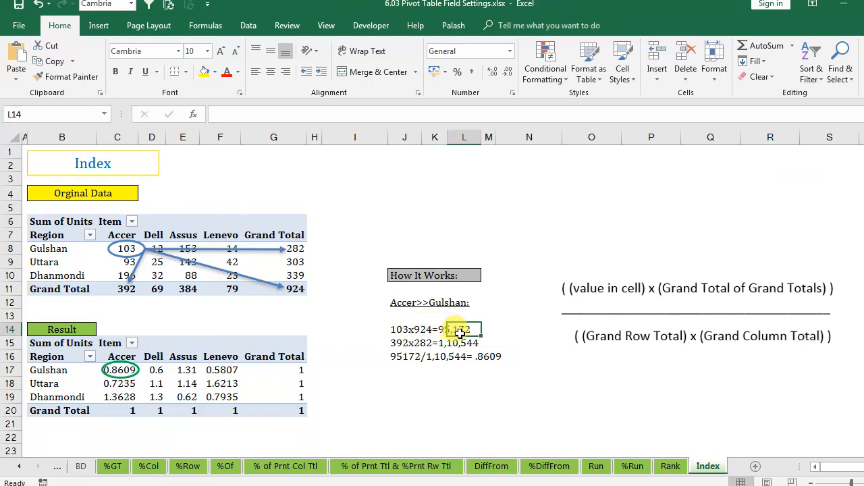
click(436, 397)
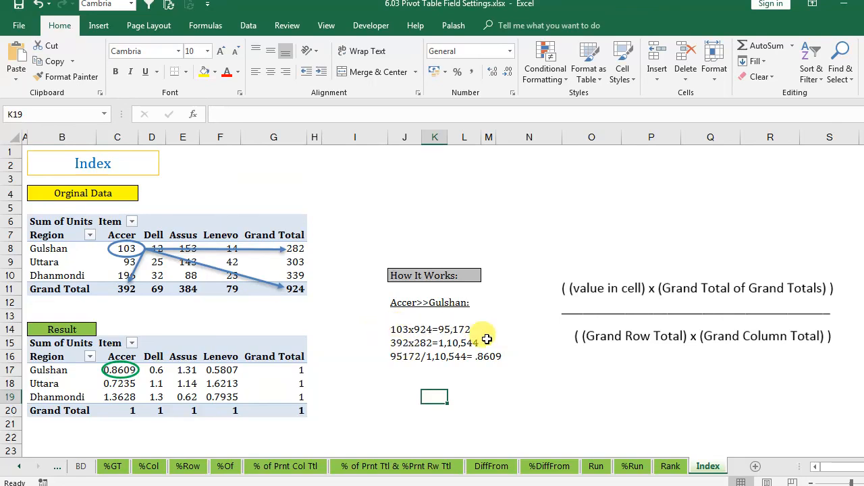
- Review the Show Values As calculation options for Sum of Units in the Result pivot table, and close the settings without applying changes
right_click(166, 370)
click(246, 332)
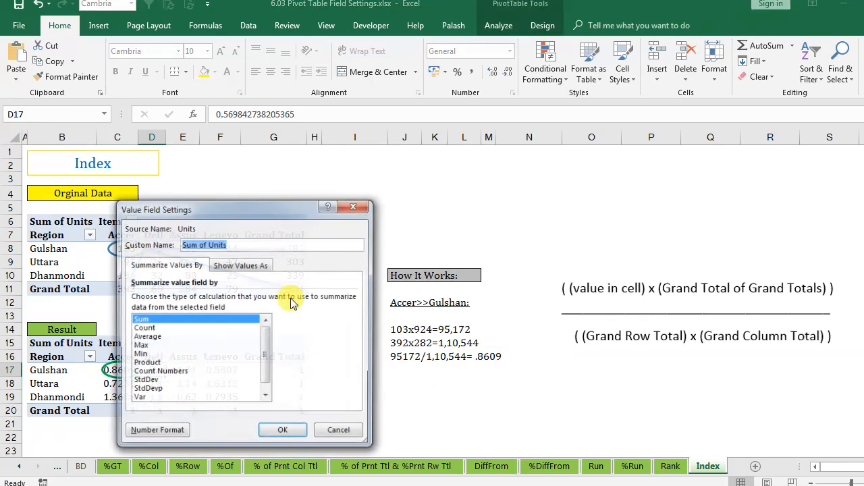
drag(376, 170, 584, 151)
click(572, 204)
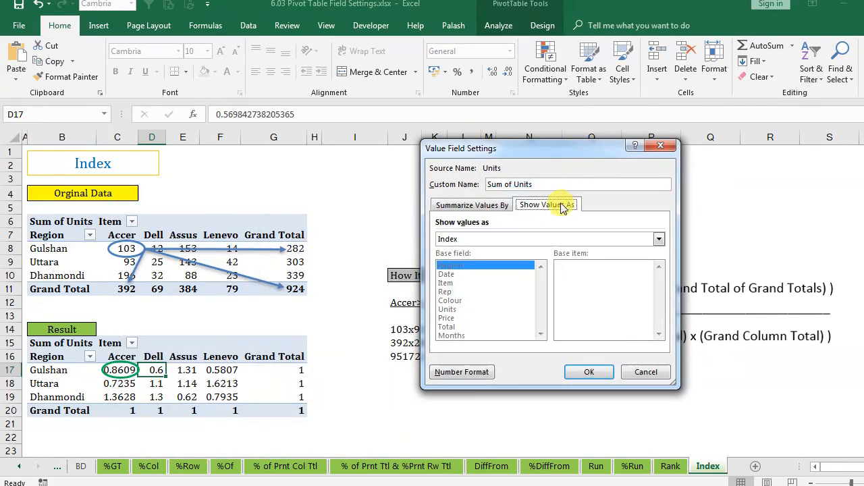
click(658, 239)
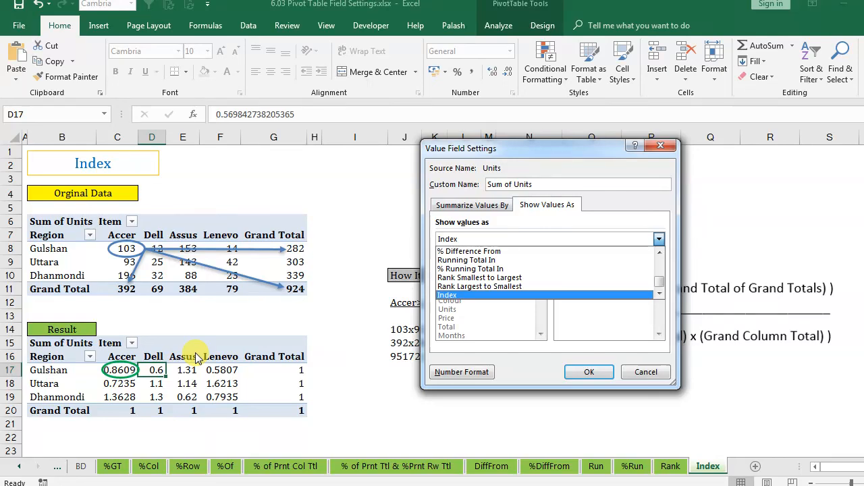
click(659, 380)
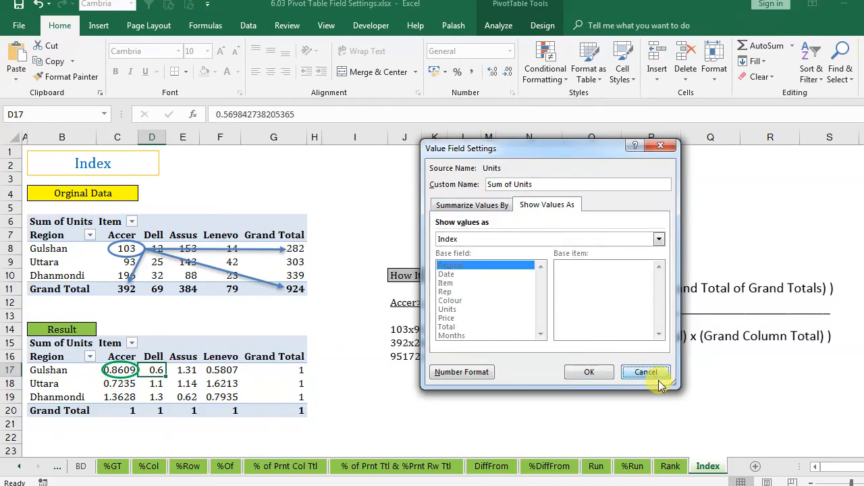
click(650, 372)
click(379, 435)
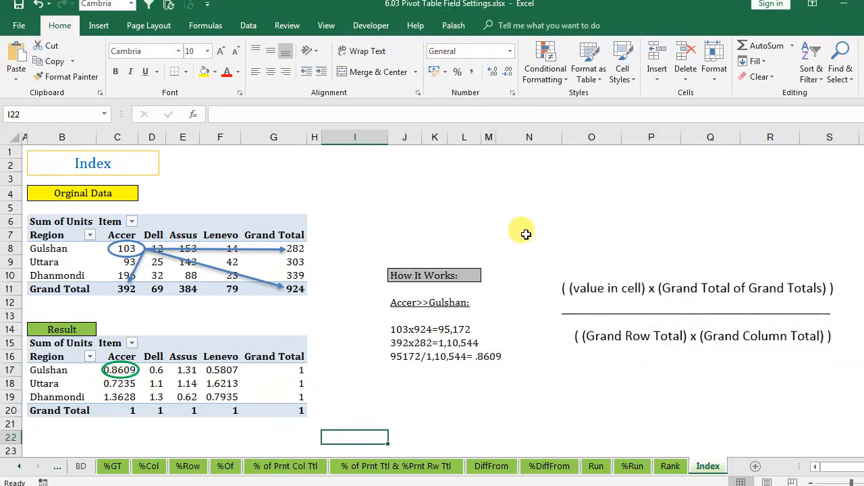
click(492, 210)
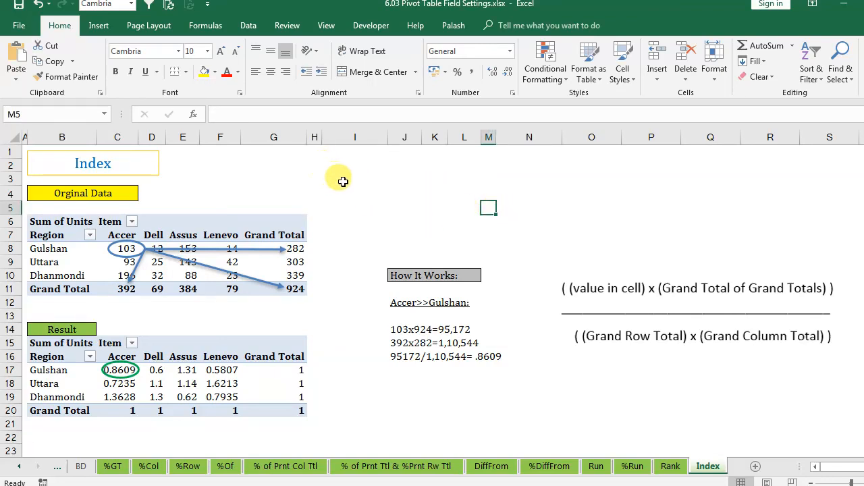
drag(356, 198, 769, 211)
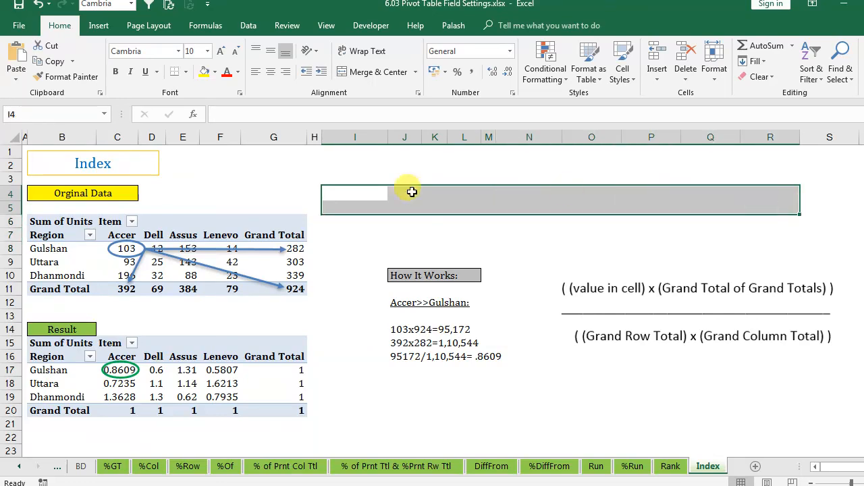
drag(351, 193, 826, 206)
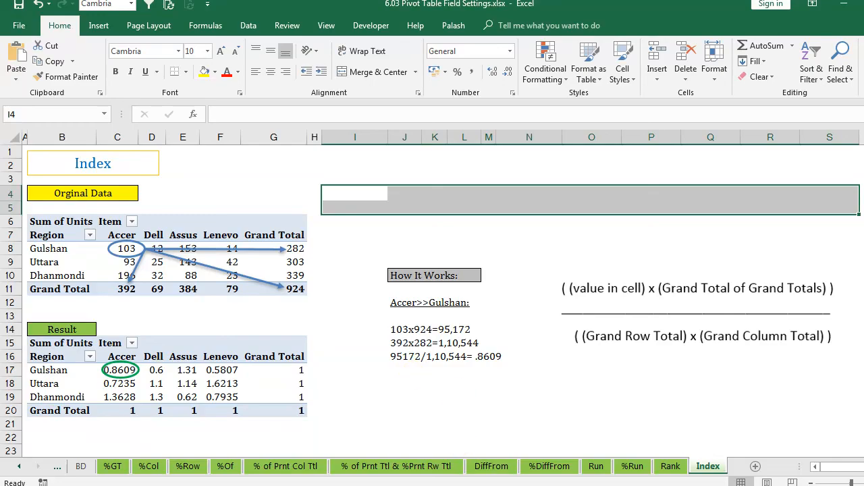